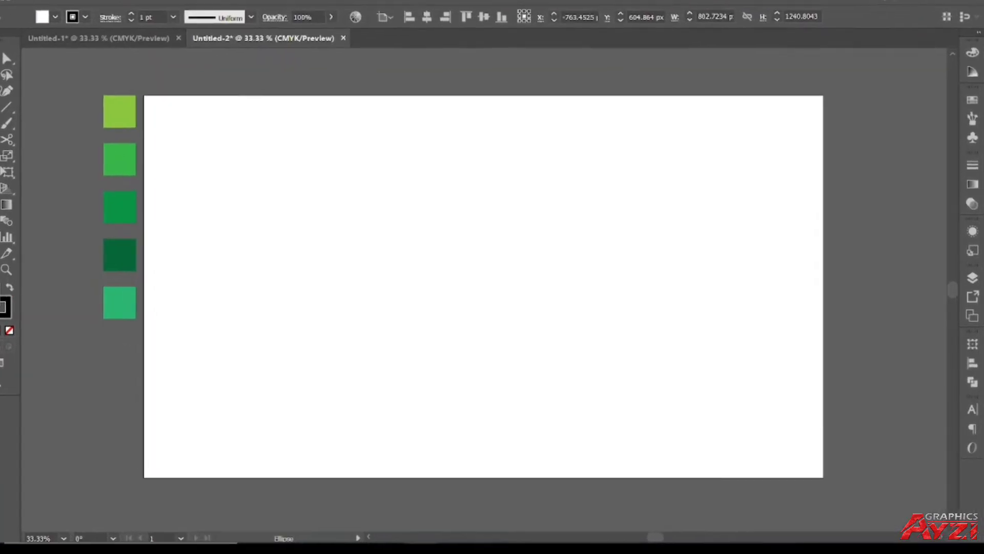
# Step: Create a 680 × 680 px circle on the artboard with the Ellipse tool
pyautogui.click(358, 246)
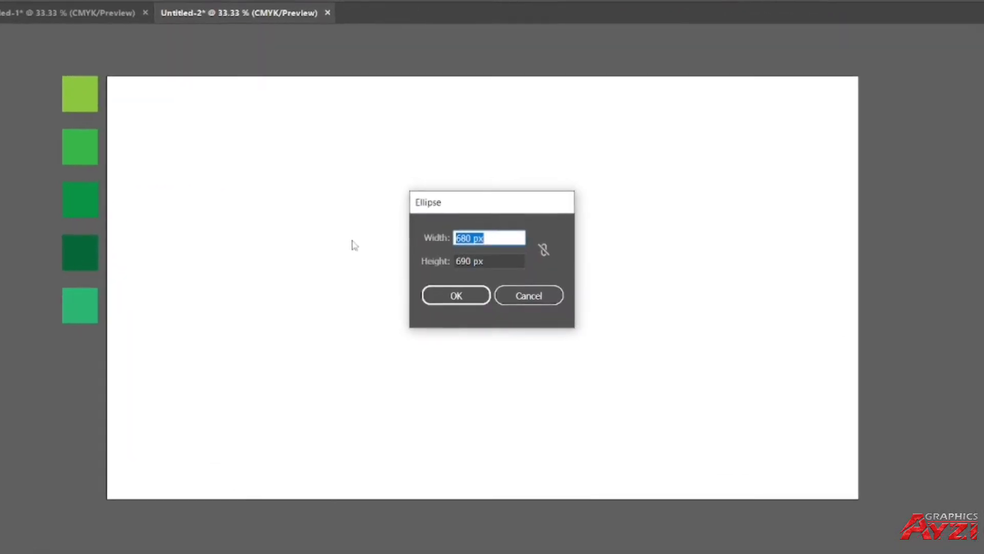
pyautogui.write('68')
pyautogui.write('0')
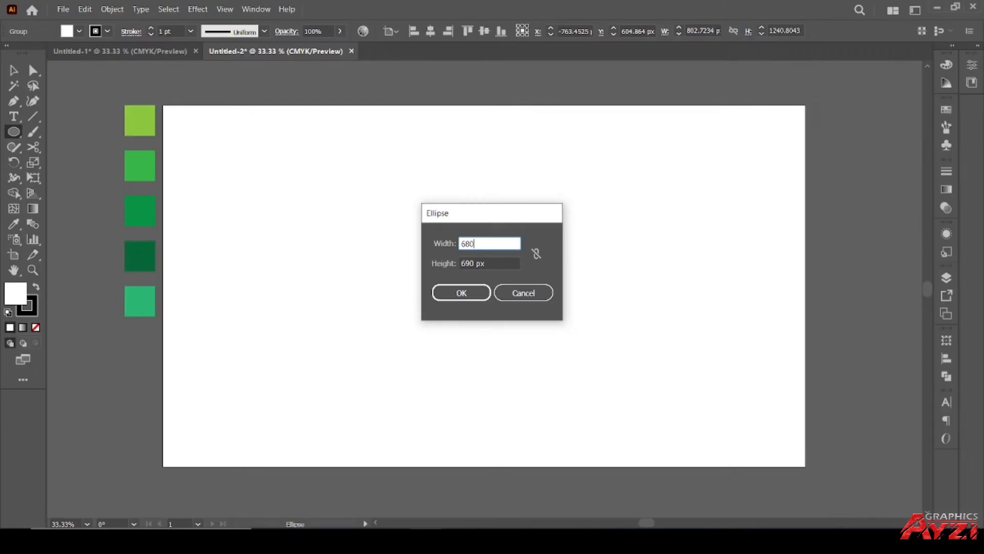
pyautogui.click(472, 263)
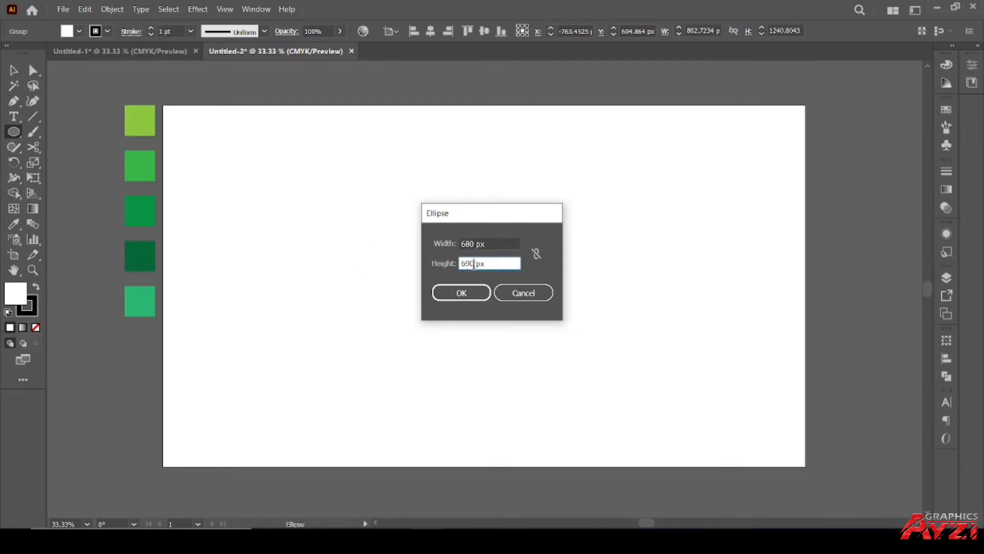
pyautogui.moveTo(474, 263); pyautogui.dragTo(453, 270)
pyautogui.write('68')
pyautogui.click(463, 293)
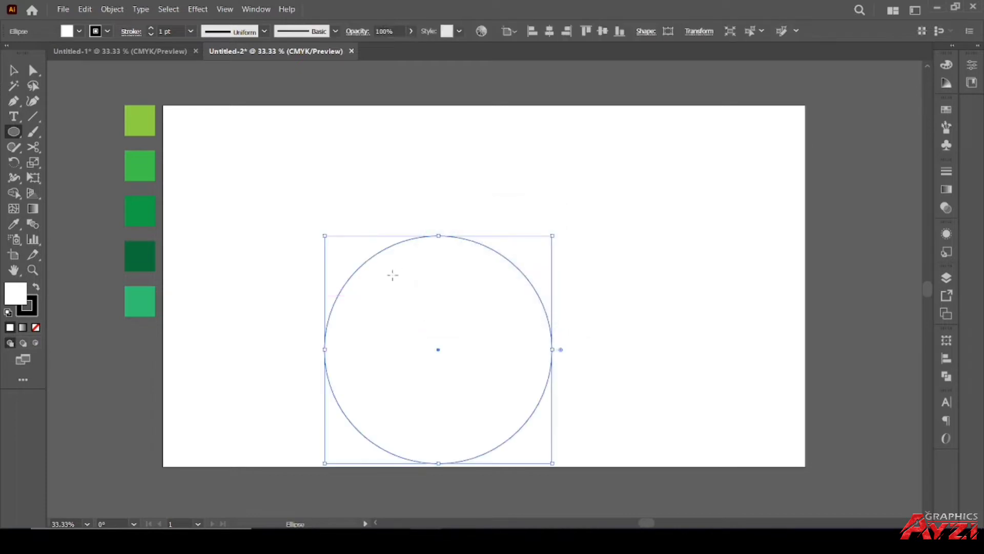
# Step: Move the circle up and left and remove its outline
pyautogui.press('v')
pyautogui.moveTo(448, 317); pyautogui.dragTo(360, 251)
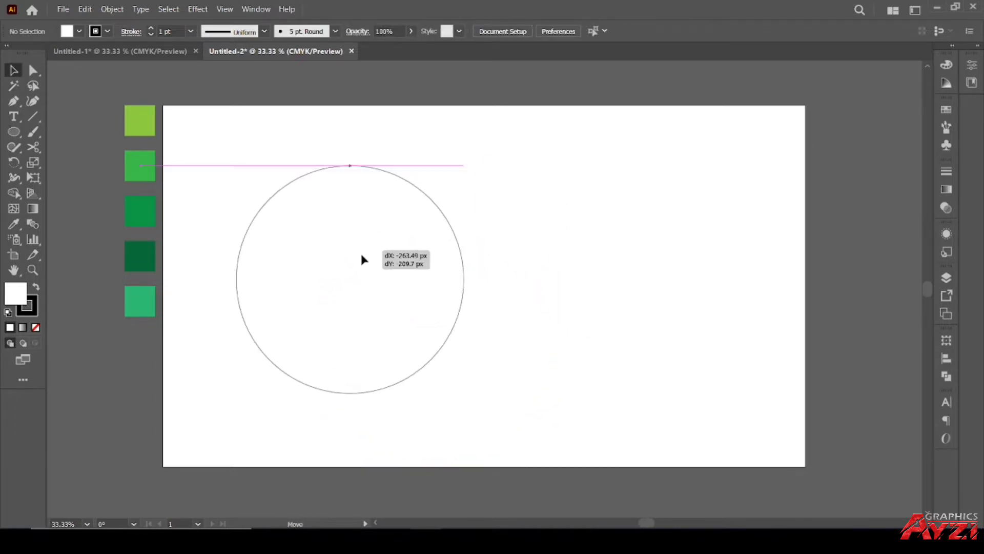
pyautogui.click(35, 327)
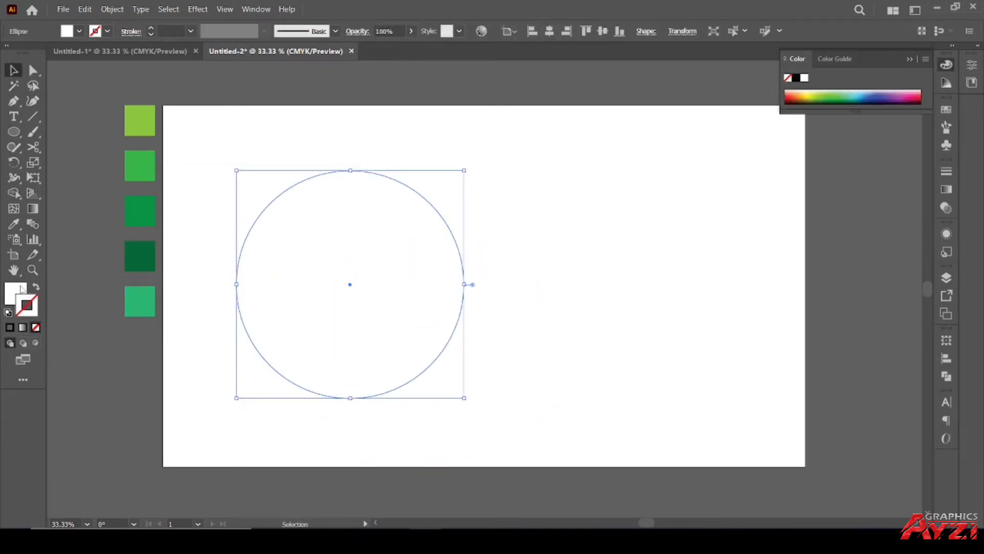
pyautogui.click(255, 149)
pyautogui.click(303, 212)
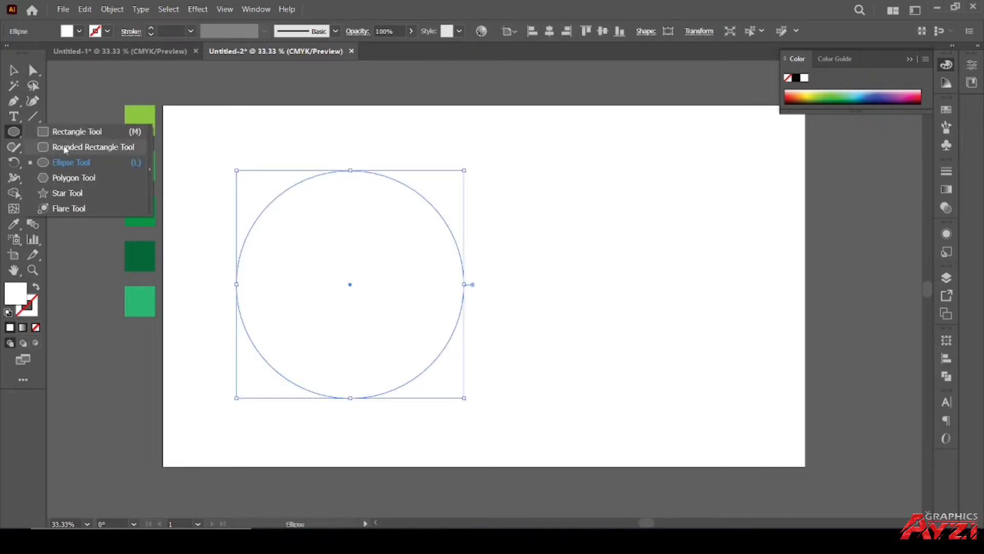
# Step: Draw a black rectangle covering the whole artboard and send it behind the circle
pyautogui.moveTo(14, 132); pyautogui.dragTo(82, 132)
pyautogui.moveTo(163, 105); pyautogui.dragTo(804, 467)
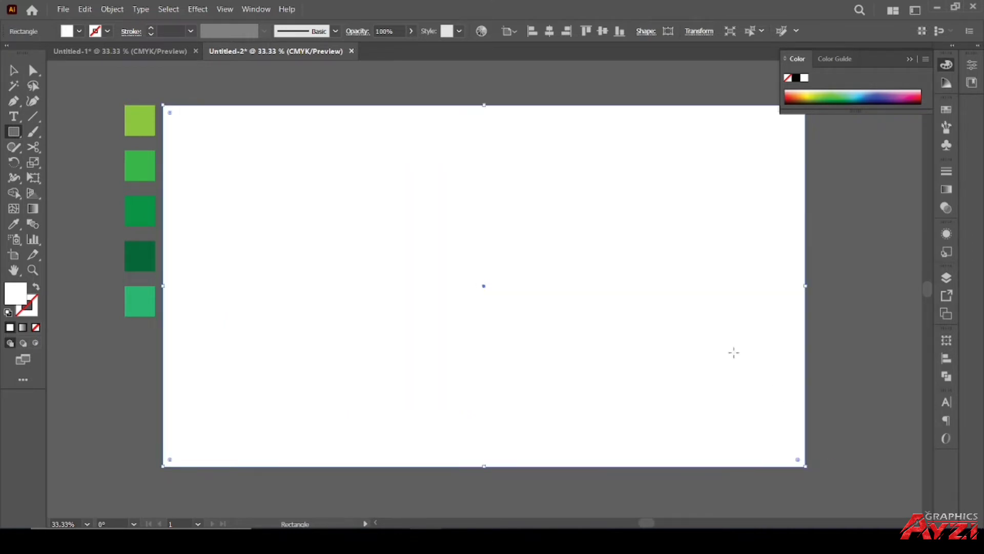
pyautogui.click(947, 110)
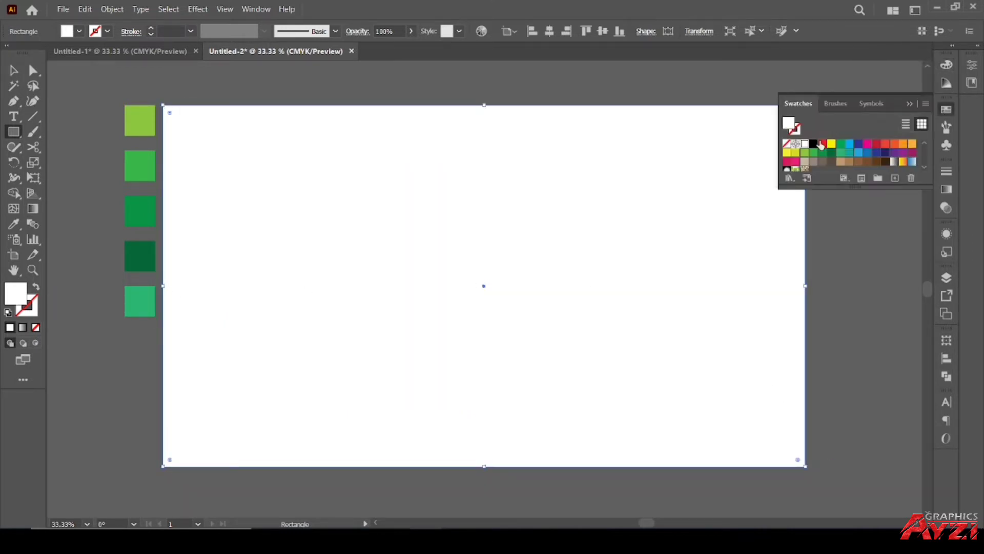
pyautogui.click(815, 144)
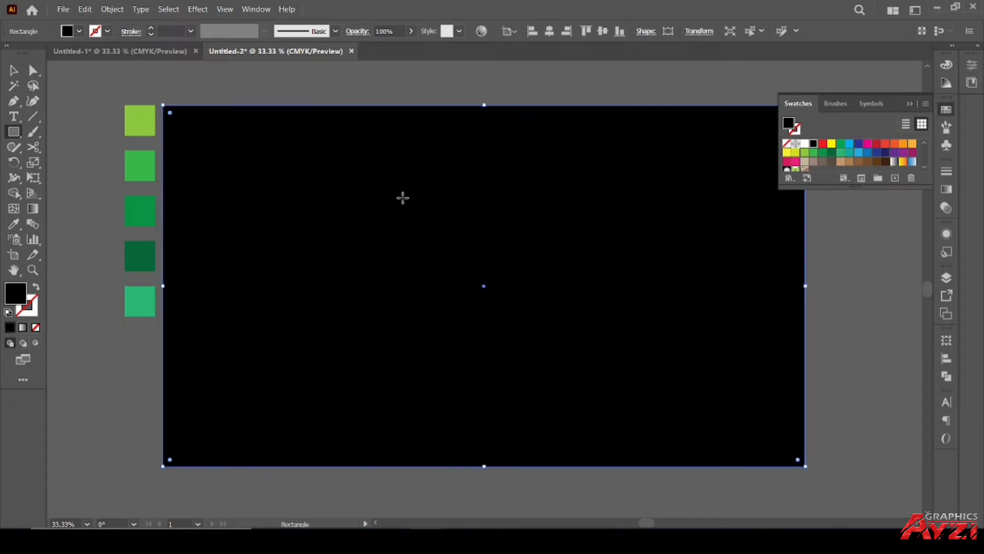
pyautogui.rightClick(382, 181)
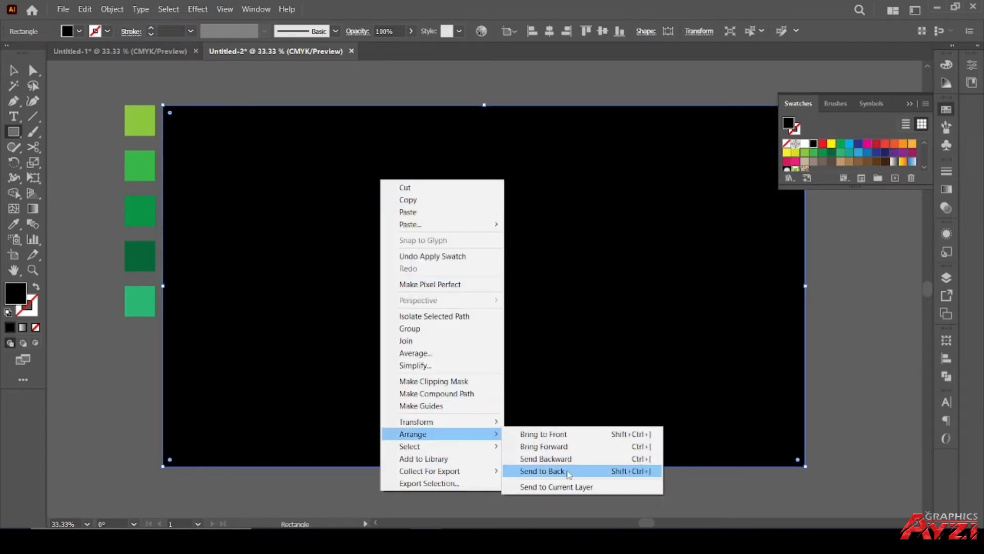
pyautogui.click(569, 471)
pyautogui.click(14, 70)
pyautogui.click(213, 101)
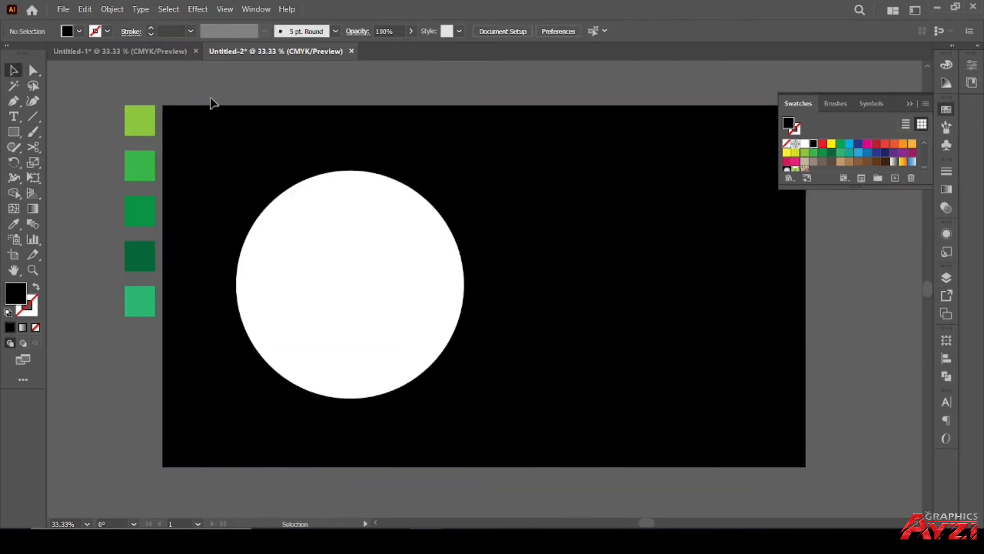
pyautogui.click(228, 124)
pyautogui.click(113, 9)
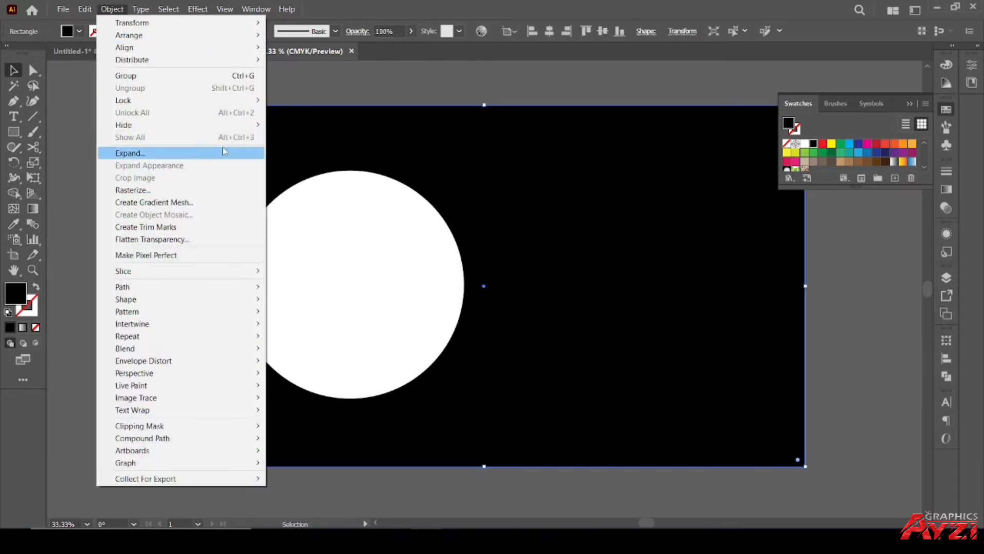
# Step: Lock the black background and green squares, then shift the circle about 118 px left
pyautogui.click(71, 128)
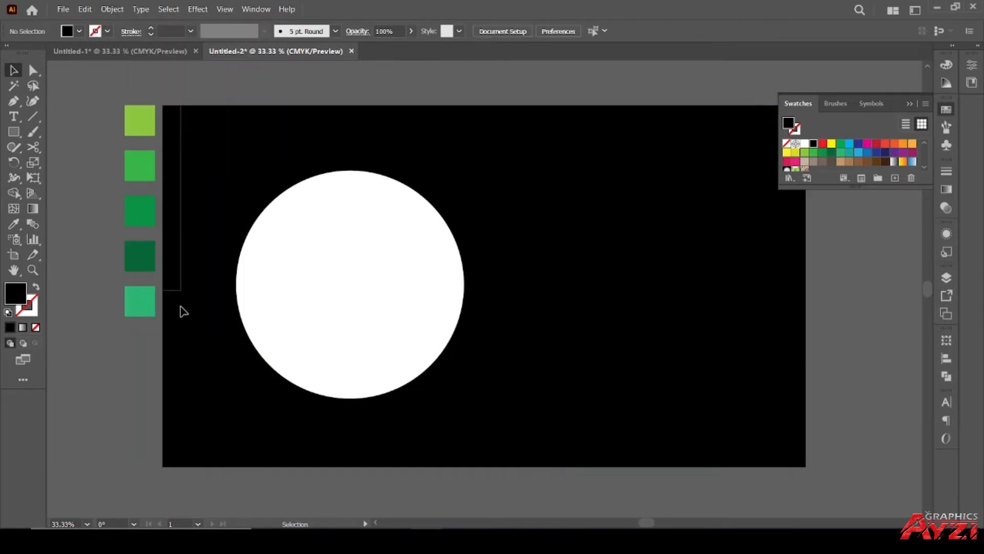
pyautogui.moveTo(114, 94); pyautogui.dragTo(184, 341)
pyautogui.click(112, 9)
pyautogui.moveTo(123, 100)
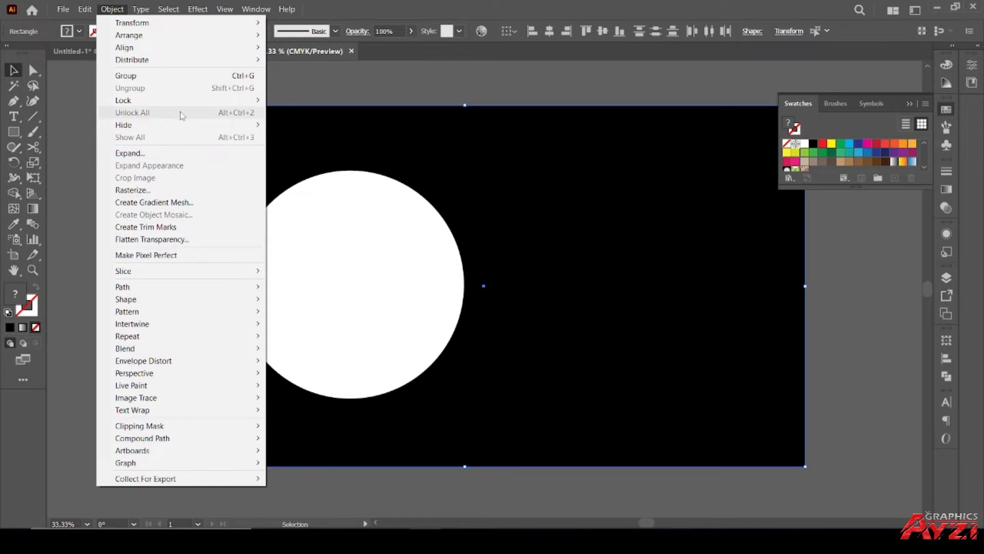
pyautogui.click(302, 105)
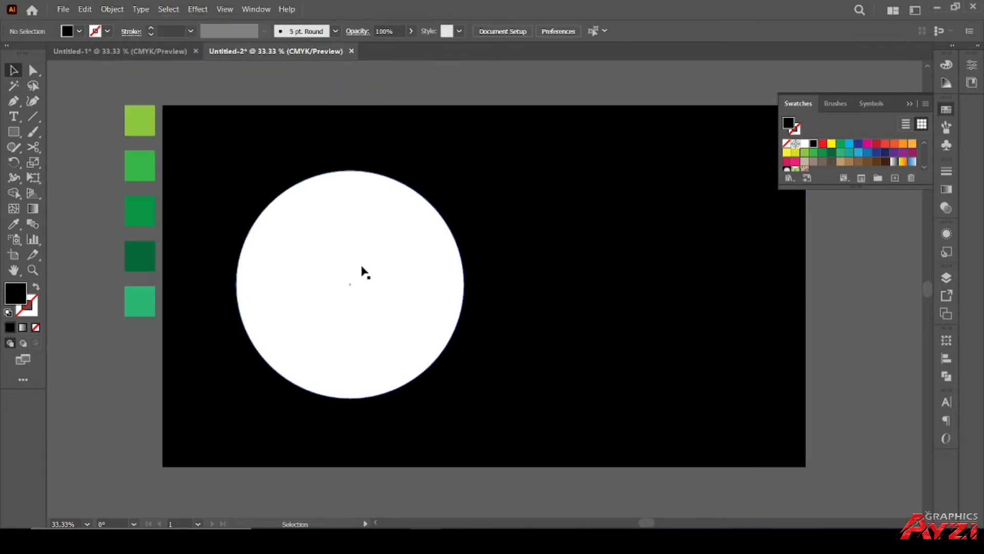
pyautogui.moveTo(362, 274); pyautogui.dragTo(324, 264)
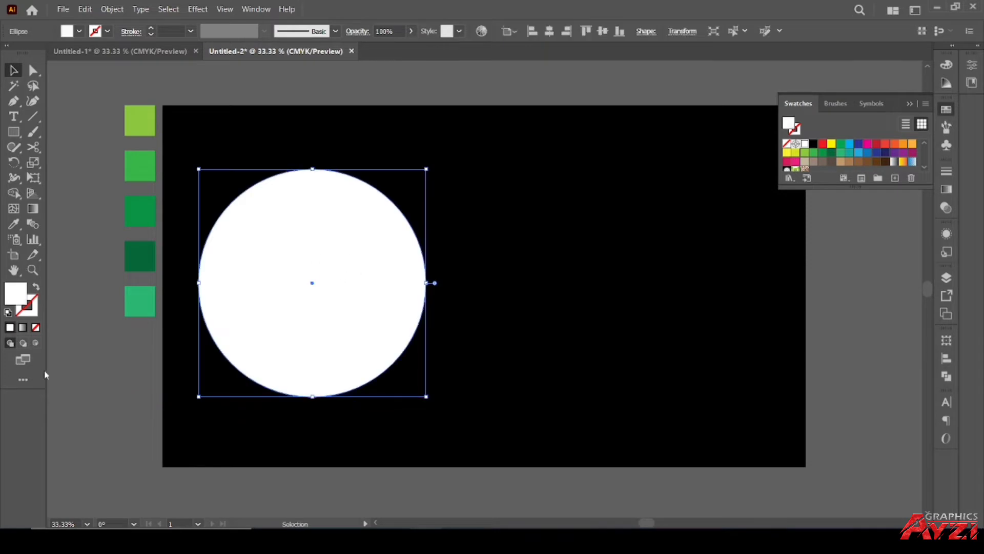
# Step: Fill the circle with a linear gradient from K 3% to light grey
pyautogui.click(19, 328)
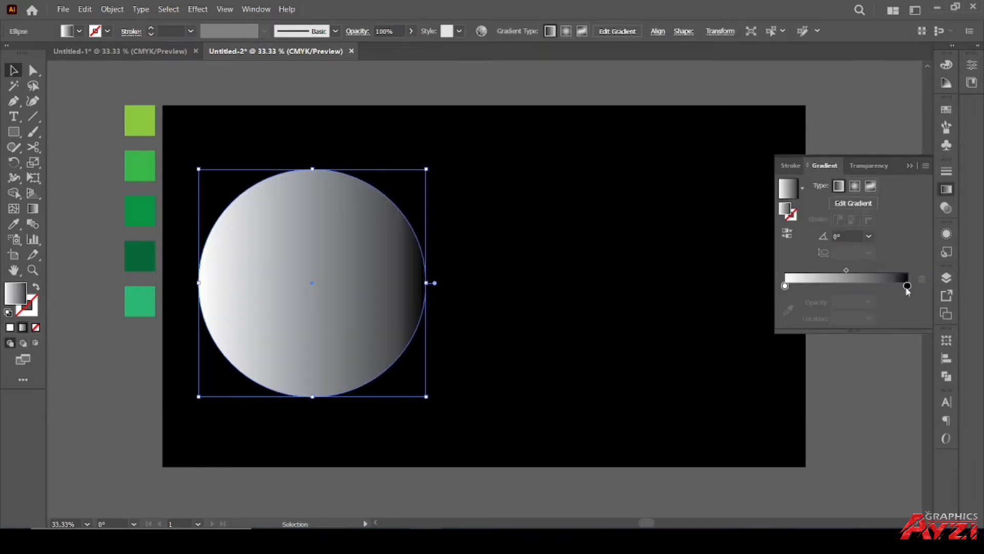
pyautogui.click(907, 287)
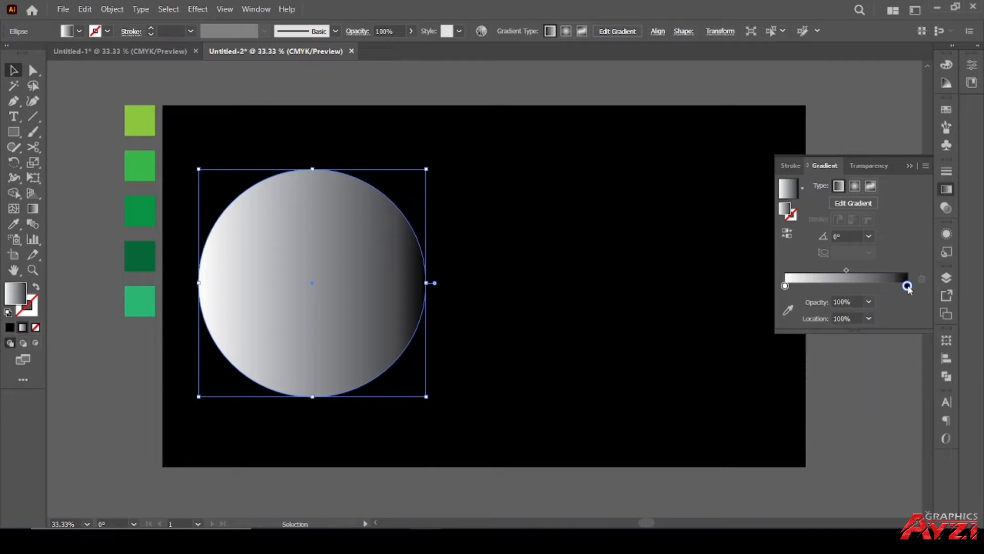
pyautogui.doubleClick(908, 286)
pyautogui.click(742, 354)
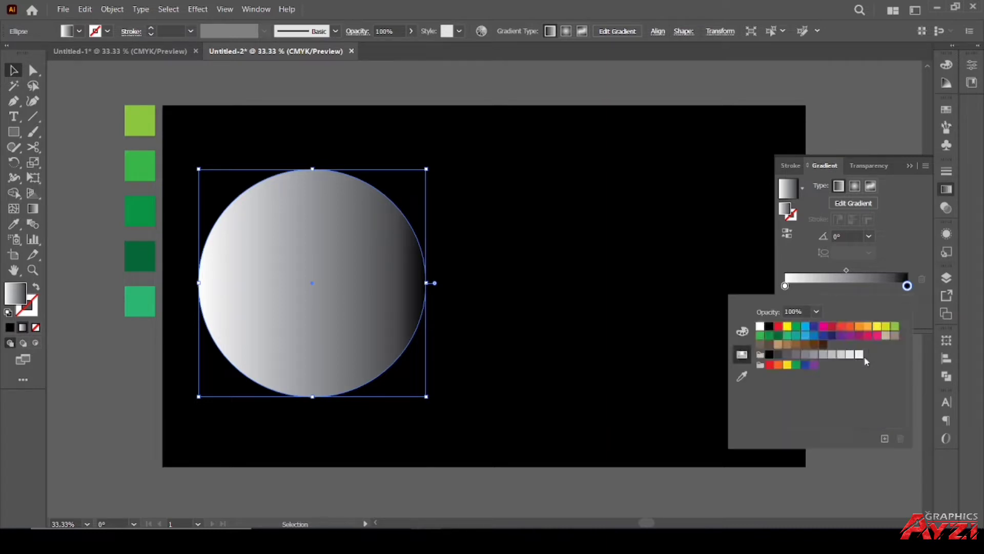
pyautogui.click(841, 357)
pyautogui.click(785, 286)
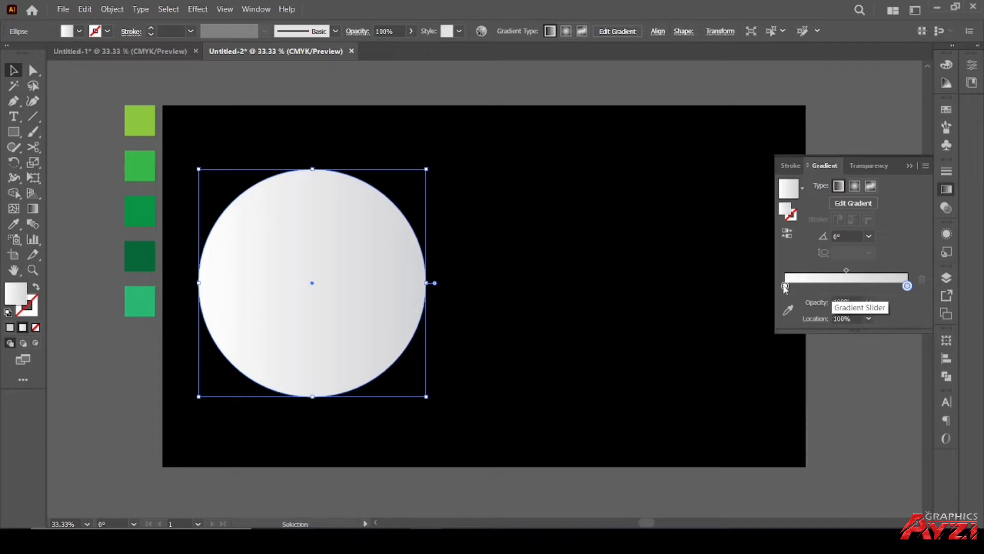
pyautogui.doubleClick(785, 286)
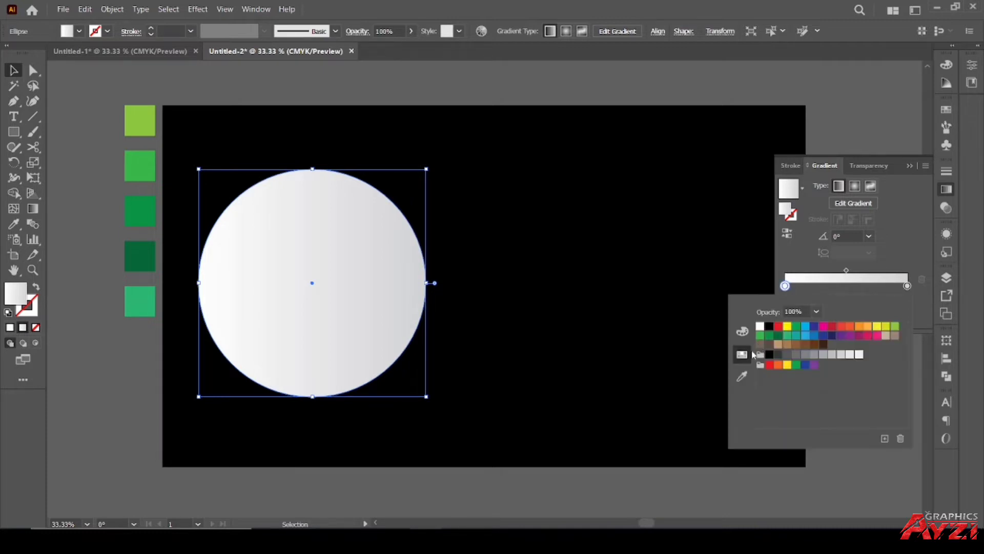
pyautogui.click(743, 332)
pyautogui.click(883, 332)
pyautogui.write('3')
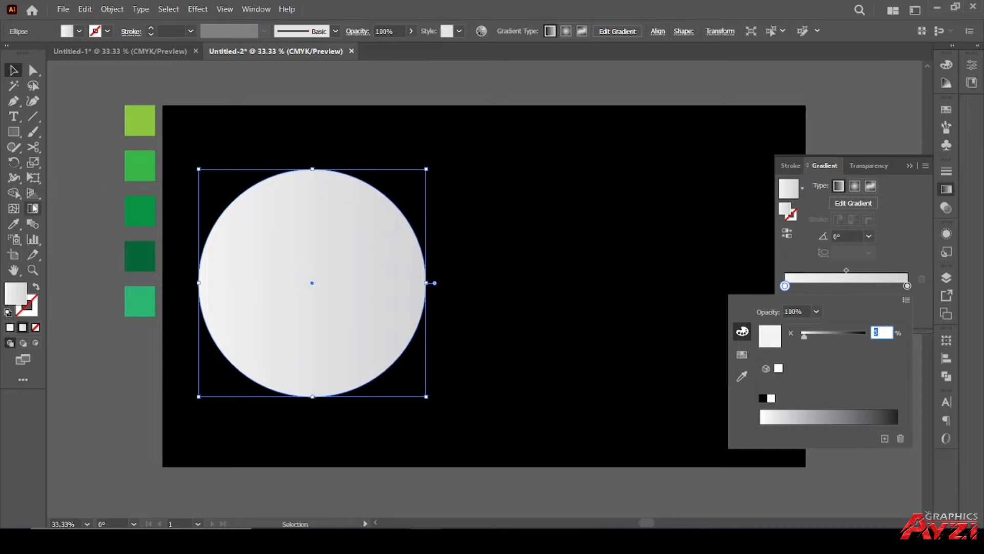
# Step: Angle the circle's gradient diagonally at about -130.8° with the Gradient tool
pyautogui.click(32, 209)
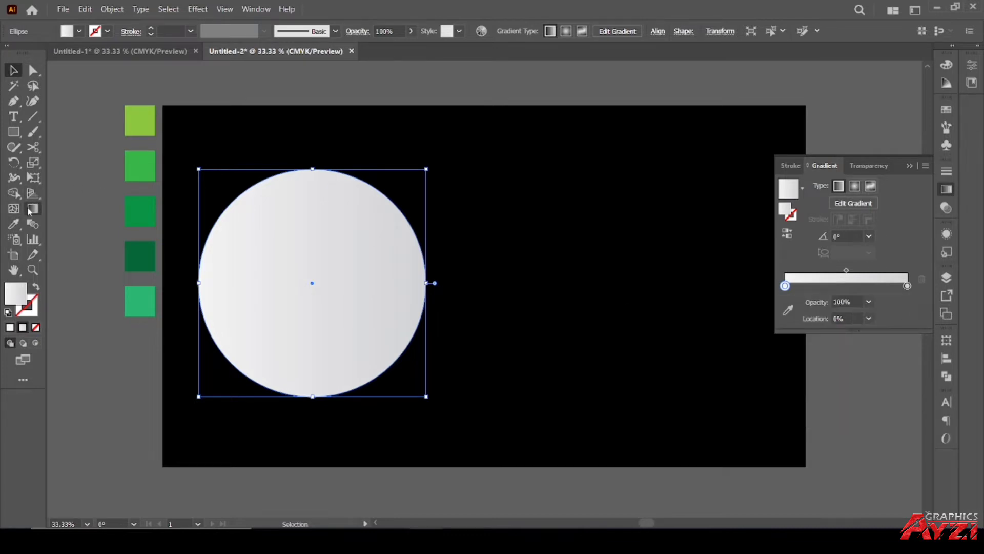
pyautogui.moveTo(383, 196); pyautogui.dragTo(235, 367)
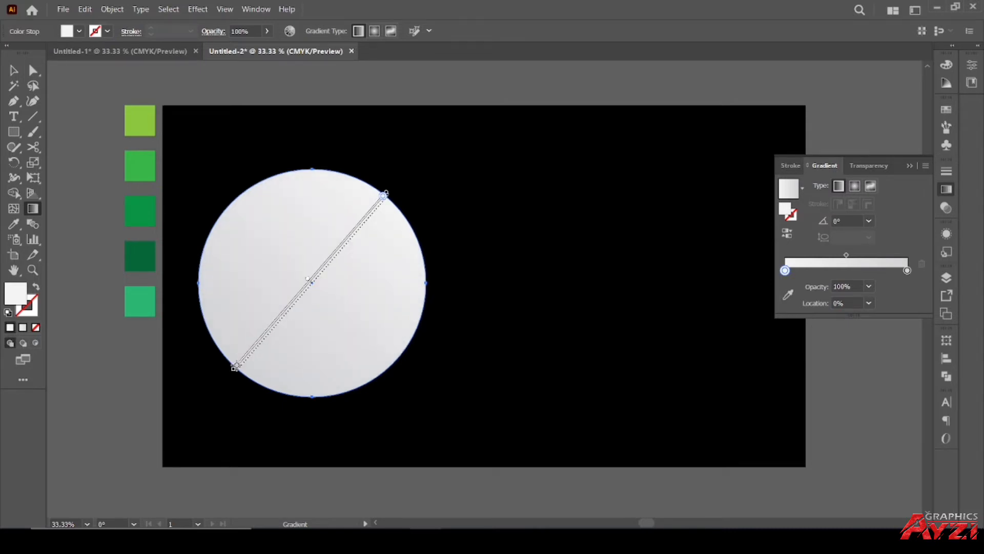
pyautogui.click(14, 70)
pyautogui.click(390, 124)
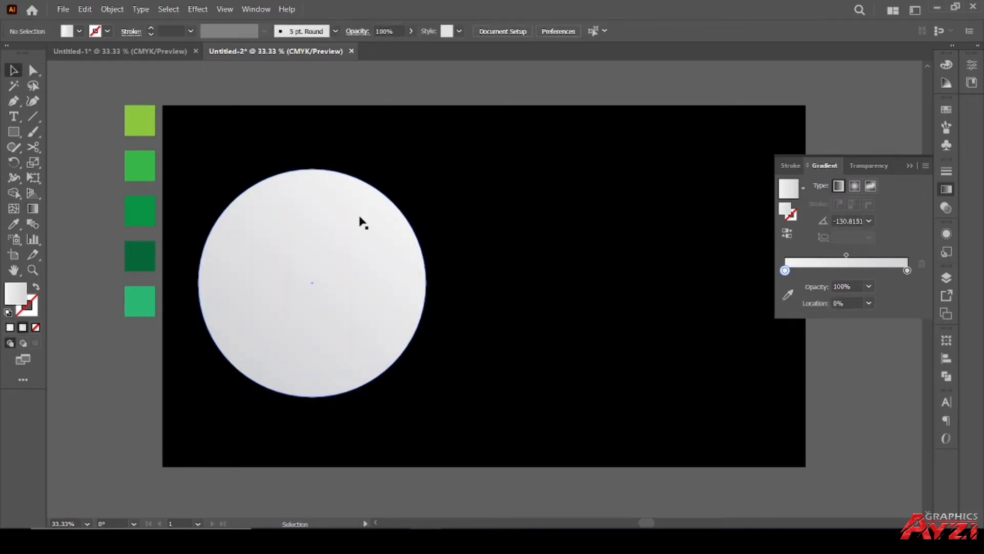
pyautogui.click(361, 222)
# Step: Copy the circle and paste the copy in front, undoing an accidental text paste
pyautogui.click(85, 9)
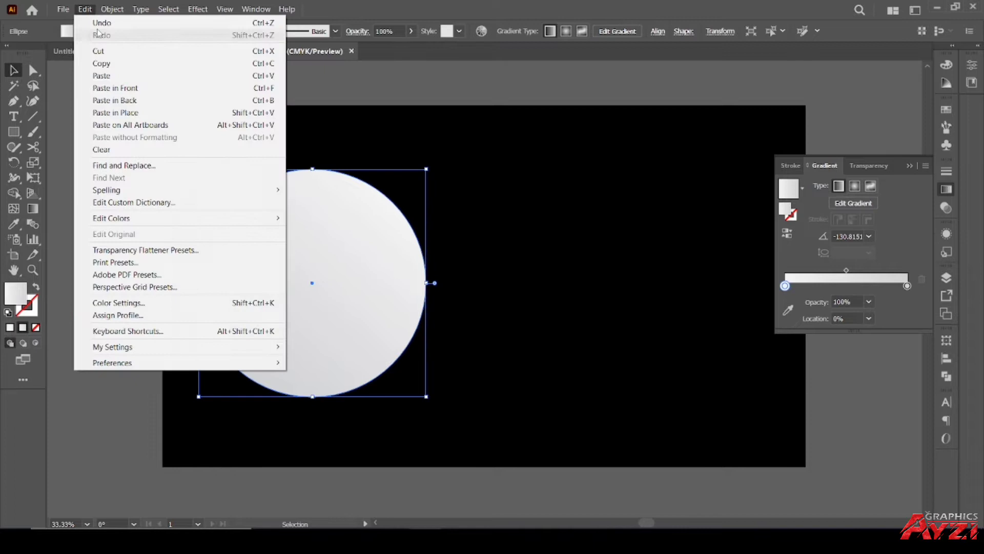
pyautogui.click(111, 77)
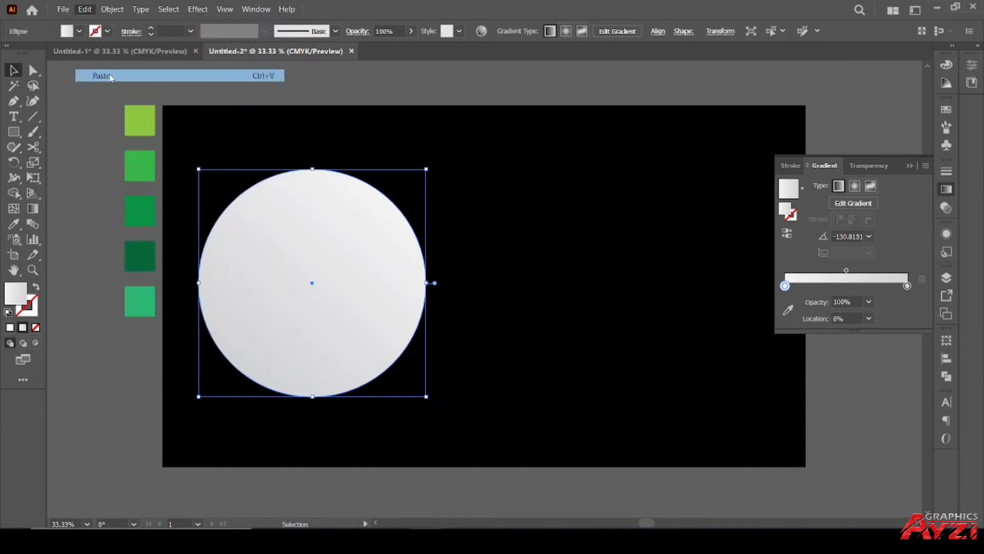
pyautogui.hotkey('ctrl', 'z')
pyautogui.click(85, 8)
pyautogui.click(110, 65)
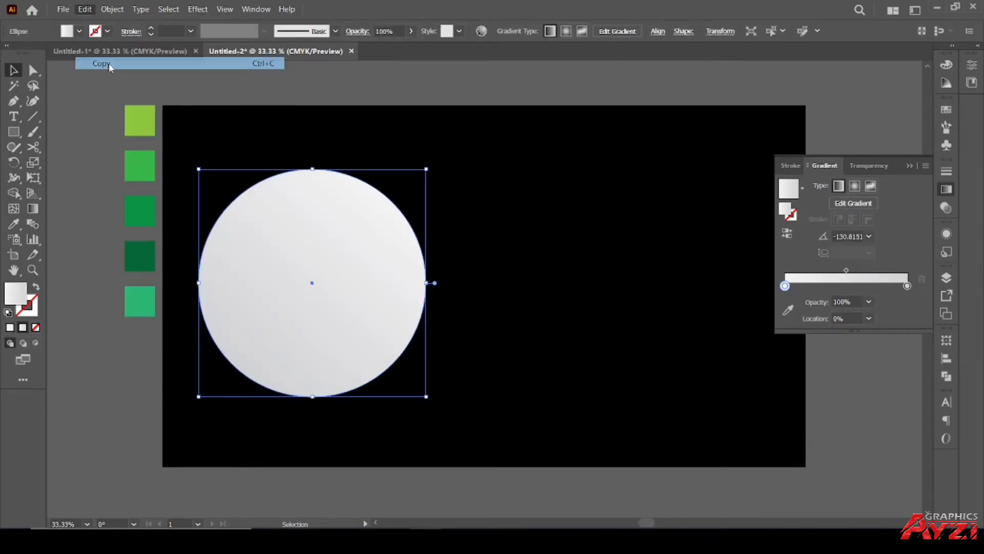
pyautogui.click(84, 9)
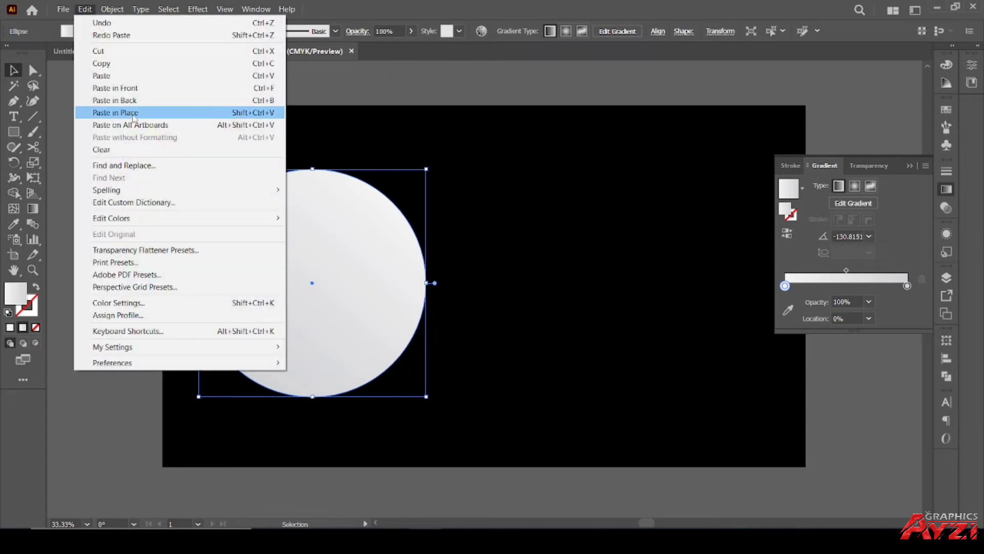
pyautogui.click(117, 87)
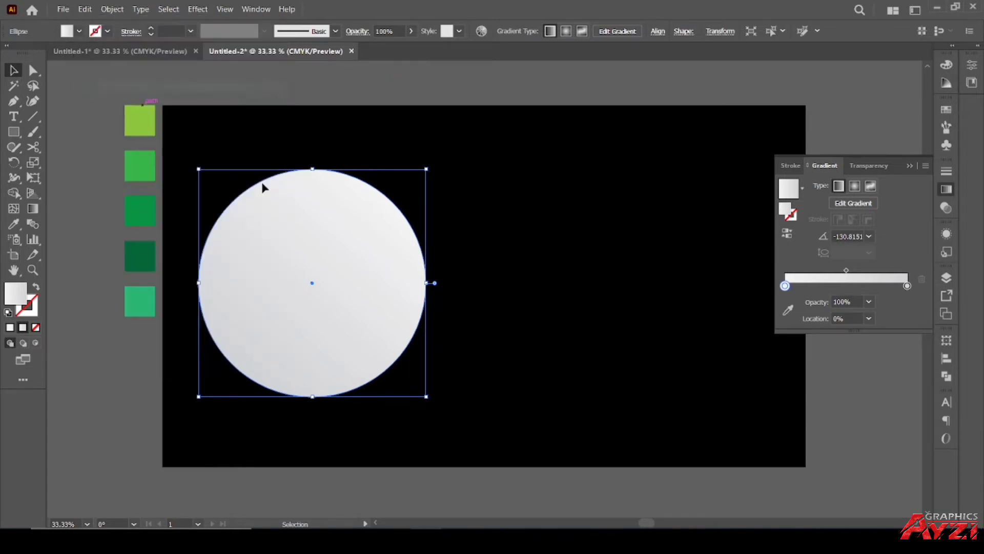
# Step: Shrink the front copy to about 639 px and reverse its gradient
pyautogui.moveTo(427, 168); pyautogui.dragTo(417, 176)
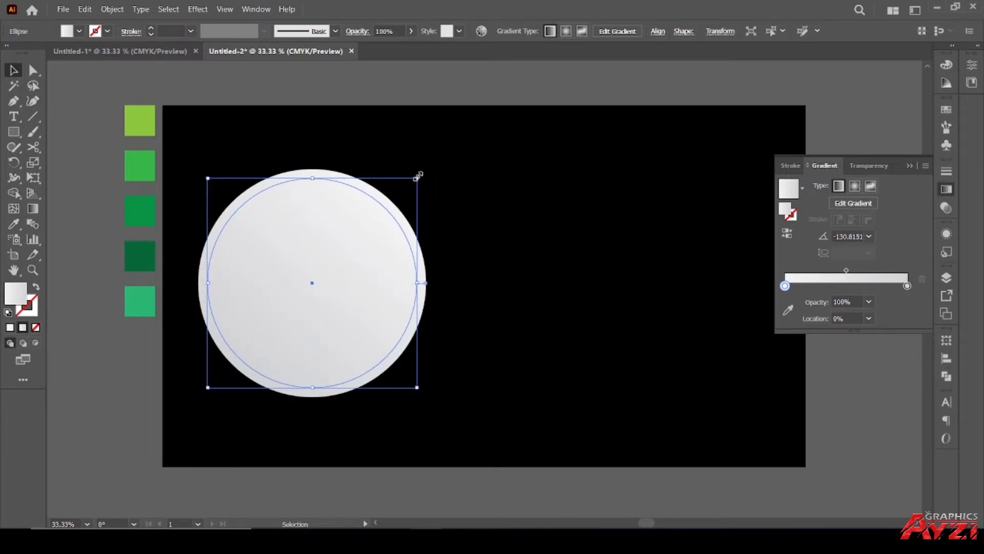
pyautogui.click(787, 233)
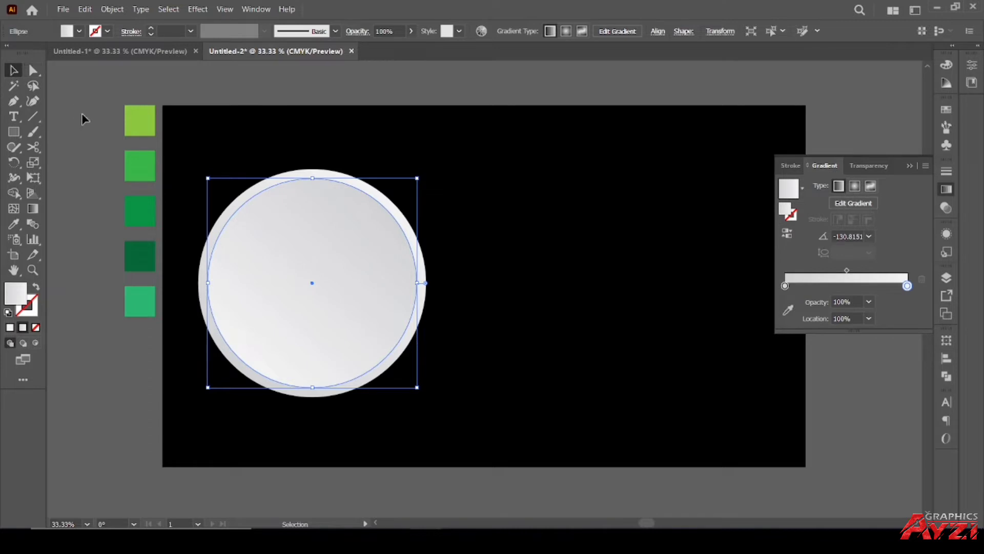
pyautogui.click(121, 145)
pyautogui.scroll(-1, 463, 204)
pyautogui.scroll(1, 411, 194)
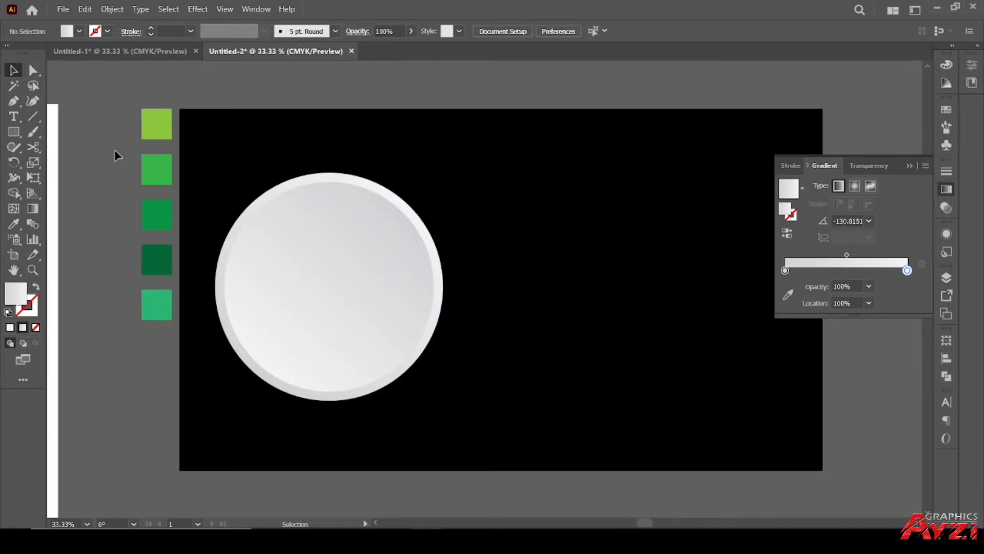
pyautogui.scroll(1, 328, 225)
pyautogui.scroll(-1, 349, 226)
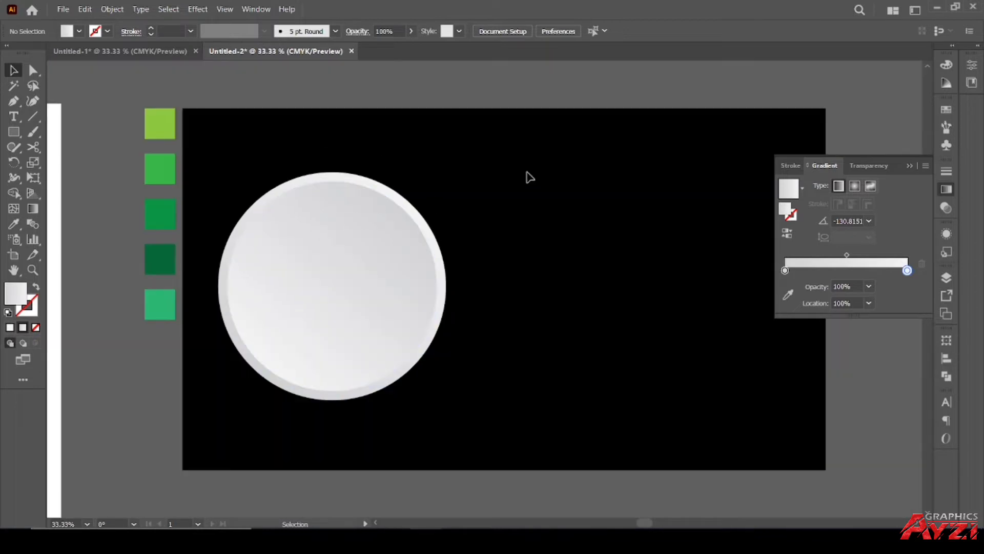
pyautogui.click(910, 165)
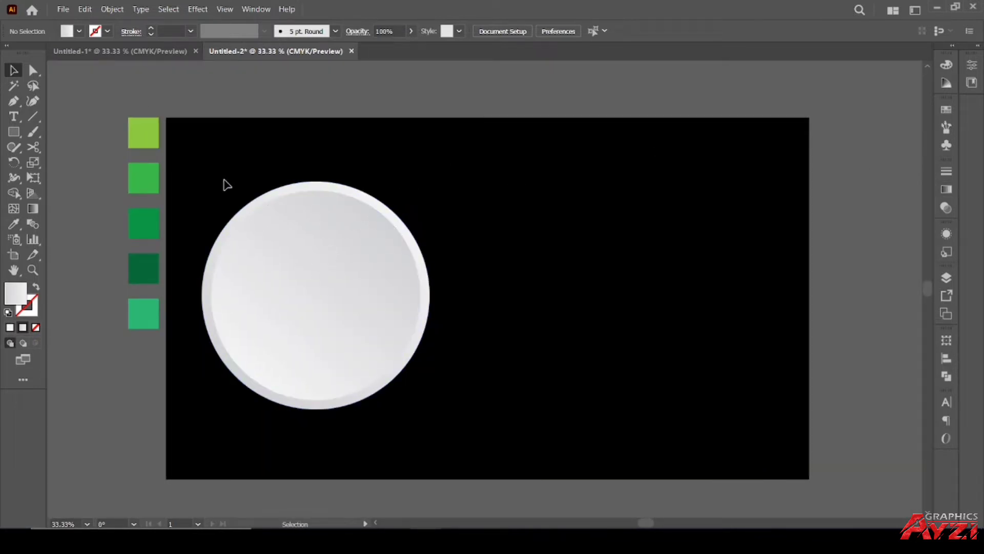
# Step: Paste a copy of the circle in back and enlarge it to about 783 px
pyautogui.moveTo(222, 176); pyautogui.dragTo(336, 281)
pyautogui.rightClick(339, 247)
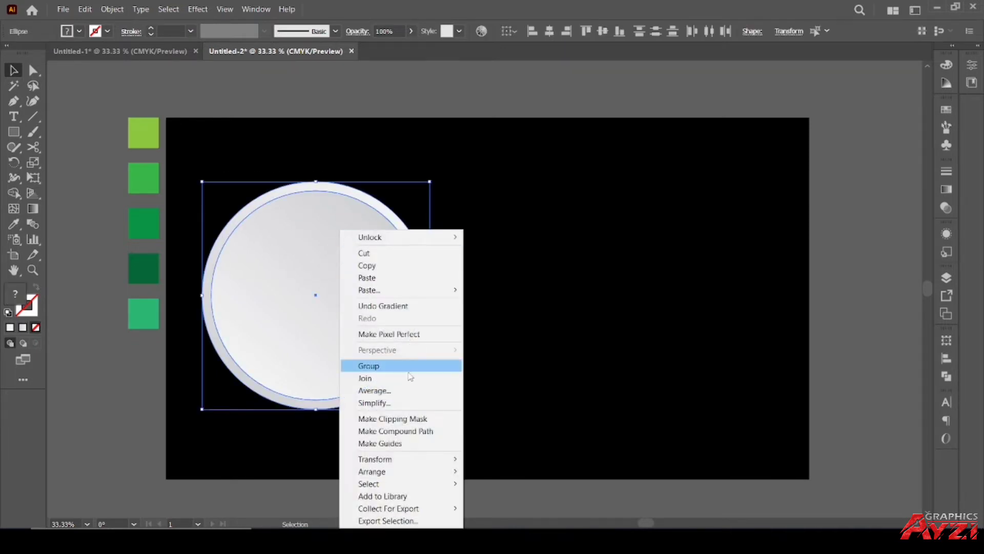
pyautogui.click(559, 220)
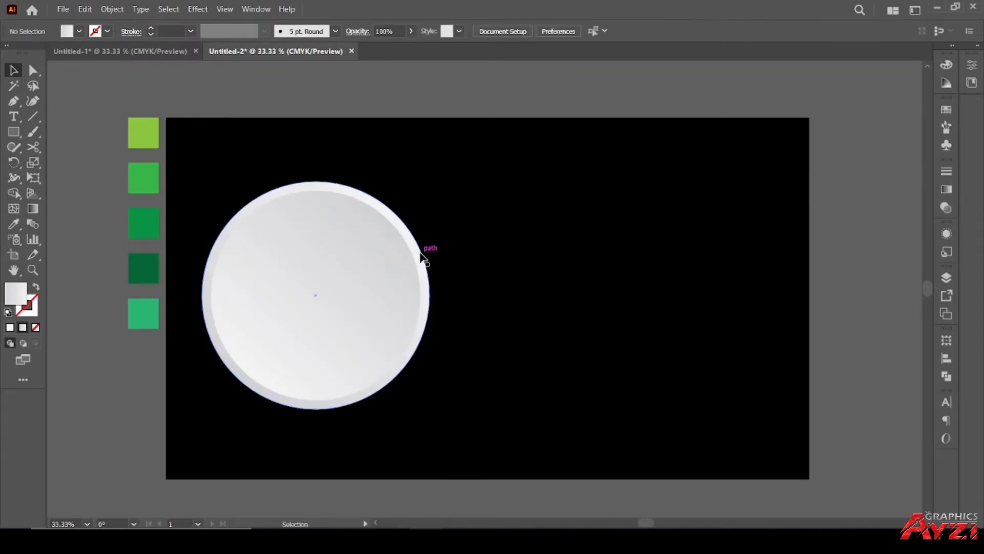
pyautogui.click(422, 256)
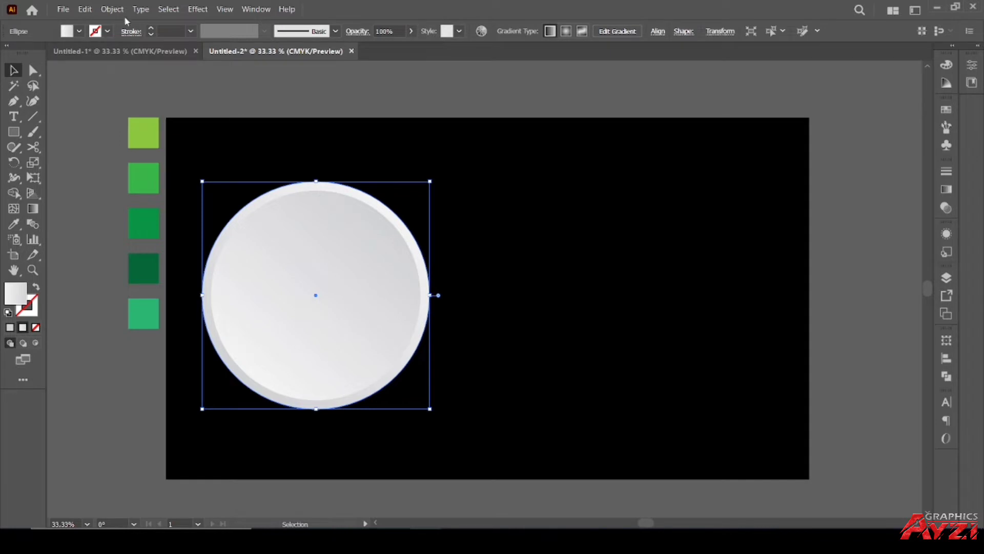
pyautogui.click(85, 8)
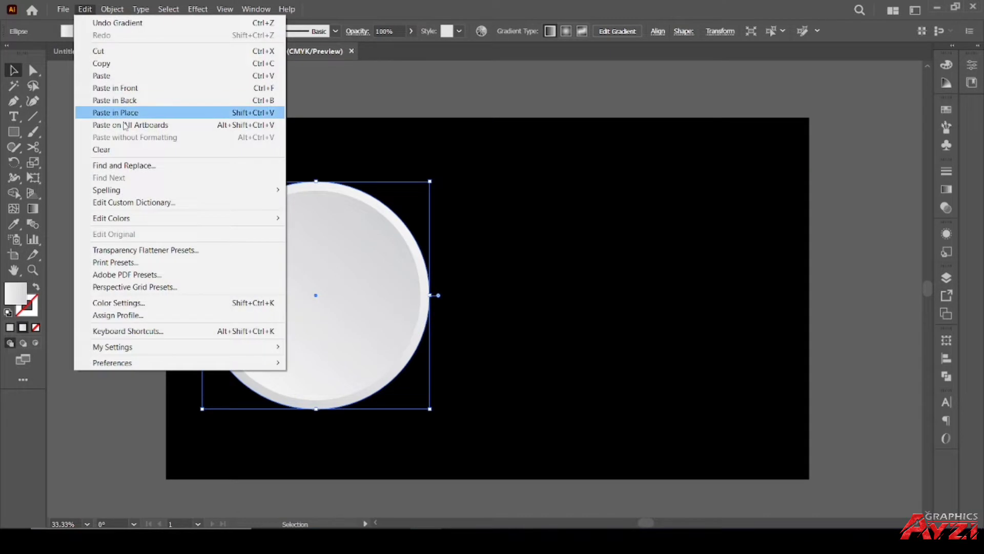
pyautogui.click(105, 63)
pyautogui.click(85, 9)
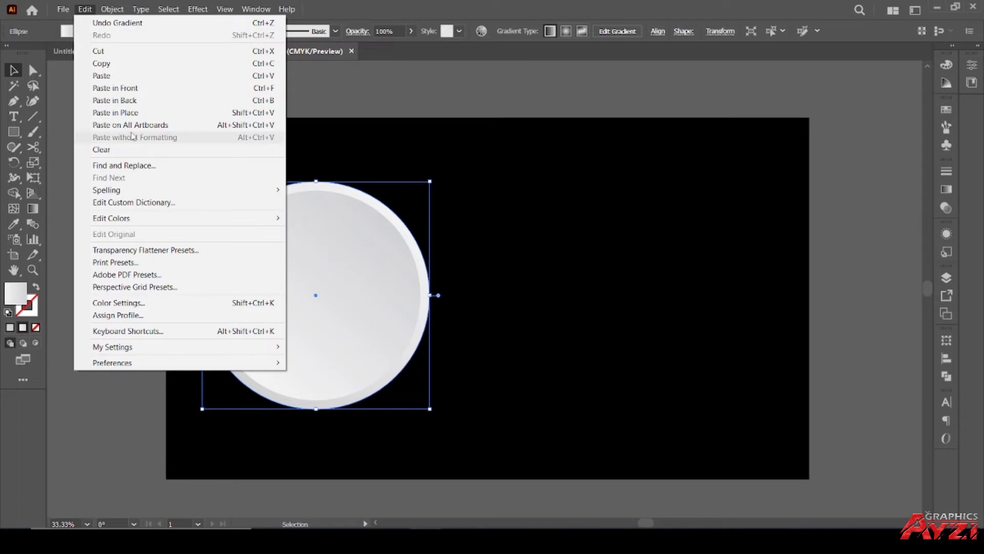
pyautogui.click(130, 101)
pyautogui.moveTo(430, 182); pyautogui.dragTo(451, 159)
# Step: Group the two inner bevel circles, leaving the large outer circle separate
pyautogui.click(523, 213)
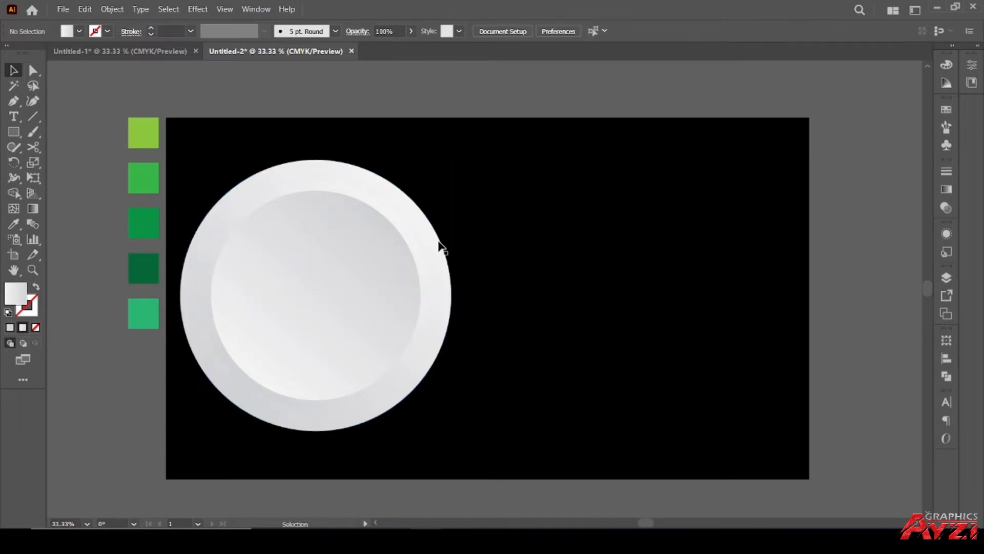
pyautogui.click(423, 257)
pyautogui.click(430, 256)
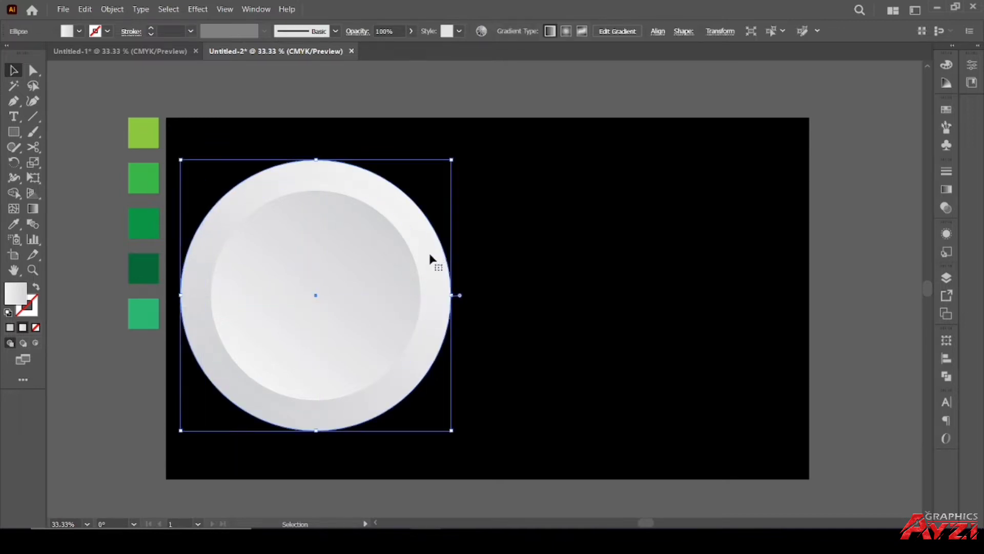
pyautogui.click(486, 264)
pyautogui.moveTo(501, 252); pyautogui.dragTo(413, 308)
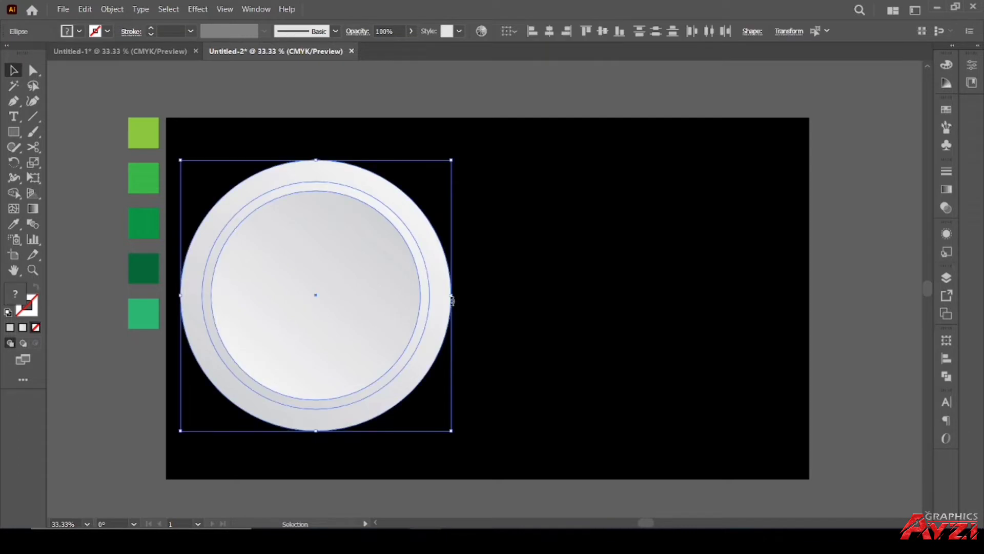
pyautogui.keyDown('shift'); pyautogui.click(447, 286); pyautogui.keyUp('shift')
pyautogui.rightClick(386, 259)
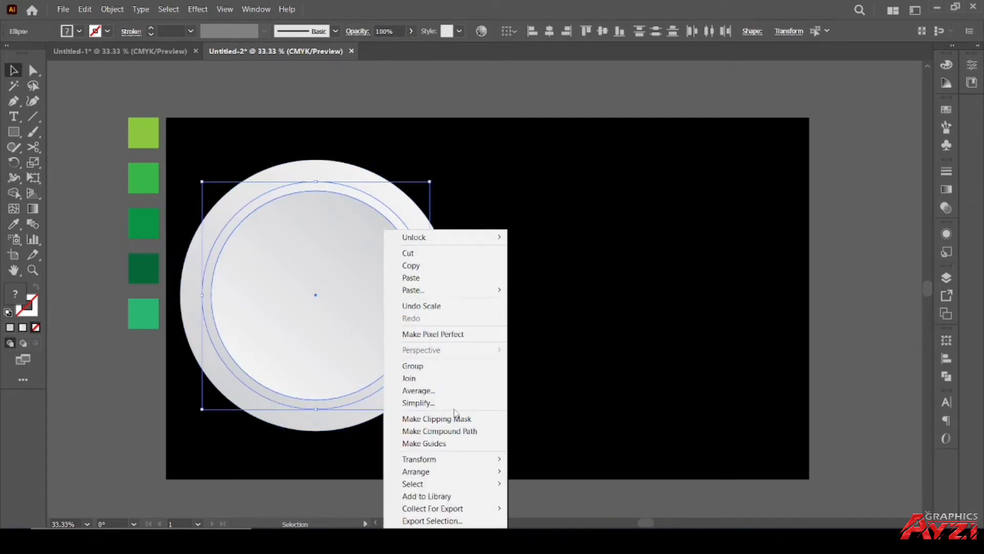
pyautogui.click(413, 366)
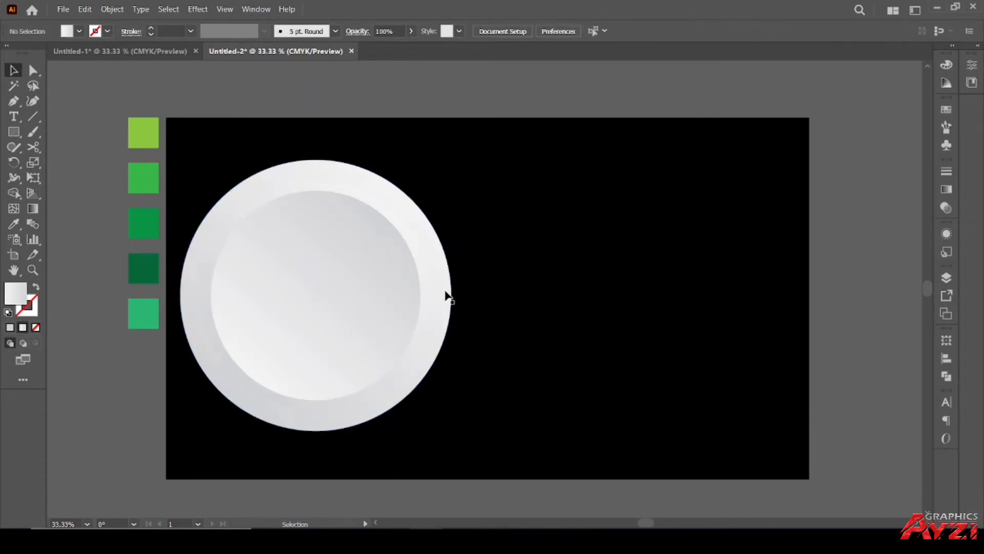
# Step: Fill the outer circle cyan, shrink it to about 770 px, and swap it to a cyan outline
pyautogui.click(381, 295)
pyautogui.click(946, 109)
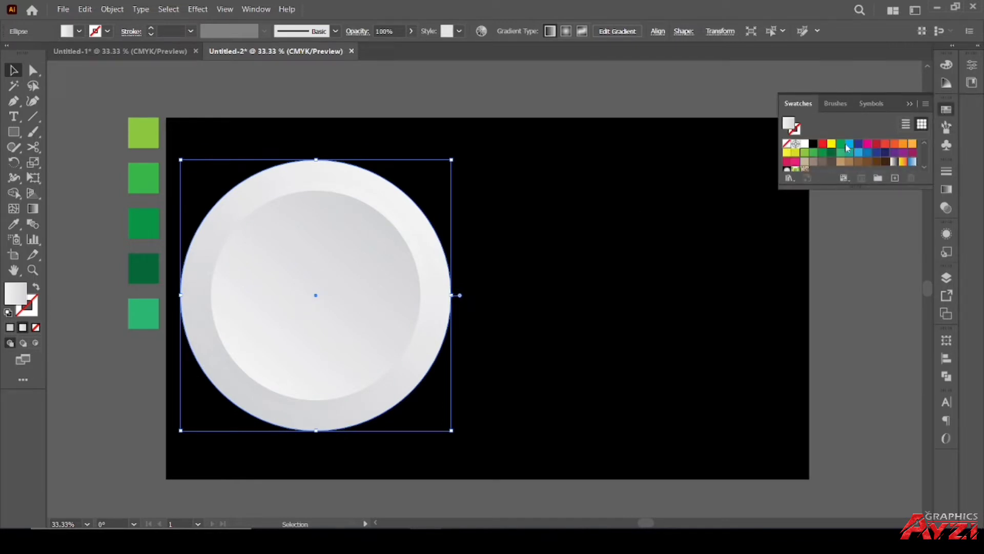
pyautogui.click(850, 147)
pyautogui.click(419, 183)
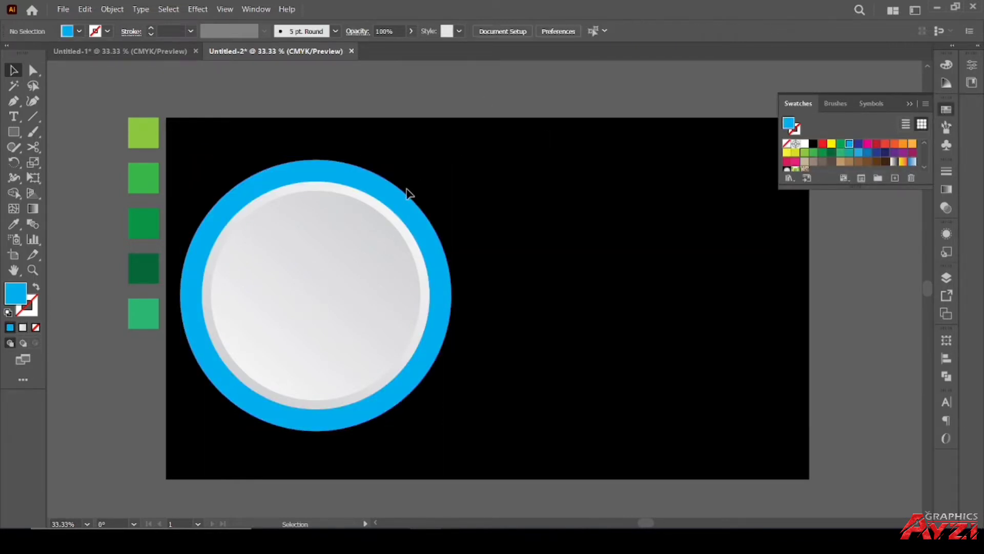
pyautogui.click(408, 194)
pyautogui.moveTo(451, 160); pyautogui.dragTo(445, 167)
pyautogui.click(377, 75)
pyautogui.click(341, 173)
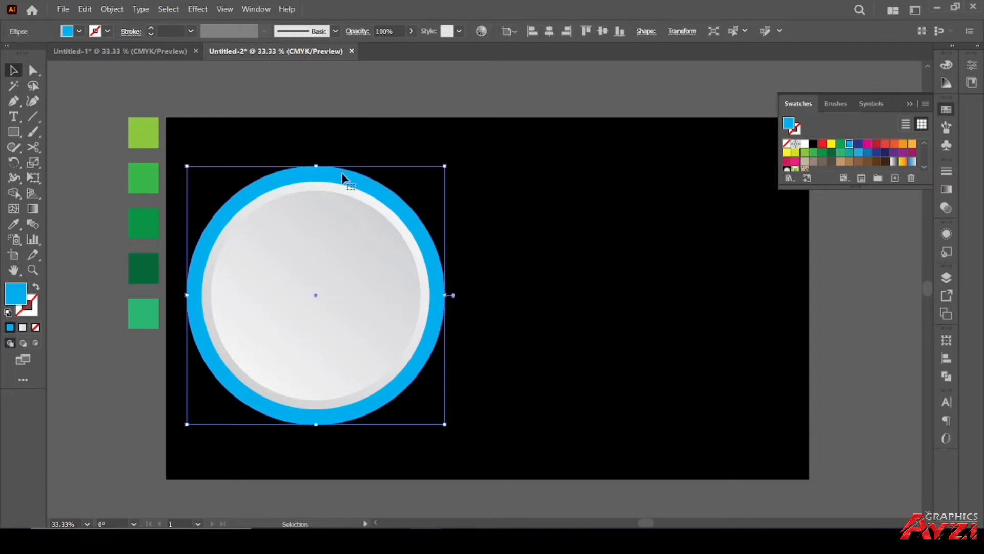
pyautogui.click(38, 288)
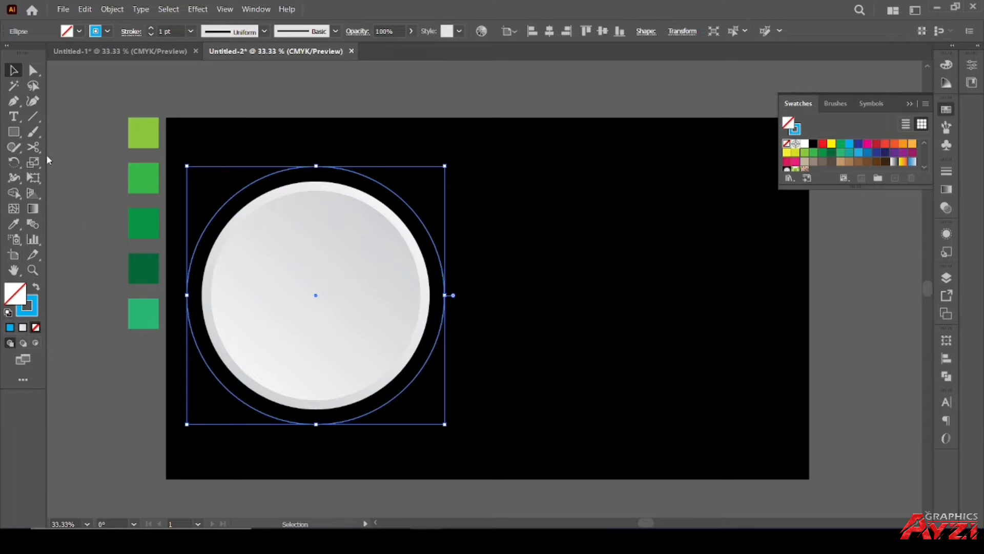
# Step: Cut the cyan ring at its top and bottom points and delete the left half
pyautogui.click(33, 147)
pyautogui.click(316, 166)
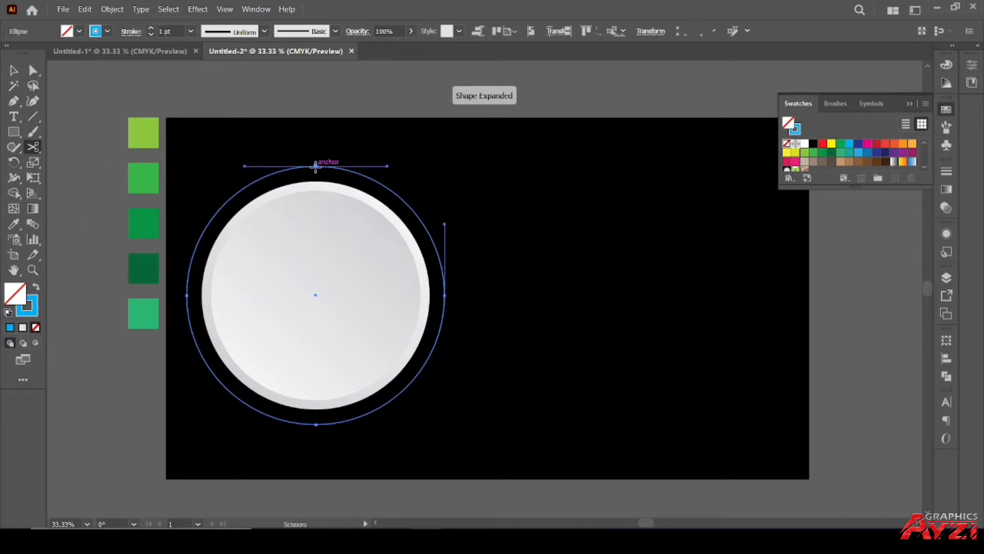
pyautogui.click(316, 425)
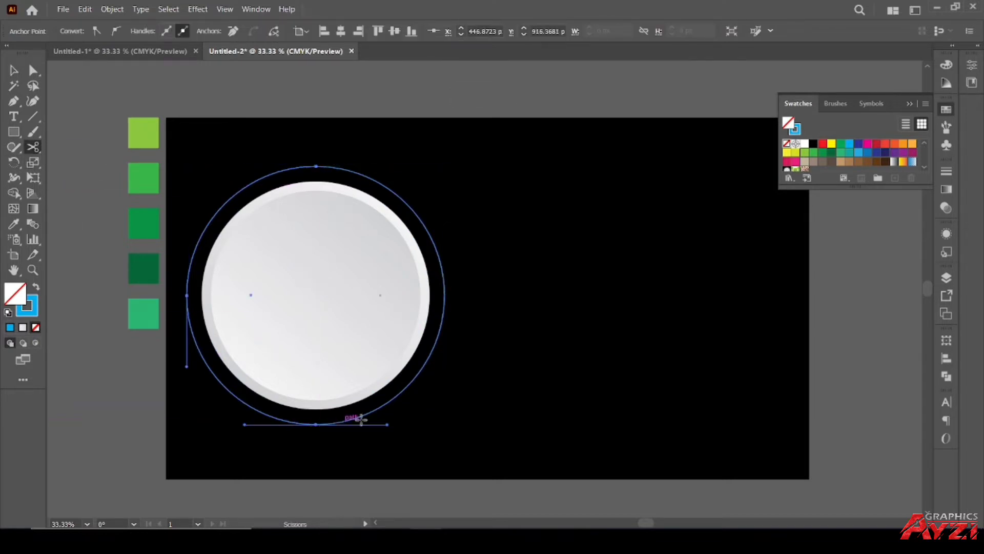
pyautogui.click(13, 70)
pyautogui.press('Delete')
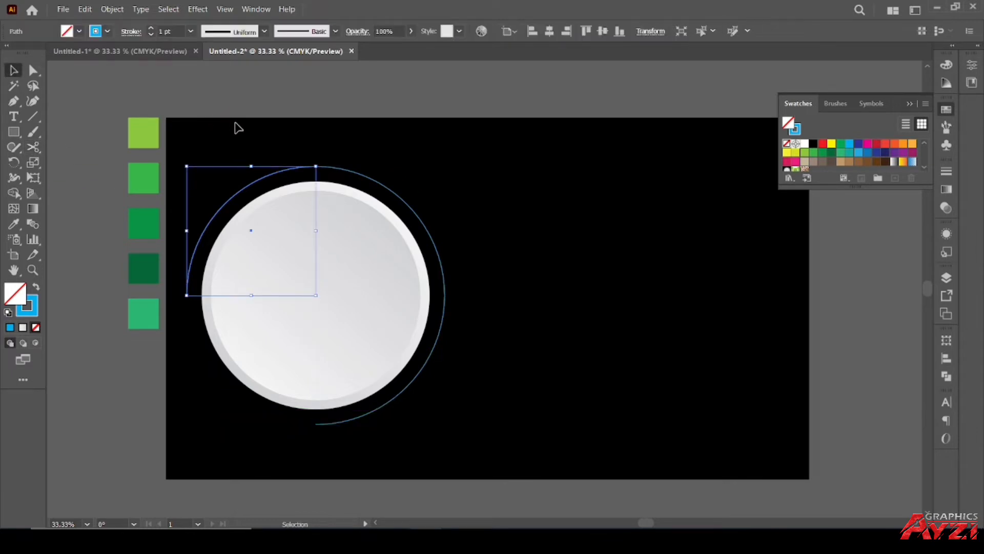
pyautogui.press('Delete')
pyautogui.click(320, 173)
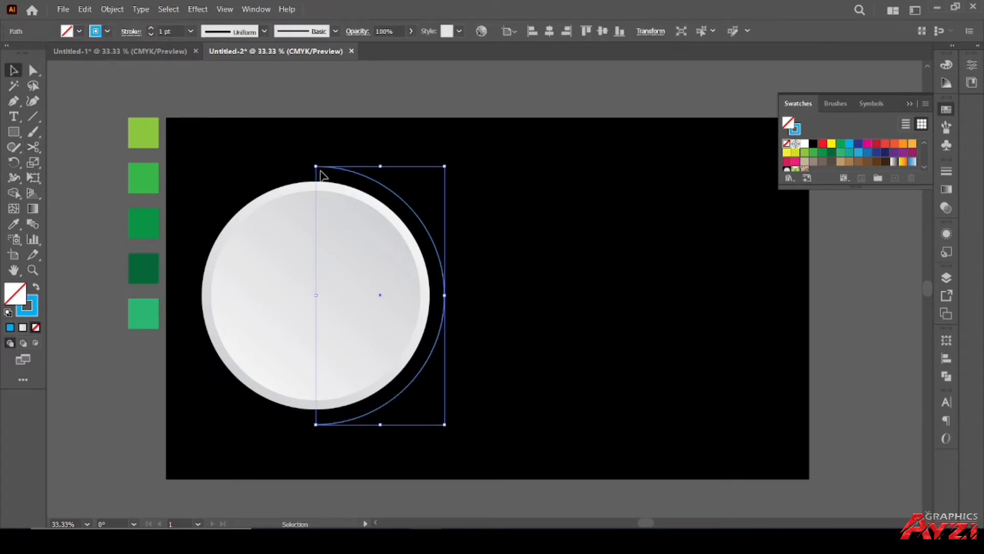
# Step: Turn the remaining right-half arc's cyan stroke into a solid cyan fill
pyautogui.click(38, 288)
pyautogui.click(396, 98)
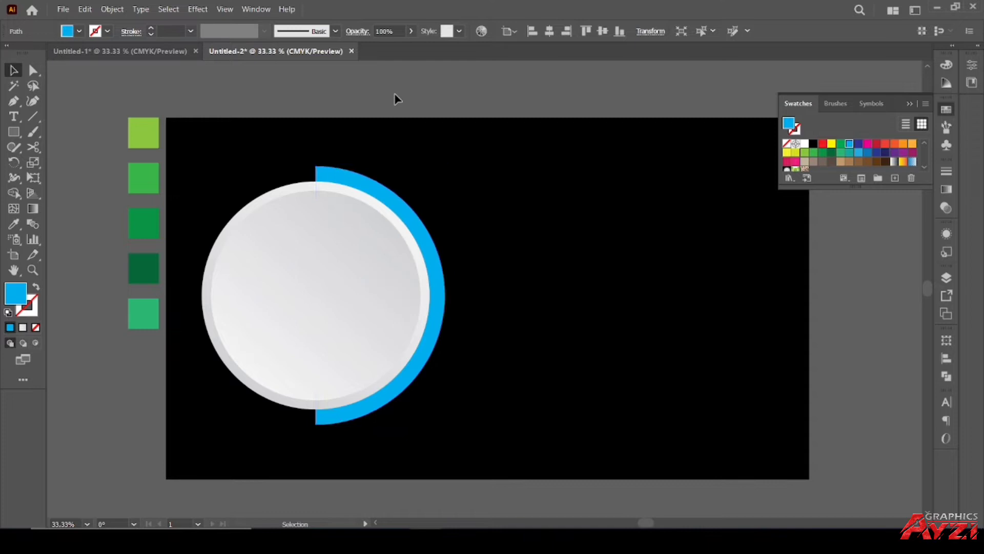
pyautogui.click(377, 188)
pyautogui.scroll(1, 319, 153)
pyautogui.scroll(-1, 319, 156)
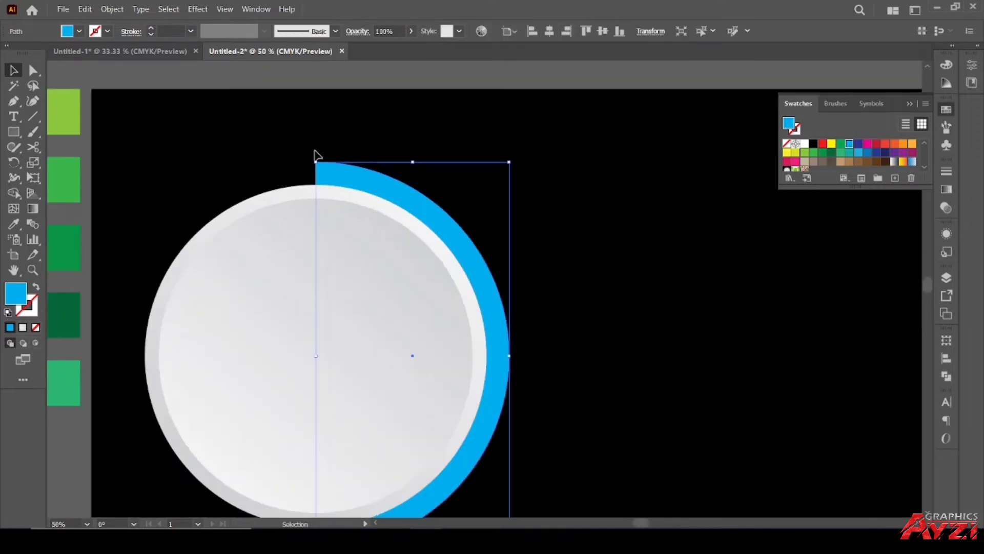
pyautogui.scroll(-1, 319, 153)
pyautogui.scroll(-1, 319, 154)
pyautogui.scroll(1, 330, 139)
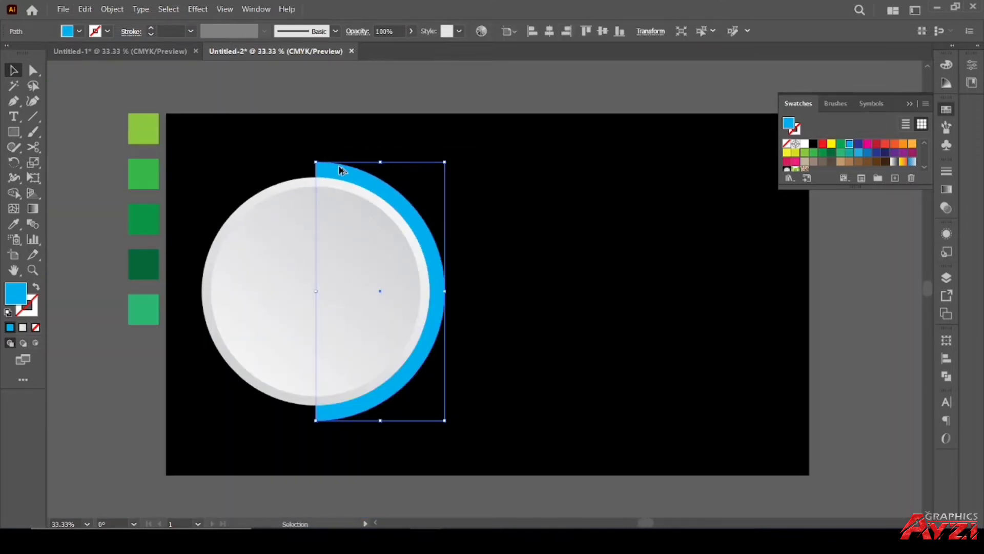
pyautogui.scroll(1, 341, 170)
pyautogui.scroll(-1, 344, 173)
pyautogui.scroll(1, 359, 177)
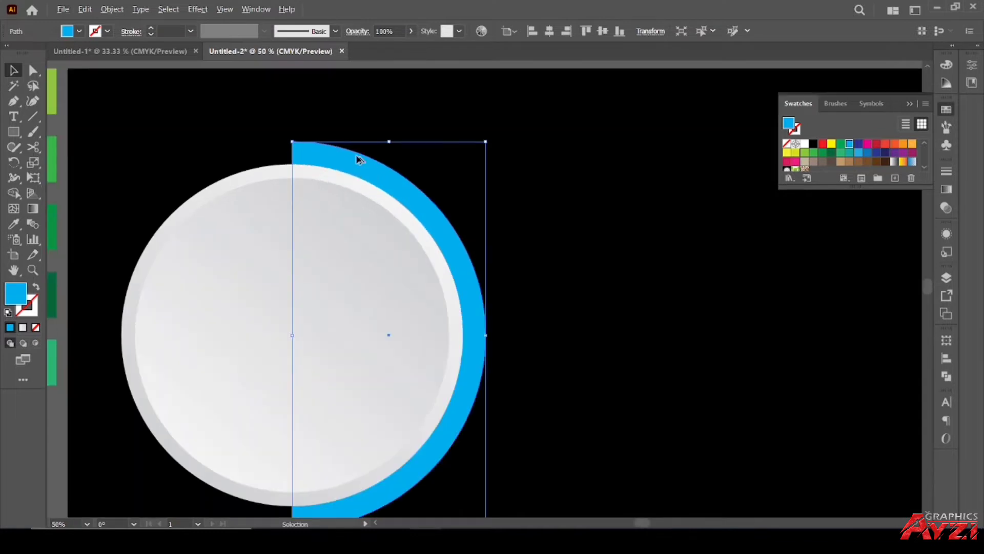
pyautogui.scroll(-1, 357, 160)
pyautogui.scroll(2, 356, 153)
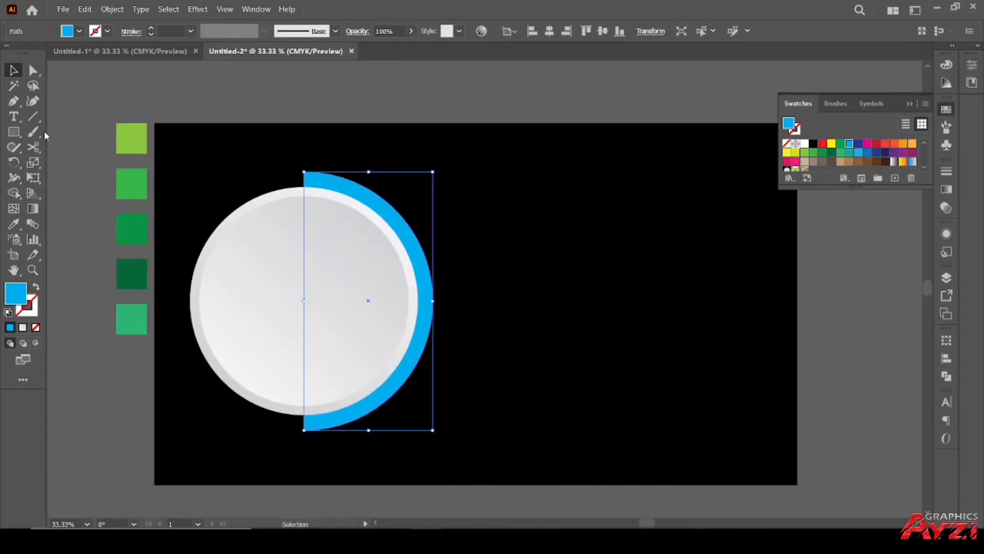
# Step: Draw a short vertical line across the top end of the cyan arc
pyautogui.click(33, 117)
pyautogui.hotkey('ctrl', 'shift', 'a')
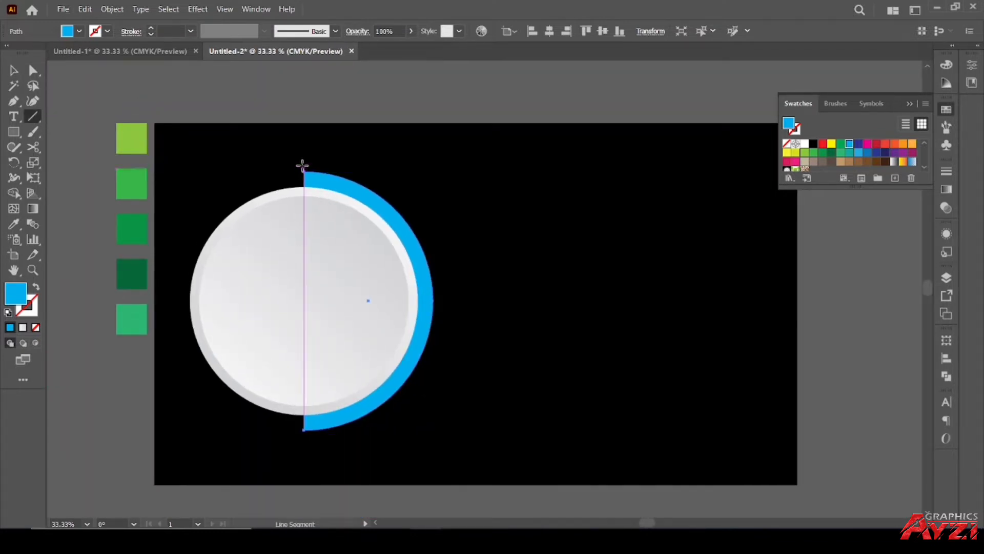
pyautogui.moveTo(303, 165); pyautogui.dragTo(304, 208)
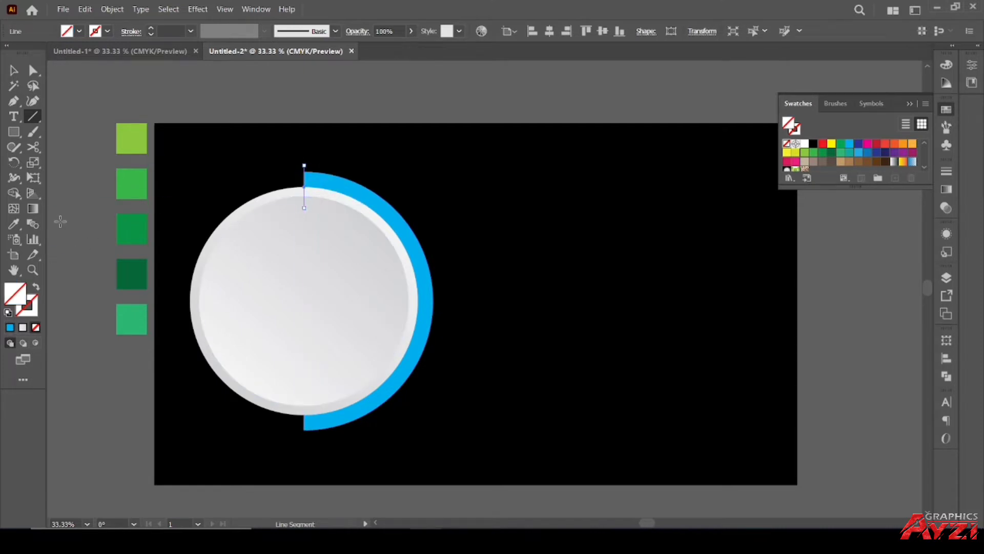
pyautogui.click(14, 163)
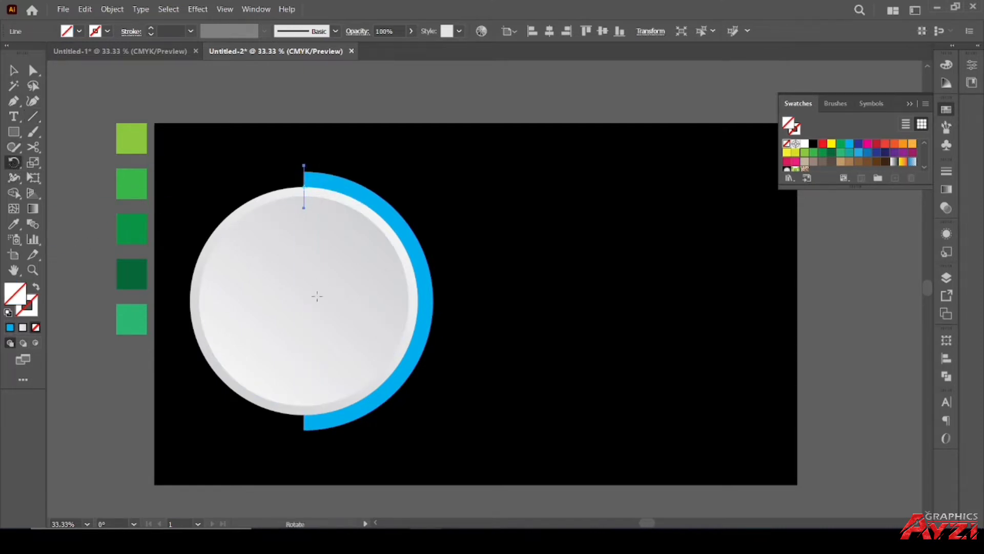
pyautogui.press('v')
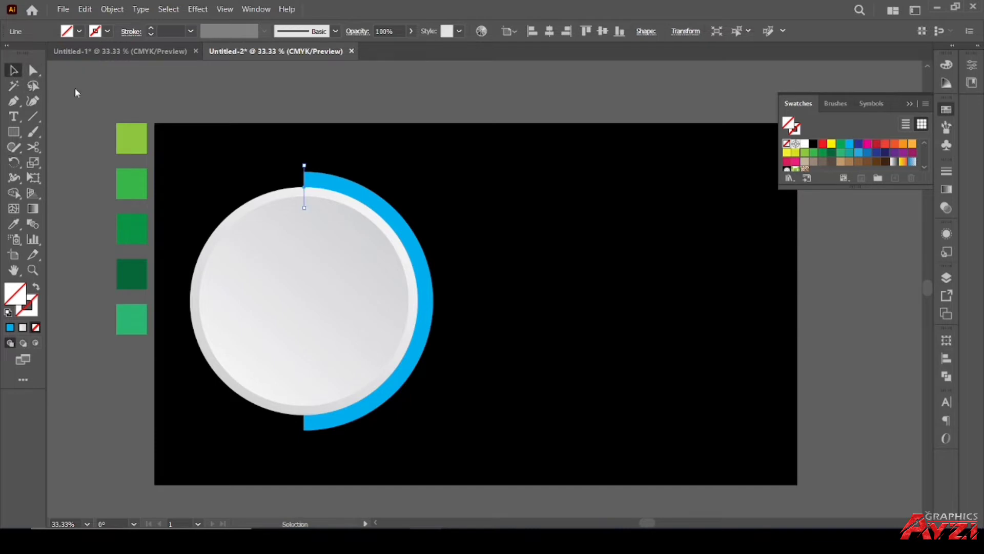
pyautogui.hotkey('ctrl', 'shift', 'a')
pyautogui.click(304, 165)
# Step: Rotate a copy of the line -36° about the circle centre, undoing an extra repeat
pyautogui.press('r')
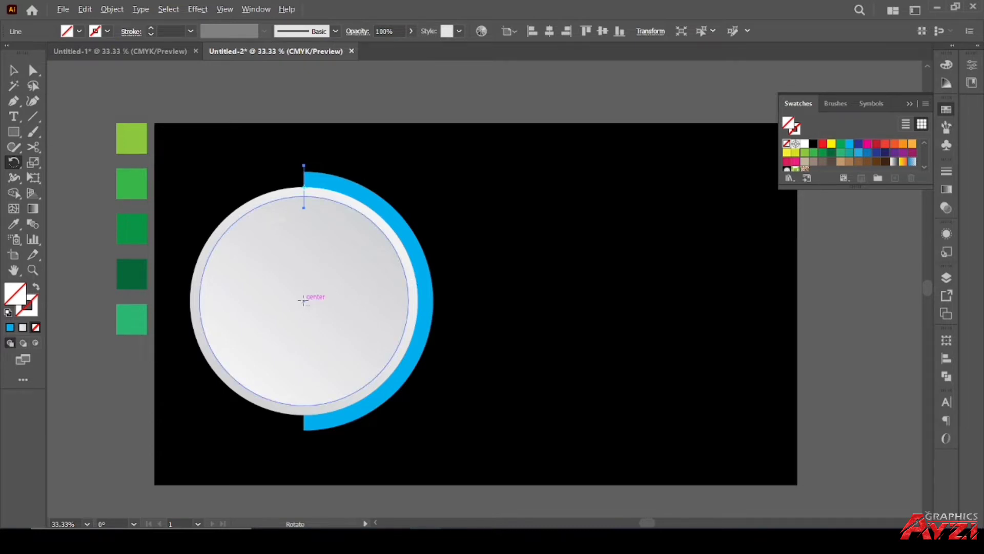
pyautogui.keyDown('alt'); pyautogui.click(304, 300); pyautogui.keyUp('alt')
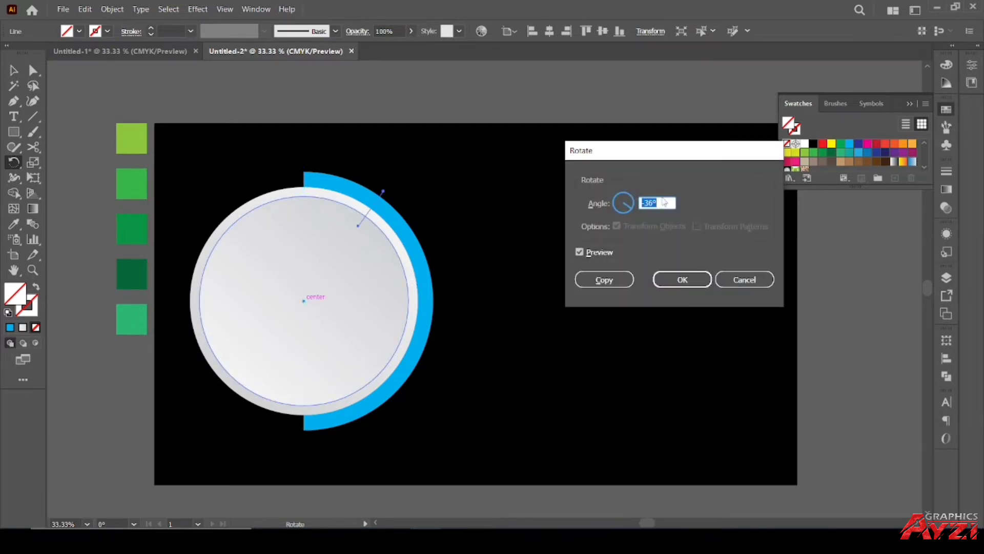
pyautogui.write('180/5')
pyautogui.press('Tab')
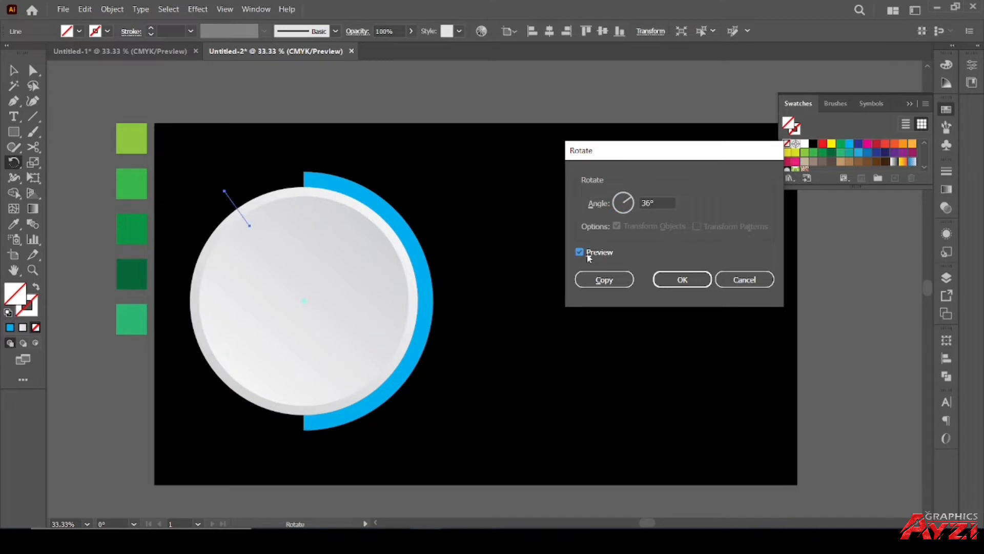
pyautogui.click(642, 202)
pyautogui.write('-')
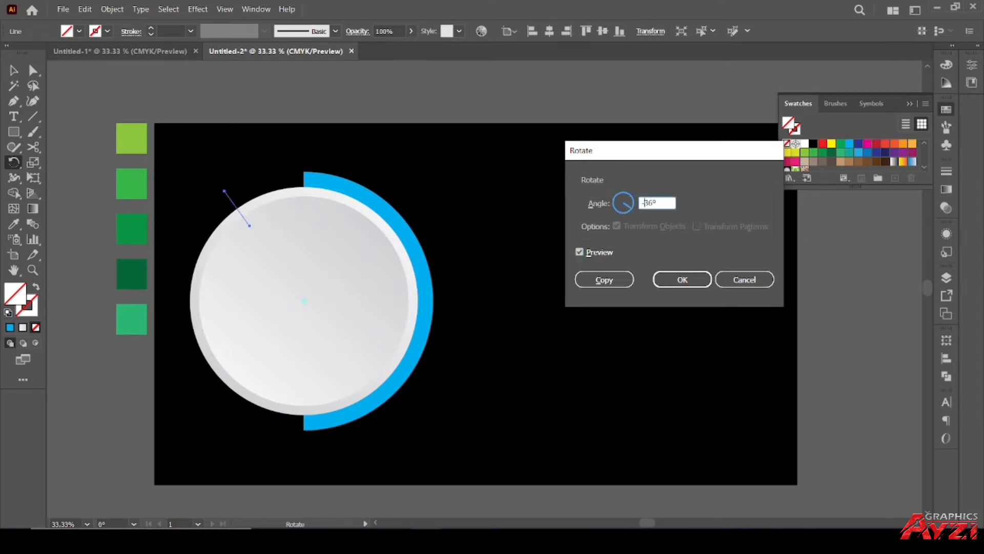
pyautogui.press('Tab')
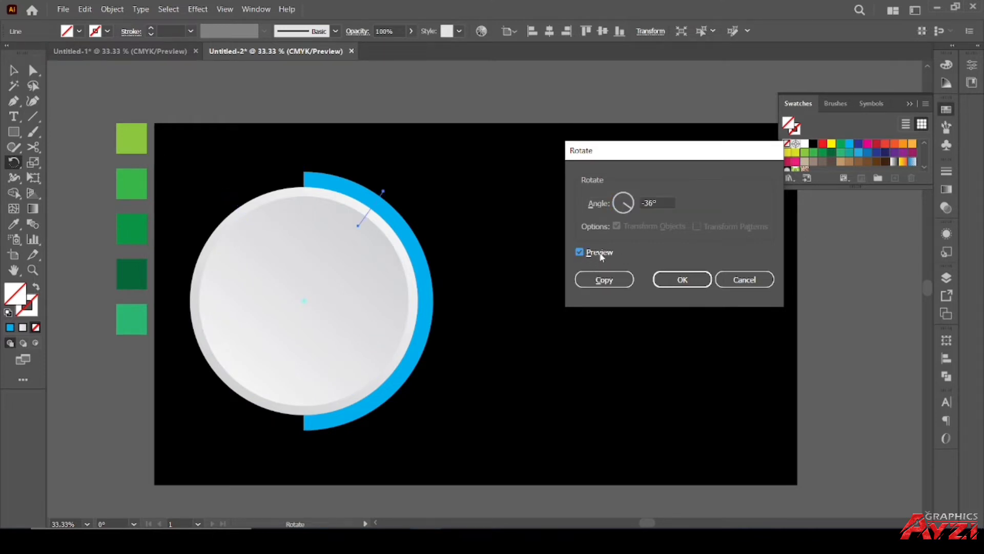
pyautogui.click(604, 280)
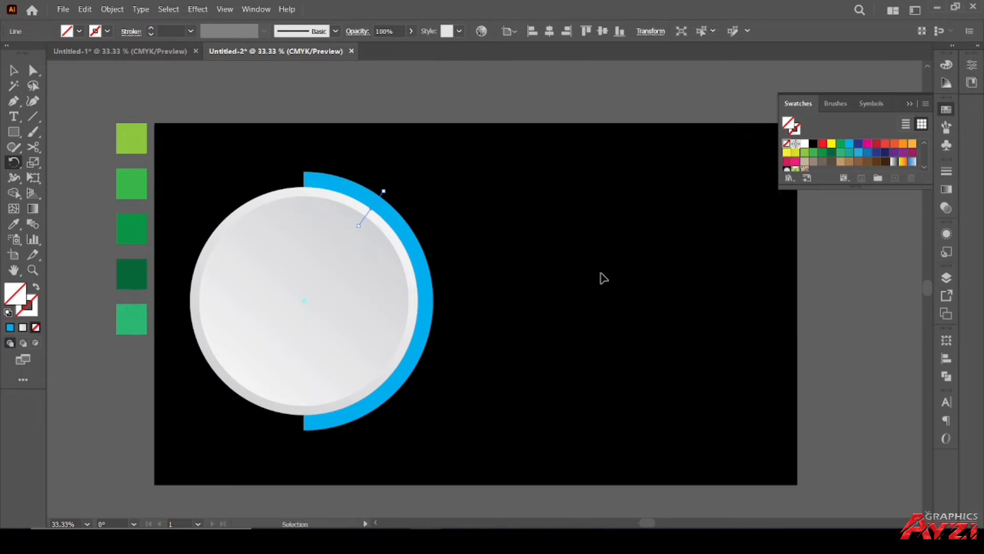
pyautogui.hotkey('ctrl', 'd')
pyautogui.hotkey('ctrl', 'd')
pyautogui.hotkey('ctrl', 'z')
# Step: Divide the right half of the artwork along the tick lines with Pathfinder Divide
pyautogui.press('v')
pyautogui.moveTo(204, 123); pyautogui.dragTo(463, 444)
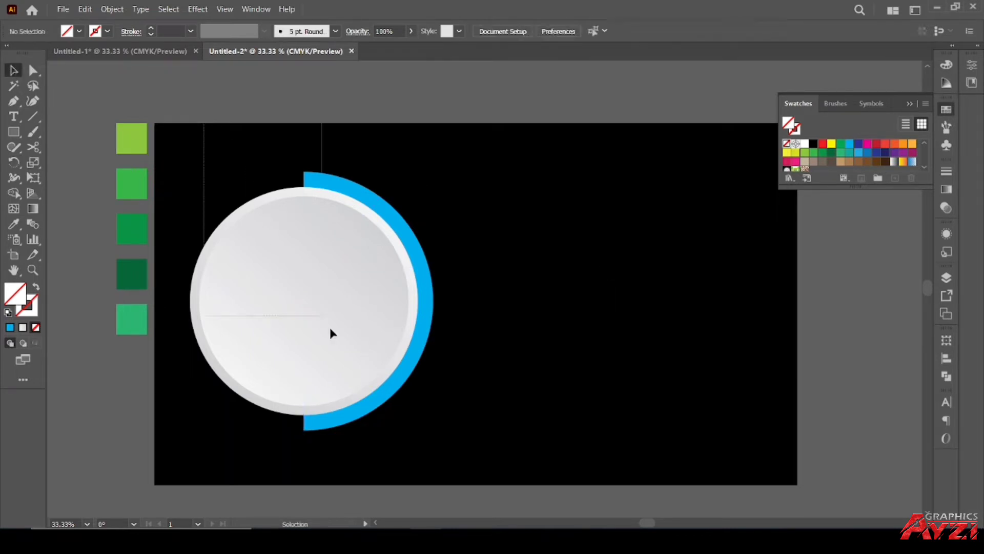
pyautogui.keyDown('shift'); pyautogui.click(260, 297); pyautogui.keyUp('shift')
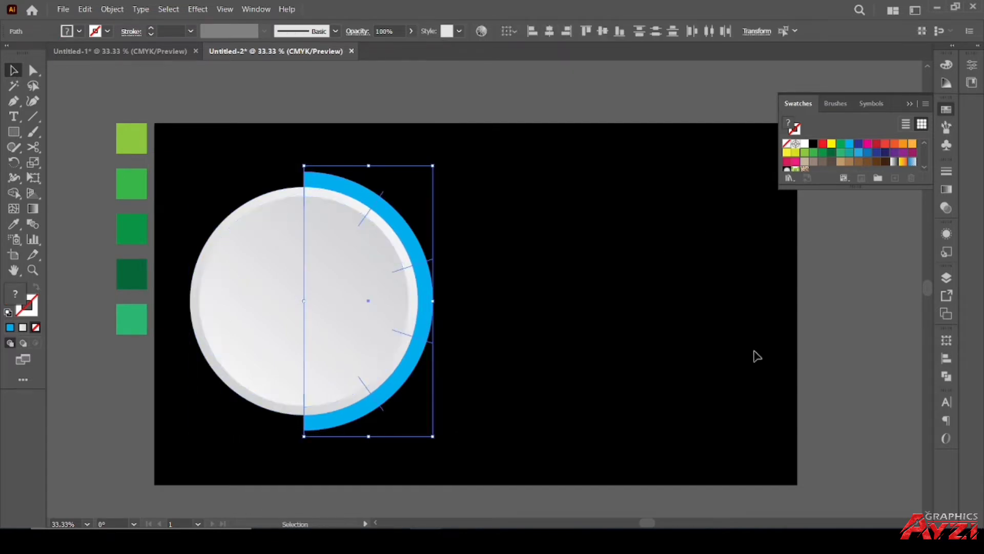
pyautogui.click(947, 376)
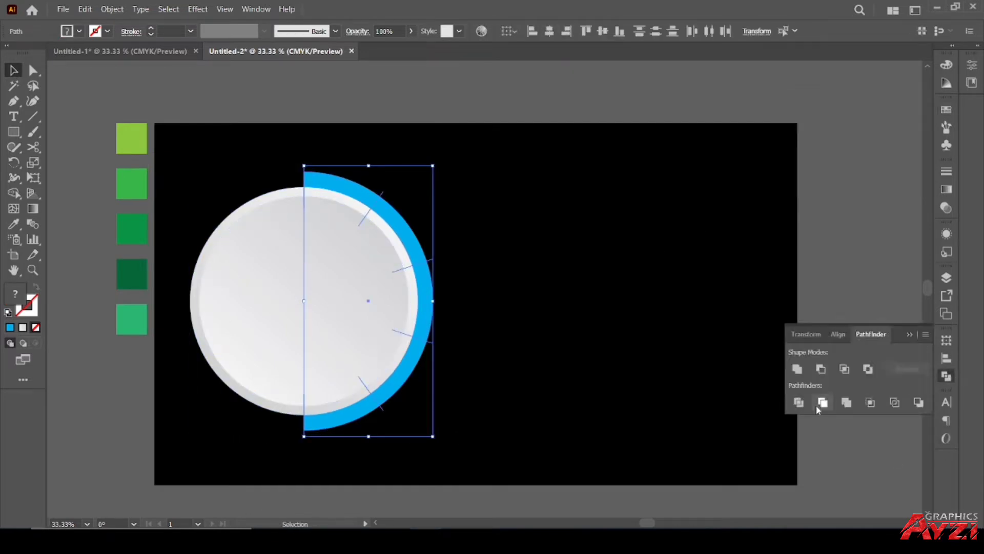
pyautogui.click(799, 402)
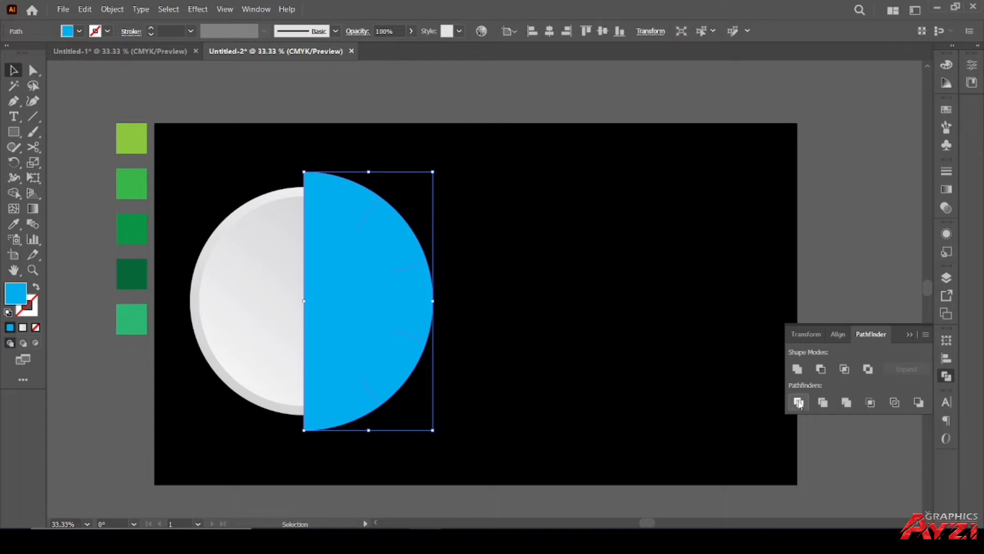
# Step: Ungroup the divided pieces, delete the inner half-disc, and select the top arc piece
pyautogui.click(111, 9)
pyautogui.click(128, 88)
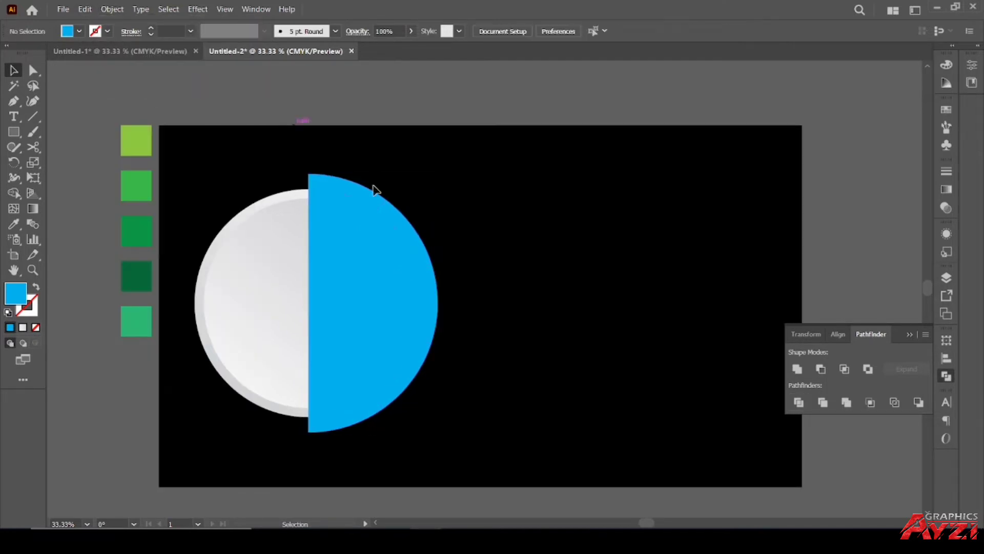
pyautogui.moveTo(386, 219); pyautogui.dragTo(548, 240)
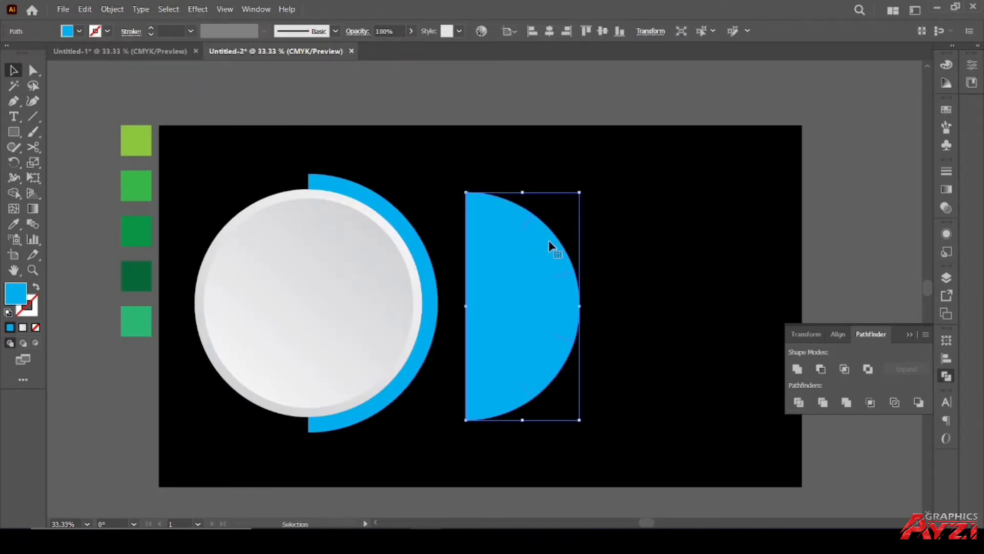
pyautogui.press('Delete')
pyautogui.click(414, 228)
pyautogui.click(362, 106)
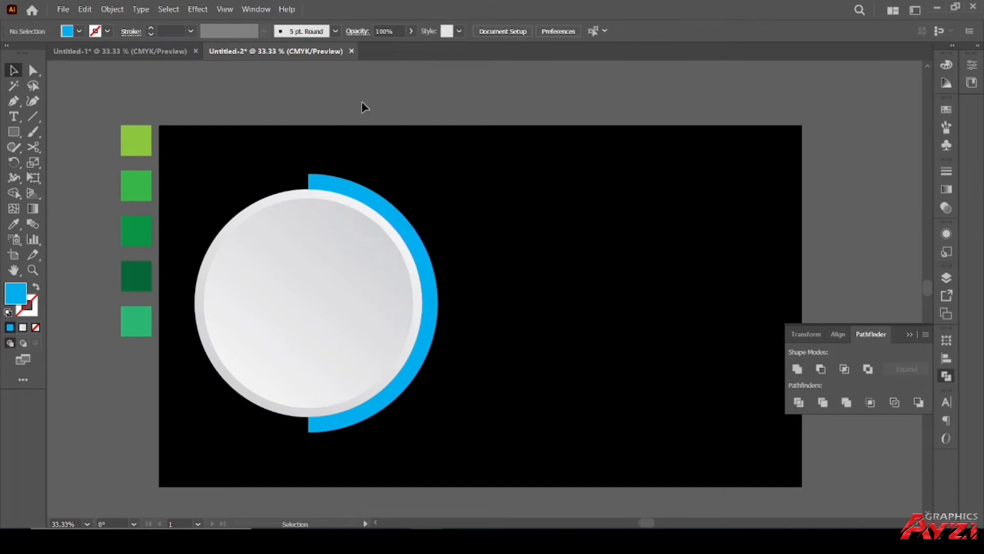
pyautogui.click(347, 188)
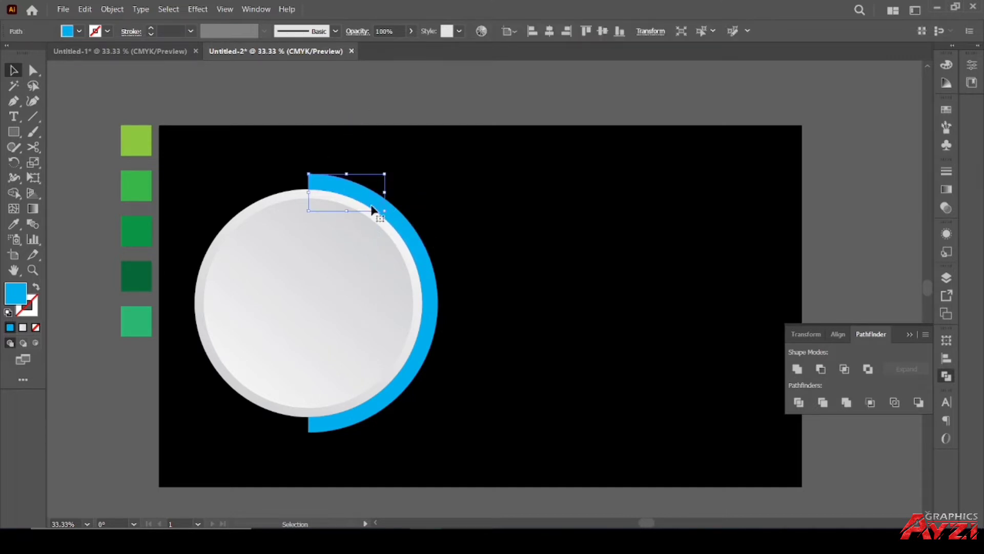
# Step: Colour the top two arc pieces light green and green, nudging the second flush into the ring
pyautogui.press('i')
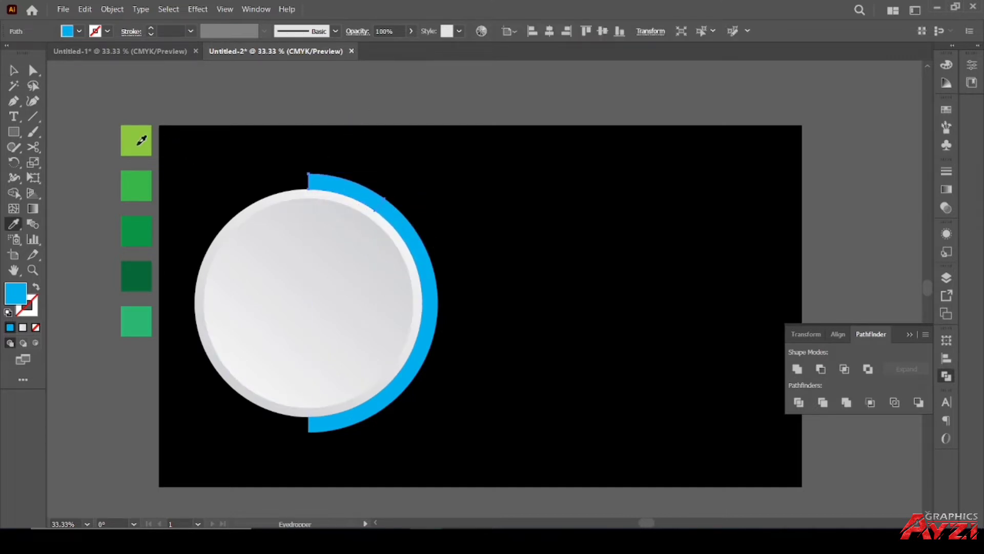
pyautogui.click(138, 143)
pyautogui.press('v')
pyautogui.click(409, 240)
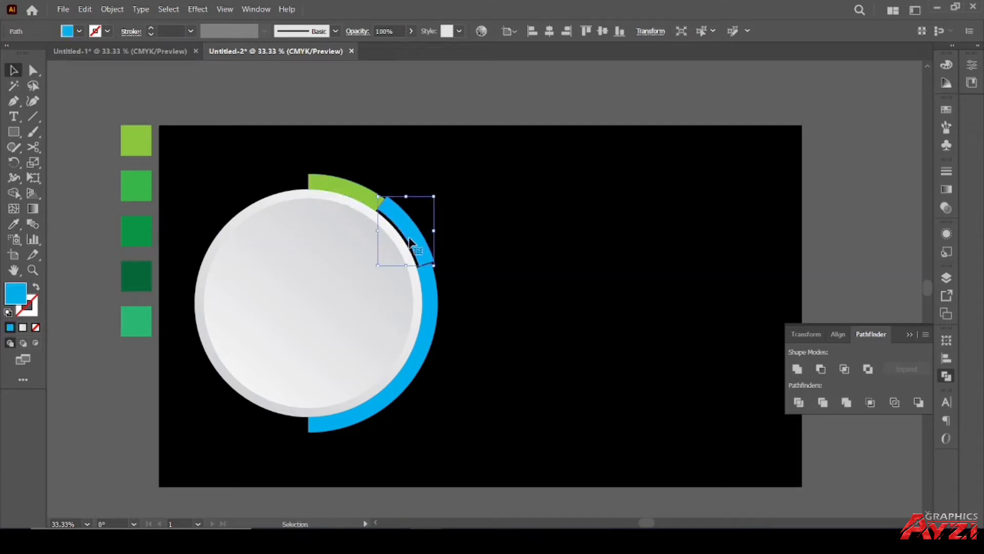
pyautogui.moveTo(410, 239); pyautogui.dragTo(417, 243)
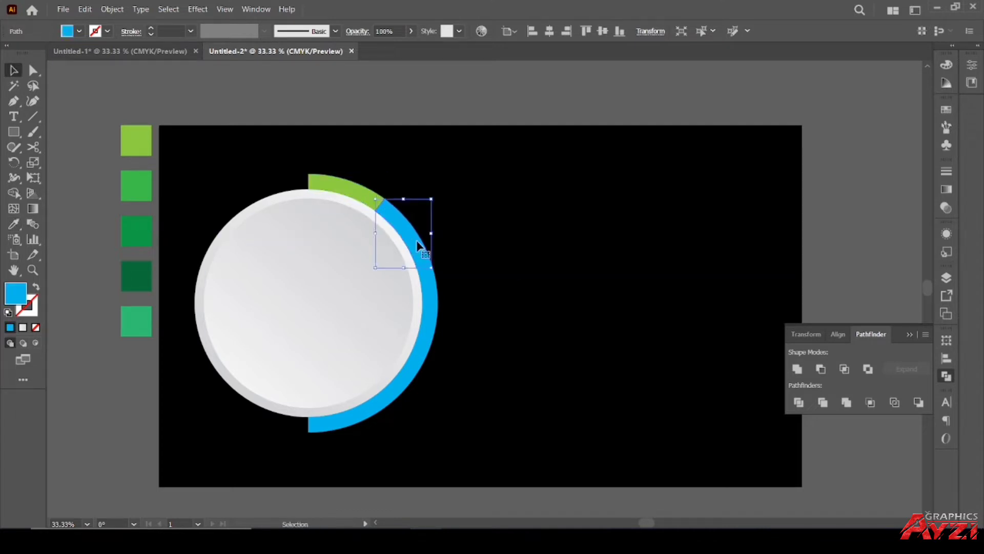
pyautogui.press('i')
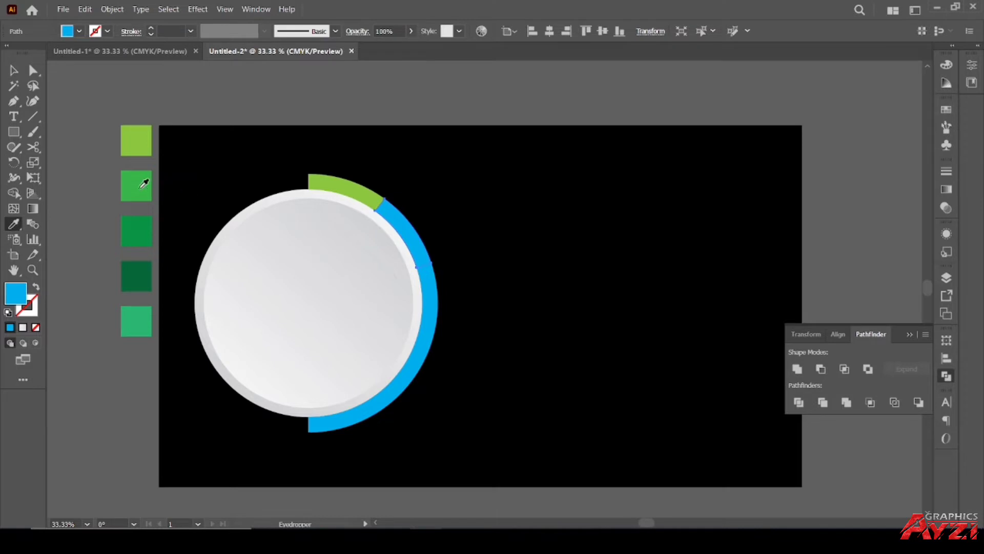
pyautogui.press('v')
pyautogui.click(433, 303)
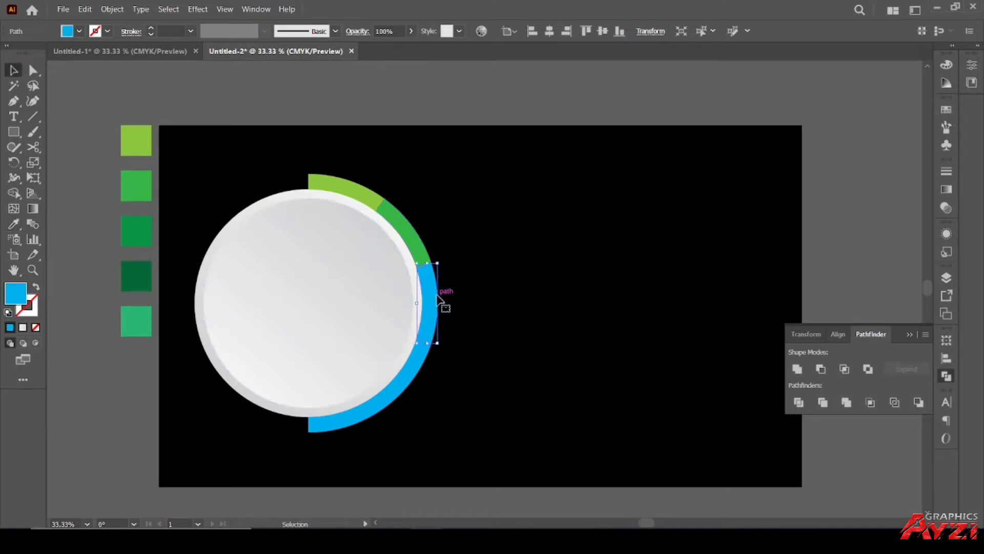
# Step: Colour the third and fourth arc pieces with the third green and dark green swatches
pyautogui.press('i')
pyautogui.click(138, 231)
pyautogui.press('v')
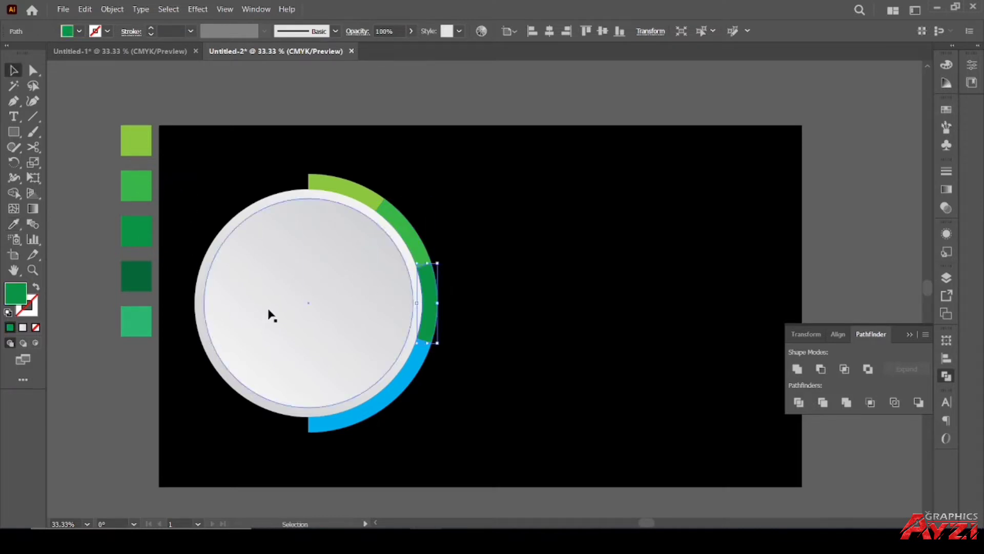
pyautogui.click(415, 382)
pyautogui.press('i')
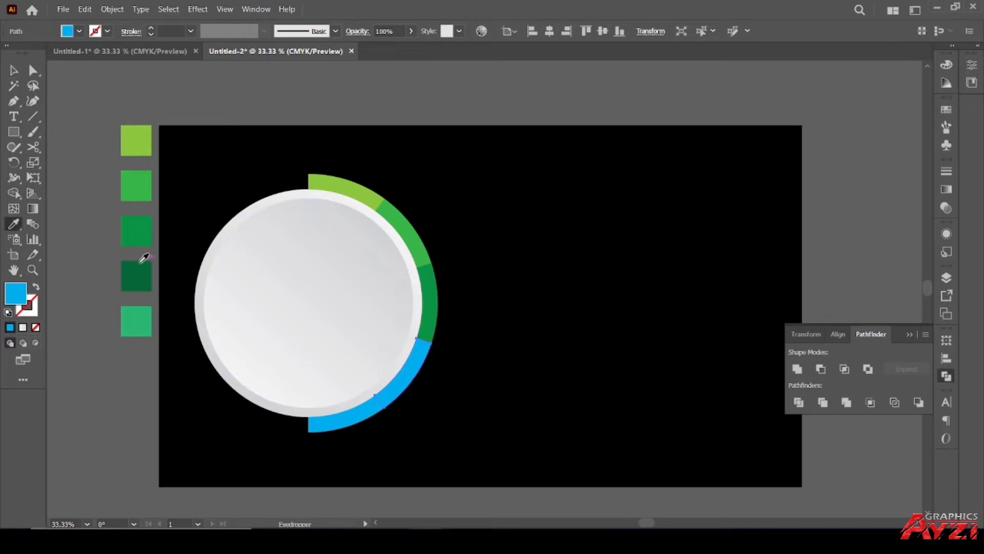
pyautogui.click(141, 269)
pyautogui.press('v')
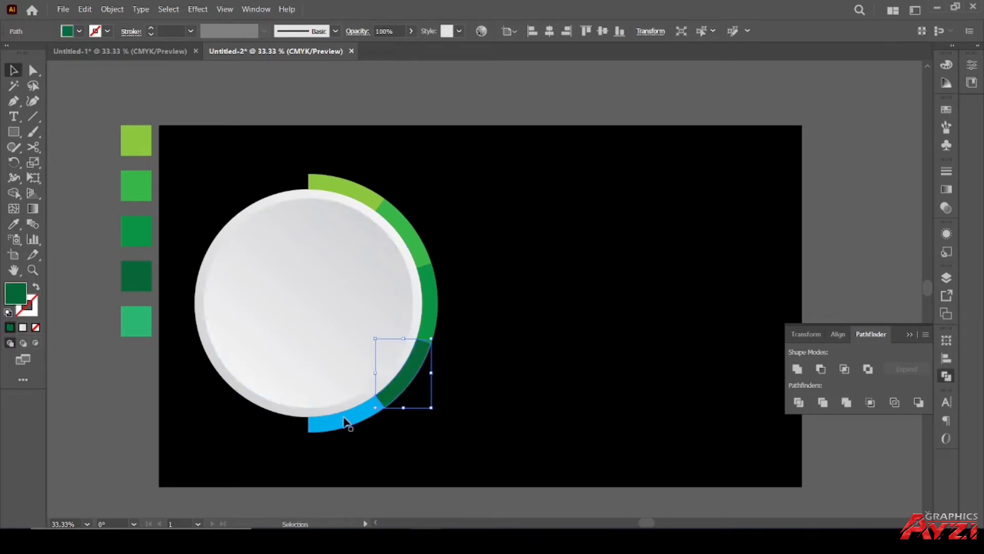
# Step: Colour the bottom arc piece teal green and select the circle with its coloured arc
pyautogui.click(338, 423)
pyautogui.press('i')
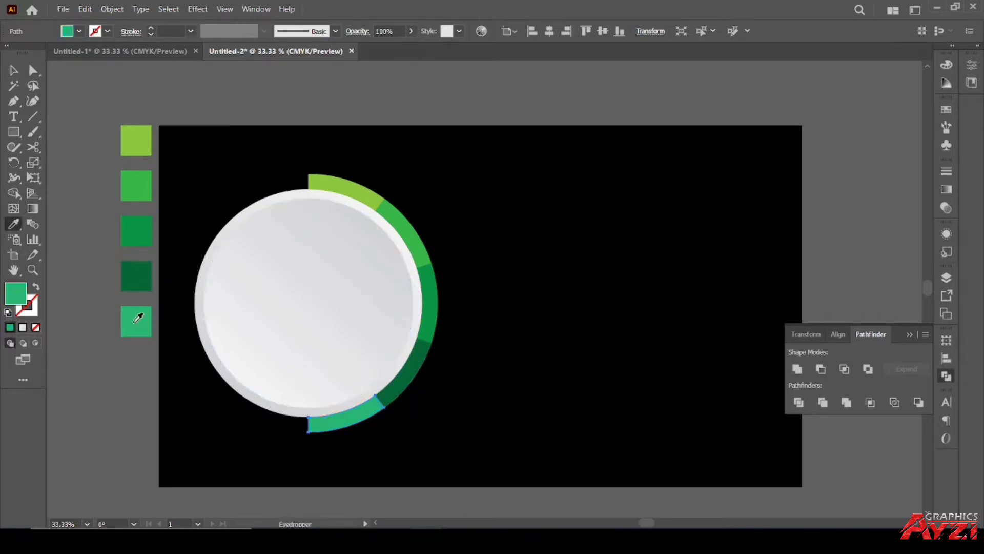
pyautogui.press('v')
pyautogui.moveTo(239, 125); pyautogui.dragTo(447, 456)
# Step: Try an anchor-point selection on the circle, then undo back to nothing selected
pyautogui.keyDown('shift'); pyautogui.click(229, 315); pyautogui.keyUp('shift')
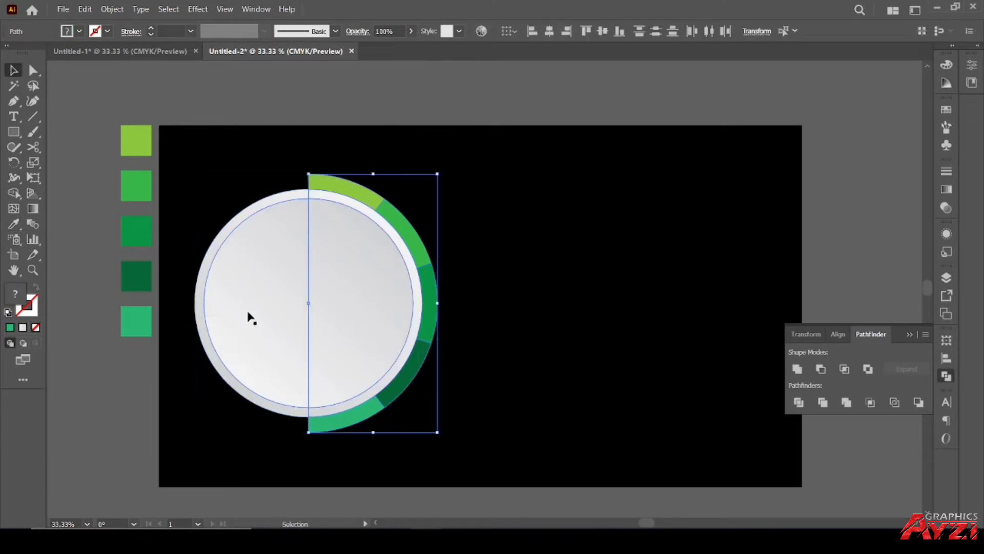
pyautogui.press('a')
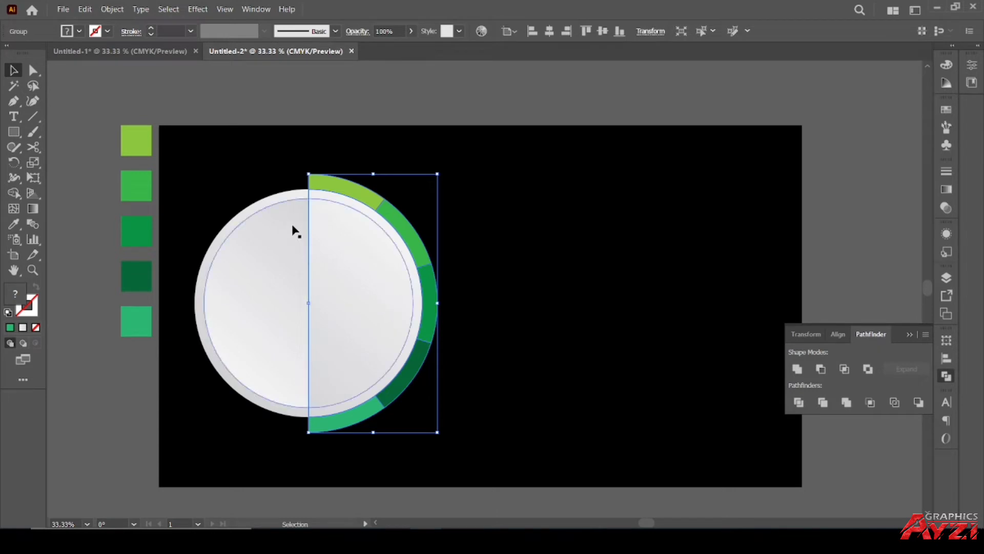
pyautogui.click(274, 136)
pyautogui.hotkey('ctrl', 'z')
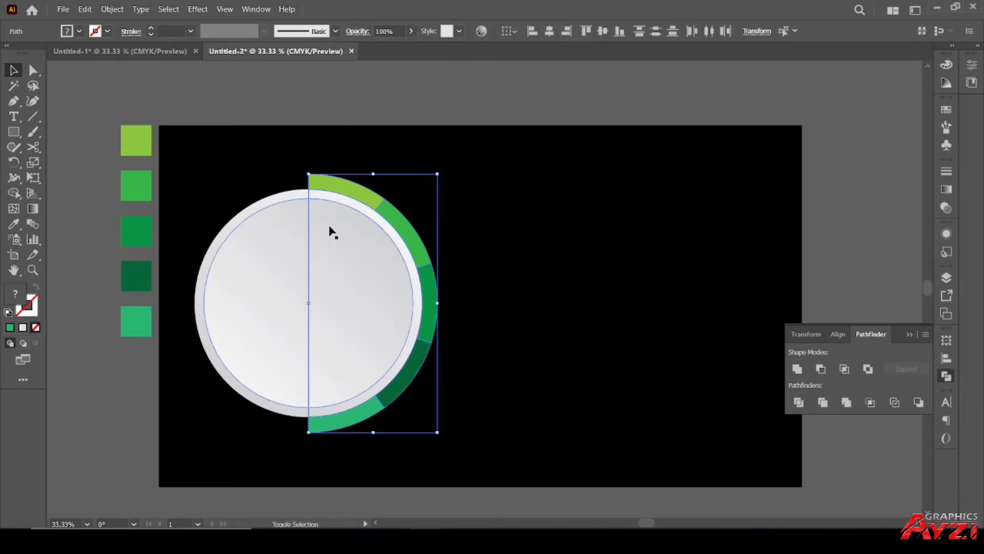
pyautogui.hotkey('ctrl', 'z')
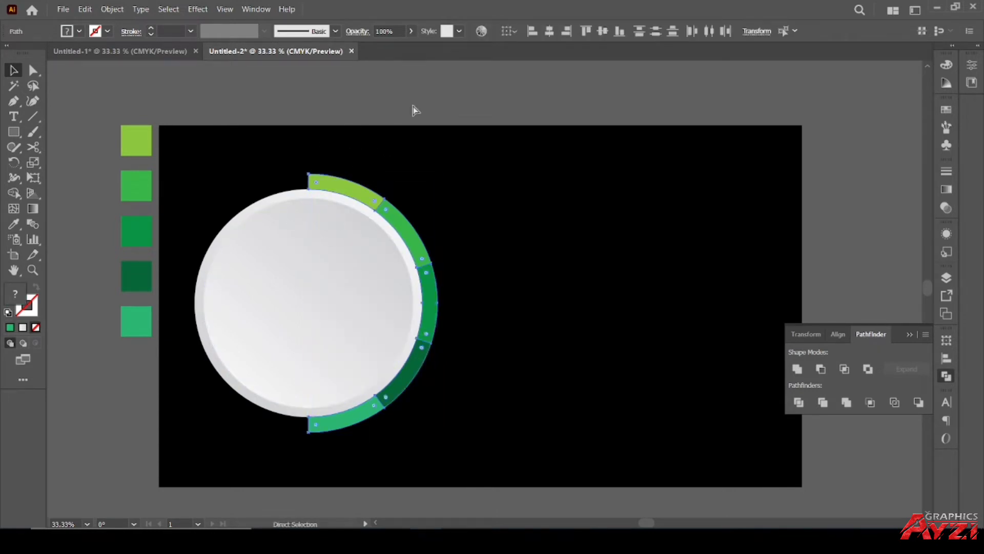
pyautogui.hotkey('ctrl', 'z')
# Step: Select the grey circle and green arc group to check it, deselect, and pan left
pyautogui.moveTo(215, 187)
pyautogui.mouseDown()
pyautogui.moveTo(292, 318)
pyautogui.moveTo(284, 374)
pyautogui.mouseUp()
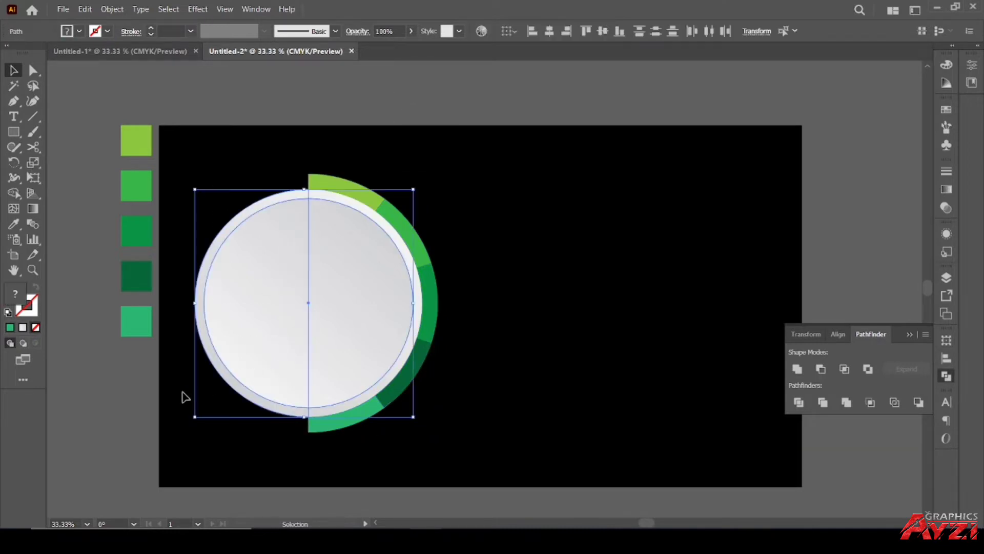
pyautogui.moveTo(177, 389); pyautogui.dragTo(343, 294)
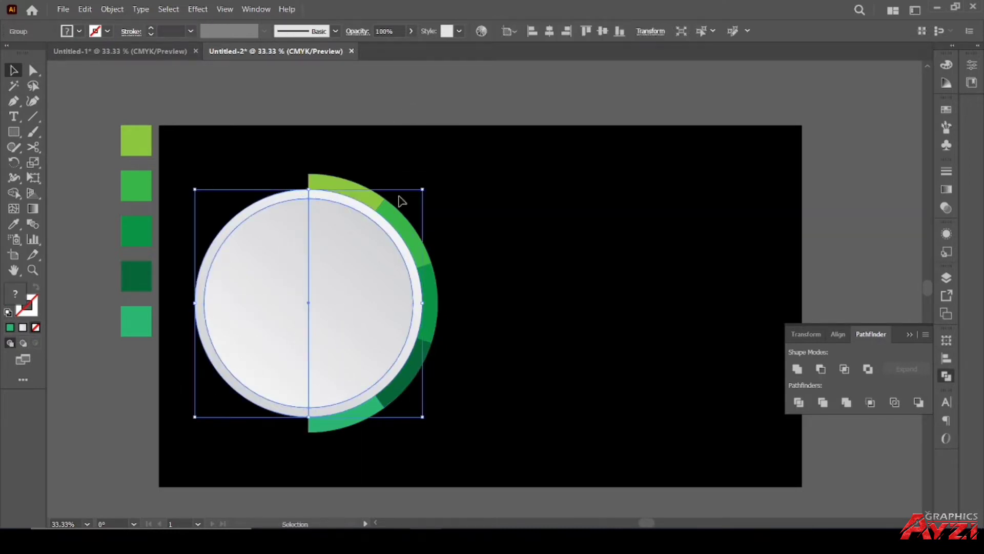
pyautogui.click(461, 93)
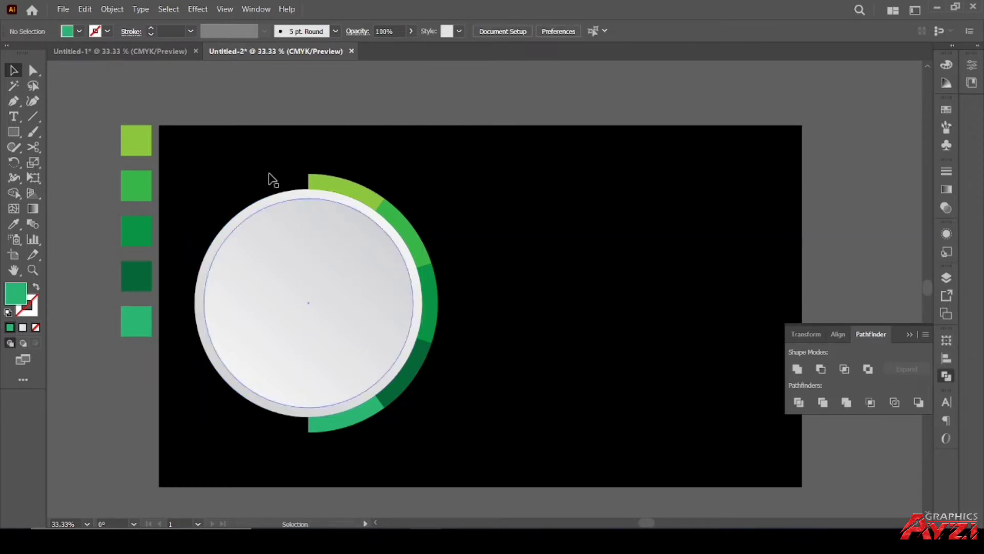
pyautogui.click(305, 213)
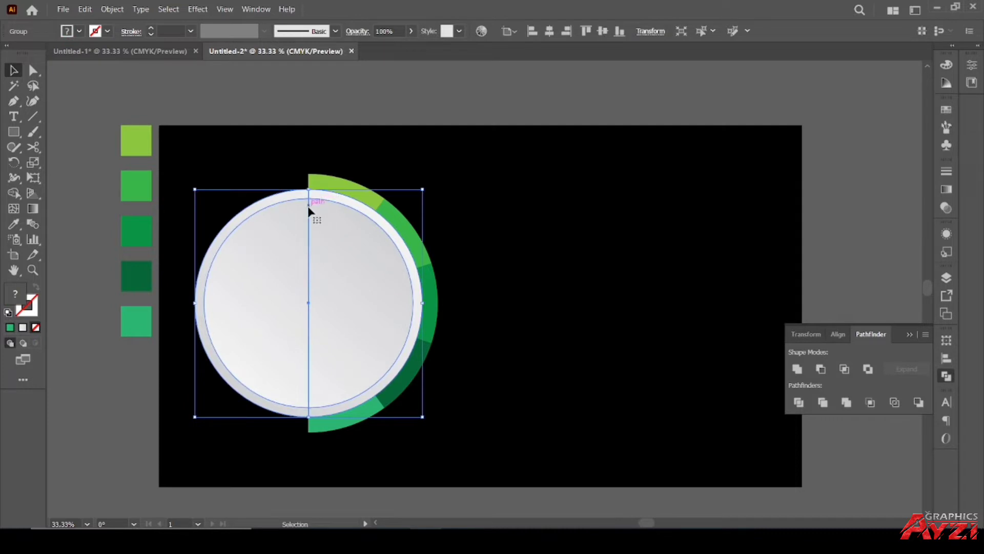
pyautogui.click(424, 110)
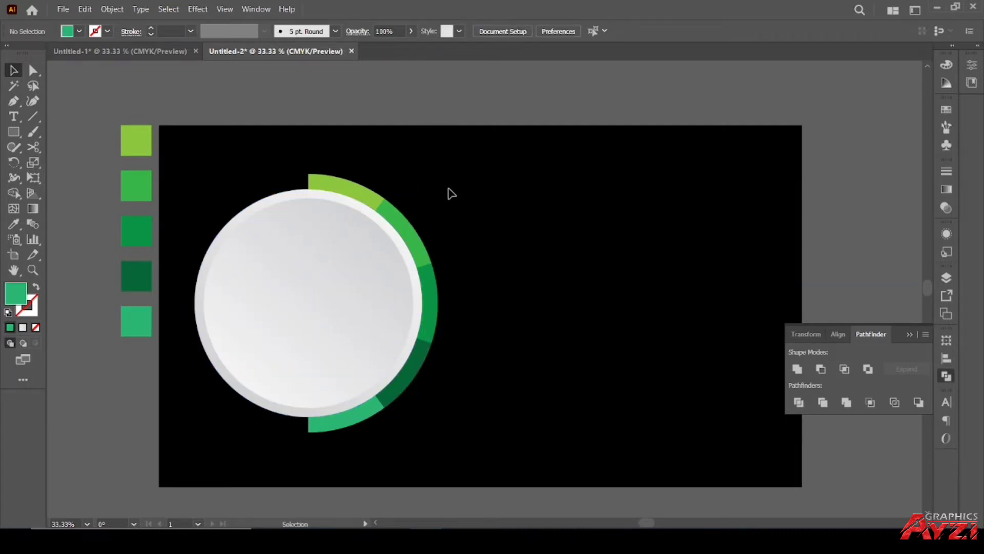
pyautogui.moveTo(537, 189); pyautogui.dragTo(515, 191)
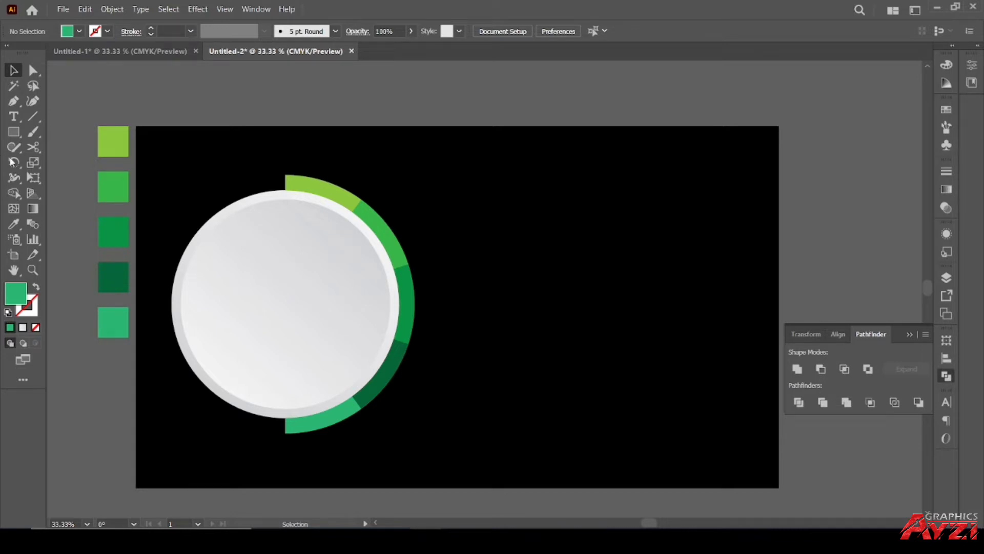
# Step: Create a 590 × 110 px green rounded rectangle right of the dial and select it
pyautogui.click(14, 132)
pyautogui.click(67, 147)
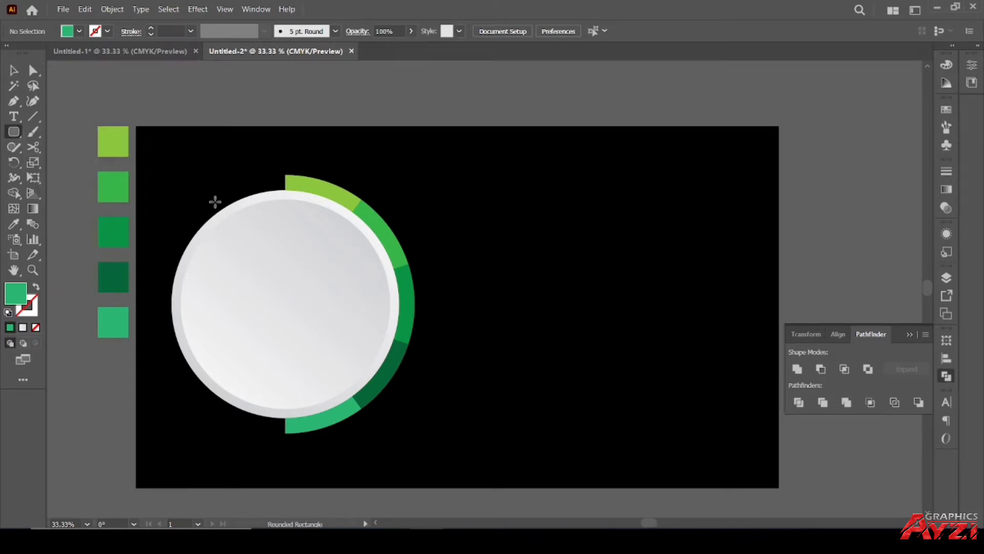
pyautogui.click(543, 231)
pyautogui.moveTo(518, 211); pyautogui.dragTo(631, 215)
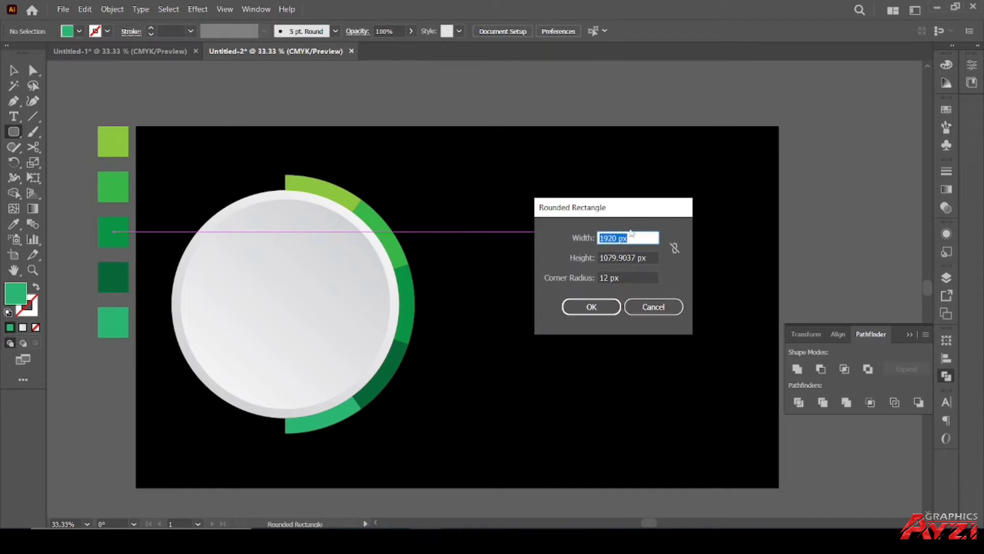
pyautogui.write('589')
pyautogui.moveTo(617, 258); pyautogui.dragTo(601, 262)
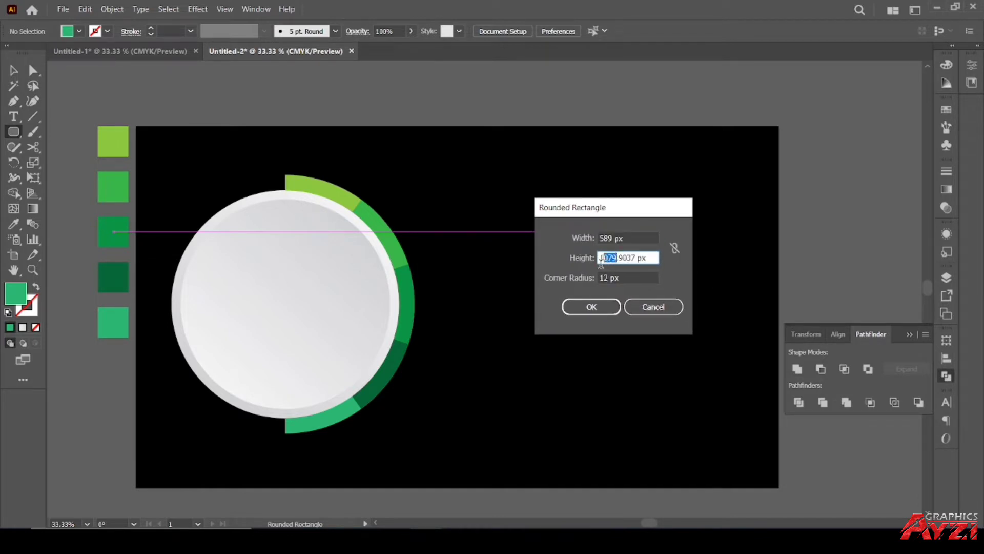
pyautogui.write('110')
pyautogui.click(609, 238)
pyautogui.write('590')
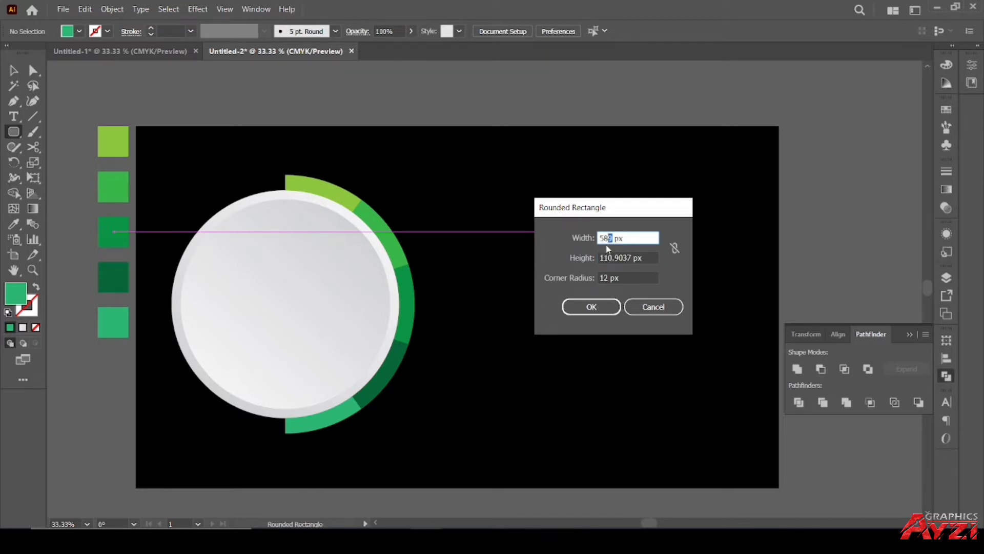
pyautogui.click(589, 303)
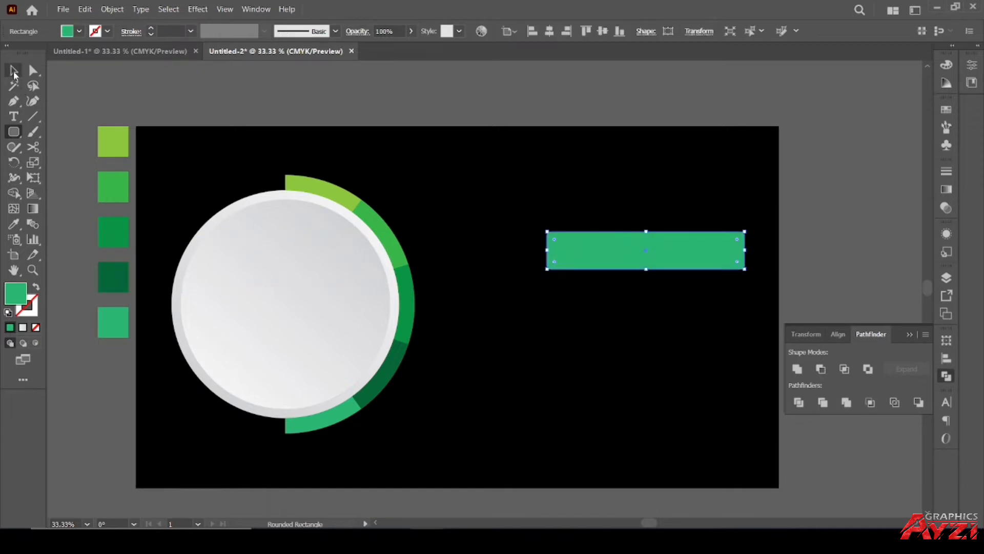
pyautogui.click(14, 72)
pyautogui.click(436, 154)
pyautogui.click(648, 248)
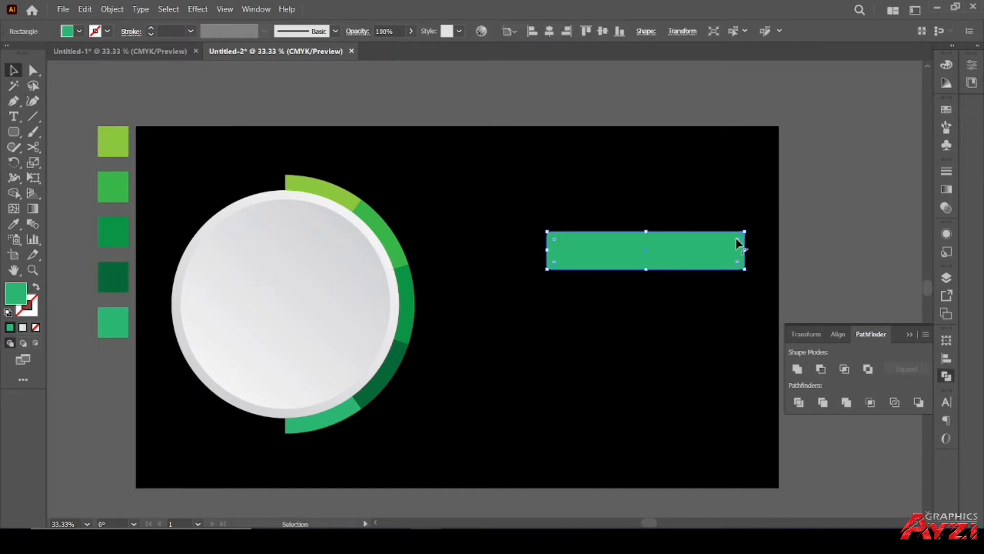
# Step: Round the rectangle fully into a pill and duplicate it down into five evenly spaced pills
pyautogui.moveTo(736, 243)
pyautogui.mouseDown()
pyautogui.moveTo(672, 254)
pyautogui.moveTo(530, 173)
pyautogui.moveTo(555, 171)
pyautogui.moveTo(558, 253)
pyautogui.moveTo(581, 247)
pyautogui.mouseUp()
pyautogui.click(649, 123)
pyautogui.click(539, 121)
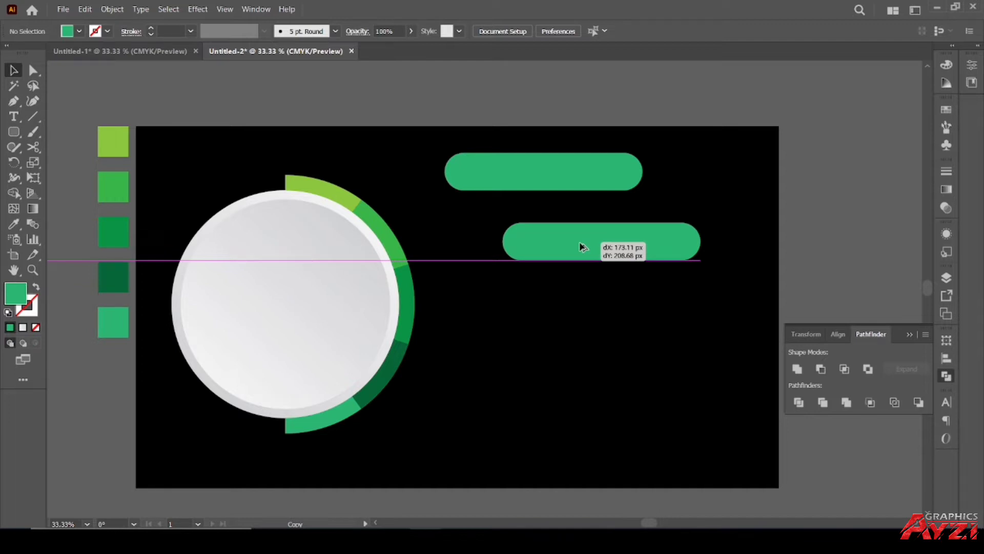
pyautogui.moveTo(581, 246); pyautogui.dragTo(565, 310)
pyautogui.click(576, 110)
pyautogui.hotkey('ctrl', 'd')
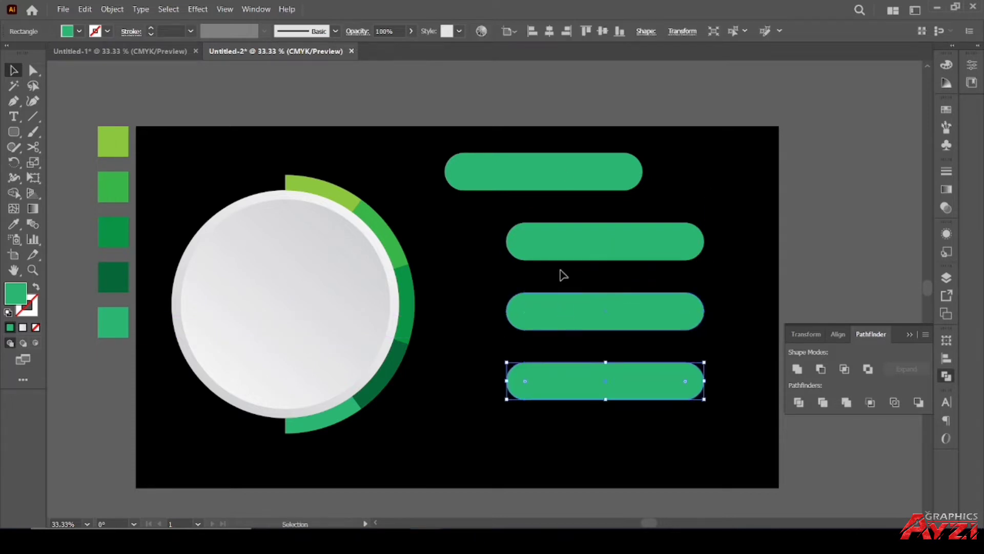
pyautogui.click(592, 104)
pyautogui.moveTo(590, 384); pyautogui.dragTo(542, 456)
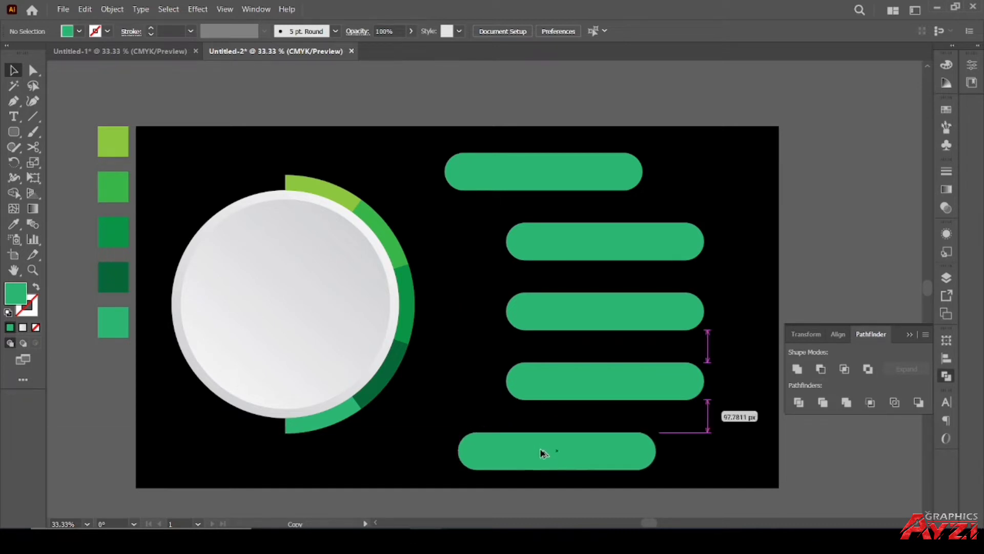
pyautogui.moveTo(540, 450); pyautogui.dragTo(543, 452)
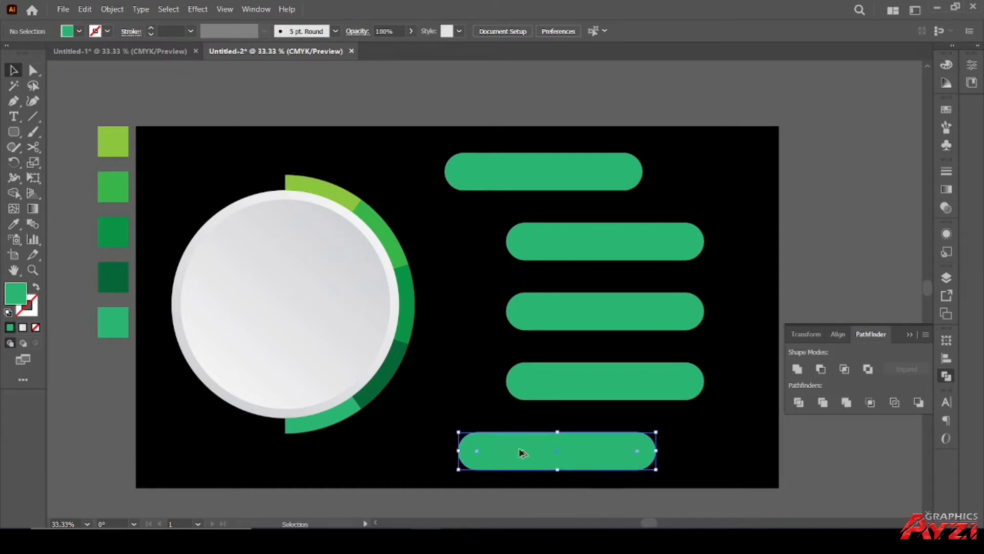
# Step: Left-align the top and bottom pills
pyautogui.keyDown('shift'); pyautogui.click(500, 173); pyautogui.keyUp('shift')
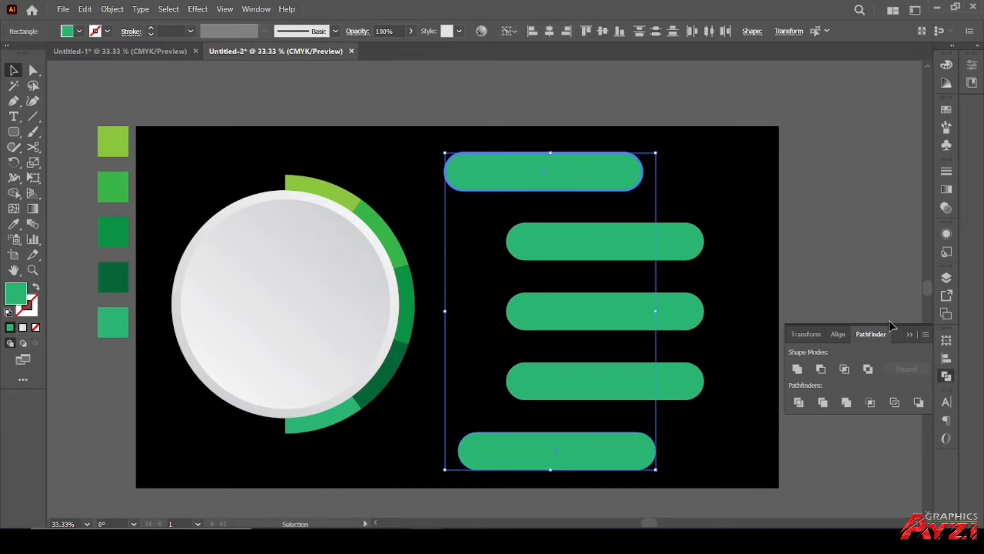
pyautogui.click(838, 333)
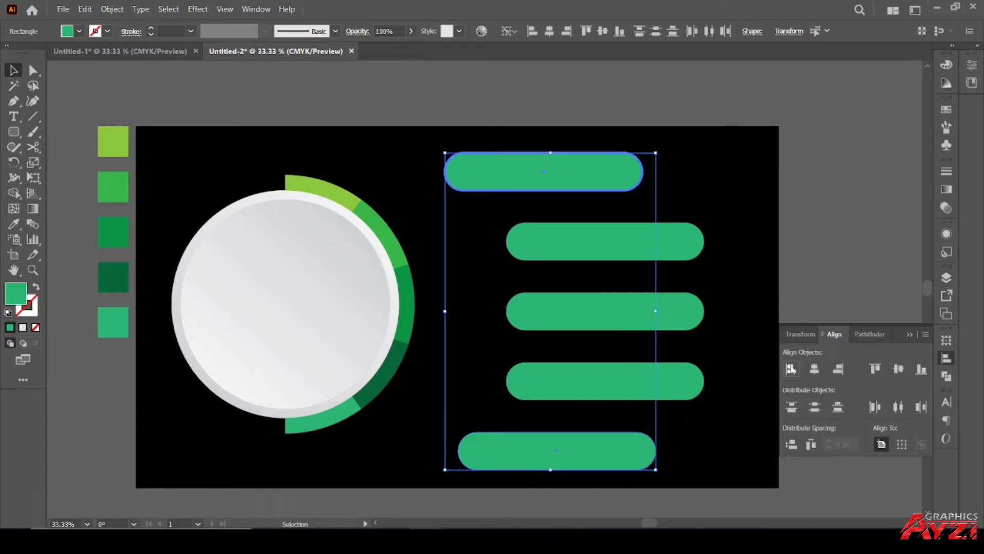
pyautogui.click(791, 369)
pyautogui.click(908, 335)
pyautogui.click(863, 263)
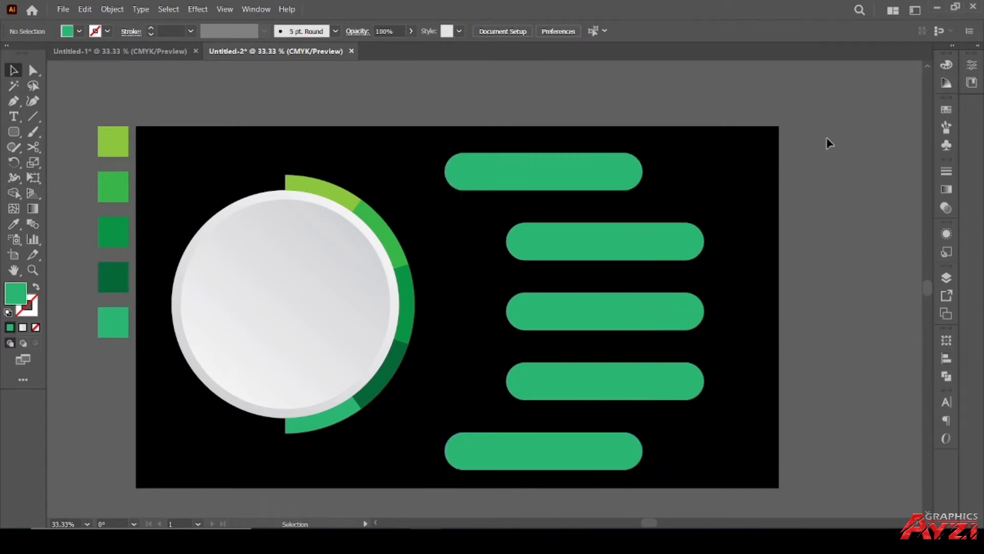
# Step: Colour the top pill with the light green swatch and select the second pill
pyautogui.hotkey('ctrl', 'a')
pyautogui.click(879, 215)
pyautogui.click(481, 174)
pyautogui.press('i')
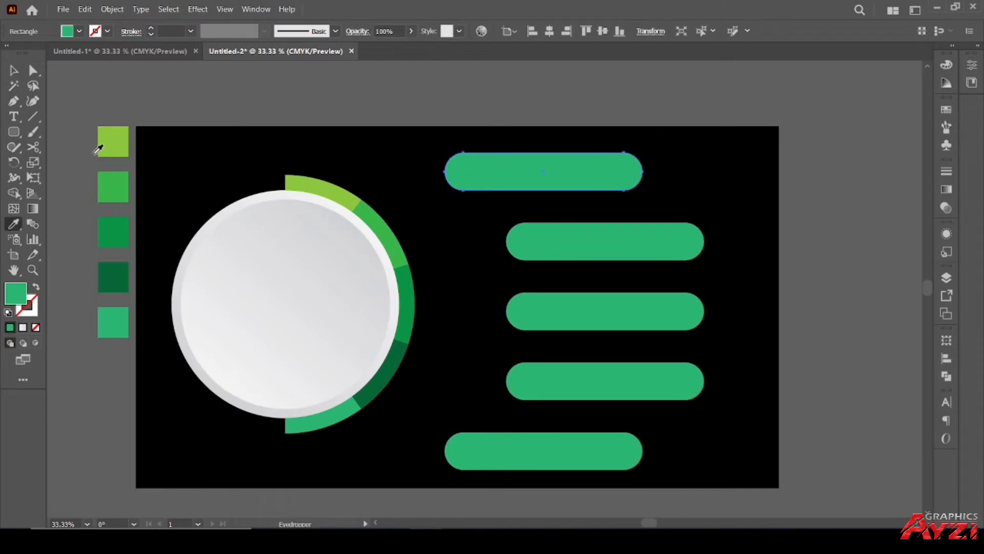
pyautogui.click(116, 144)
pyautogui.keyDown('ctrl'); pyautogui.click(613, 233); pyautogui.keyUp('ctrl')
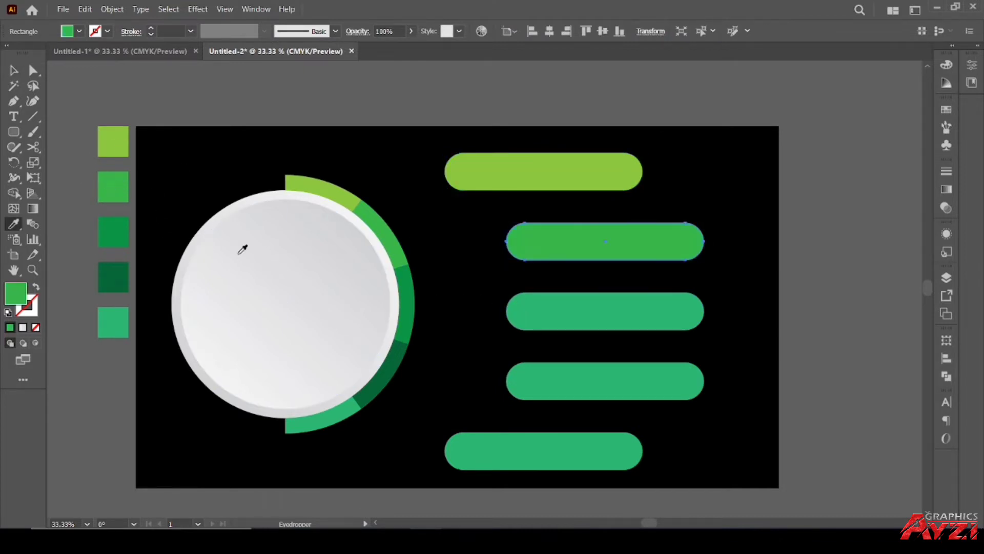
pyautogui.press('v')
# Step: Colour the lower pills medium green, dark green and teal, then copy the top pill above the artboard
pyautogui.click(605, 323)
pyautogui.press('i')
pyautogui.click(127, 235)
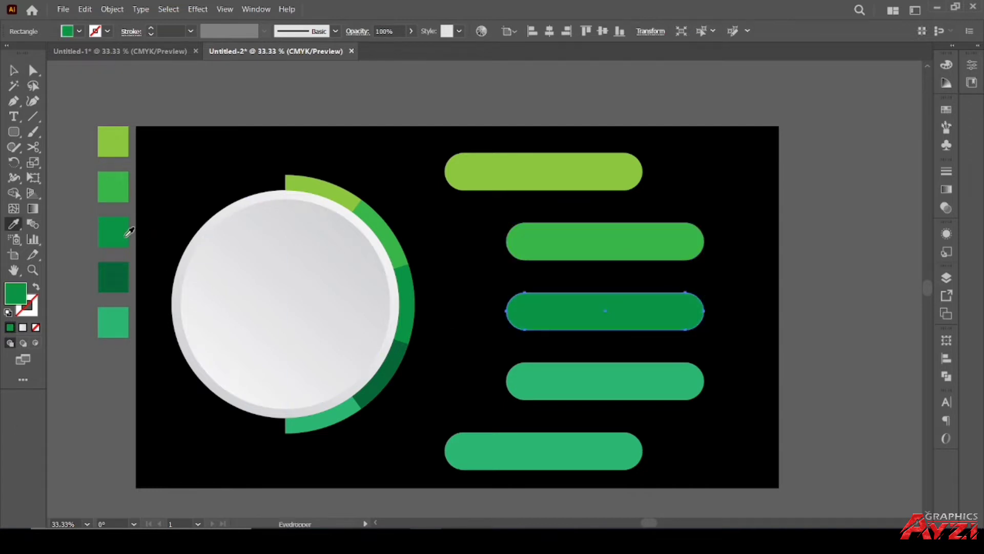
pyautogui.keyDown('ctrl'); pyautogui.click(610, 395); pyautogui.keyUp('ctrl')
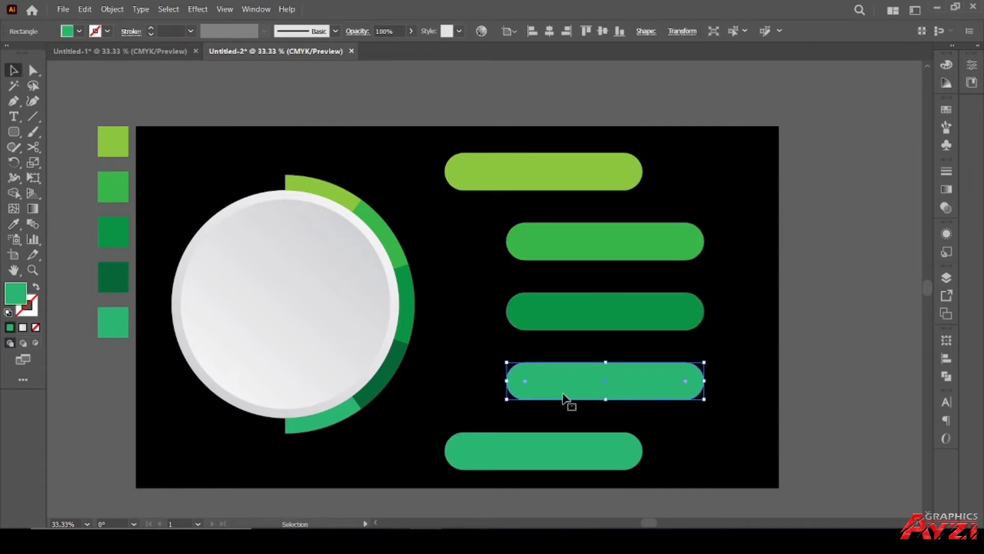
pyautogui.click(113, 277)
pyautogui.keyDown('ctrl'); pyautogui.click(630, 451); pyautogui.keyUp('ctrl')
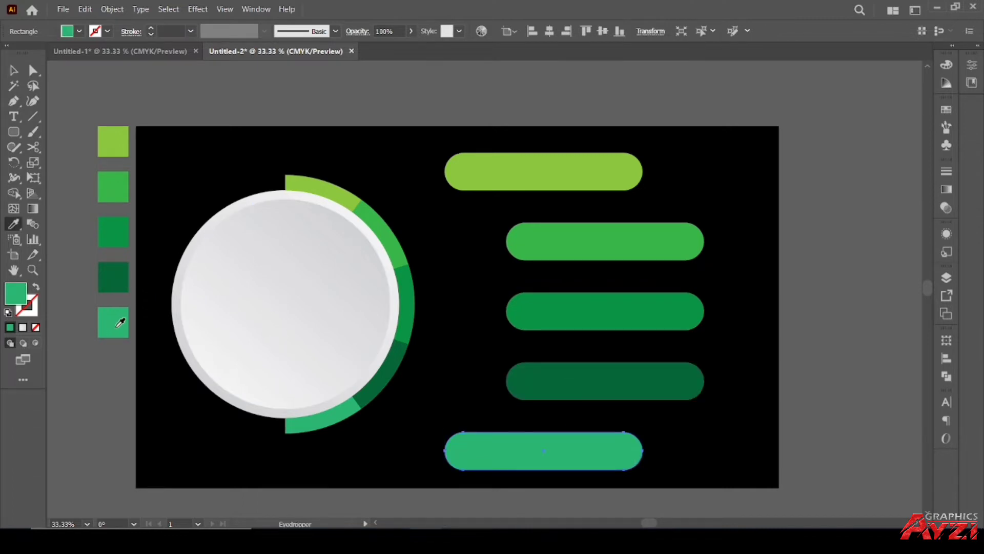
pyautogui.press('v')
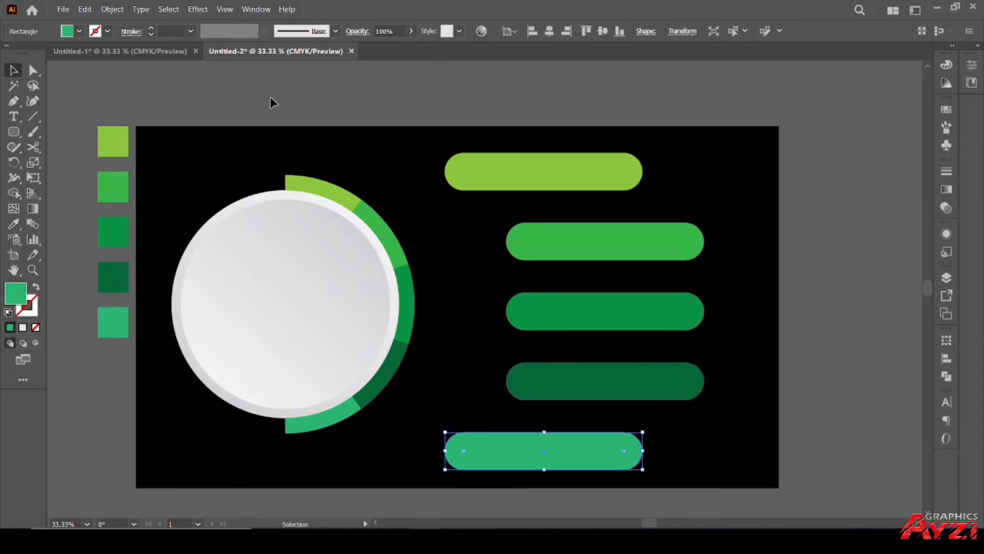
pyautogui.click(269, 96)
pyautogui.moveTo(608, 170); pyautogui.dragTo(604, 110)
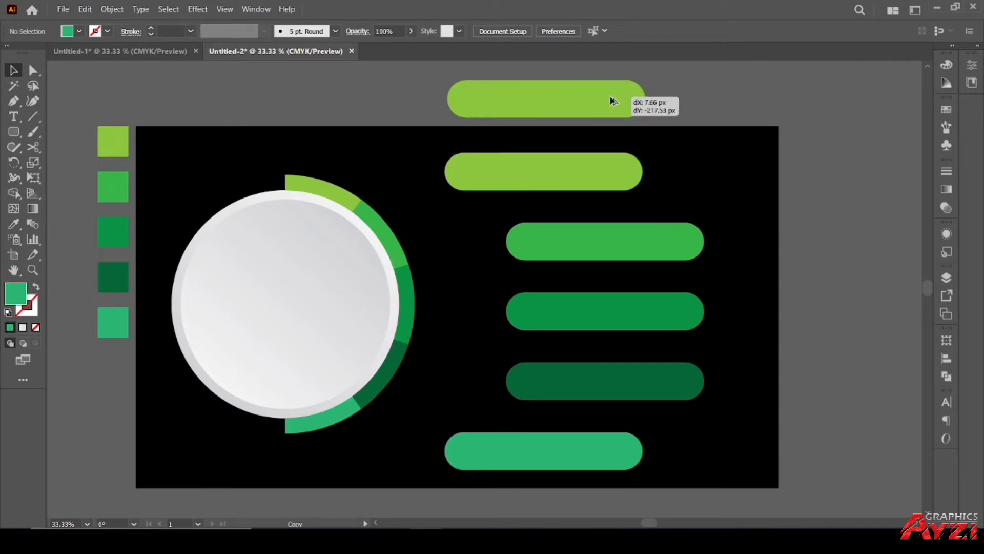
# Step: Give the copied pill a gradient fill with both stops white
pyautogui.click(22, 327)
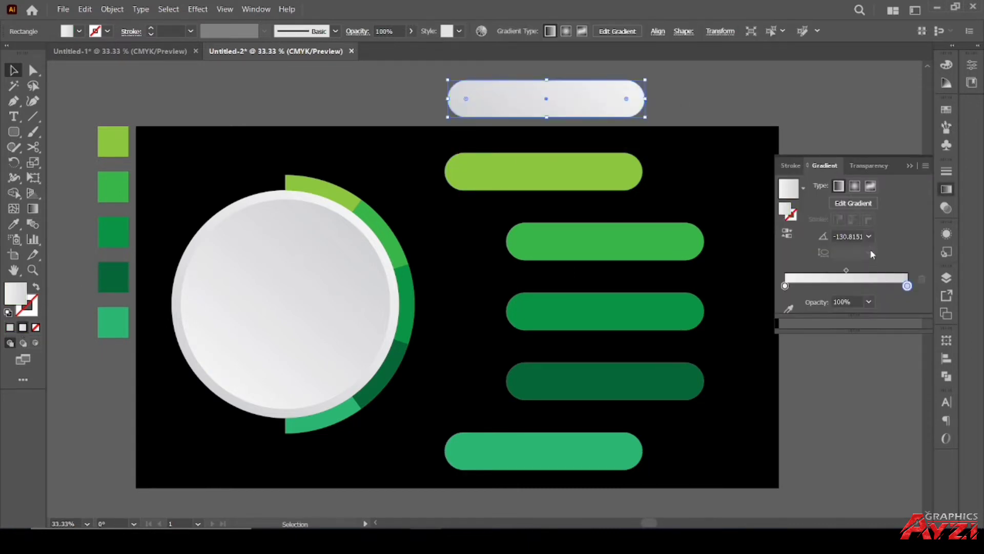
pyautogui.doubleClick(907, 286)
pyautogui.click(772, 398)
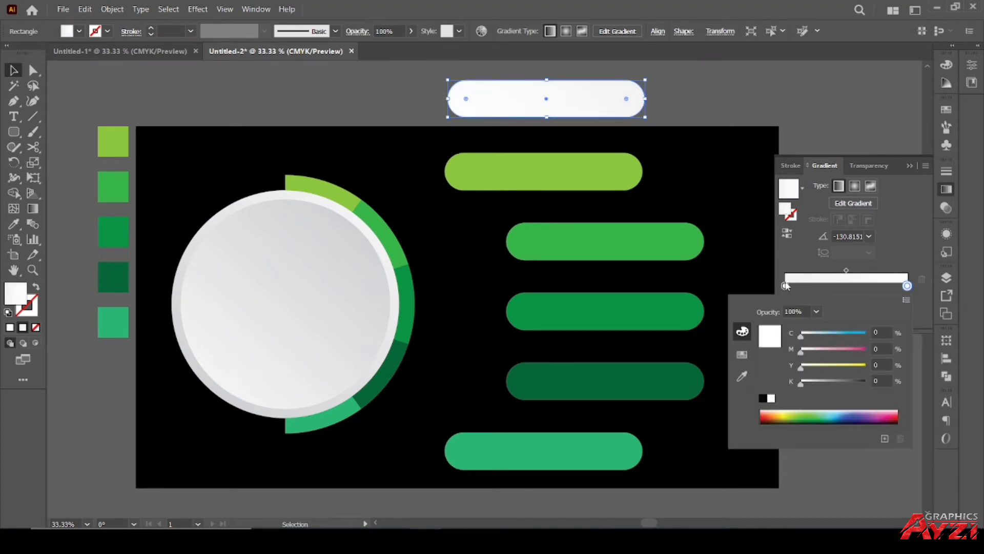
pyautogui.doubleClick(785, 286)
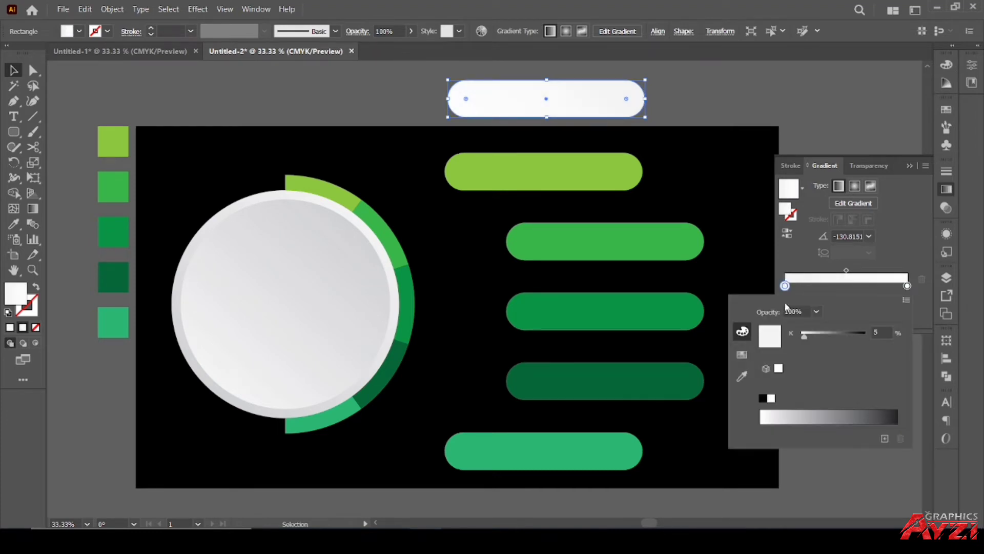
pyautogui.click(771, 398)
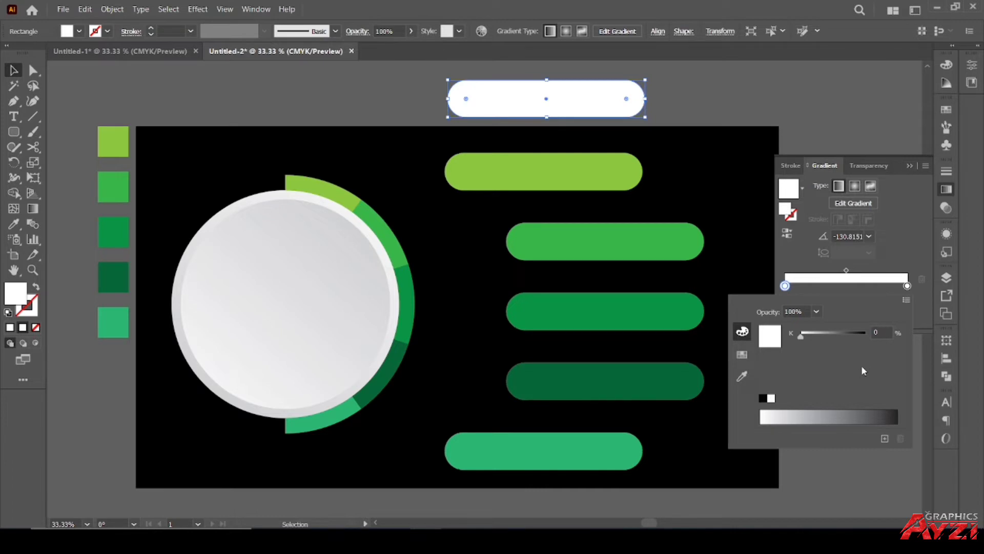
# Step: Set the gradient stop opacities, the right stop at 30% and the left at 5%
pyautogui.doubleClick(907, 285)
pyautogui.click(909, 287)
pyautogui.click(869, 303)
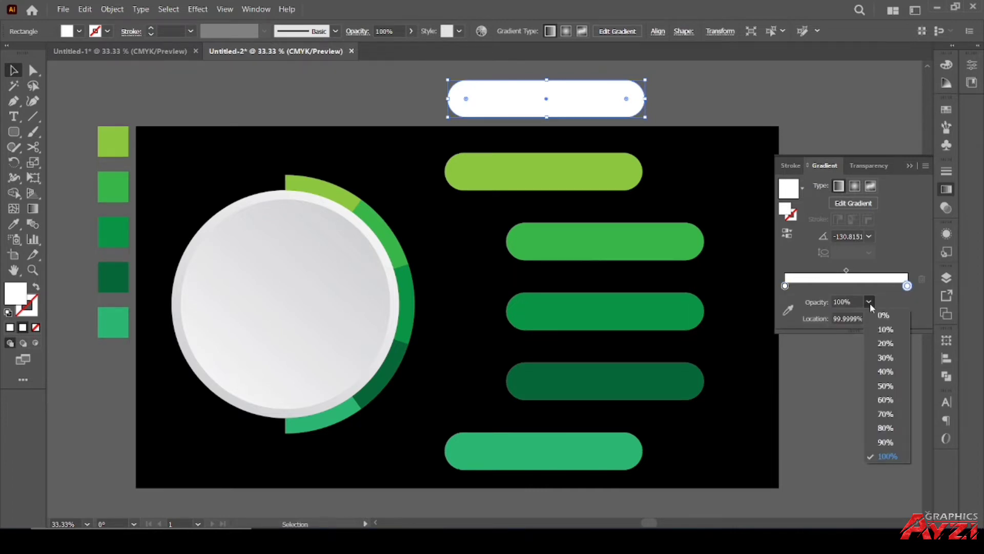
pyautogui.click(881, 359)
pyautogui.click(785, 286)
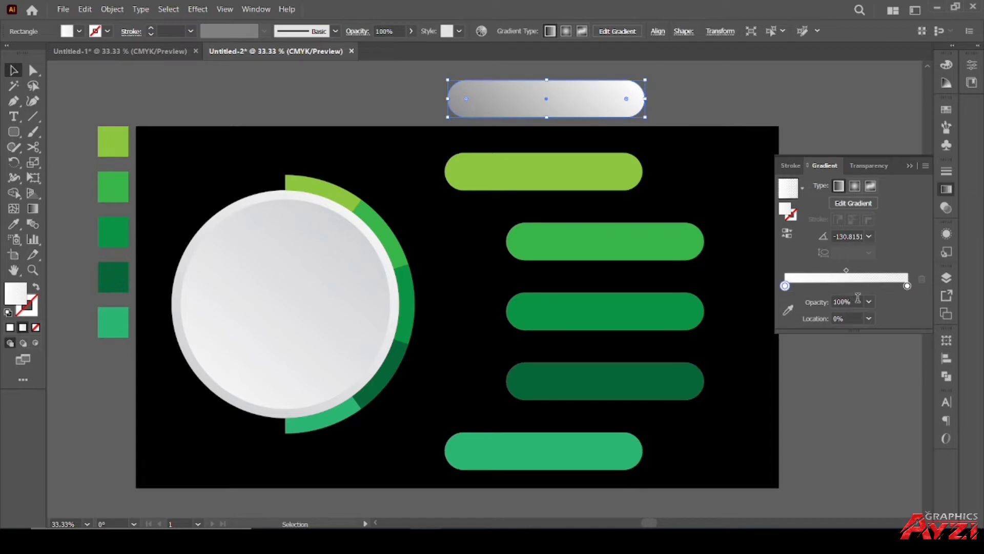
pyautogui.click(869, 302)
pyautogui.click(887, 454)
pyautogui.click(843, 302)
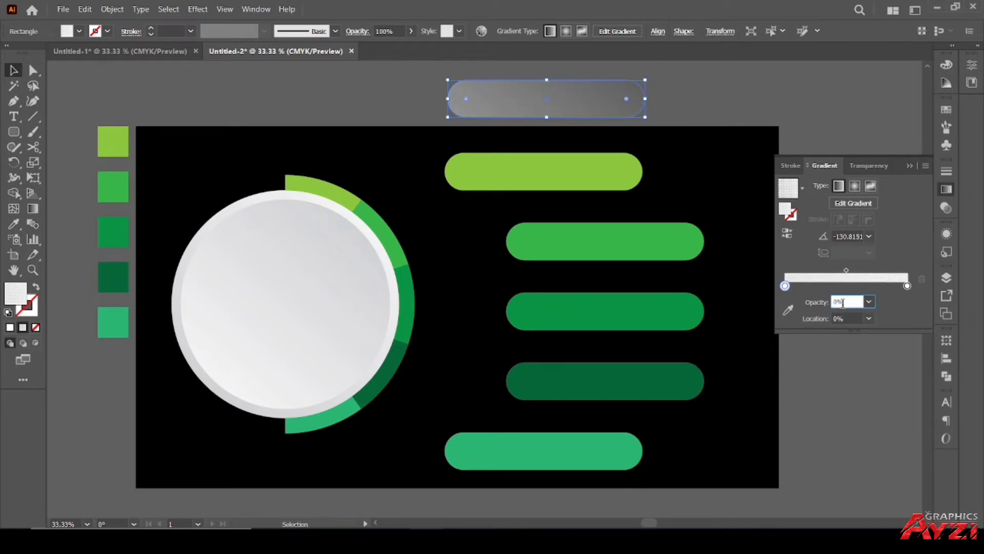
pyautogui.write('5')
# Step: Set the gradient angle to 120°, move the pill left above the artboard, and close the Gradient panel
pyautogui.click(851, 237)
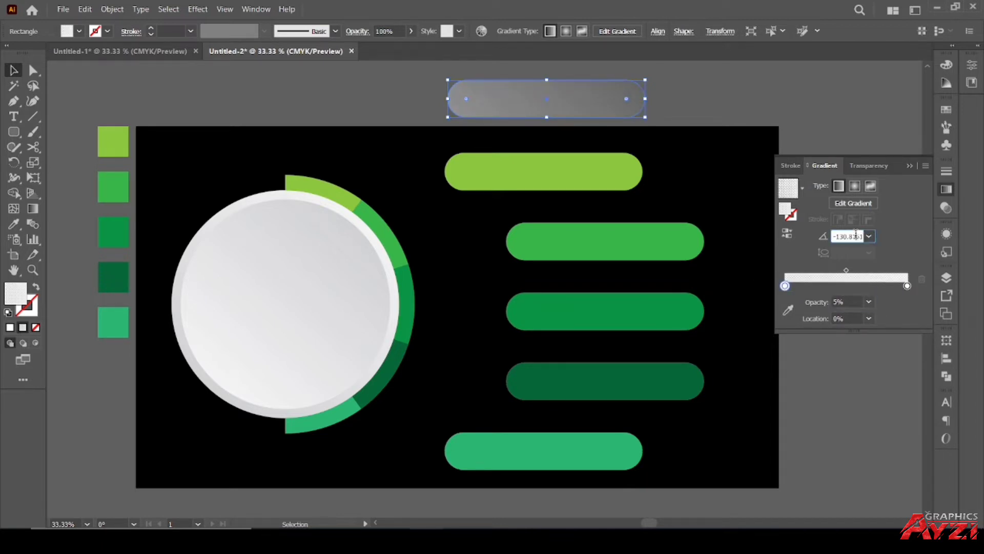
pyautogui.write('120')
pyautogui.click(731, 99)
pyautogui.moveTo(549, 99); pyautogui.dragTo(496, 92)
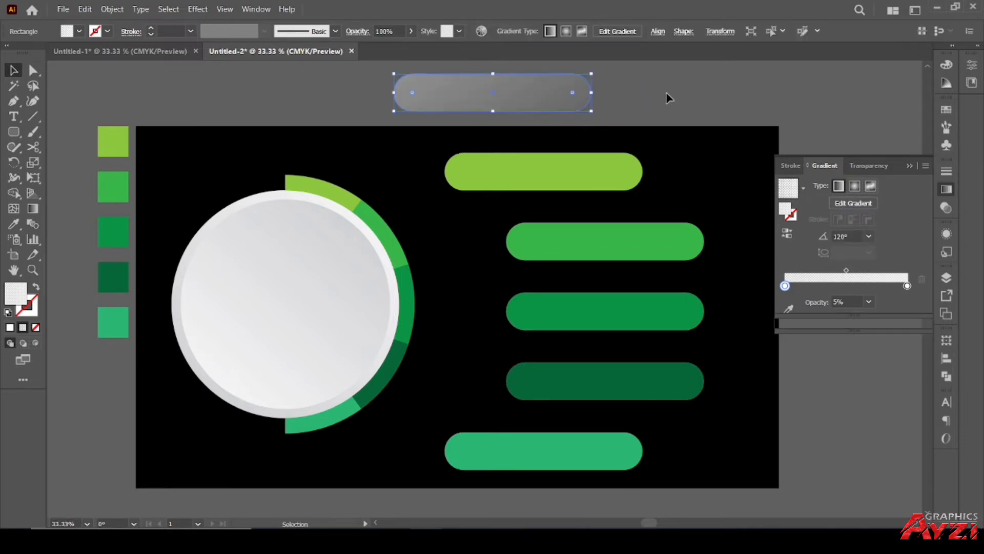
pyautogui.click(651, 93)
pyautogui.scroll(1, 637, 87)
pyautogui.click(909, 167)
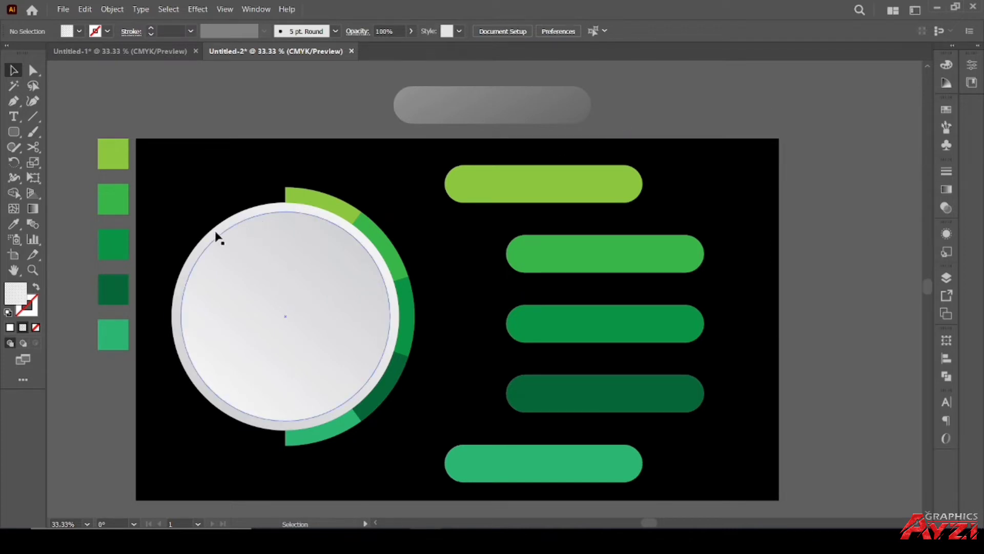
# Step: Add the text GRAPHIC inside the circle, enlarging and positioning it
pyautogui.click(14, 117)
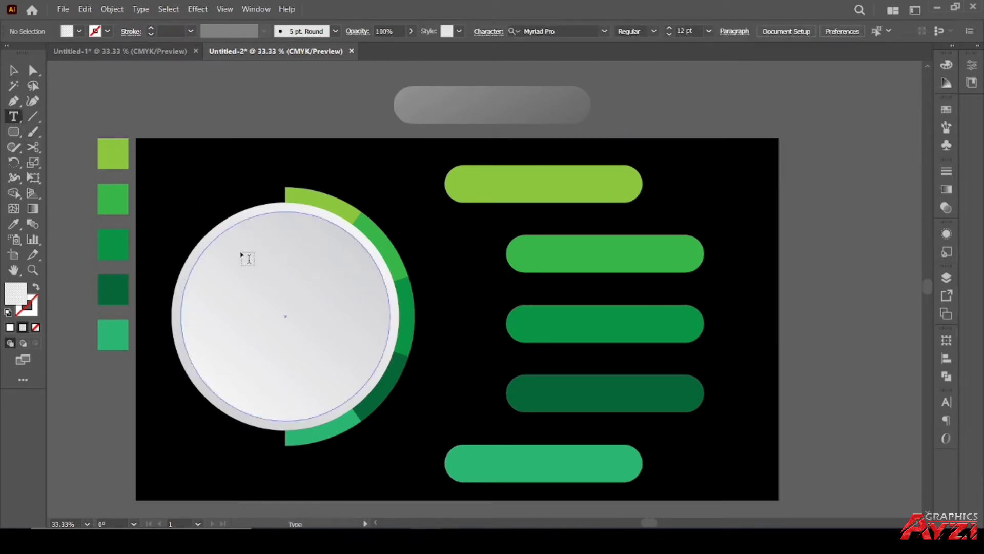
pyautogui.click(238, 281)
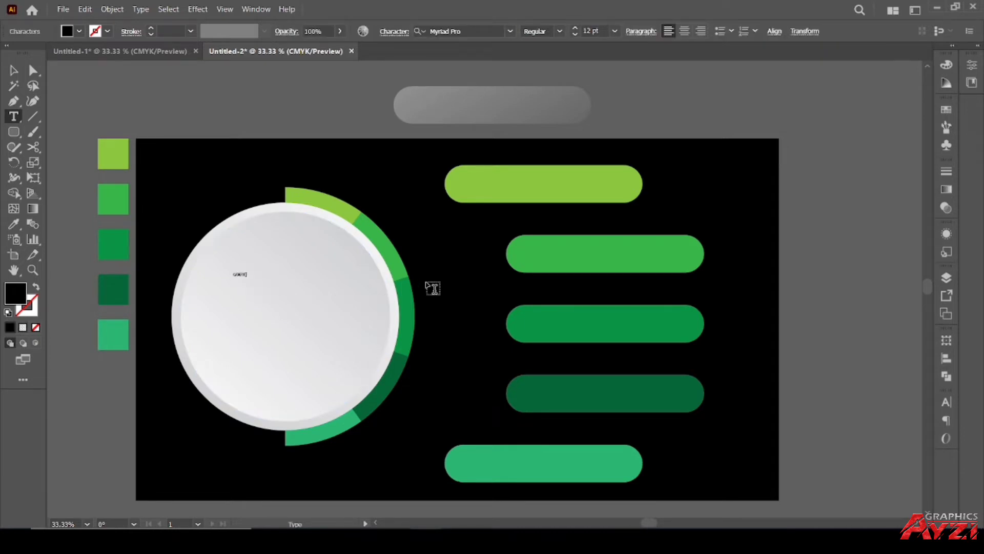
pyautogui.click(15, 69)
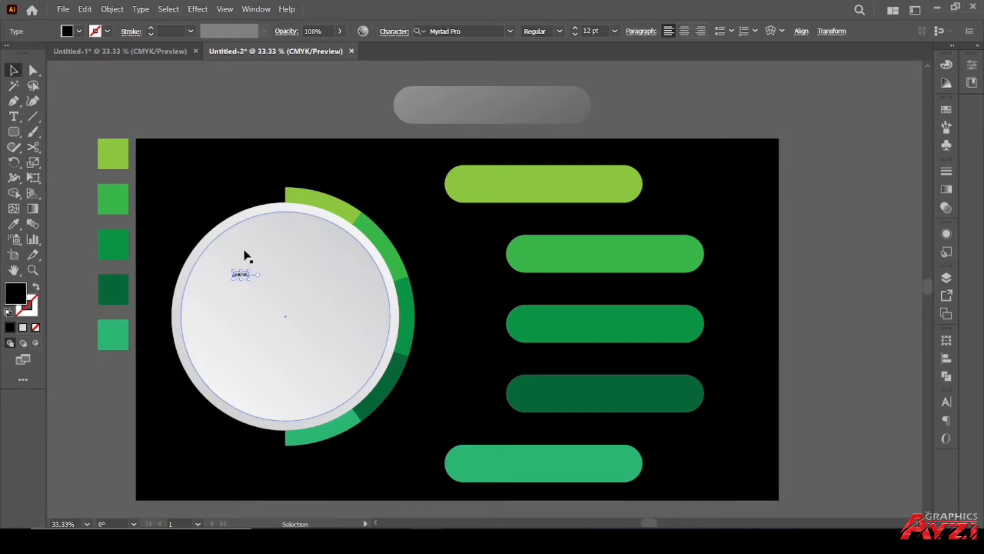
pyautogui.moveTo(252, 270); pyautogui.dragTo(349, 241)
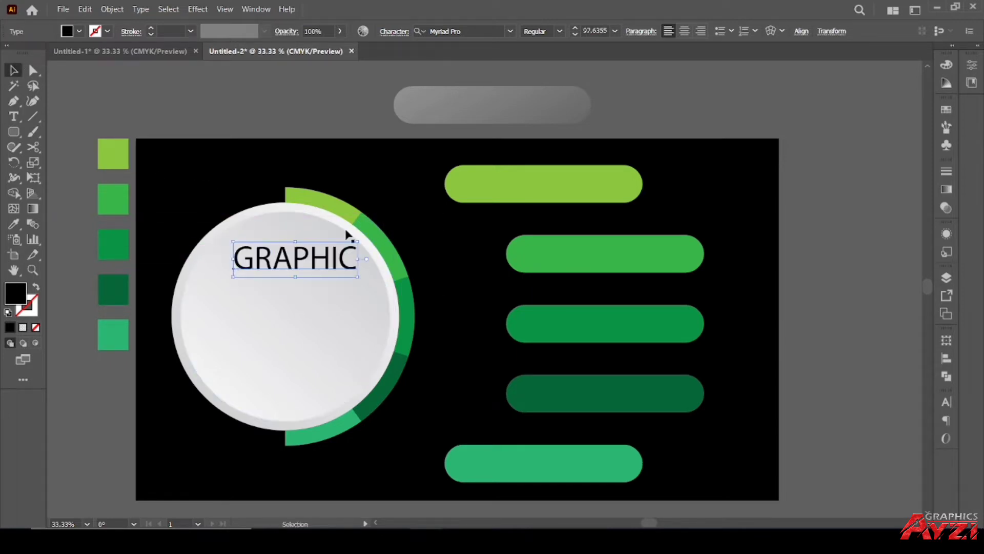
pyautogui.moveTo(294, 266); pyautogui.dragTo(289, 275)
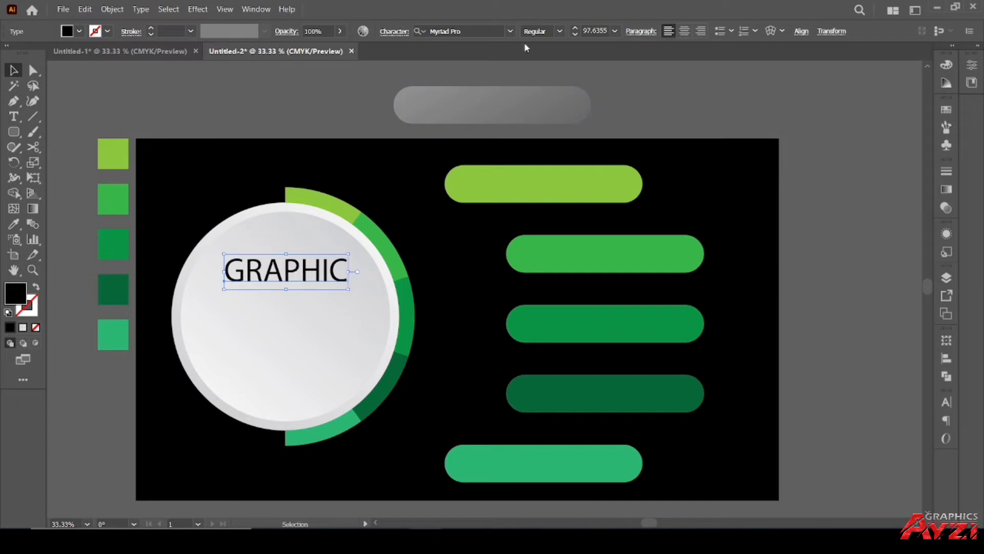
# Step: Set GRAPHIC to Myriad Variable Concept Bold Italic
pyautogui.click(510, 32)
pyautogui.click(457, 96)
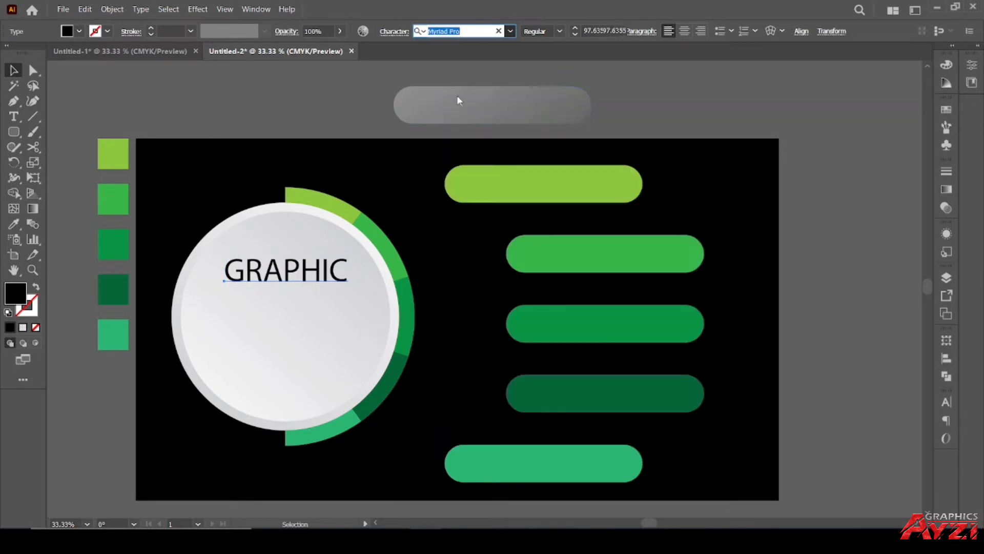
pyautogui.click(628, 32)
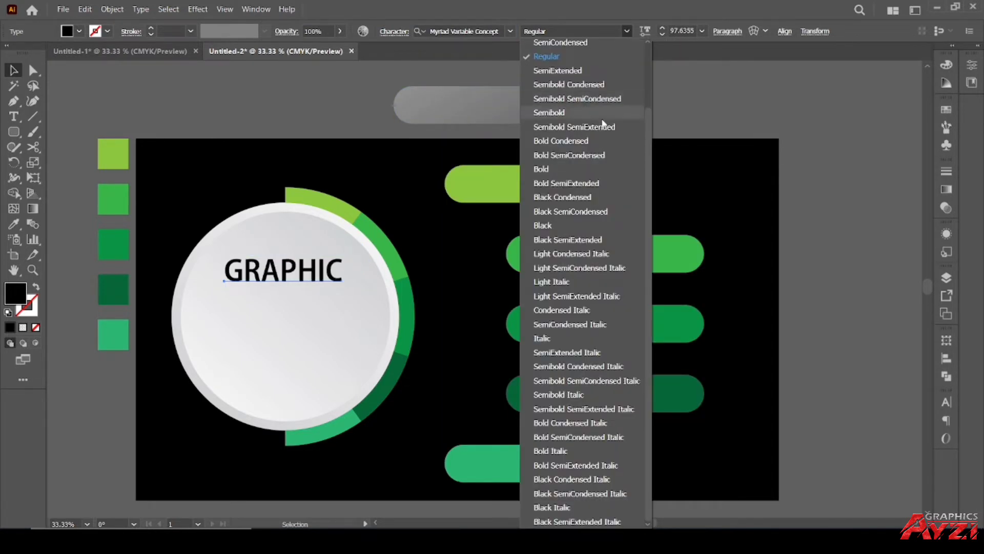
pyautogui.click(556, 451)
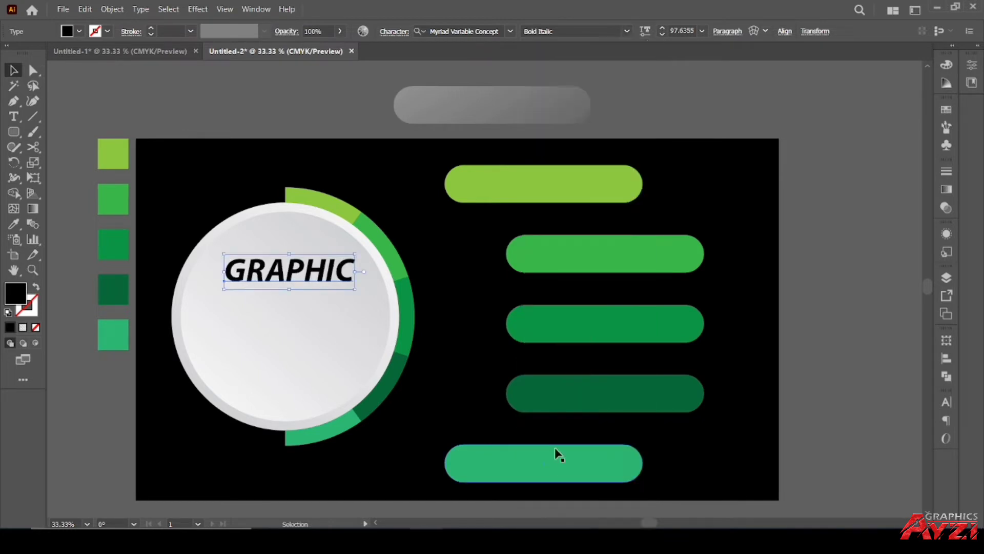
pyautogui.click(257, 104)
# Step: Copy GRAPHIC to a second line, retype it as DESIGNER, and make it plain Italic
pyautogui.moveTo(296, 281); pyautogui.dragTo(291, 296)
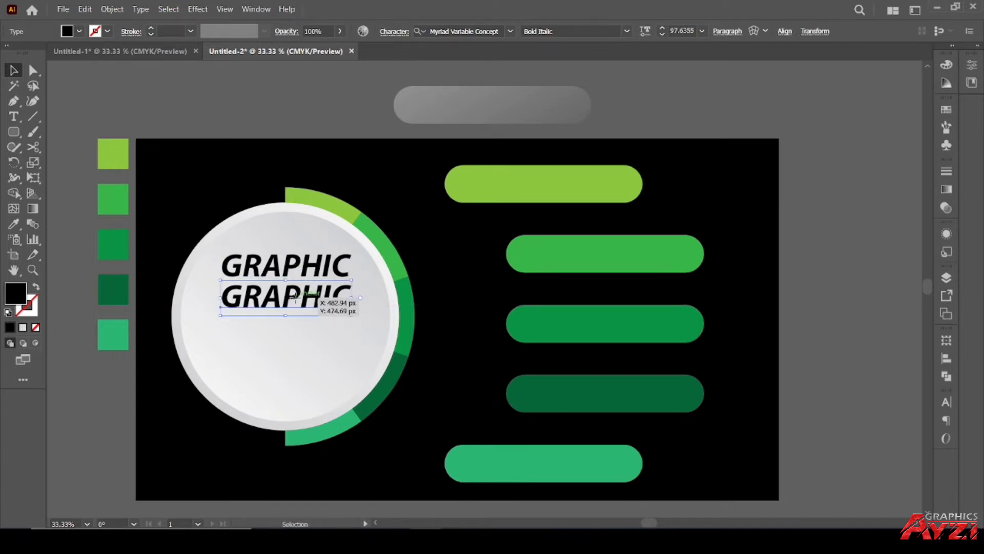
pyautogui.doubleClick(296, 297)
pyautogui.write('d')
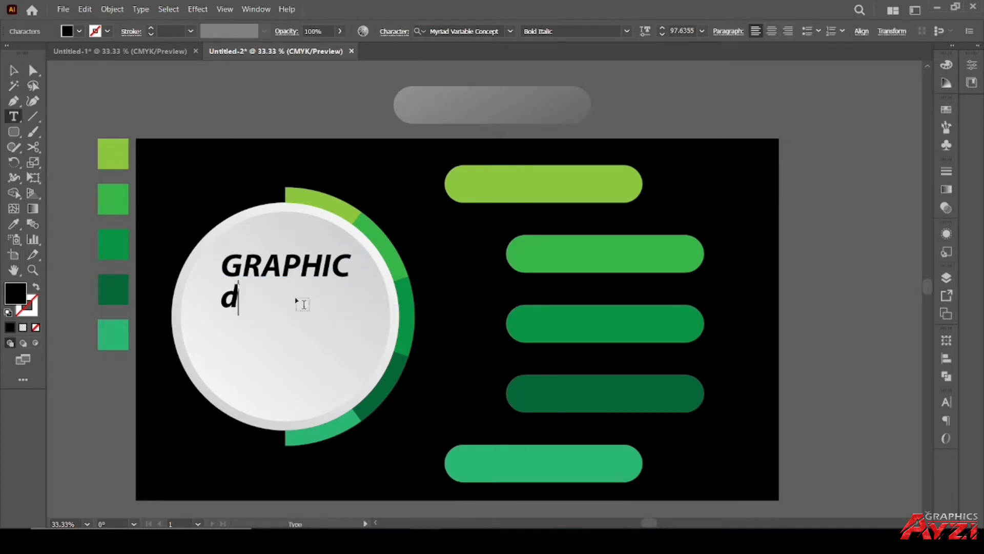
pyautogui.write('E')
pyautogui.press('BackSpace')
pyautogui.press('BackSpace')
pyautogui.write('DE')
pyautogui.write('S')
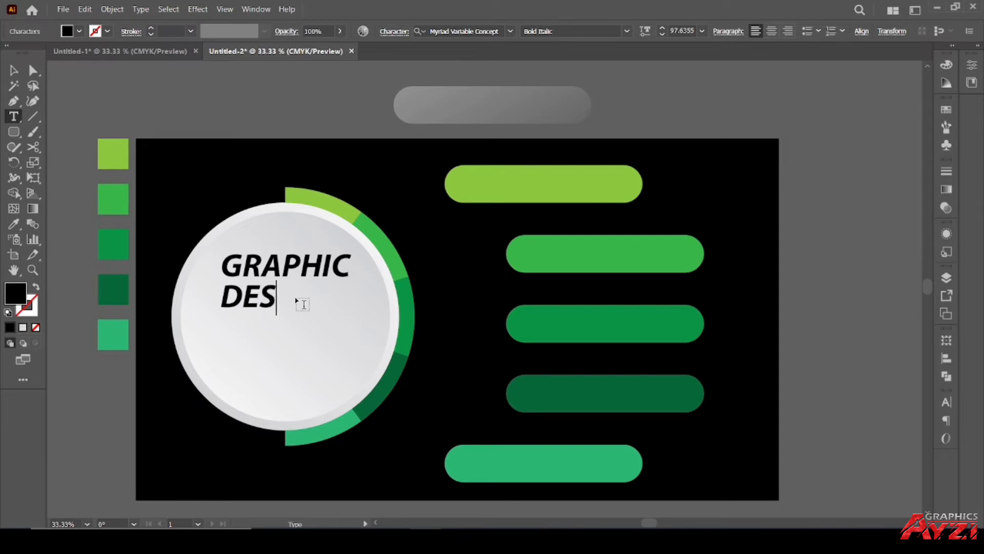
pyautogui.write('IGNER')
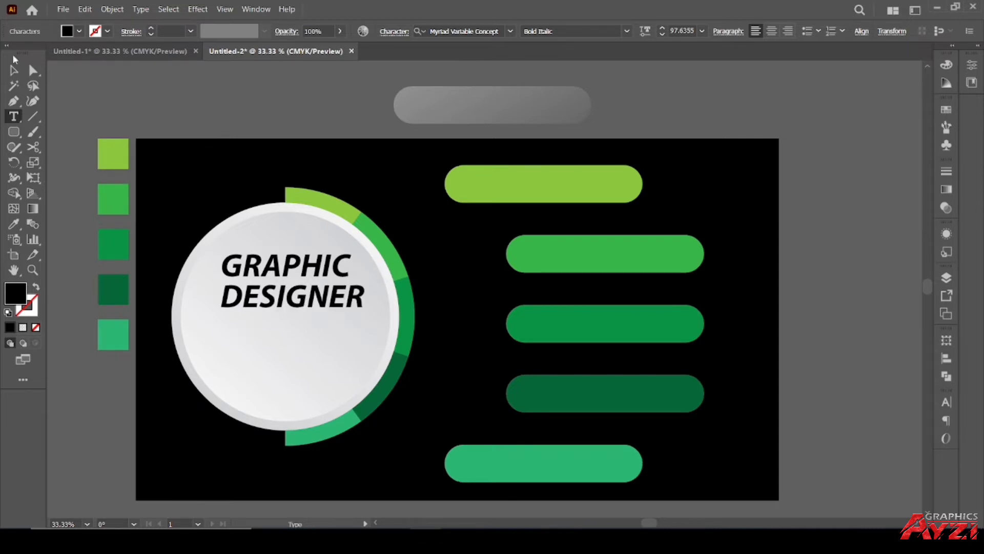
pyautogui.click(14, 69)
pyautogui.click(628, 31)
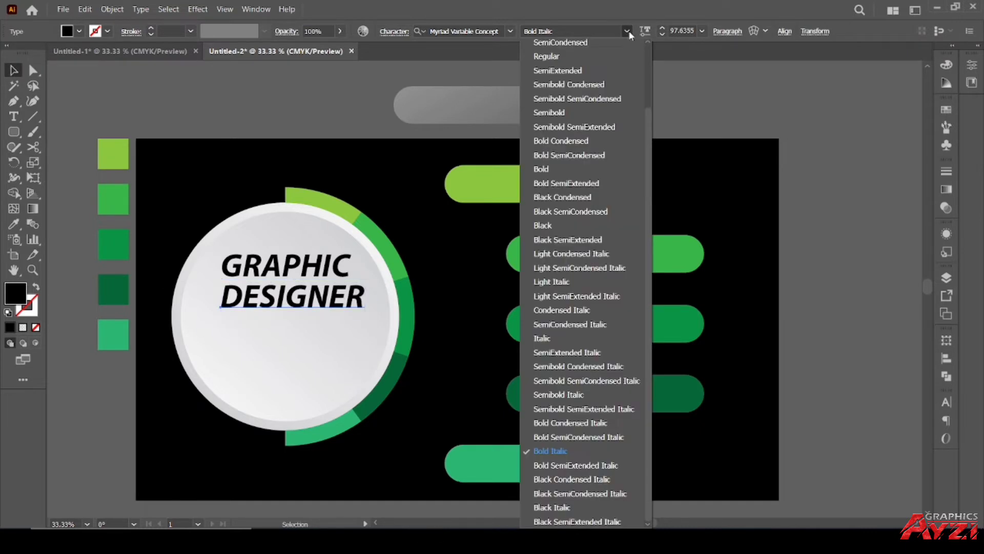
pyautogui.click(547, 340)
# Step: Set GRAPHIC to 105 pt, make DESIGNER slightly smaller, and select both lines
pyautogui.click(312, 265)
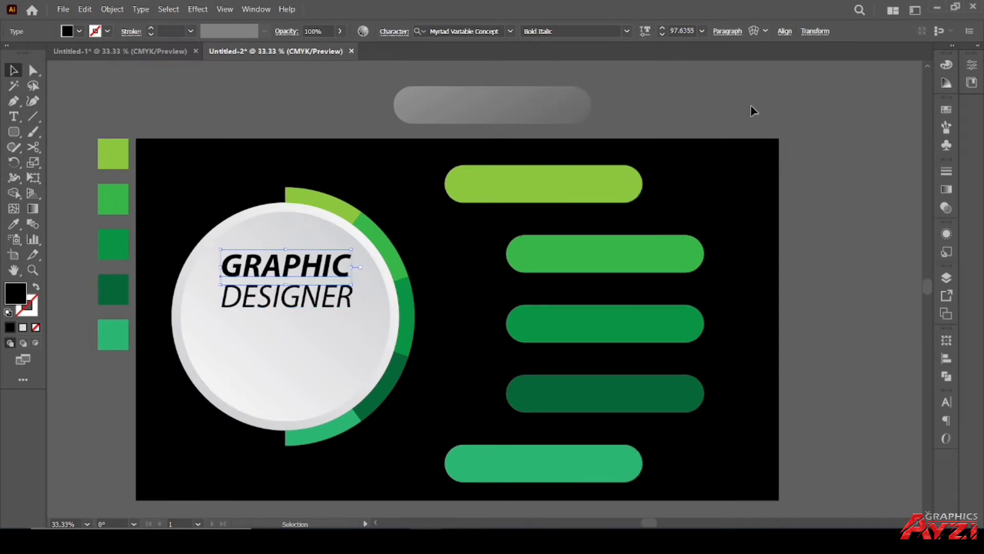
pyautogui.click(683, 31)
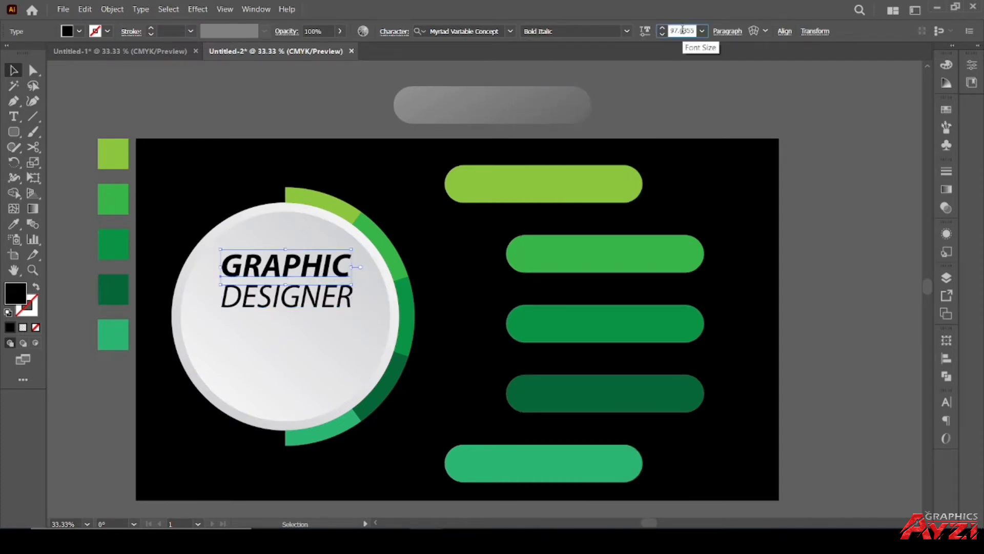
pyautogui.write('100')
pyautogui.press('Return')
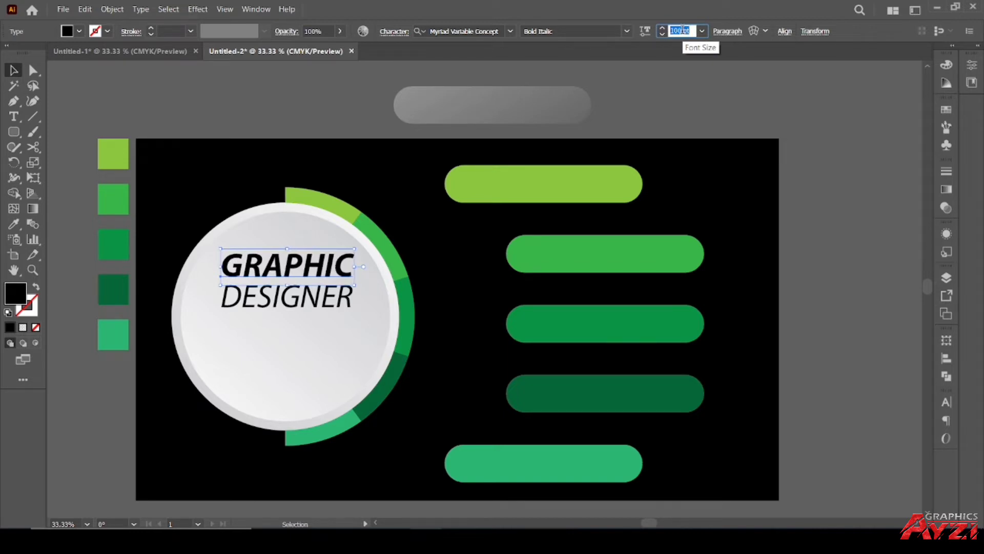
pyautogui.press('Up')
pyautogui.press('Up')
pyautogui.press('Up')
pyautogui.press('Up')
pyautogui.press('Up')
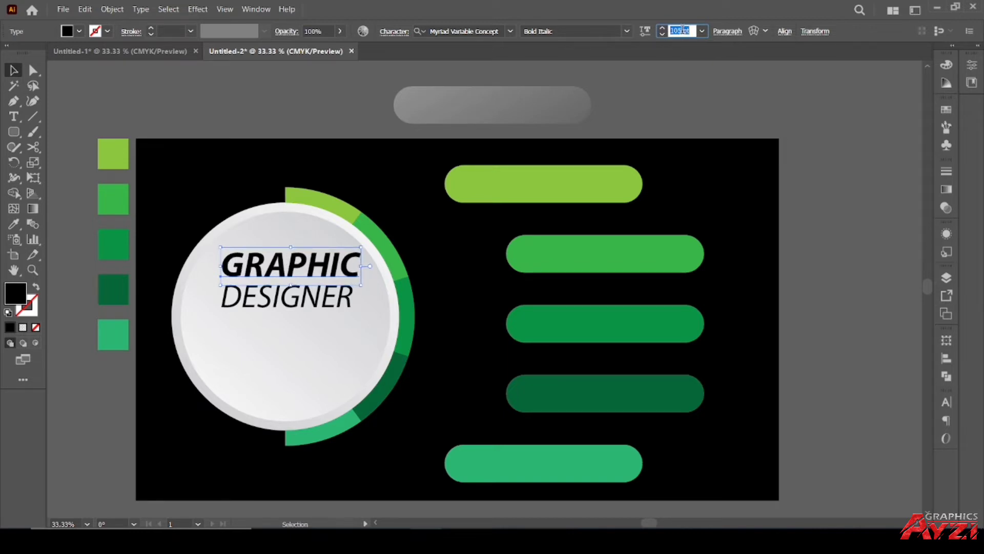
pyautogui.click(282, 297)
pyautogui.click(677, 31)
pyautogui.press('Down')
pyautogui.press('Down')
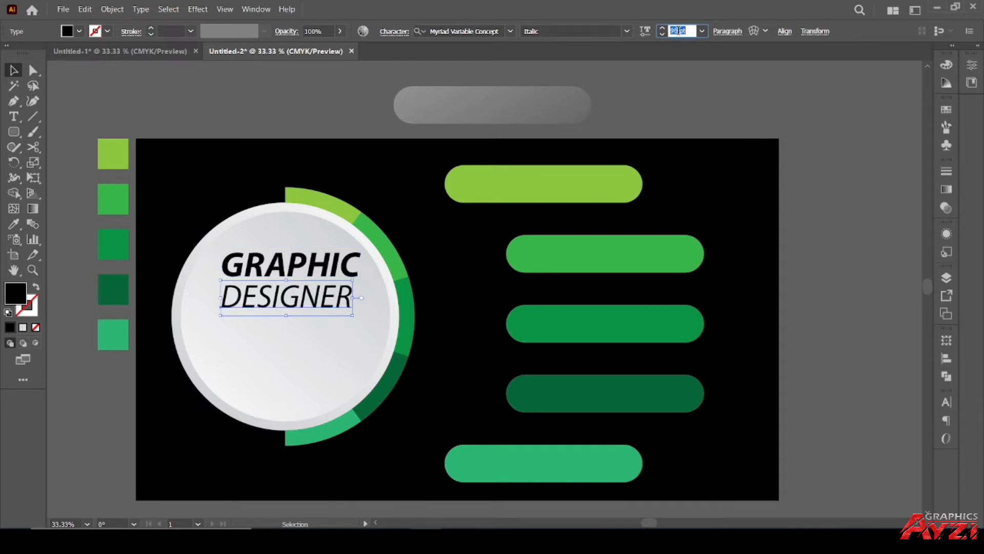
pyautogui.press('Down')
pyautogui.press('Down')
pyautogui.press('Down')
pyautogui.press('Down')
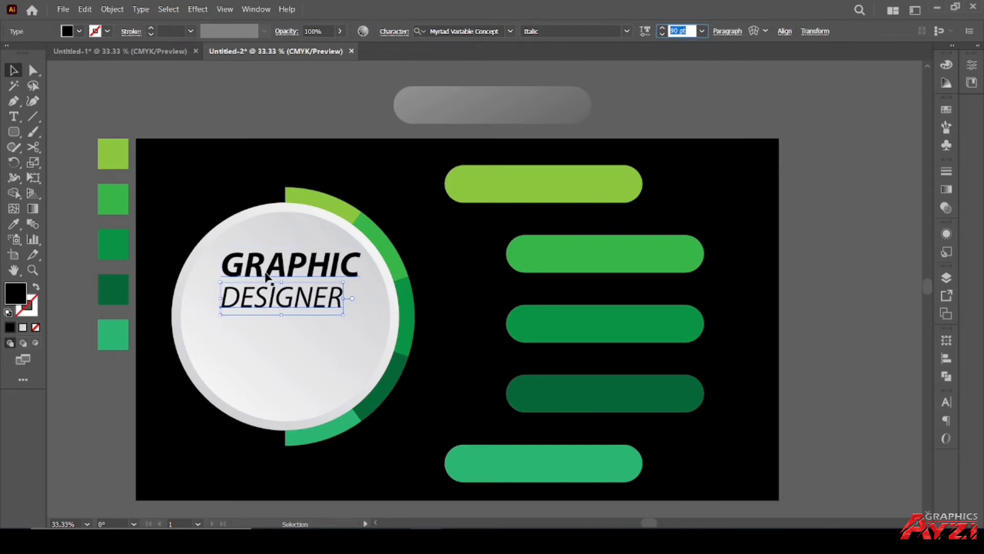
pyautogui.keyDown('shift'); pyautogui.click(295, 272); pyautogui.keyUp('shift')
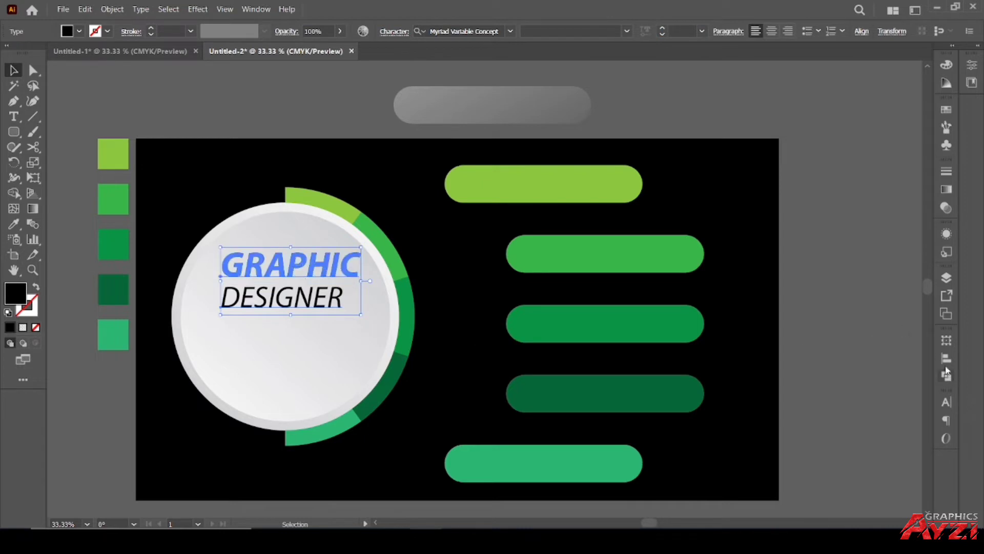
# Step: Centre DESIGNER horizontally under GRAPHIC
pyautogui.hotkey('shift', 'F7')
pyautogui.click(815, 368)
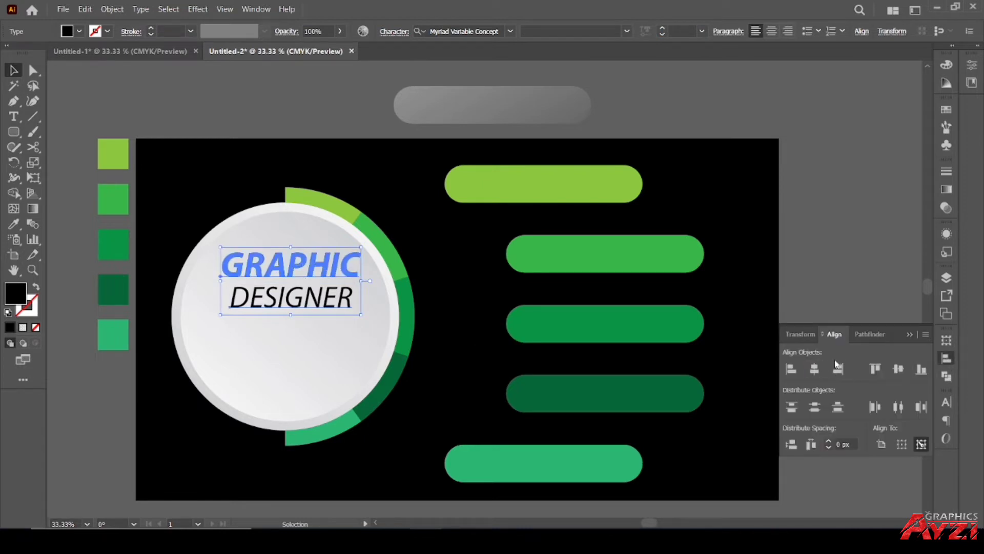
pyautogui.click(846, 250)
pyautogui.click(310, 297)
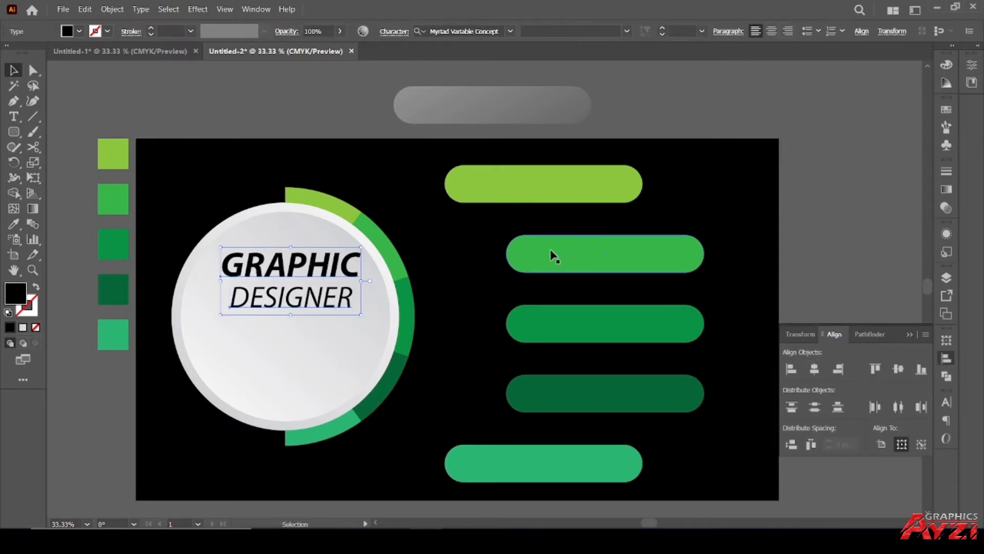
pyautogui.click(946, 109)
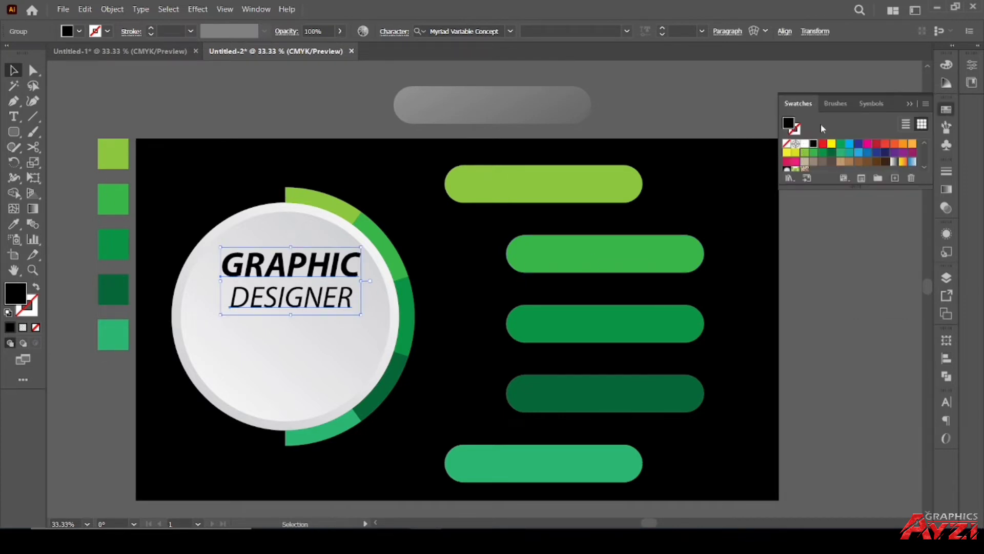
pyautogui.click(694, 84)
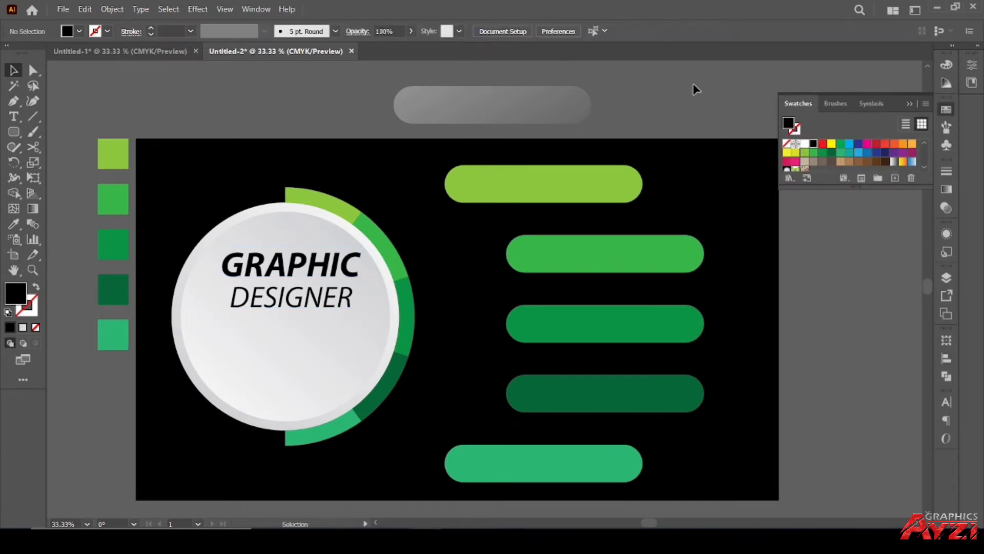
# Step: Centre the caption horizontally on the circle, then deselect everything
pyautogui.click(206, 250)
pyautogui.click(222, 163)
pyautogui.click(231, 307)
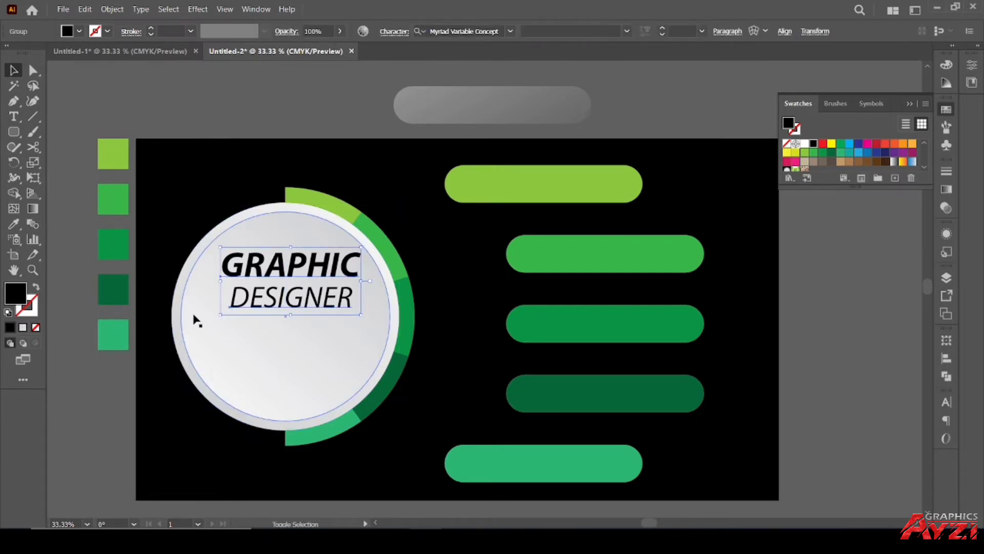
pyautogui.keyDown('shift'); pyautogui.click(197, 323); pyautogui.keyUp('shift')
pyautogui.click(946, 358)
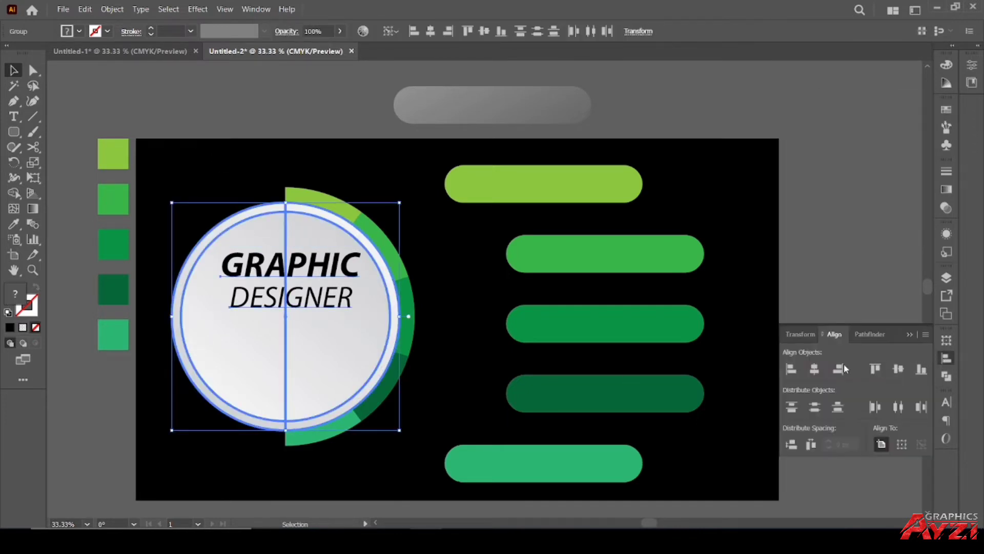
pyautogui.click(816, 372)
pyautogui.click(909, 334)
pyautogui.click(869, 232)
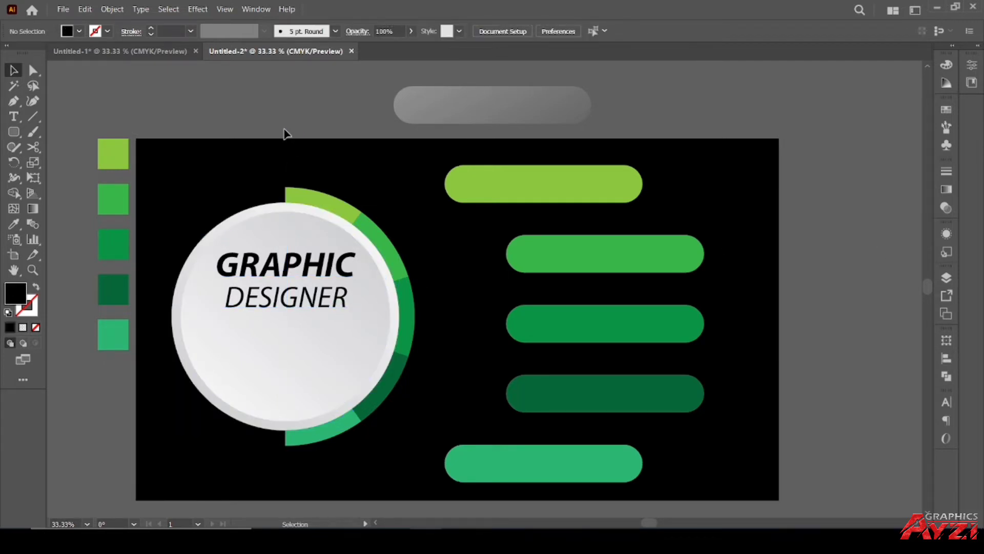
# Step: Move the white page of service text to sit right of the black artboard
pyautogui.scroll(-1, 286, 134)
pyautogui.moveTo(243, 119); pyautogui.dragTo(268, 122)
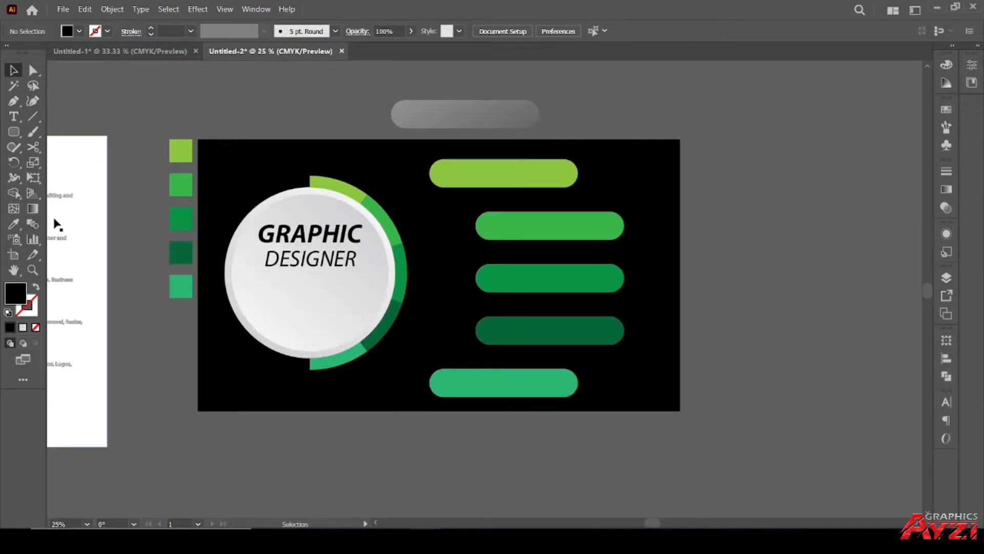
pyautogui.click(131, 205)
pyautogui.moveTo(149, 206); pyautogui.dragTo(784, 198)
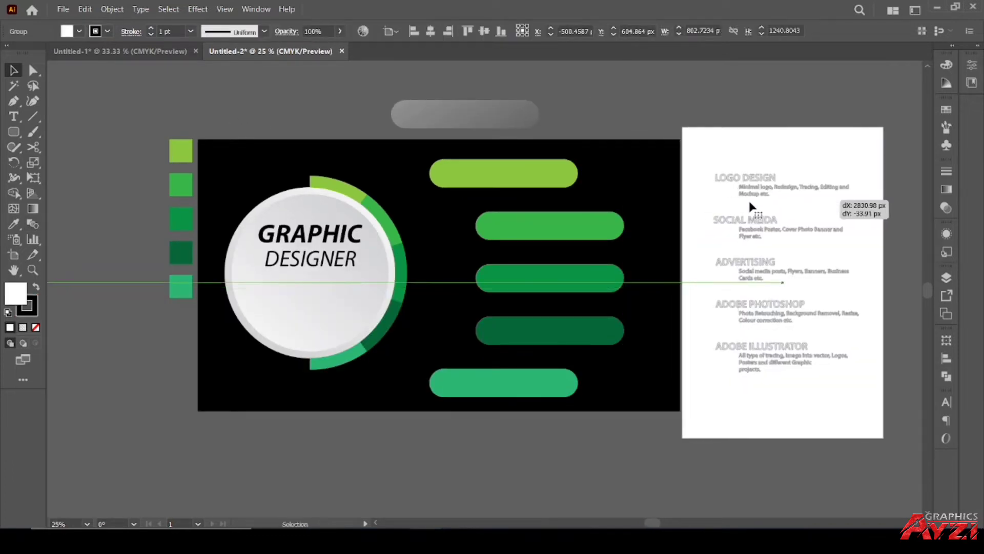
pyautogui.hscroll(3, 564, 215)
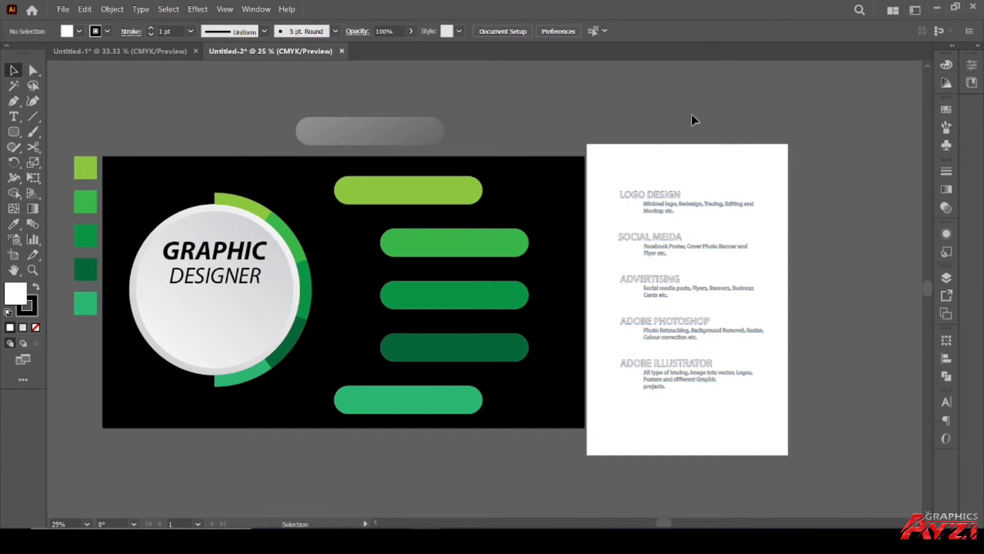
pyautogui.click(691, 114)
pyautogui.moveTo(660, 161)
pyautogui.mouseDown()
pyautogui.moveTo(742, 353)
pyautogui.moveTo(650, 148)
pyautogui.mouseUp()
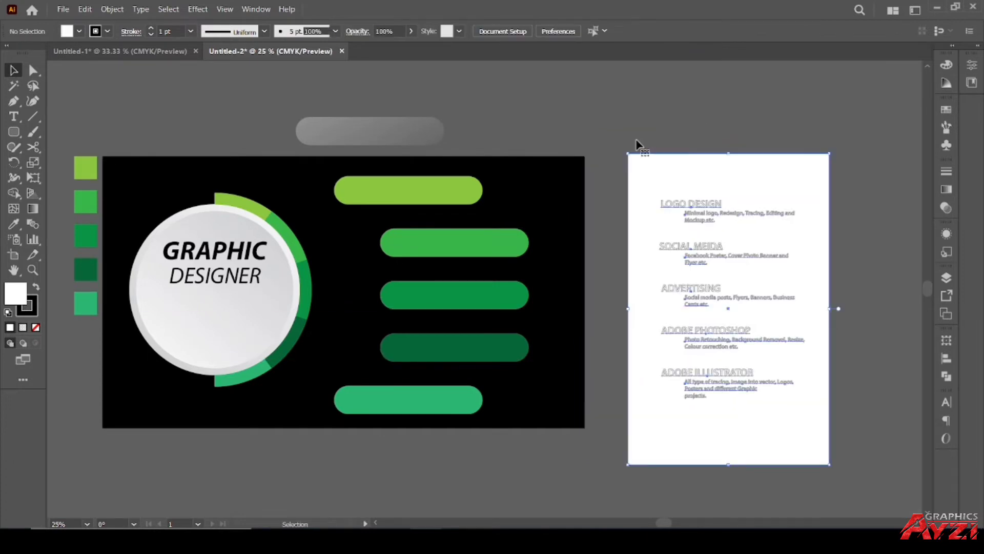
pyautogui.click(606, 127)
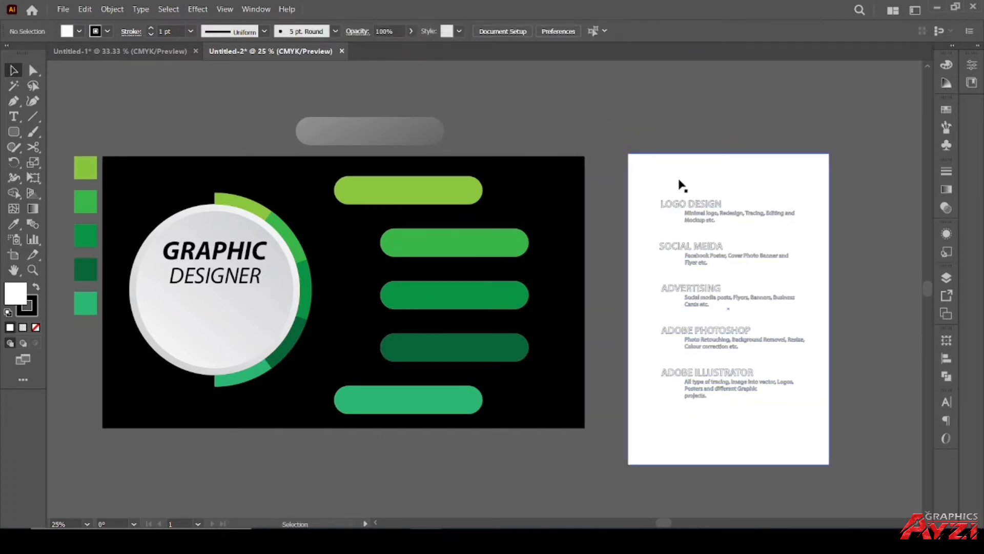
# Step: Ungroup the service text, delete its white backing rectangle, and drag LOGO DESIGN onto the top bar
pyautogui.click(697, 204)
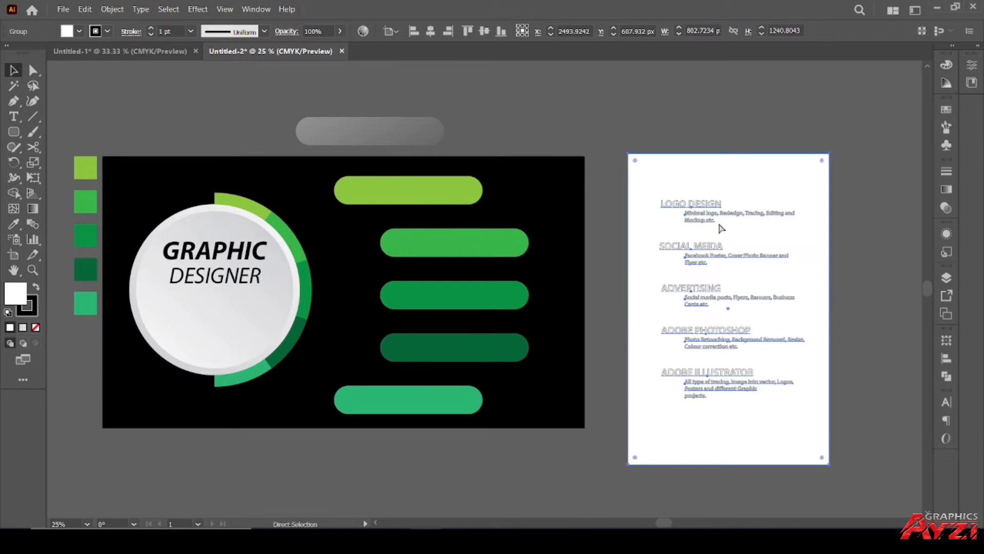
pyautogui.press('v')
pyautogui.click(109, 10)
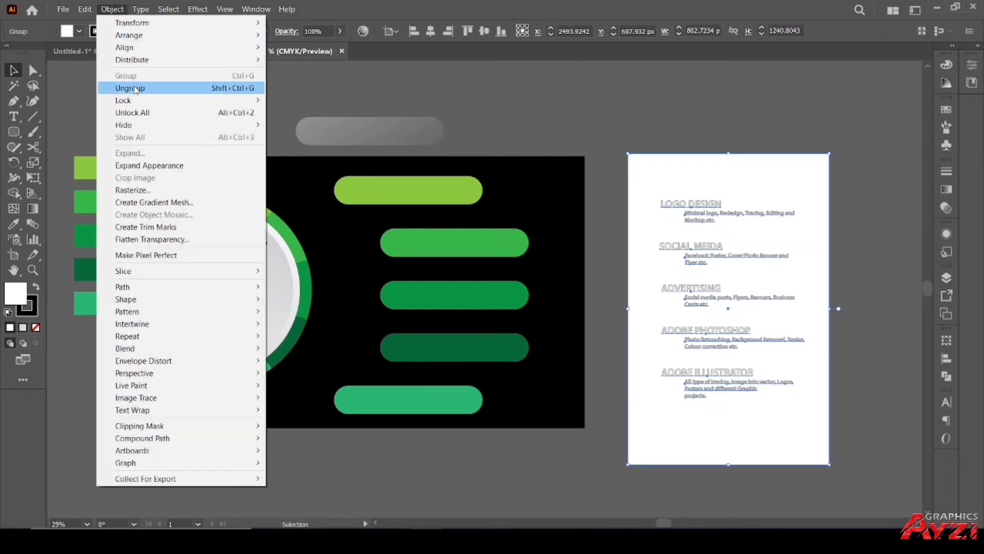
pyautogui.click(132, 88)
pyautogui.click(690, 163)
pyautogui.click(749, 171)
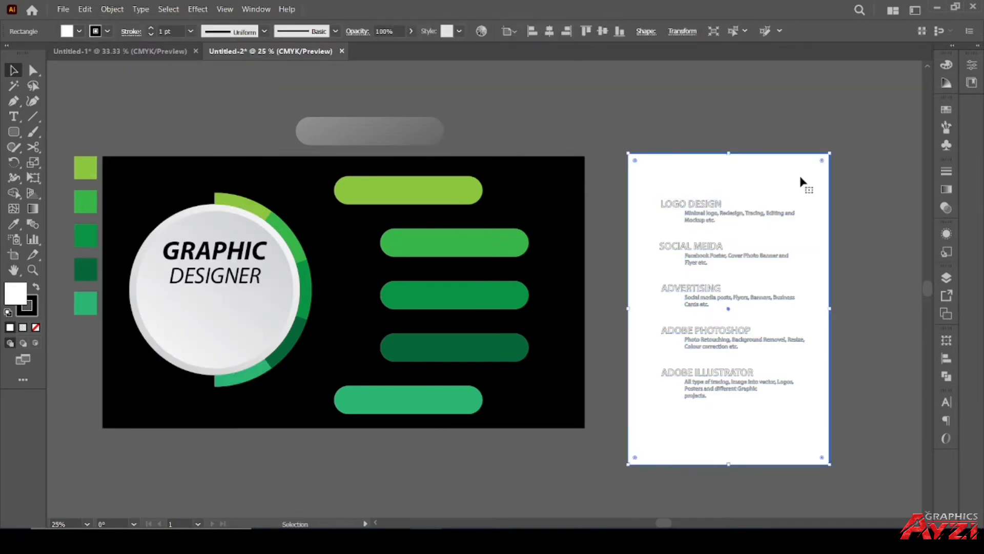
pyautogui.press('Delete')
pyautogui.moveTo(751, 224); pyautogui.dragTo(382, 186)
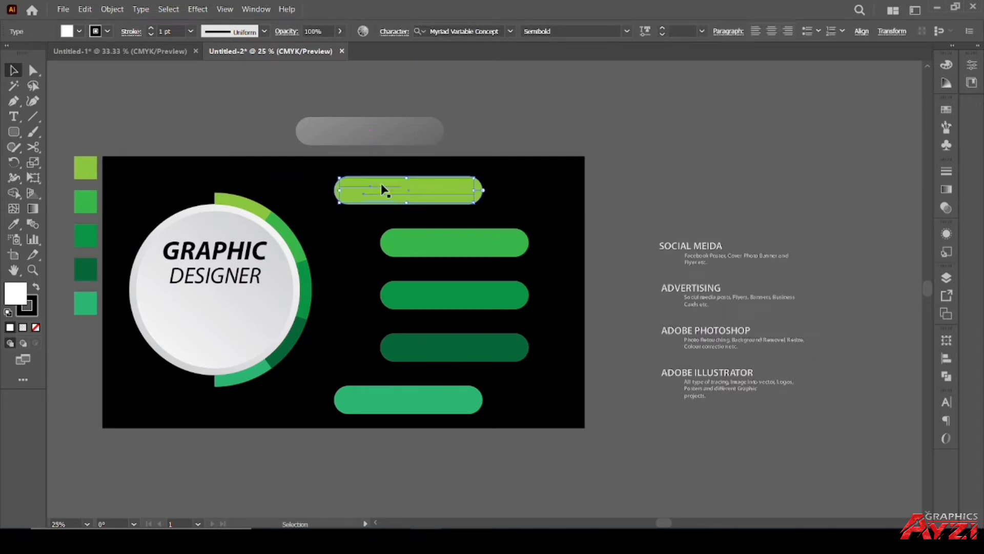
# Step: Bring LOGO DESIGN to front, then delete it and the four other old service texts
pyautogui.rightClick(382, 185)
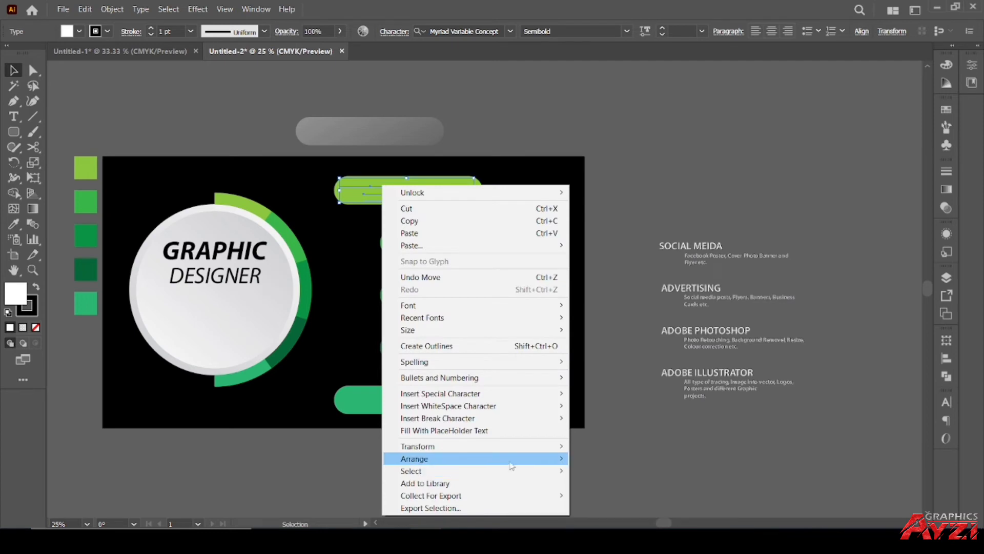
pyautogui.moveTo(461, 459)
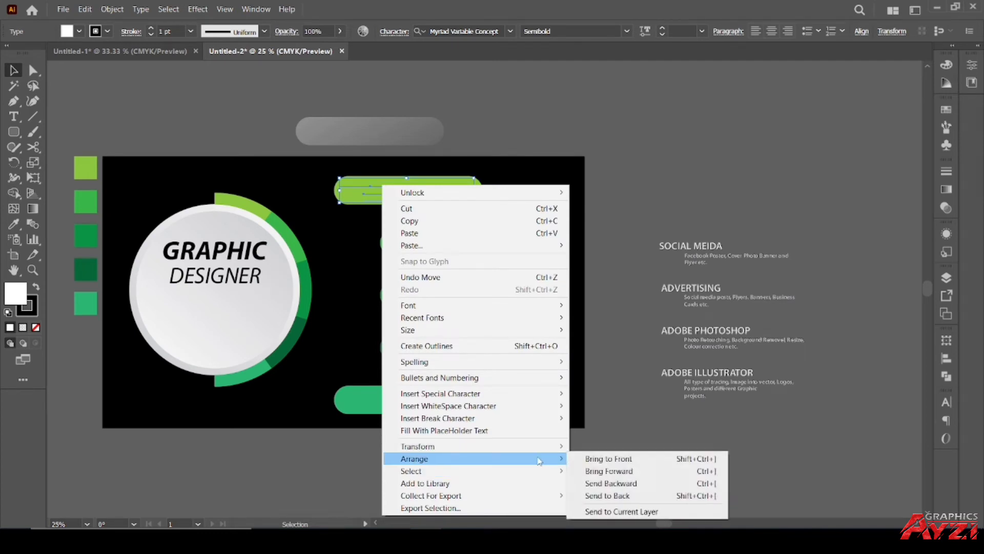
pyautogui.click(608, 458)
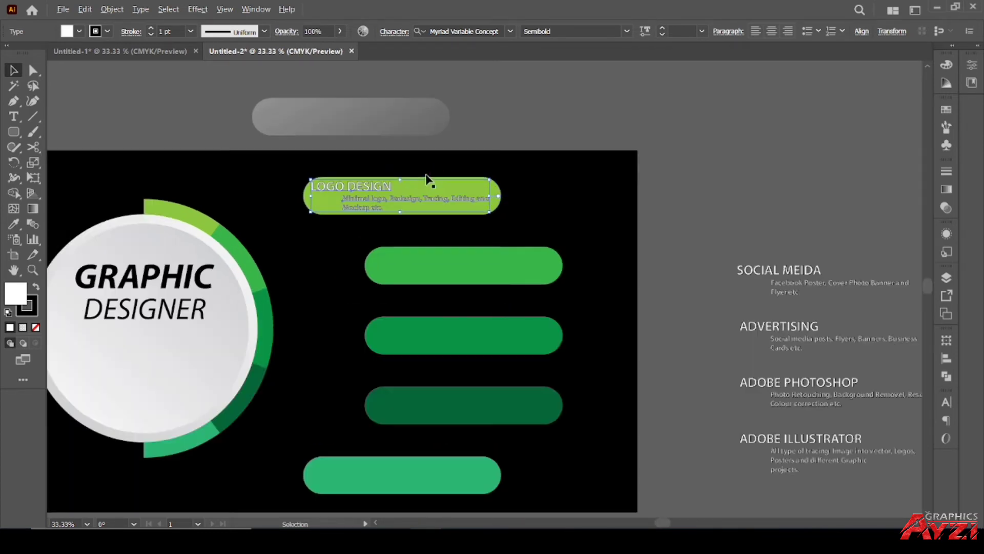
pyautogui.click(494, 100)
pyautogui.hotkey('ctrl', '+')
pyautogui.click(437, 205)
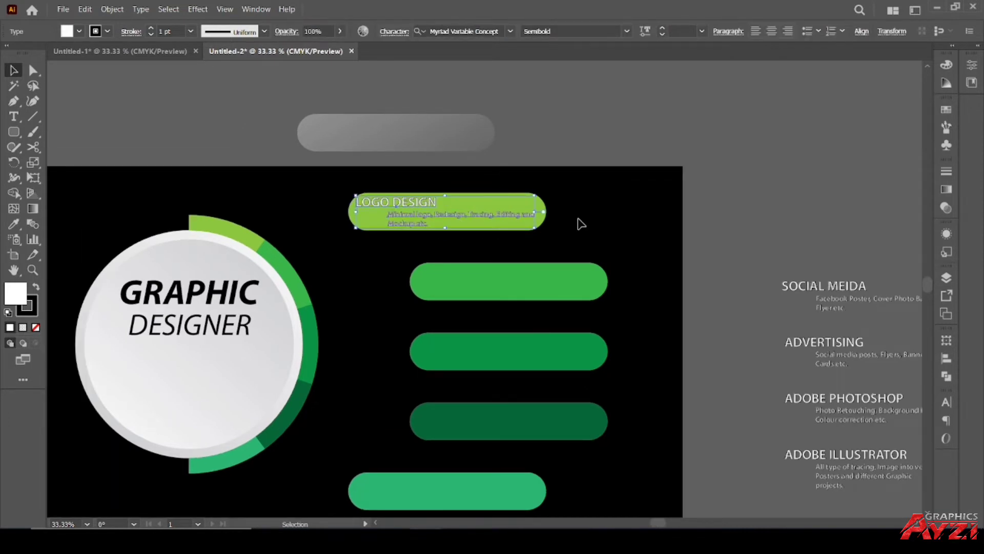
pyautogui.press('Delete')
pyautogui.scroll(-1, 661, 152)
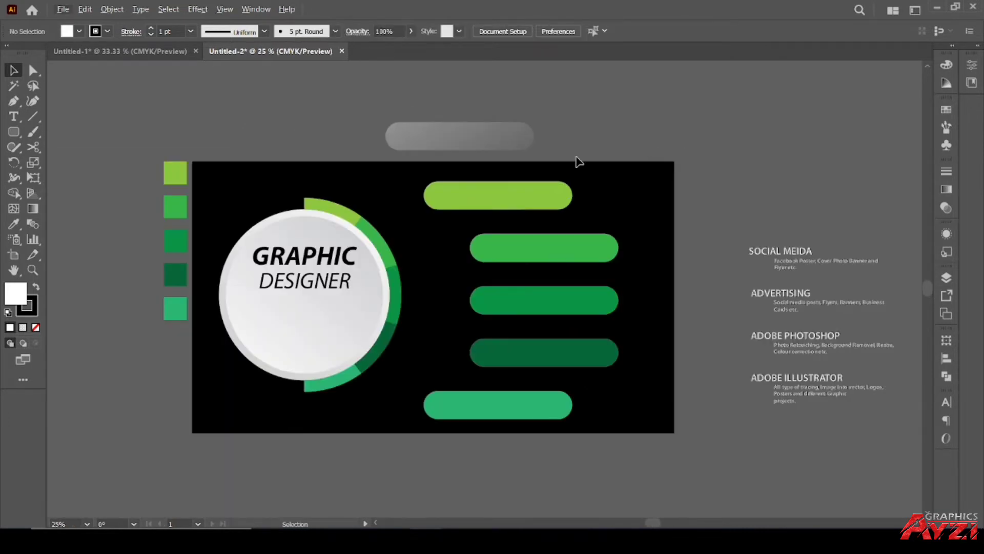
pyautogui.moveTo(881, 450); pyautogui.dragTo(817, 410)
pyautogui.press('Delete')
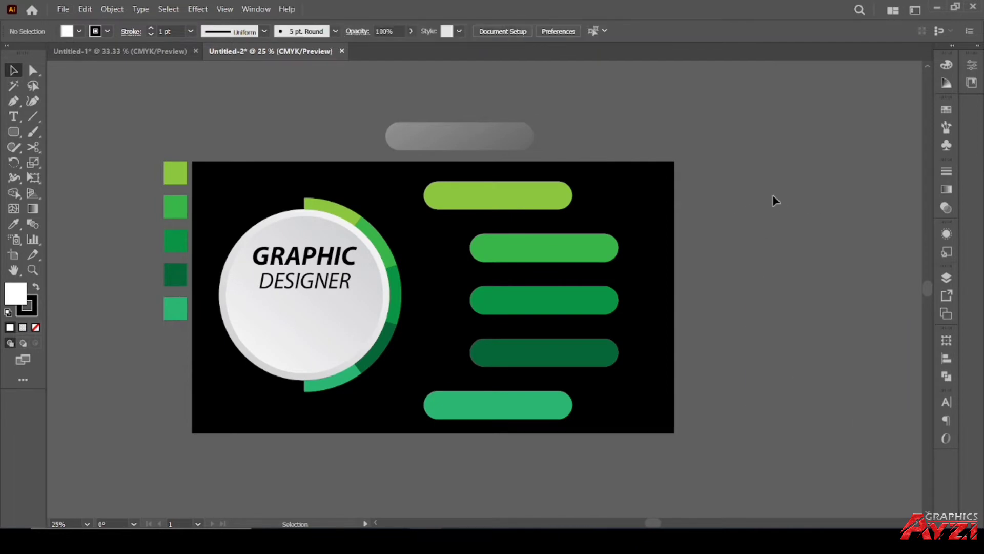
# Step: Copy the service text from Untitled-1 and paste it into Untitled-2 right of the artboard
pyautogui.click(136, 51)
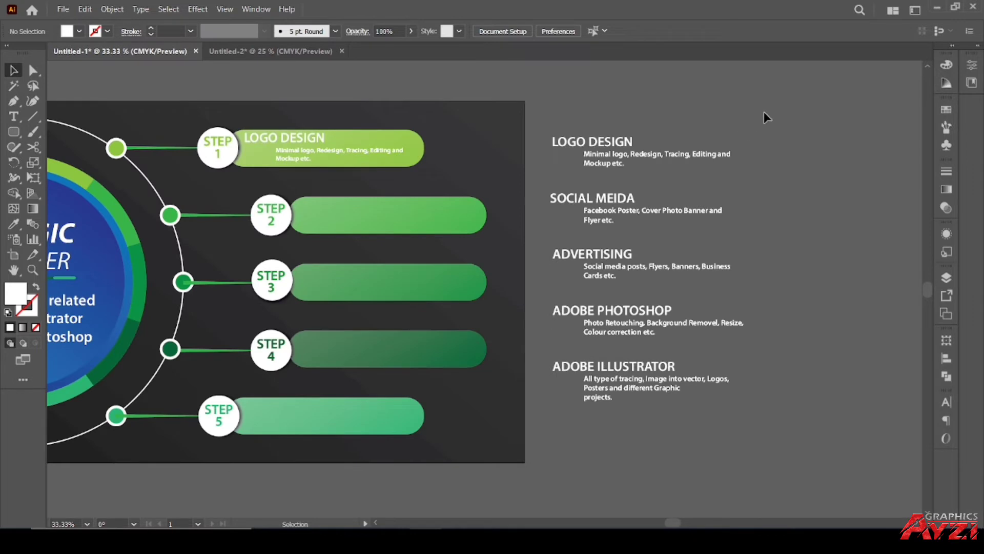
pyautogui.hotkey('ctrl', 'a')
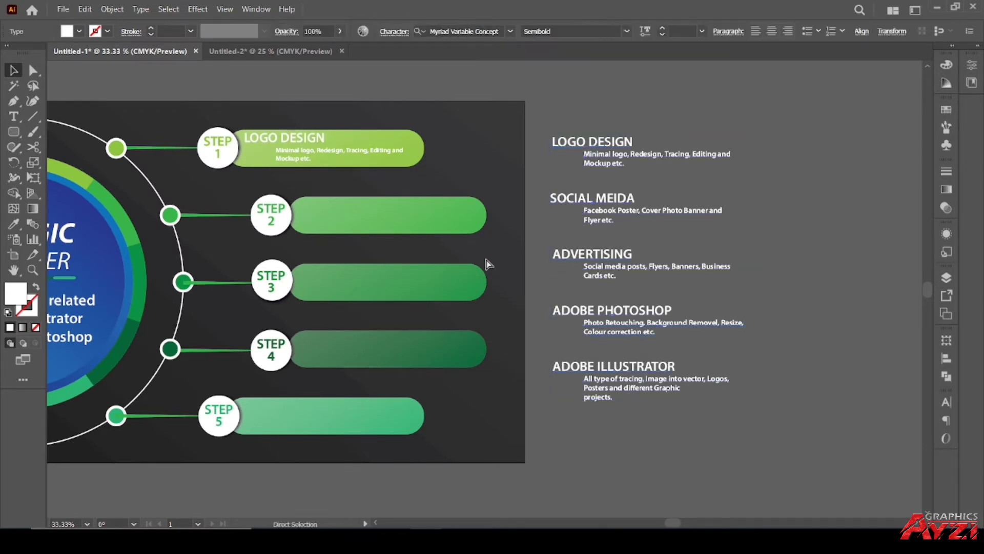
pyautogui.click(293, 51)
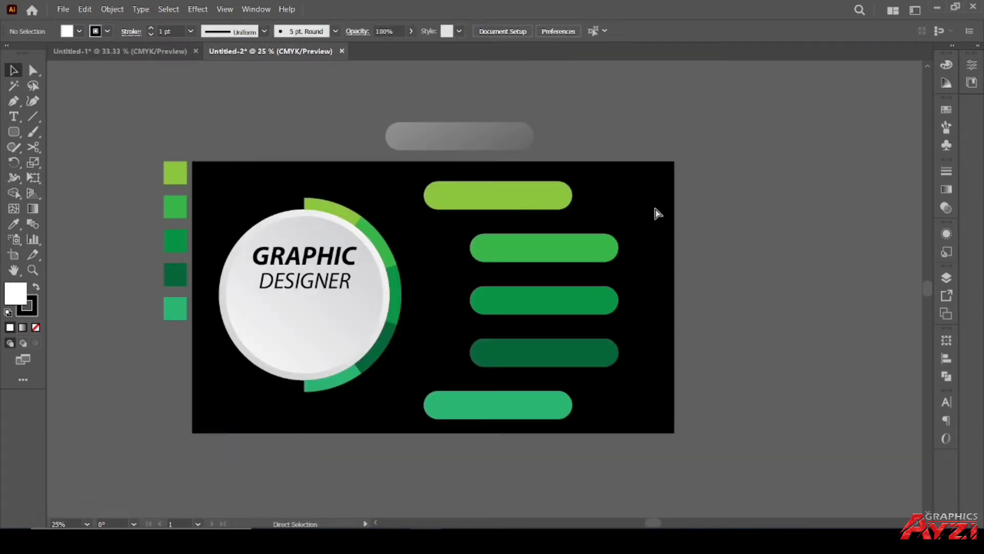
pyautogui.hotkey('ctrl', 'v')
pyautogui.moveTo(471, 201); pyautogui.dragTo(762, 204)
# Step: Ungroup the pasted service text and place LOGO DESIGN onto the top green bar
pyautogui.click(112, 8)
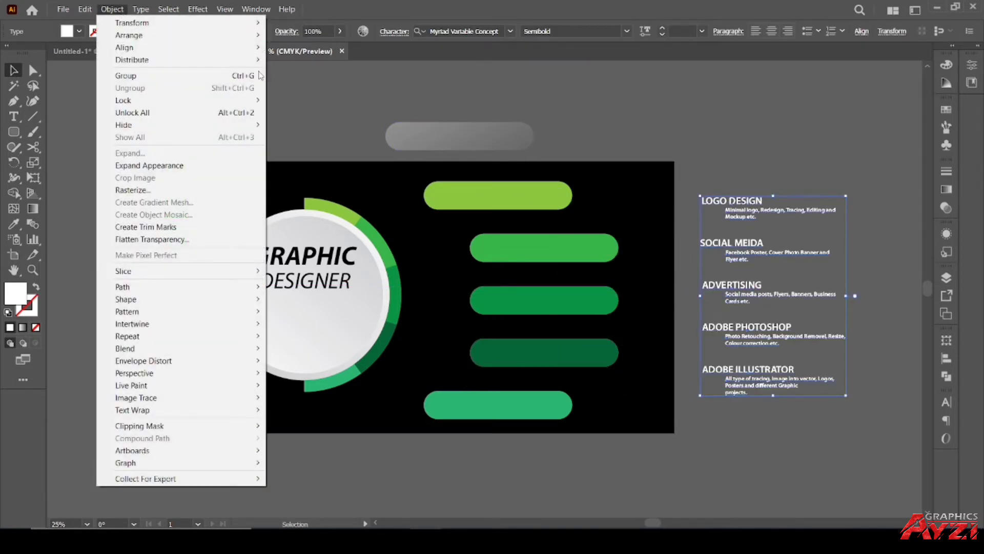
pyautogui.click(128, 88)
pyautogui.click(738, 201)
pyautogui.click(739, 174)
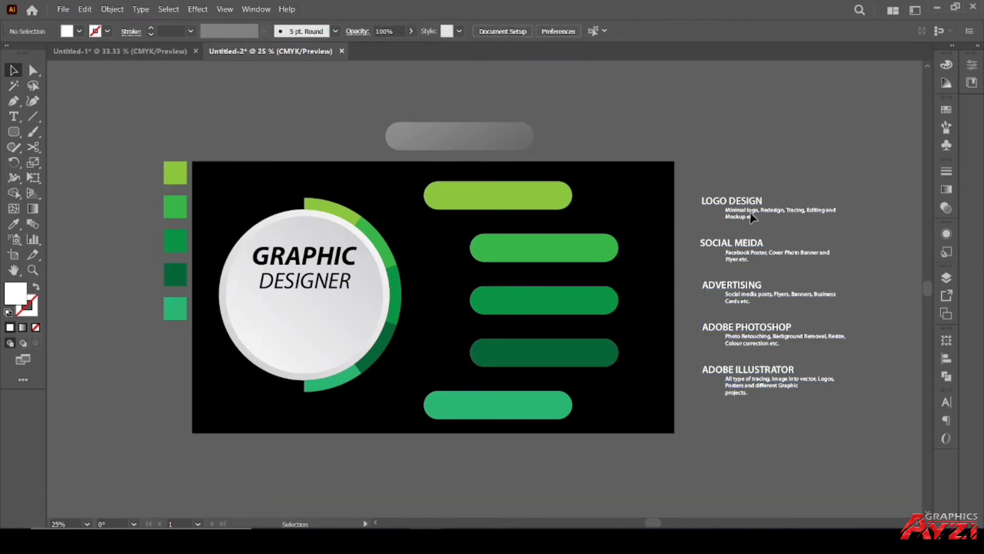
pyautogui.click(780, 206)
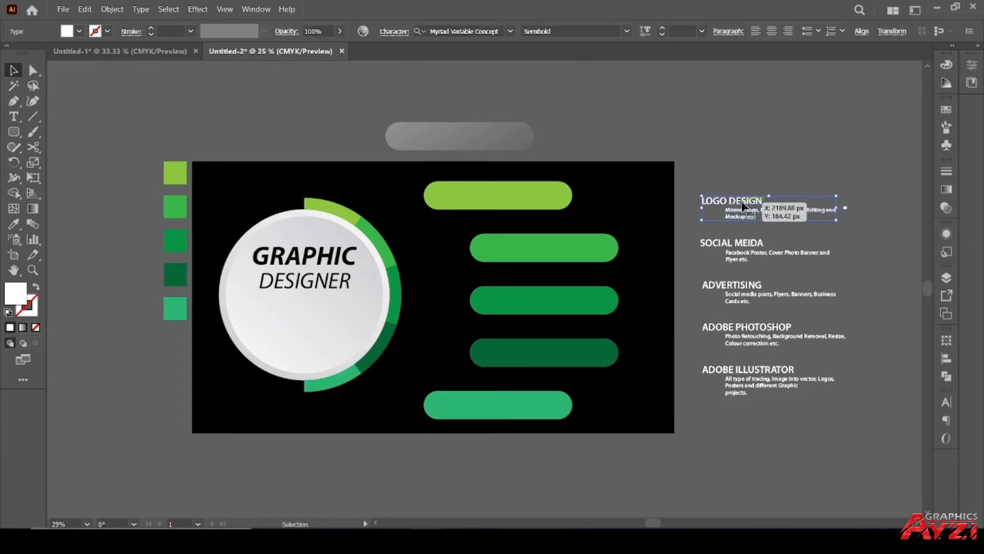
pyautogui.moveTo(743, 207); pyautogui.dragTo(485, 196)
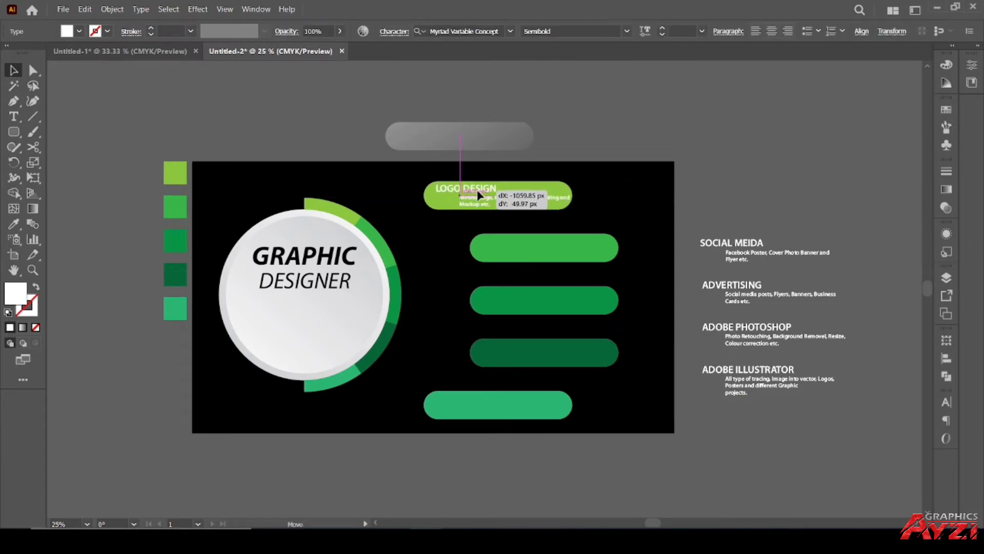
pyautogui.moveTo(485, 197); pyautogui.dragTo(481, 195)
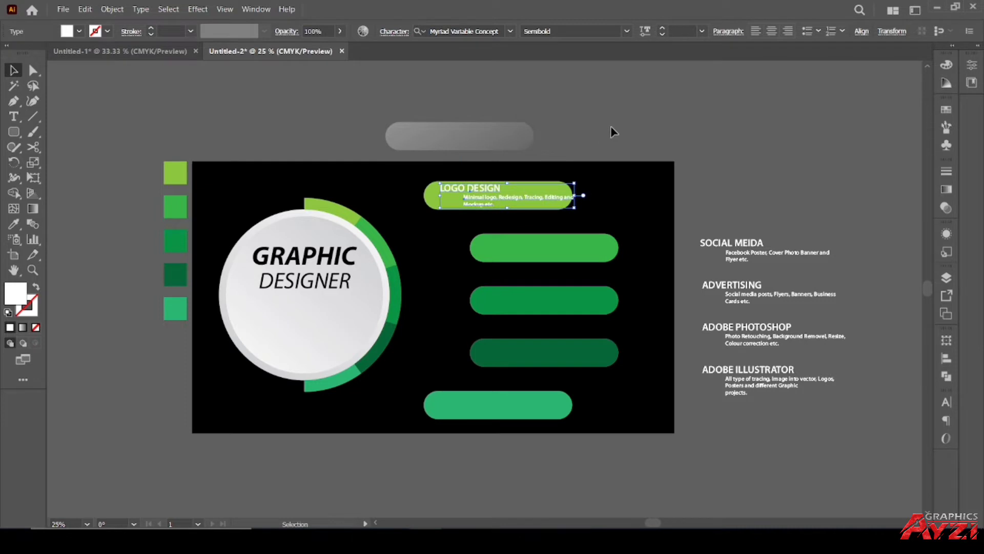
# Step: Shift the LOGO DESIGN title slightly left on its bar
pyautogui.scroll(1, 507, 135)
pyautogui.scroll(1, 509, 140)
pyautogui.click(711, 143)
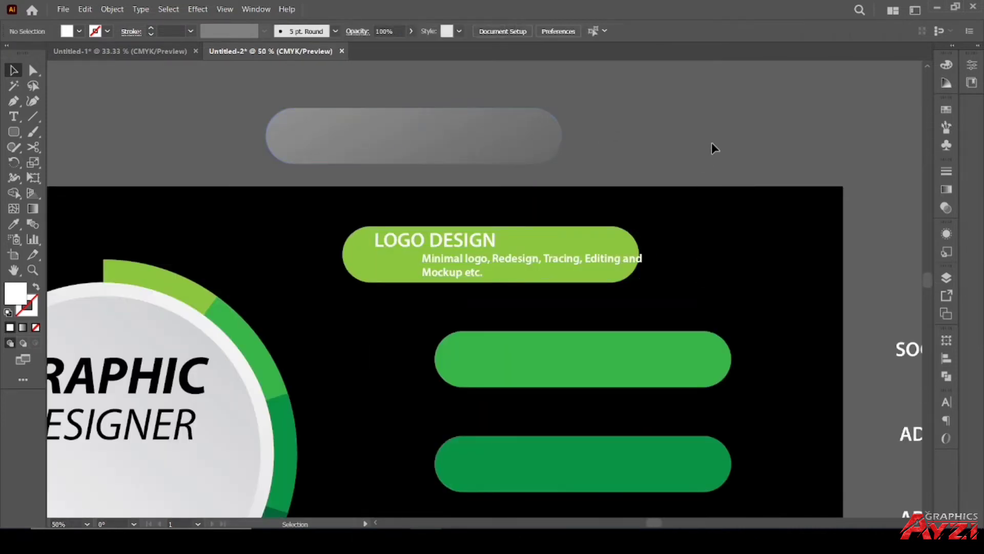
pyautogui.click(610, 245)
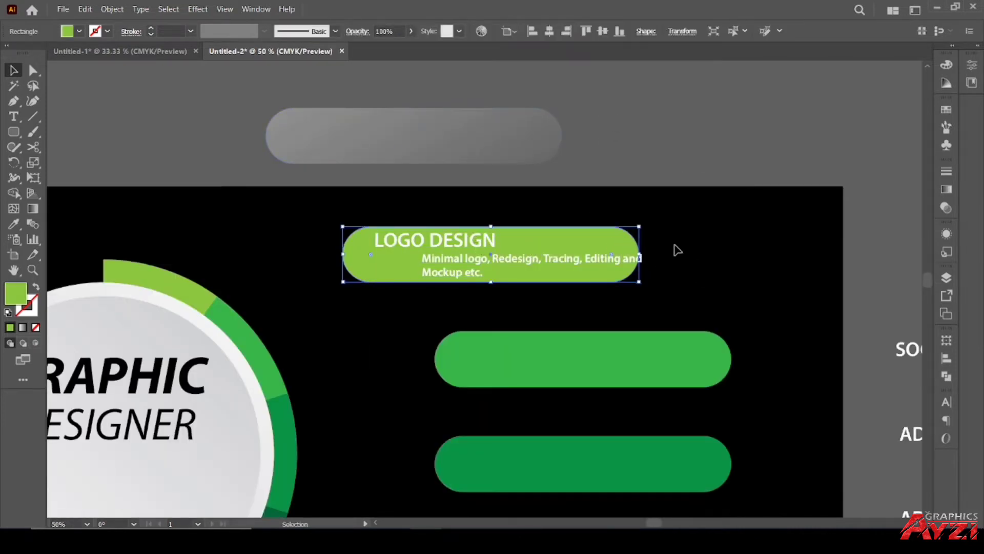
pyautogui.moveTo(506, 252); pyautogui.dragTo(455, 246)
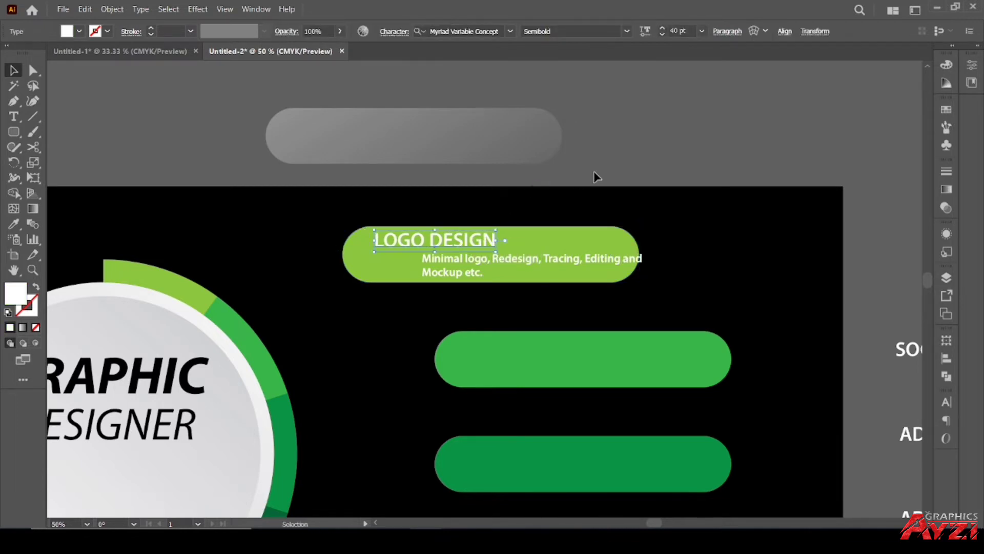
pyautogui.click(594, 171)
# Step: Select all five green bars and stretch them wider to the right
pyautogui.scroll(-1, 687, 207)
pyautogui.scroll(-1, 687, 206)
pyautogui.hscroll(2, 609, 209)
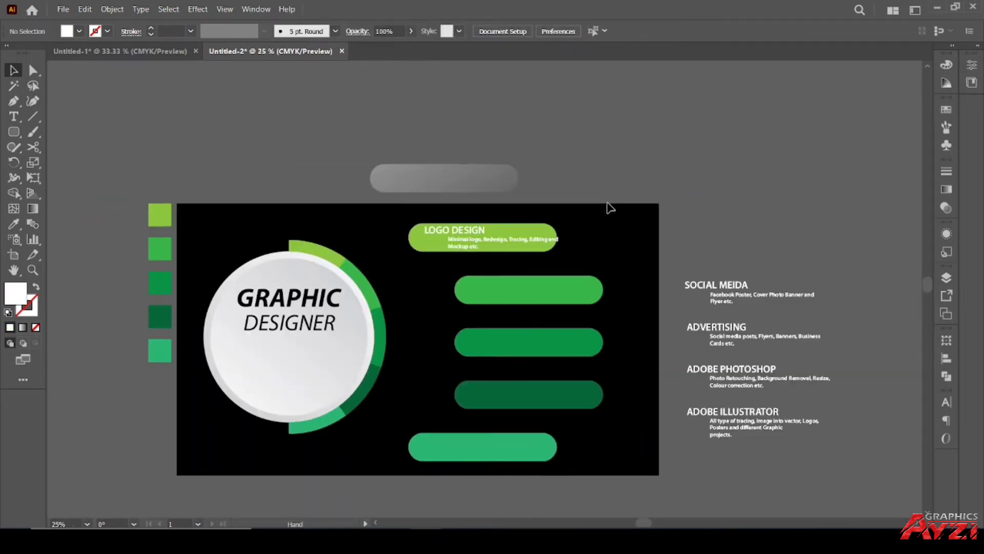
pyautogui.click(521, 221)
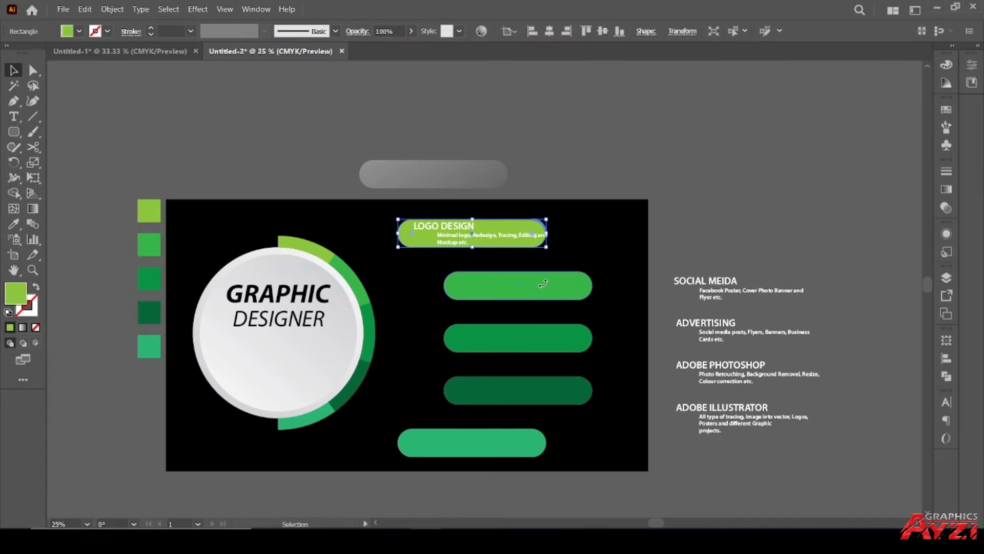
pyautogui.scroll(-1, 561, 287)
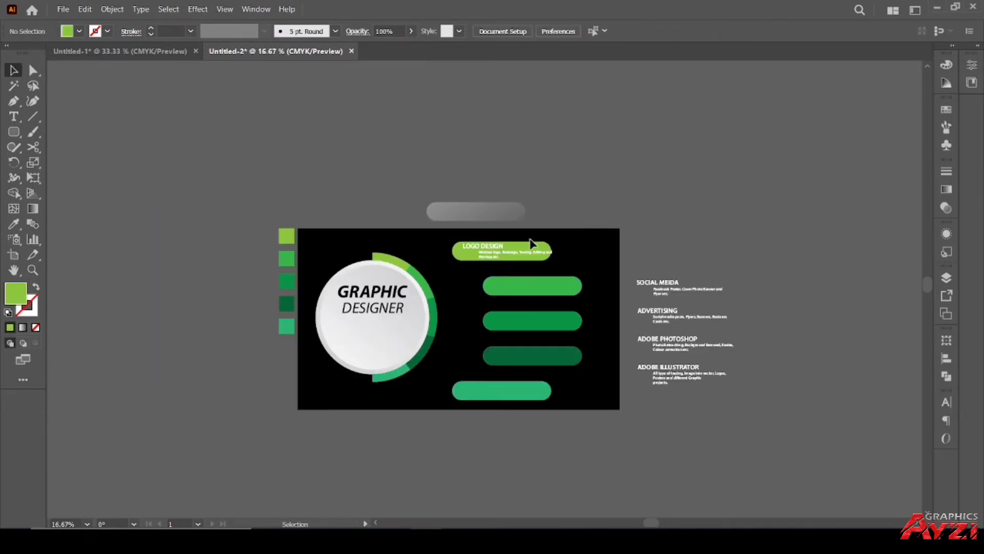
pyautogui.keyDown('shift'); pyautogui.click(559, 287); pyautogui.keyUp('shift')
pyautogui.keyDown('shift'); pyautogui.click(556, 322); pyautogui.keyUp('shift')
pyautogui.keyDown('shift'); pyautogui.click(542, 356); pyautogui.keyUp('shift')
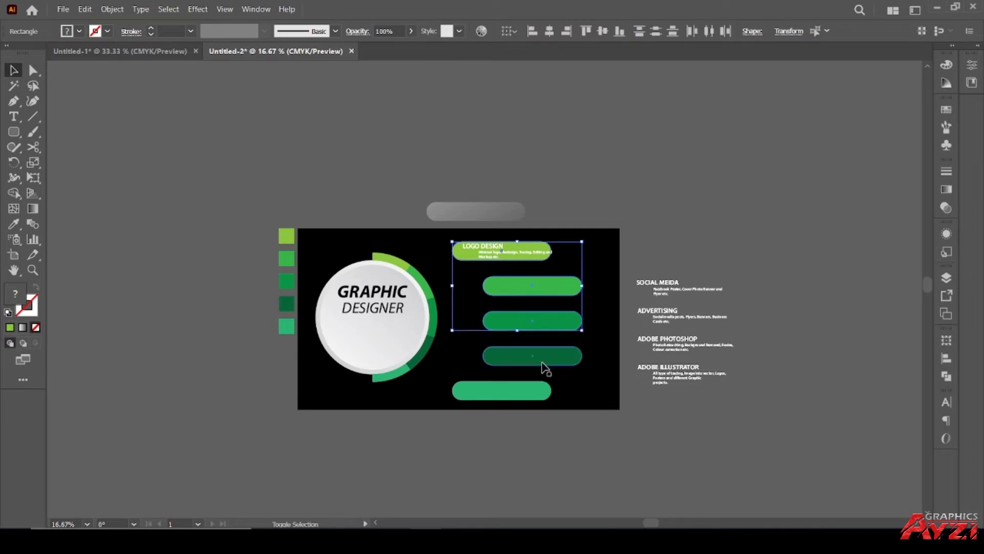
pyautogui.keyDown('shift'); pyautogui.click(541, 390); pyautogui.keyUp('shift')
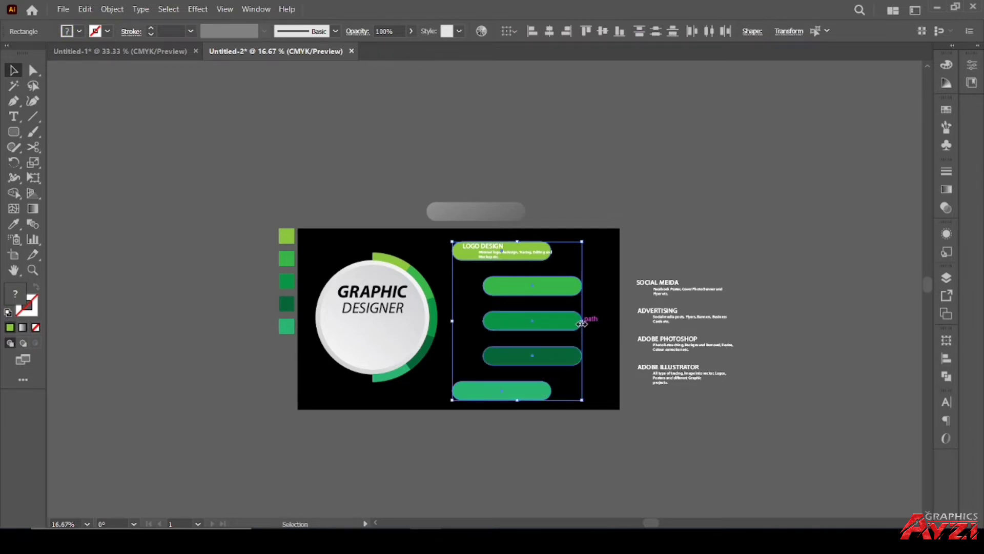
pyautogui.moveTo(582, 323); pyautogui.dragTo(603, 324)
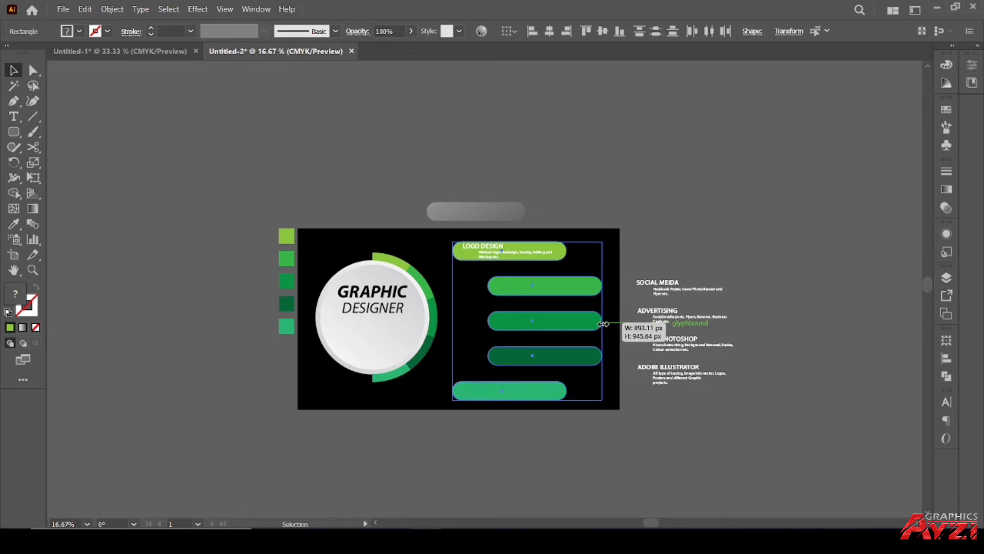
# Step: Deselect the bars and pan so the whole artboard is in view
pyautogui.click(602, 181)
pyautogui.scroll(3, 529, 214)
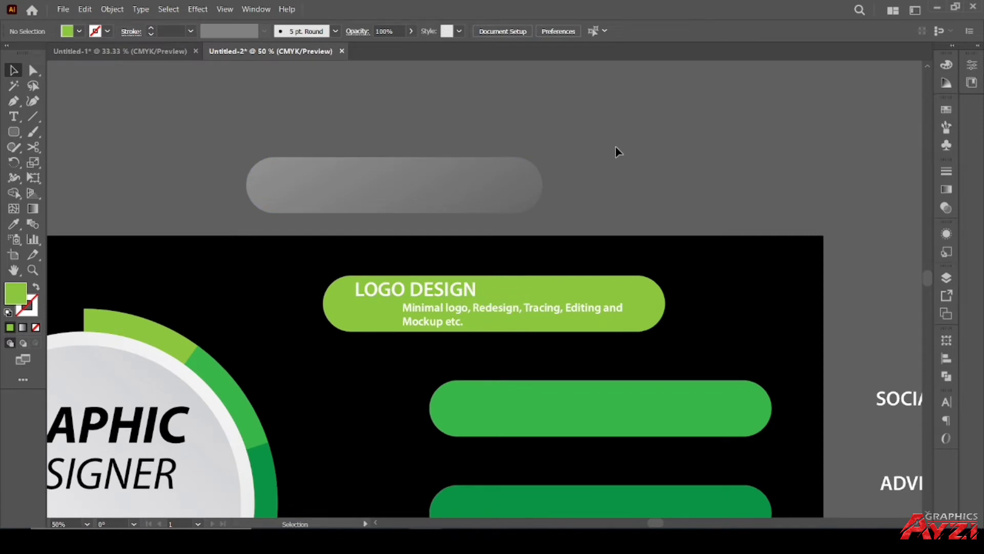
pyautogui.scroll(-1, 615, 146)
pyautogui.scroll(-1, 615, 146)
pyautogui.moveTo(697, 209); pyautogui.dragTo(604, 174)
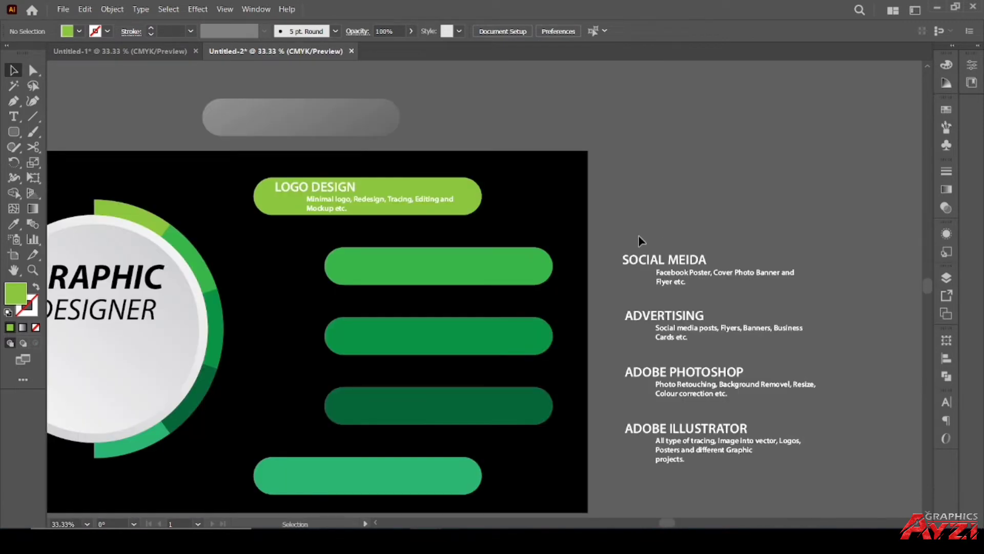
# Step: Place the SOCIAL MEIDA caption on the dark green bar and ADOBE PHOTOSHOP on the second bar
pyautogui.click(749, 281)
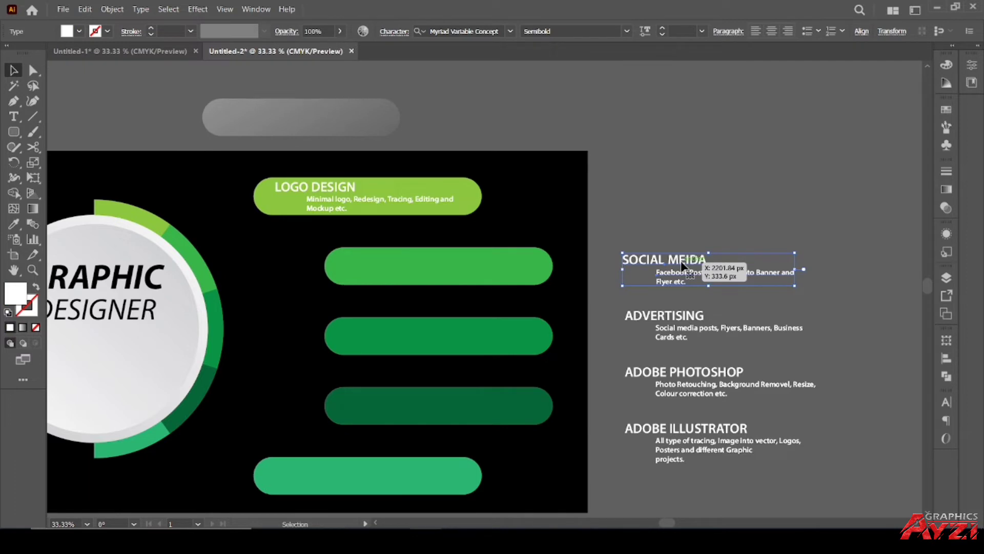
pyautogui.moveTo(682, 265); pyautogui.dragTo(404, 404)
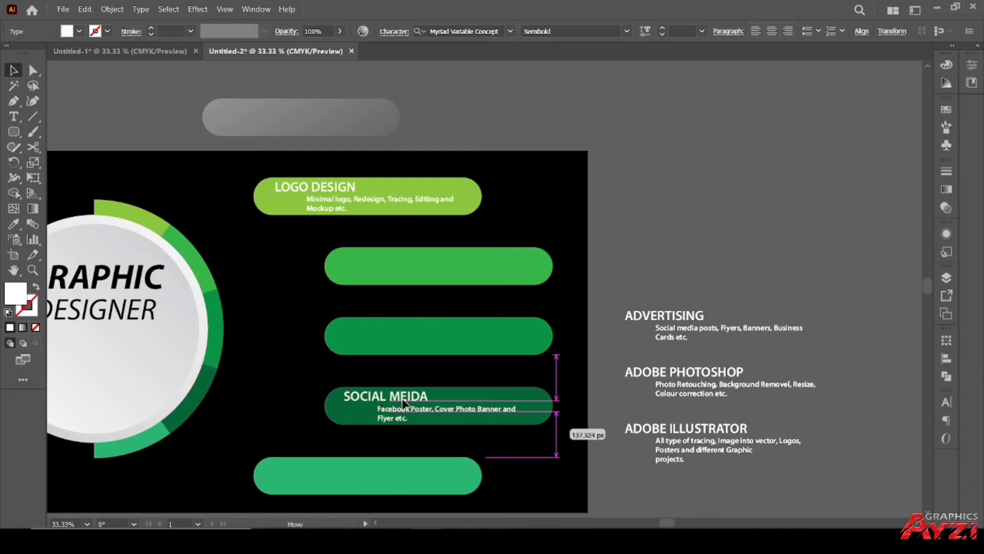
pyautogui.click(621, 279)
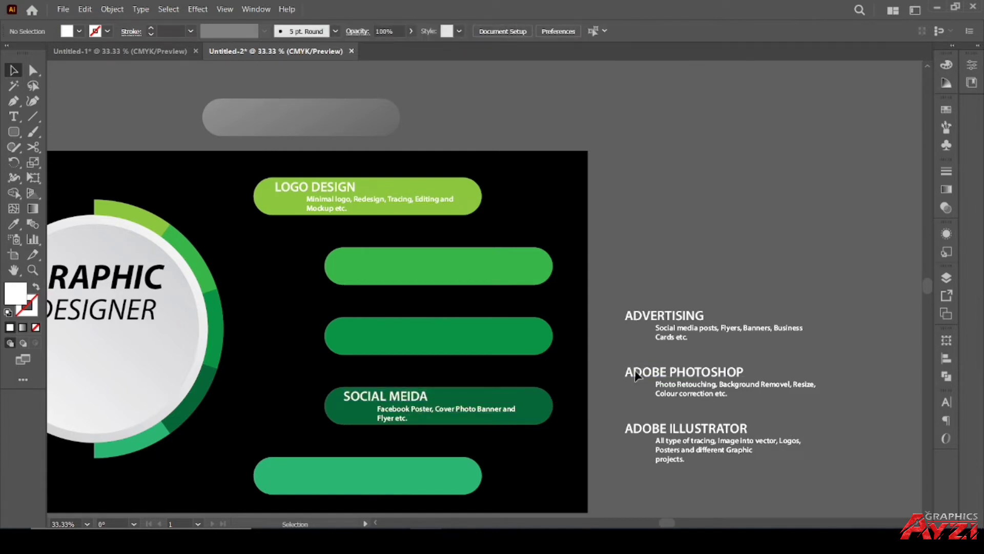
pyautogui.moveTo(635, 376); pyautogui.dragTo(418, 264)
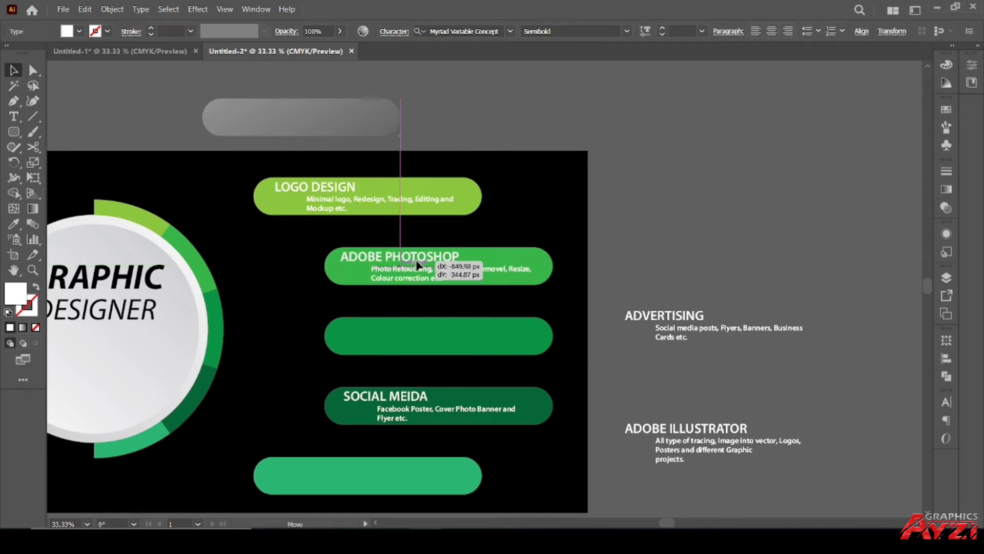
pyautogui.click(652, 401)
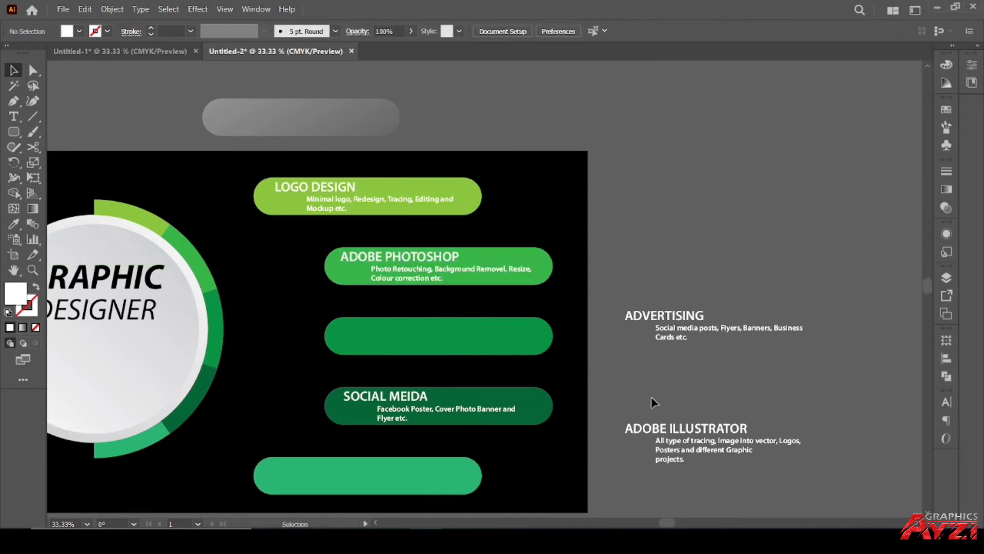
# Step: Put ADOBE ILLUSTRATOR on the bottom bar and remove 'Posters' and the line break from its description
pyautogui.moveTo(683, 431); pyautogui.dragTo(335, 469)
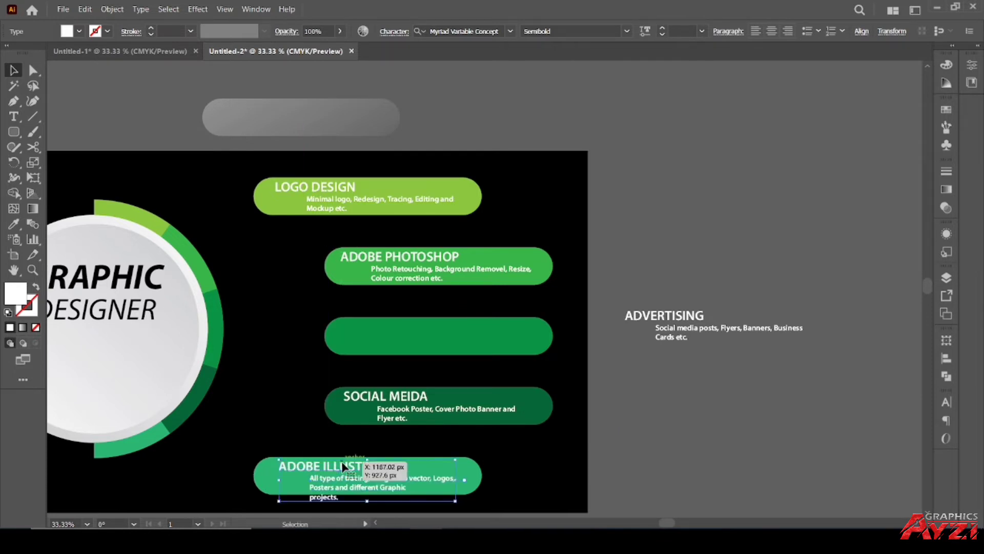
pyautogui.moveTo(334, 468); pyautogui.dragTo(337, 469)
pyautogui.doubleClick(338, 498)
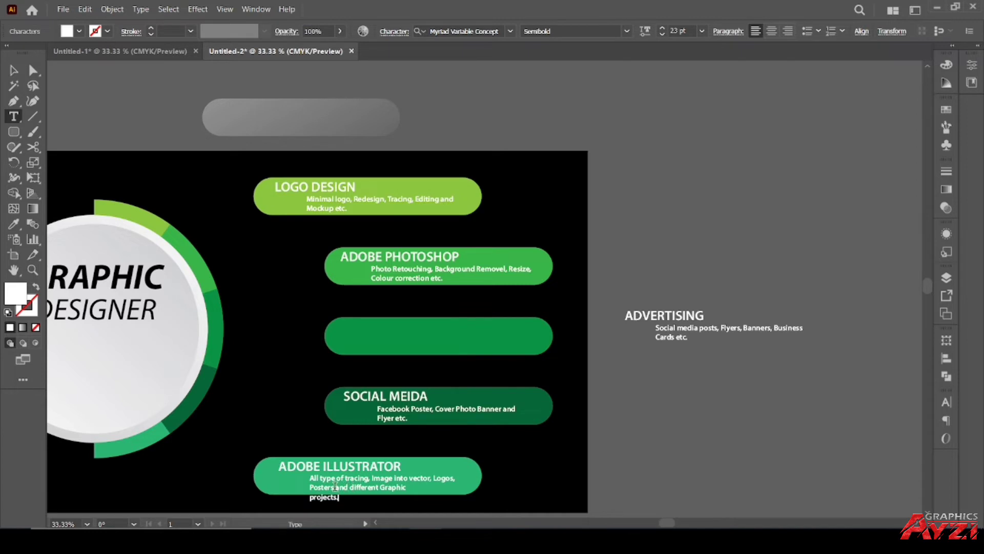
pyautogui.press('BackSpace')
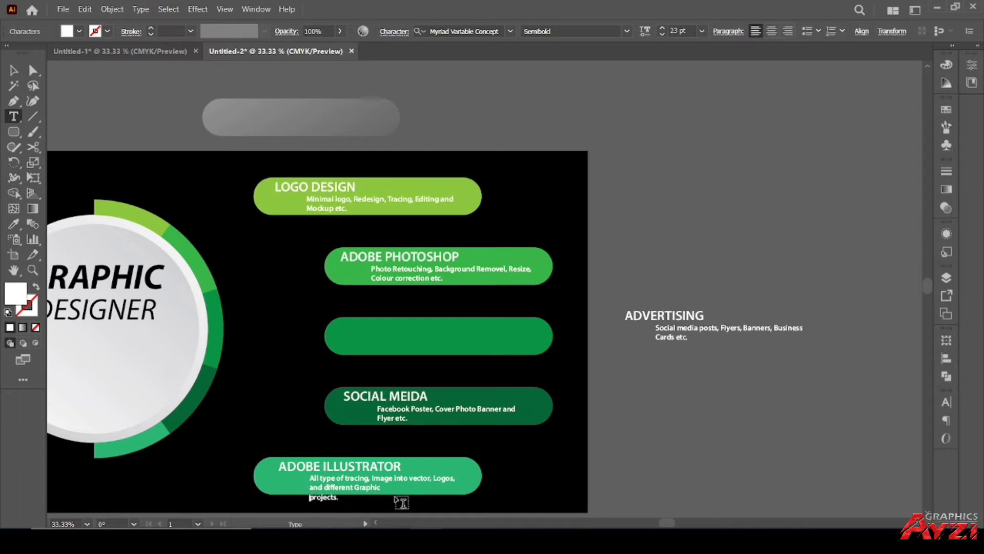
pyautogui.press('BackSpace')
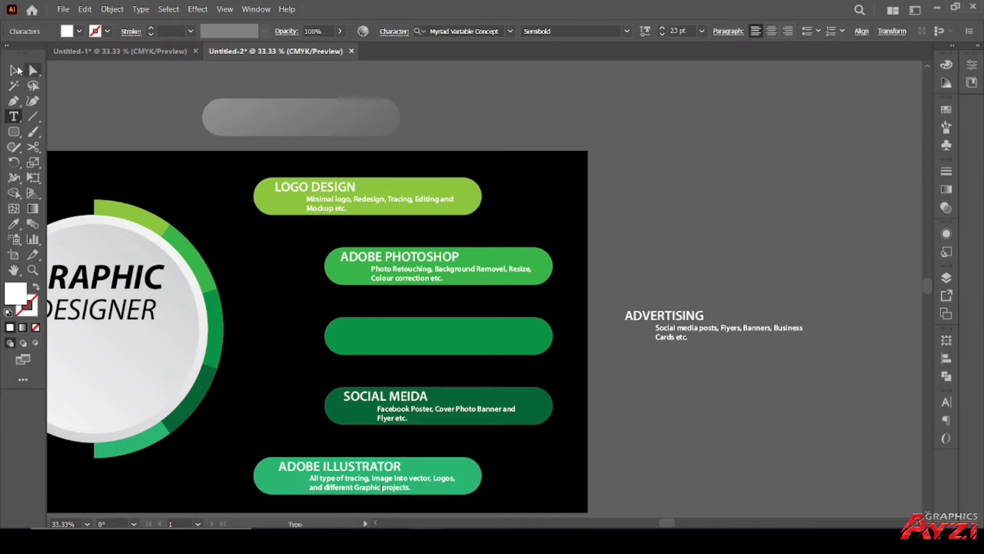
pyautogui.click(14, 70)
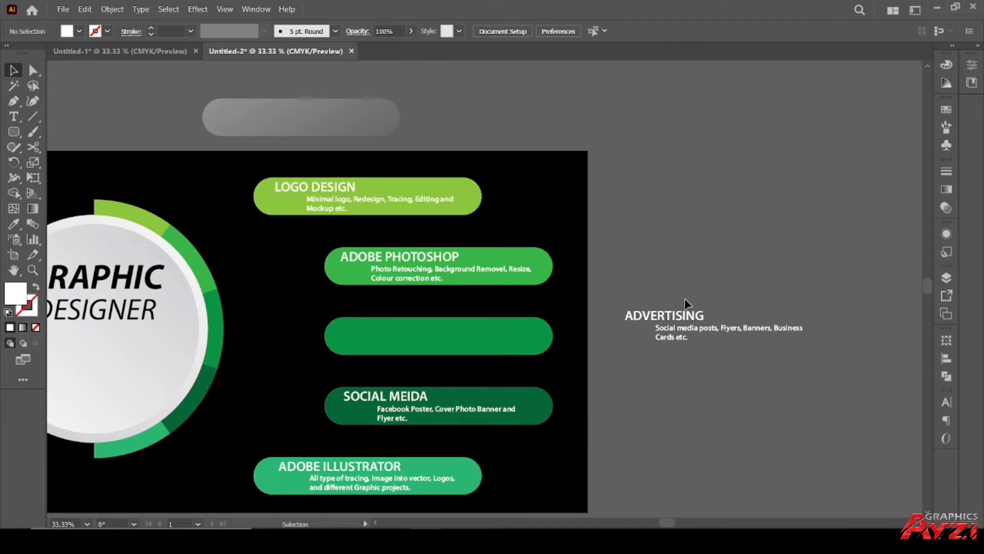
# Step: Position the ADVERTISING caption on the empty third bar
pyautogui.click(685, 319)
pyautogui.moveTo(682, 323); pyautogui.dragTo(400, 336)
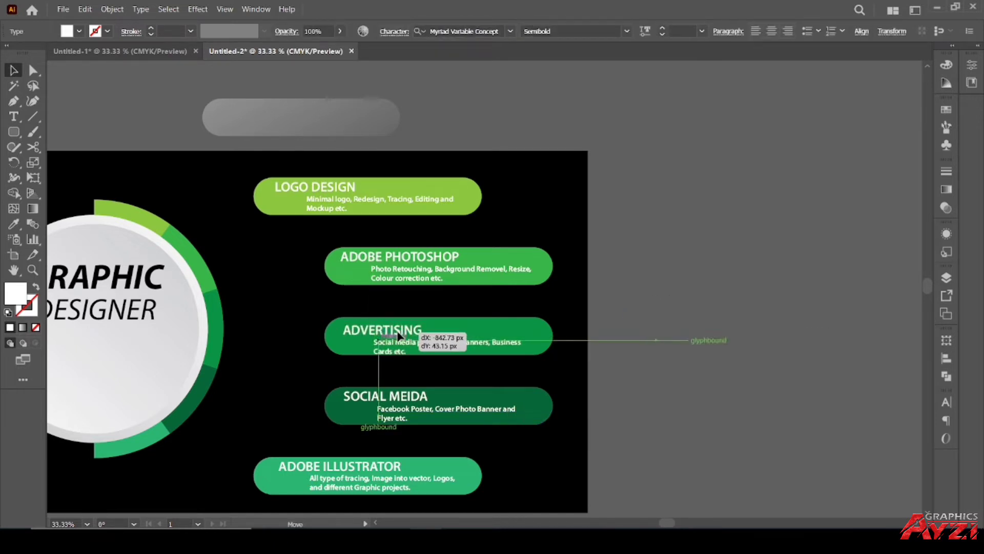
pyautogui.moveTo(399, 334); pyautogui.dragTo(401, 333)
pyautogui.click(713, 304)
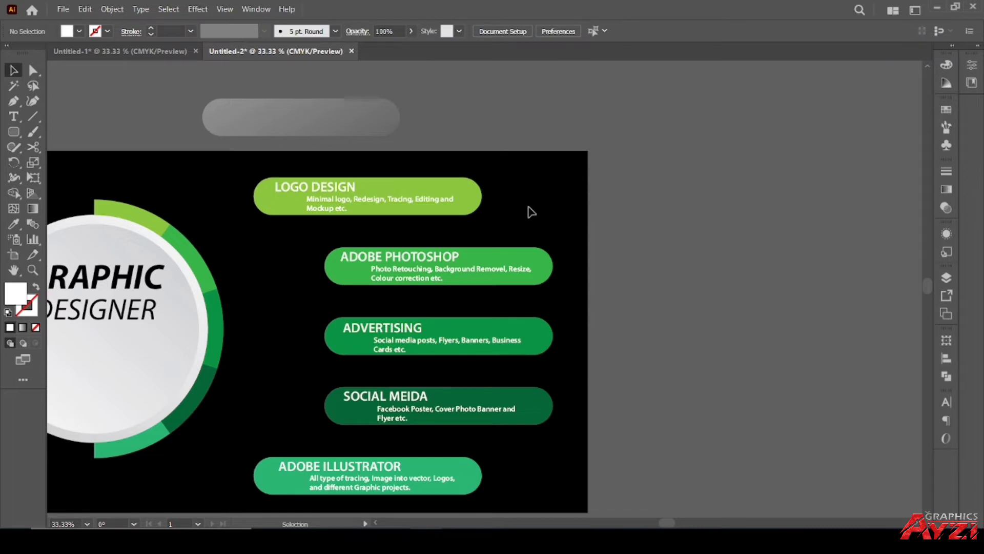
# Step: Group the ADOBE PHOTOSHOP bar with its caption
pyautogui.click(429, 201)
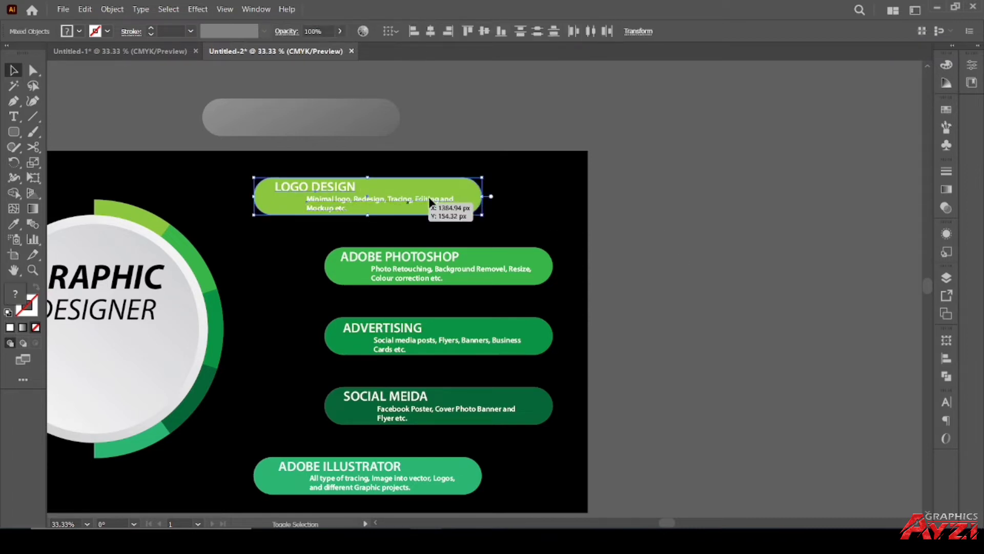
pyautogui.click(641, 236)
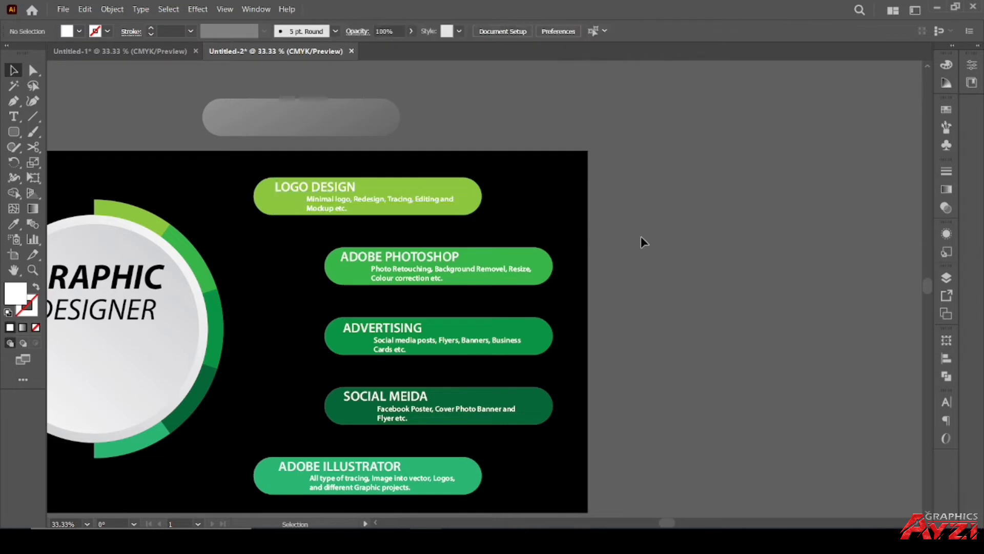
pyautogui.moveTo(588, 240); pyautogui.dragTo(377, 287)
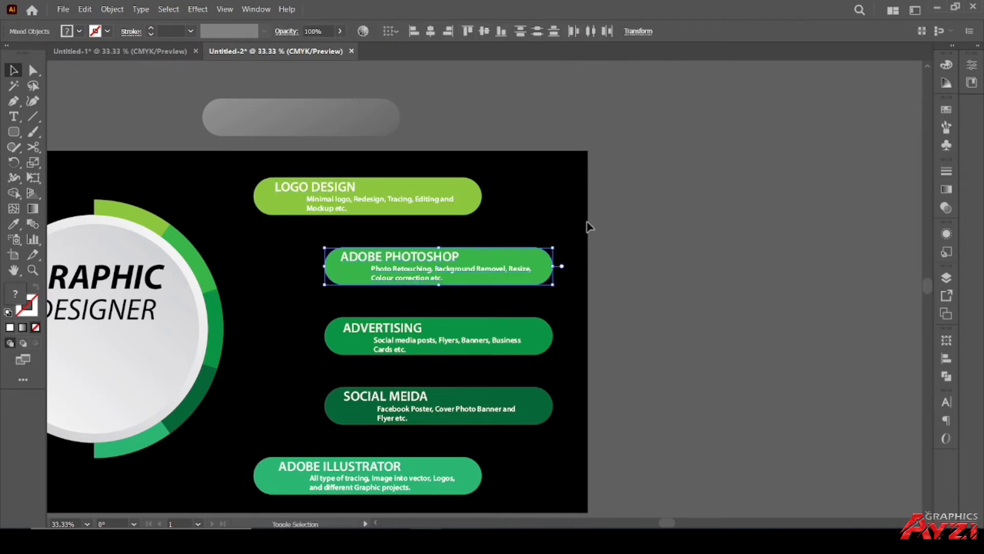
pyautogui.rightClick(446, 257)
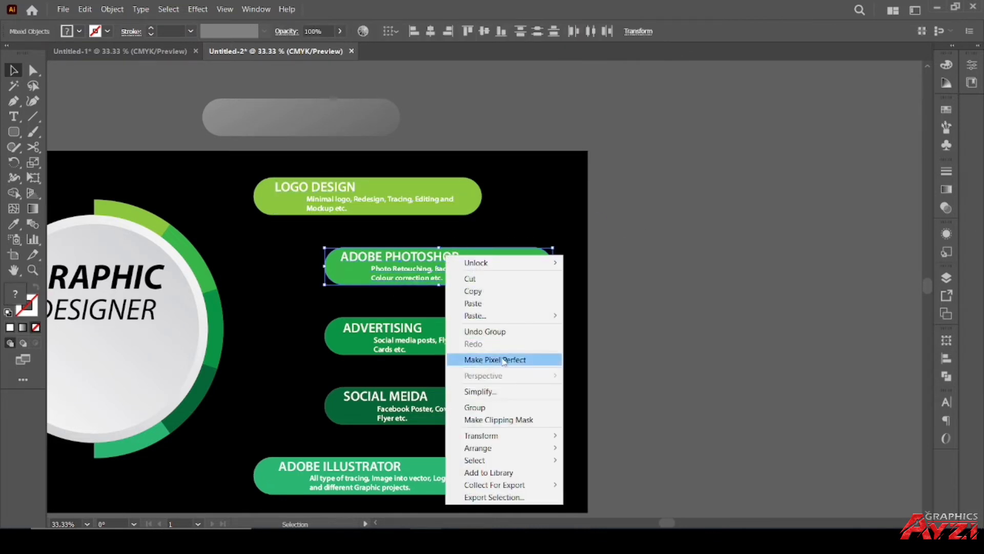
pyautogui.rightClick(400, 270)
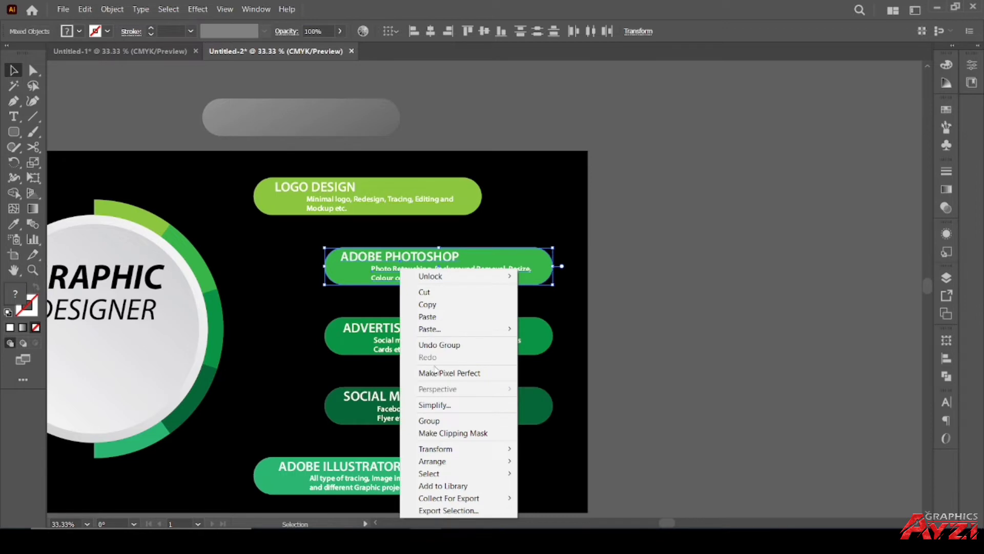
pyautogui.click(440, 422)
# Step: Check the selections of the ADVERTISING, SOCIAL MEIDA and ADOBE ILLUSTRATOR bars and captions
pyautogui.moveTo(616, 311); pyautogui.dragTo(369, 358)
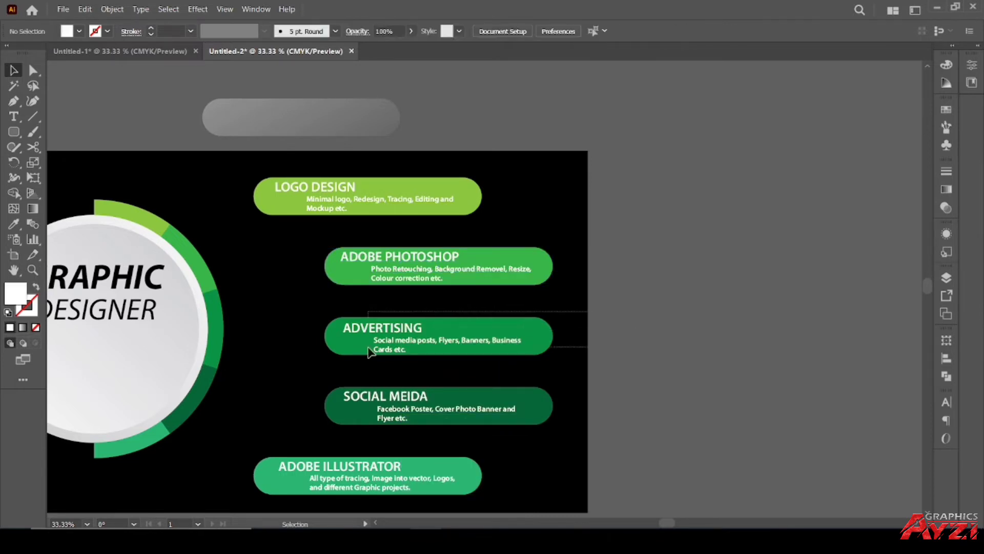
pyautogui.keyDown('shift'); pyautogui.click(548, 338); pyautogui.keyUp('shift')
pyautogui.click(601, 439)
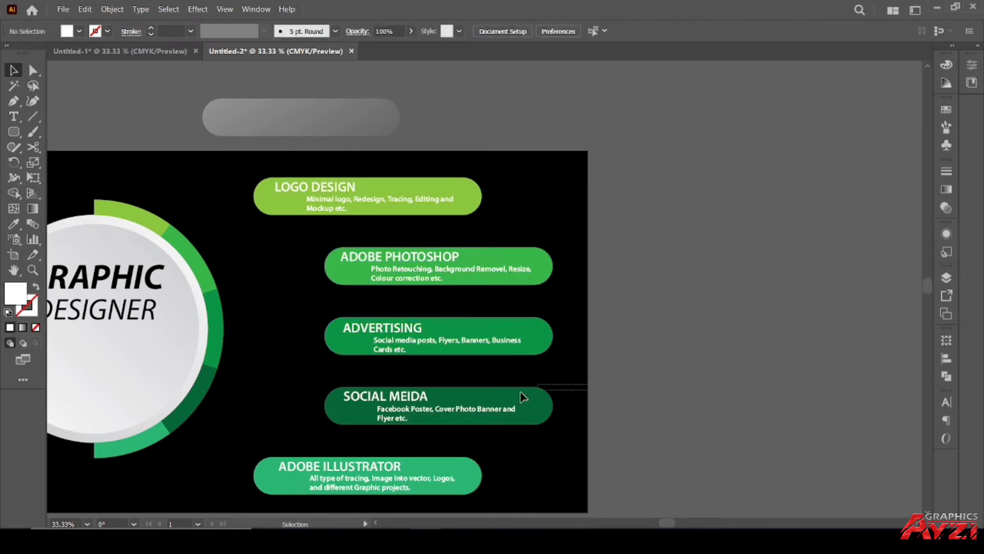
pyautogui.moveTo(522, 396); pyautogui.dragTo(405, 423)
pyautogui.keyDown('shift'); pyautogui.click(535, 405); pyautogui.keyUp('shift')
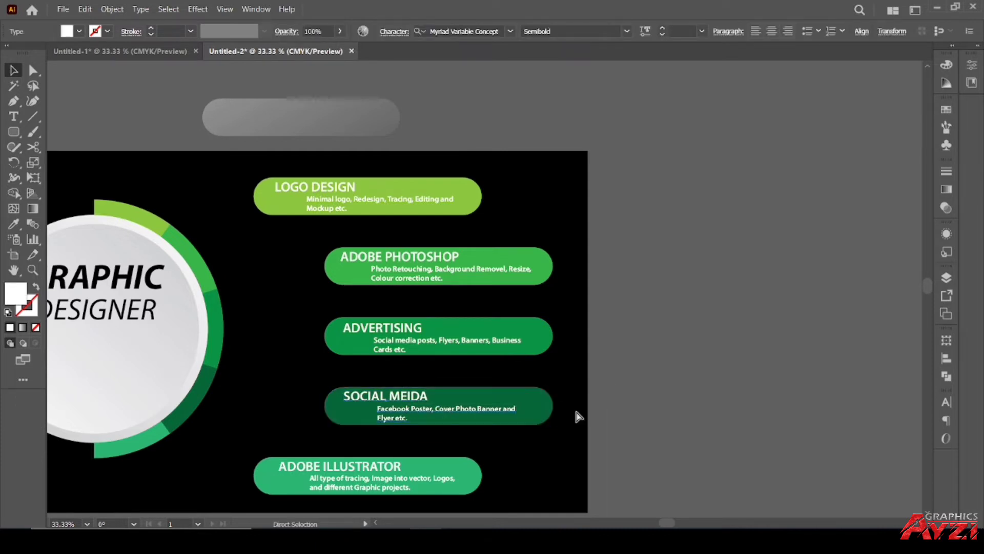
pyautogui.moveTo(623, 451); pyautogui.dragTo(318, 486)
pyautogui.keyDown('shift'); pyautogui.click(477, 474); pyautogui.keyUp('shift')
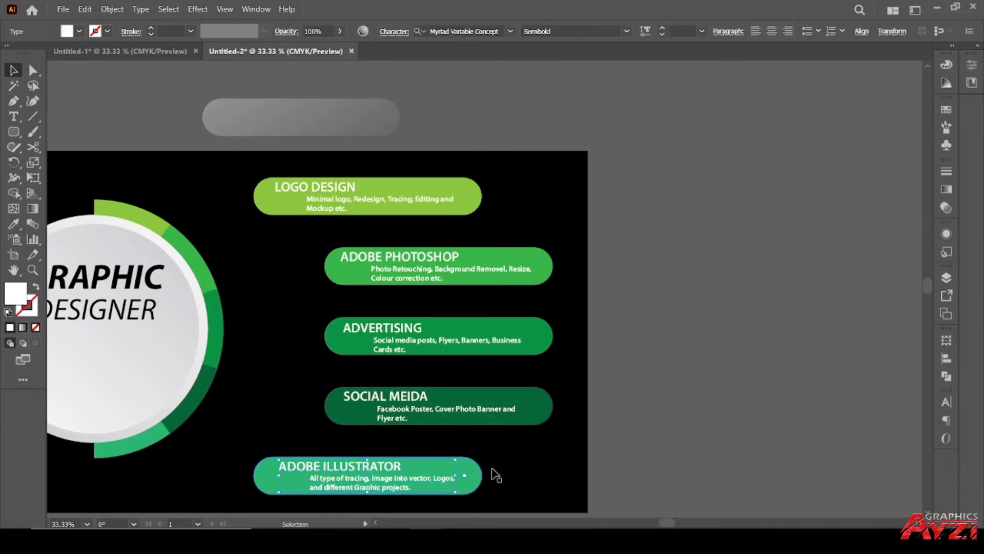
pyautogui.click(686, 390)
# Step: Copy the grey gloss pill and centre it horizontally and vertically on the LOGO DESIGN bar
pyautogui.scroll(-1, 614, 377)
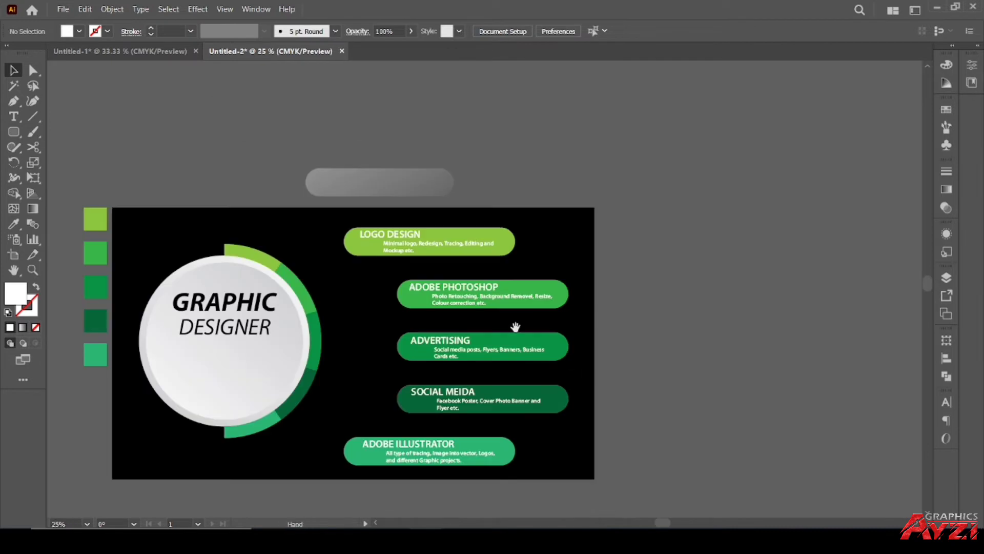
pyautogui.moveTo(516, 326); pyautogui.dragTo(562, 327)
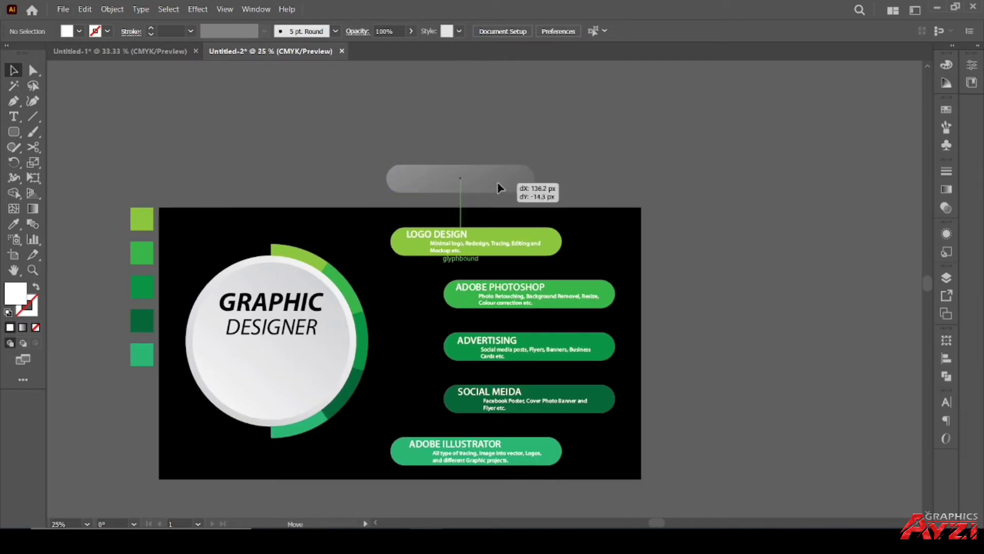
pyautogui.moveTo(463, 194)
pyautogui.mouseDown()
pyautogui.moveTo(446, 126)
pyautogui.moveTo(581, 175)
pyautogui.moveTo(766, 204)
pyautogui.moveTo(747, 282)
pyautogui.moveTo(764, 311)
pyautogui.mouseUp()
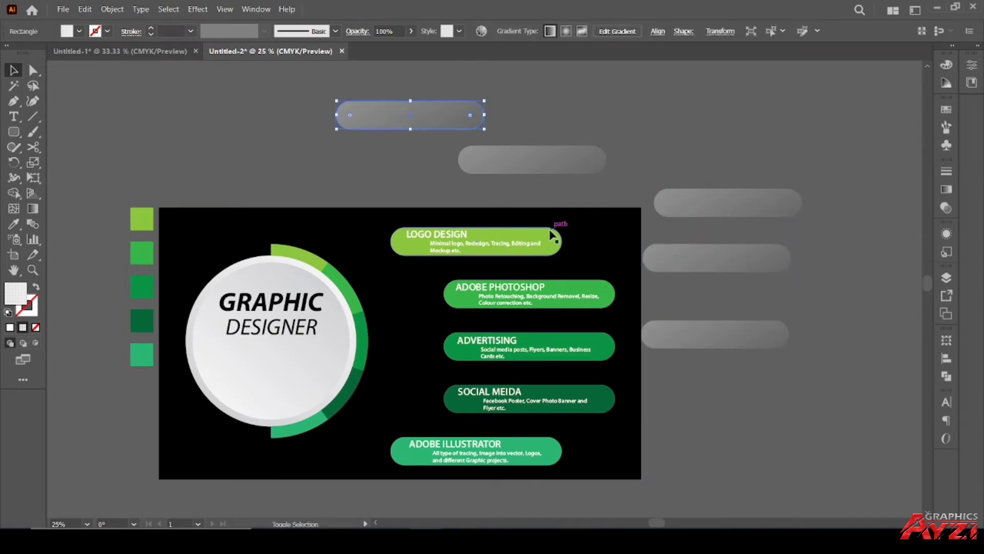
pyautogui.keyDown('shift'); pyautogui.click(553, 237); pyautogui.keyUp('shift')
pyautogui.click(947, 359)
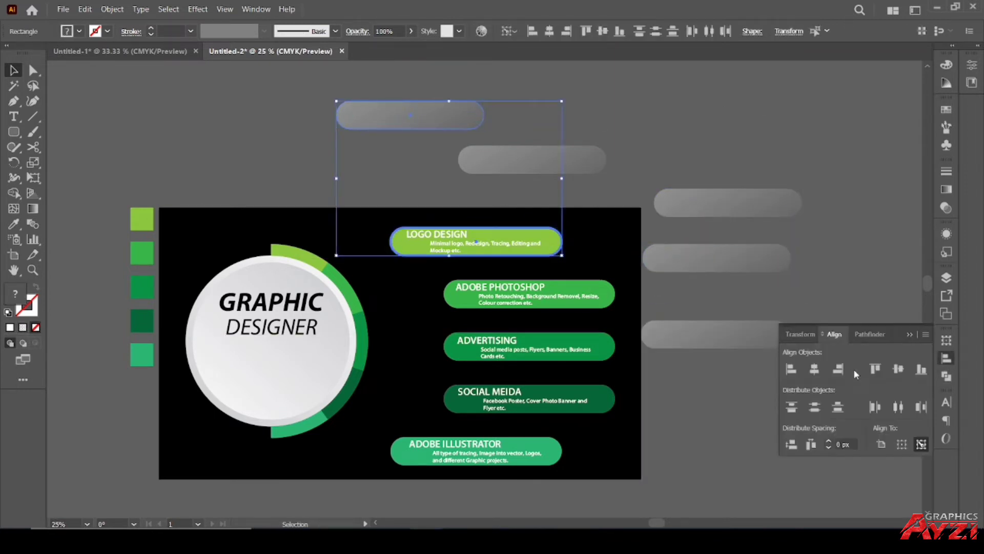
pyautogui.click(815, 369)
pyautogui.click(899, 369)
pyautogui.click(804, 197)
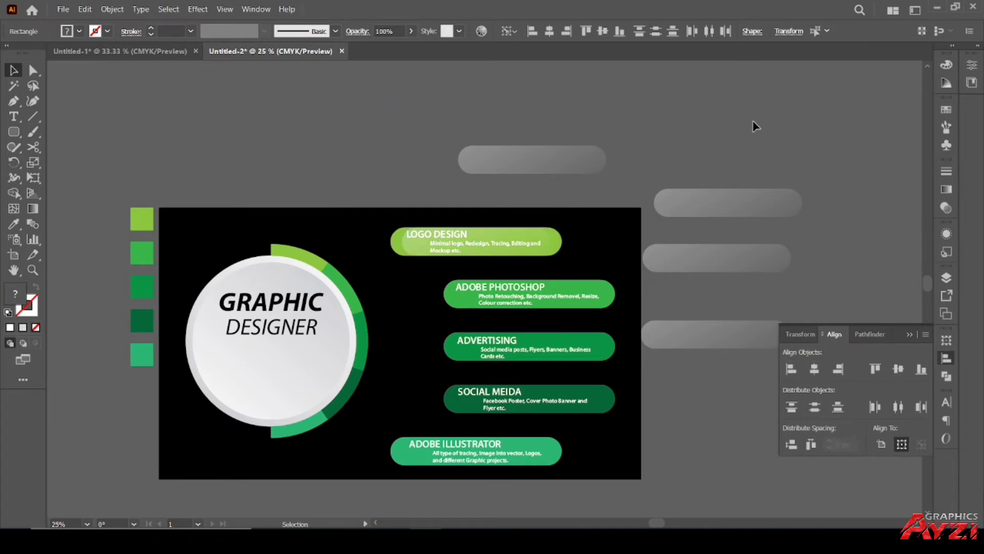
# Step: Delete the spare grey pill above the artboard and select the three remaining pills
pyautogui.scroll(1, 684, 138)
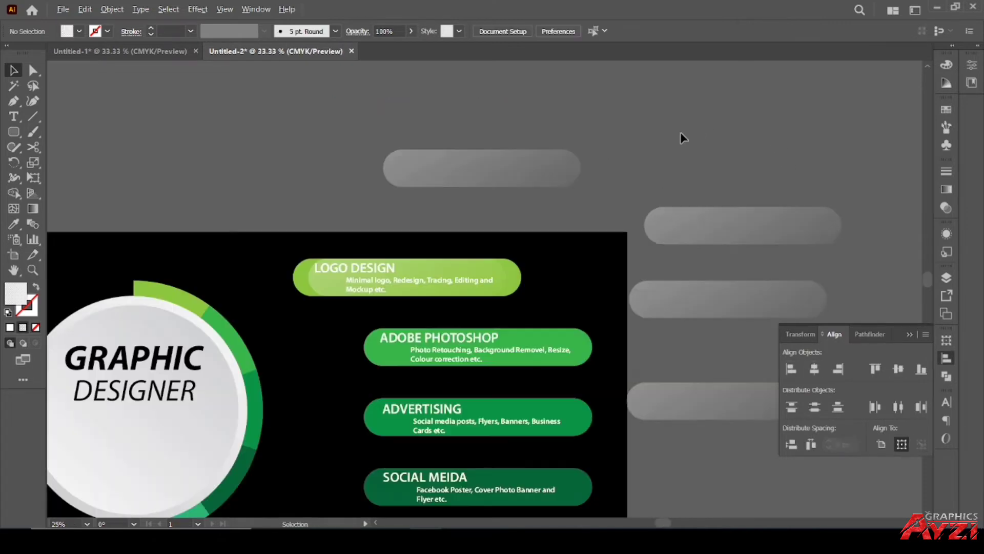
pyautogui.click(469, 266)
pyautogui.click(571, 241)
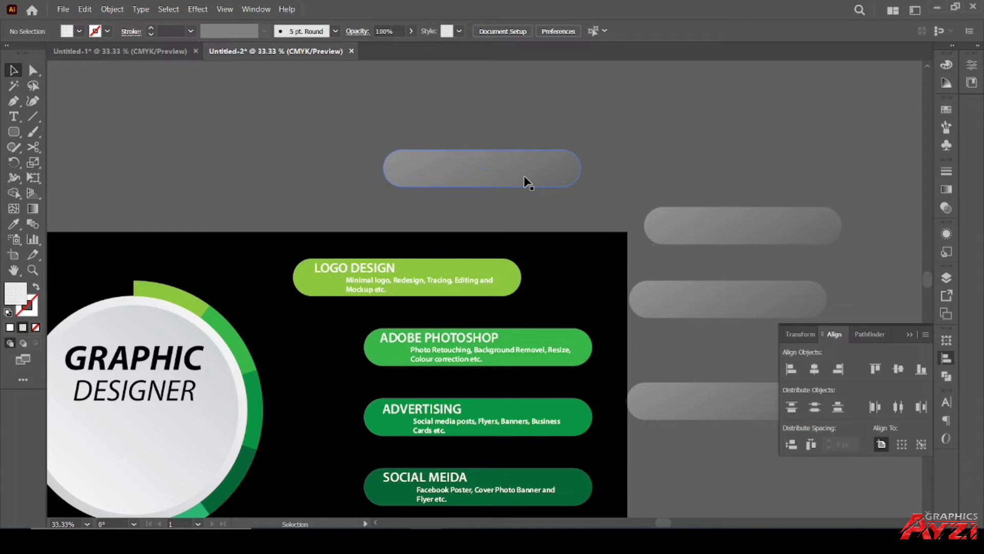
pyautogui.click(534, 166)
pyautogui.press('Delete')
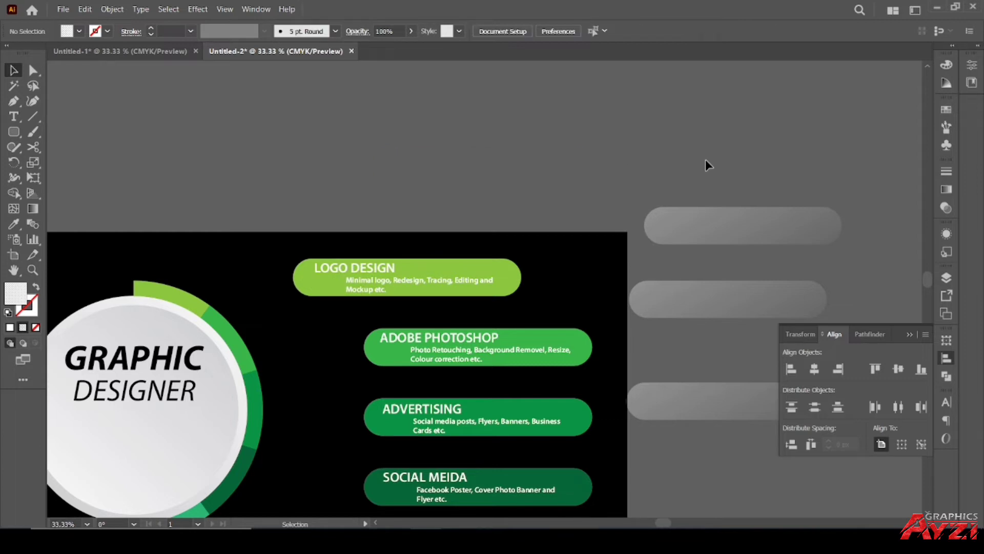
pyautogui.moveTo(708, 167)
pyautogui.mouseDown()
pyautogui.moveTo(627, 150)
pyautogui.moveTo(716, 441)
pyautogui.mouseUp()
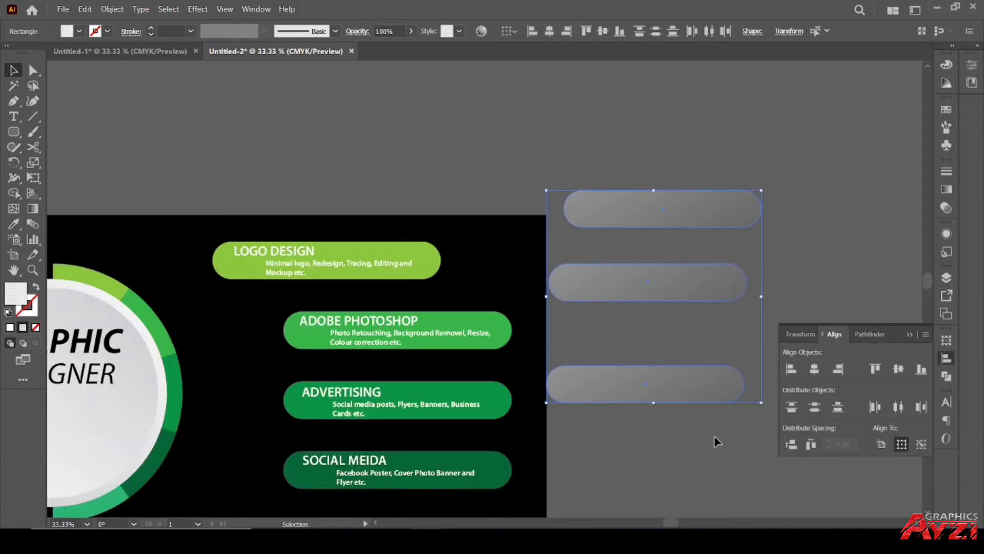
# Step: Delete the spare grey pills and make several white gradient pill copies of the LOGO DESIGN bar
pyautogui.press('Delete')
pyautogui.moveTo(431, 254); pyautogui.dragTo(479, 169)
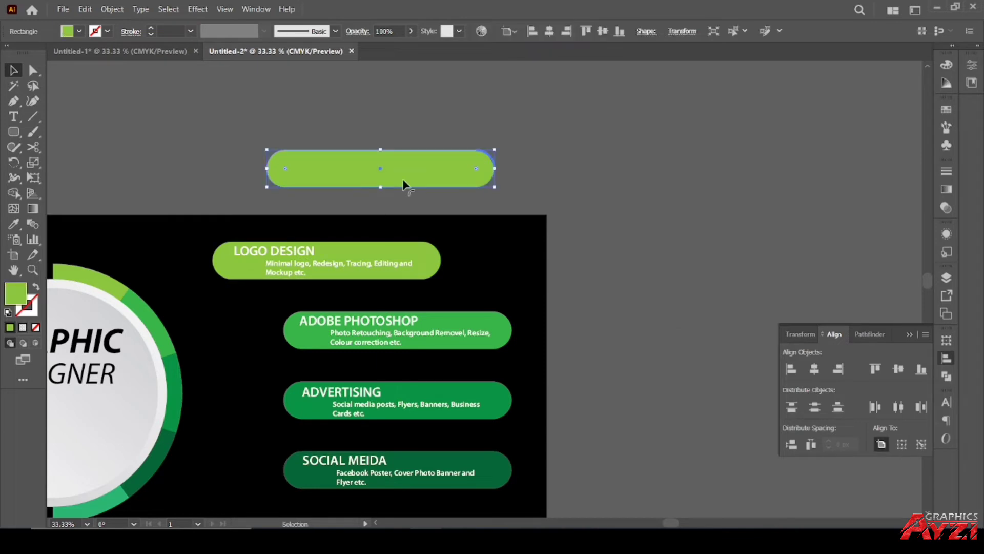
pyautogui.click(23, 327)
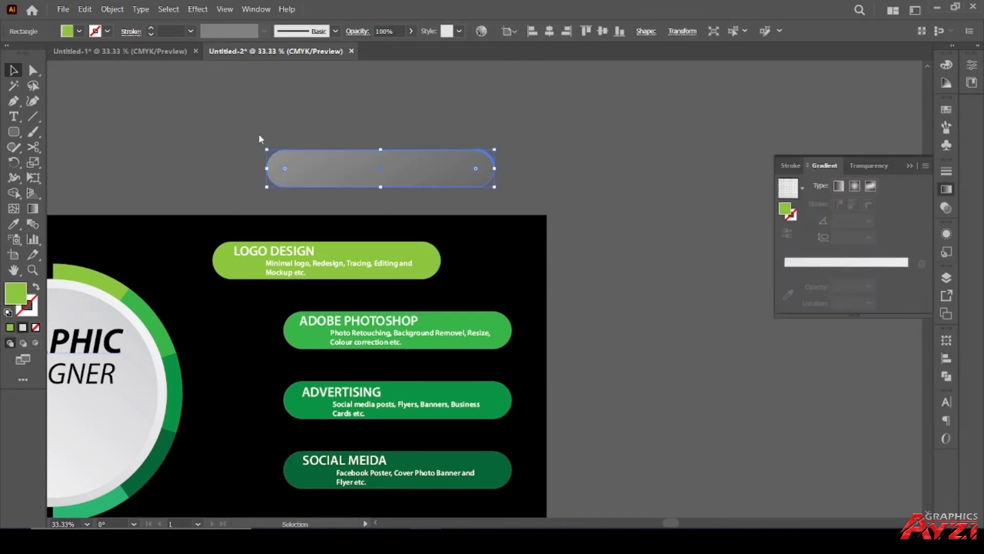
pyautogui.click(327, 97)
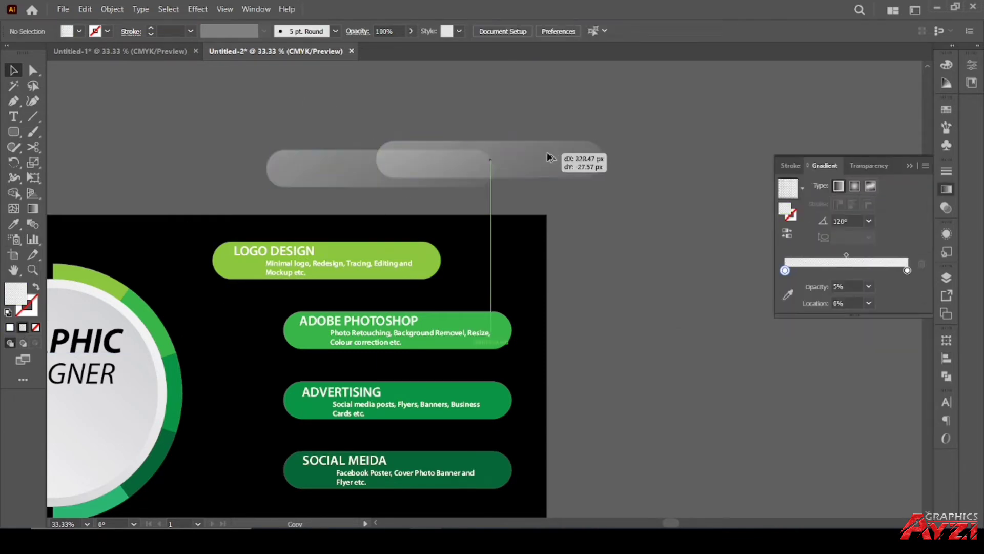
pyautogui.moveTo(432, 162)
pyautogui.mouseDown()
pyautogui.moveTo(650, 131)
pyautogui.moveTo(682, 246)
pyautogui.moveTo(665, 332)
pyautogui.mouseUp()
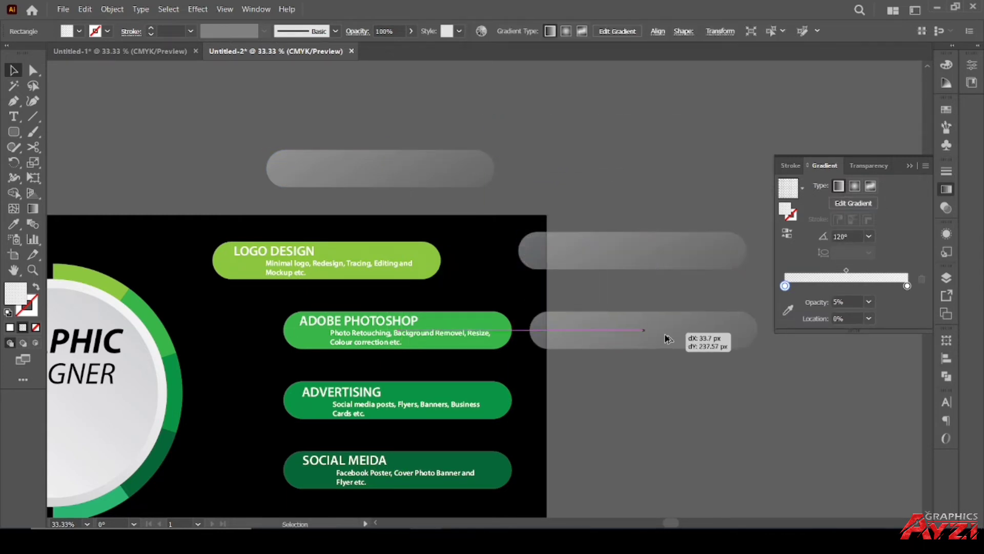
pyautogui.hotkey('ctrl', 'd')
pyautogui.hotkey('ctrl', 'd')
# Step: Centre the top gradient pill horizontally and vertically on the LOGO DESIGN bar
pyautogui.click(647, 206)
pyautogui.click(410, 167)
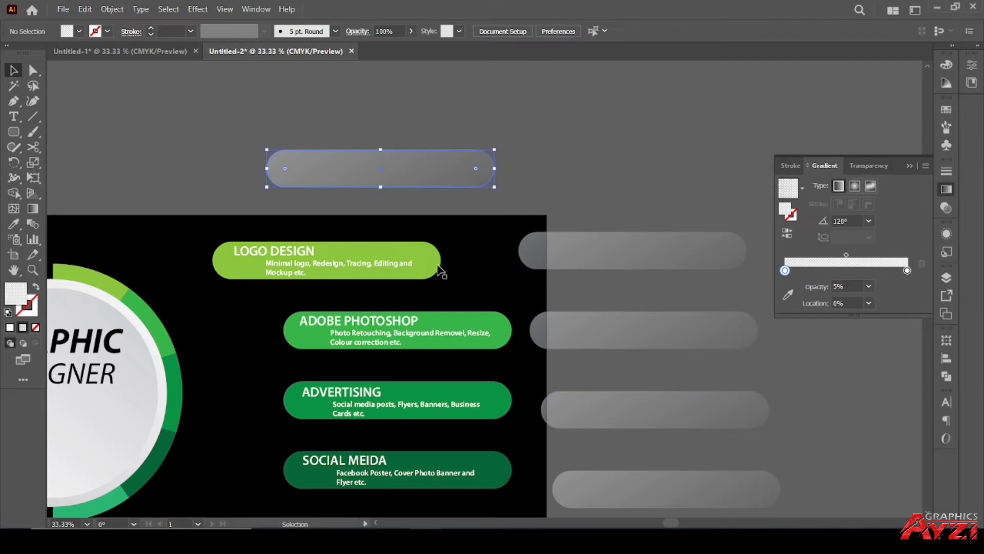
pyautogui.keyDown('shift'); pyautogui.click(440, 271); pyautogui.keyUp('shift')
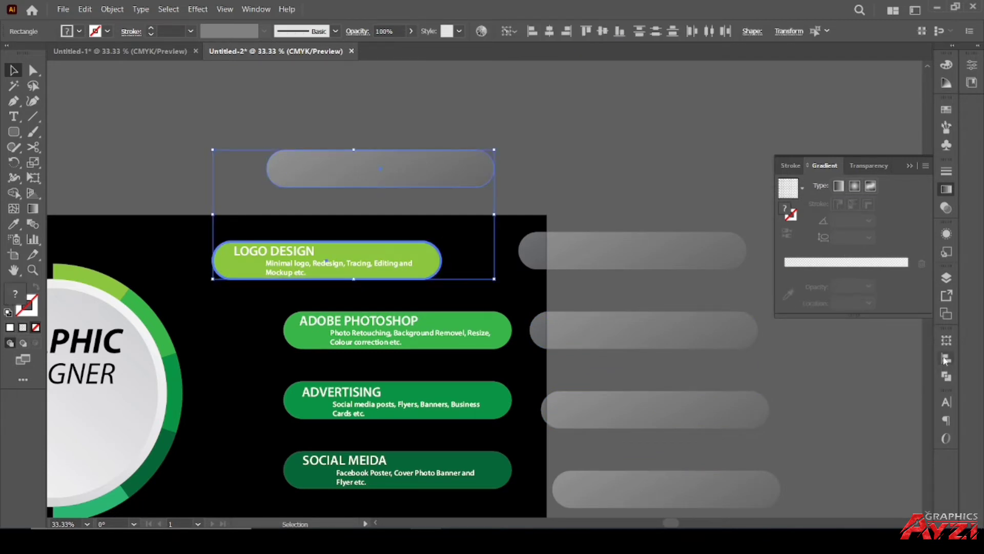
pyautogui.click(946, 359)
pyautogui.click(814, 369)
pyautogui.click(898, 369)
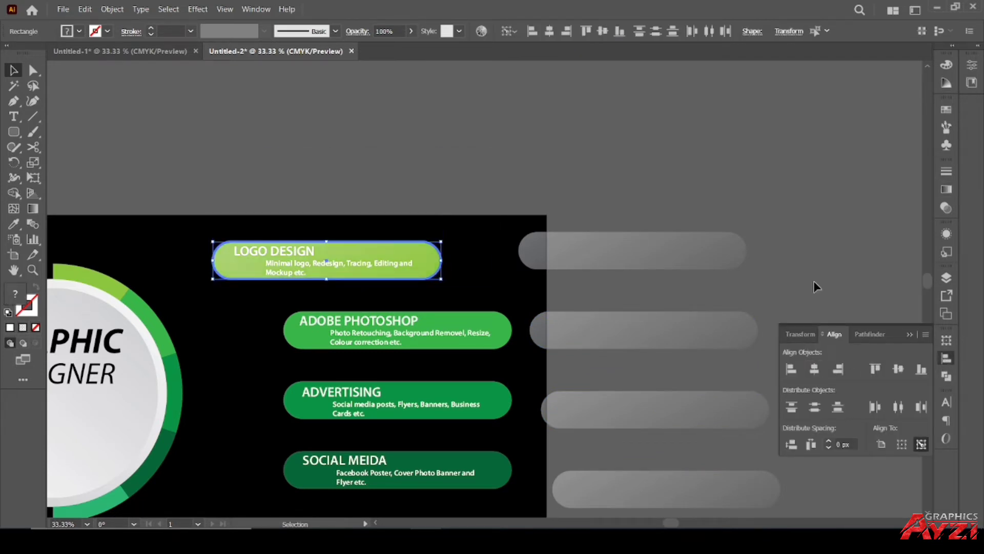
pyautogui.click(817, 286)
# Step: Centre a grey pill on the ADOBE PHOTOSHOP bar, using the bar as key object
pyautogui.click(585, 252)
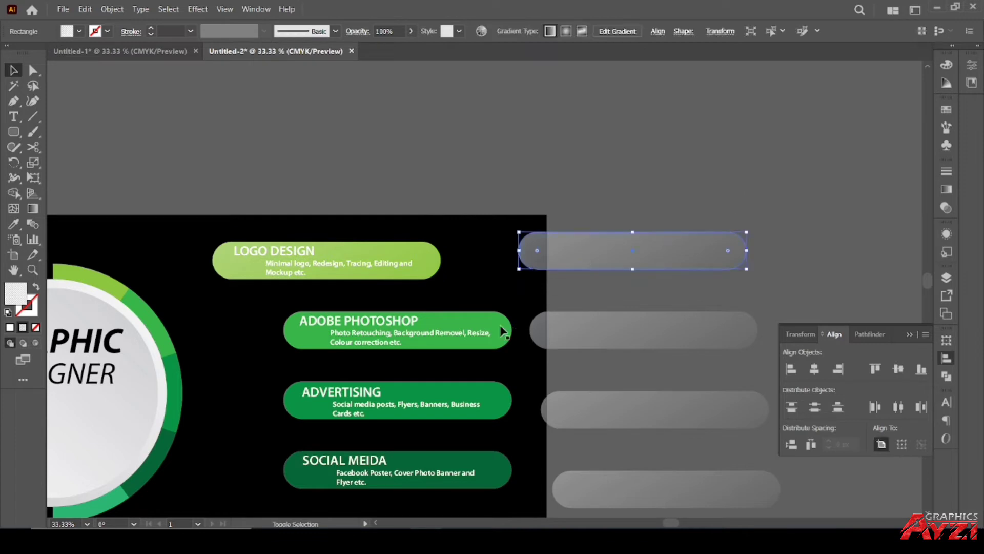
pyautogui.keyDown('shift'); pyautogui.click(500, 320); pyautogui.keyUp('shift')
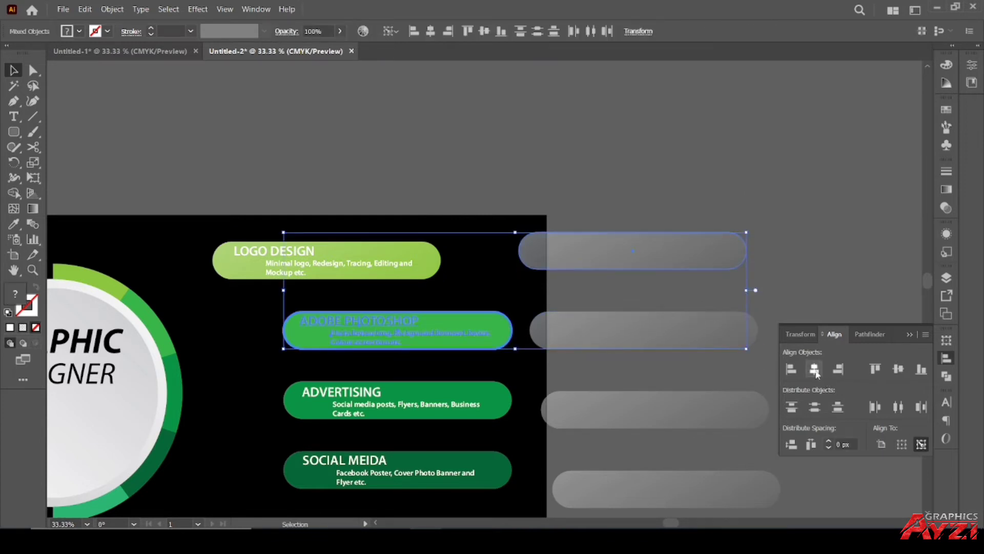
pyautogui.click(728, 244)
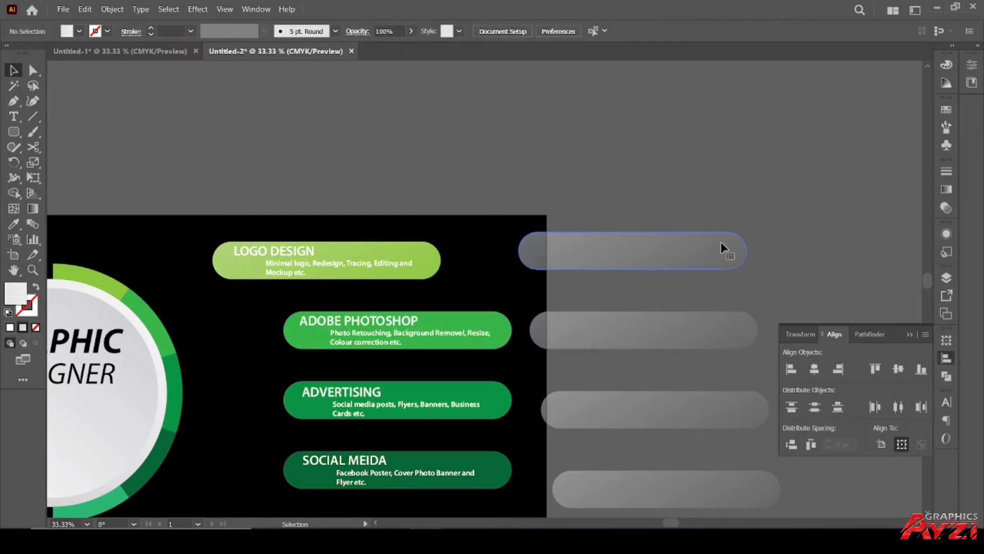
pyautogui.keyDown('shift'); pyautogui.click(500, 346); pyautogui.keyUp('shift')
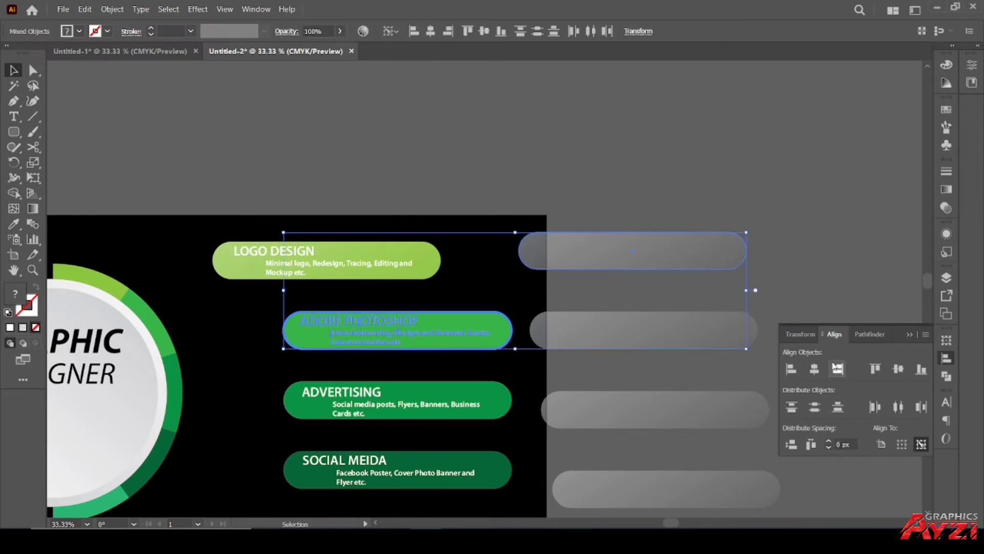
pyautogui.click(815, 369)
pyautogui.click(898, 369)
pyautogui.click(713, 213)
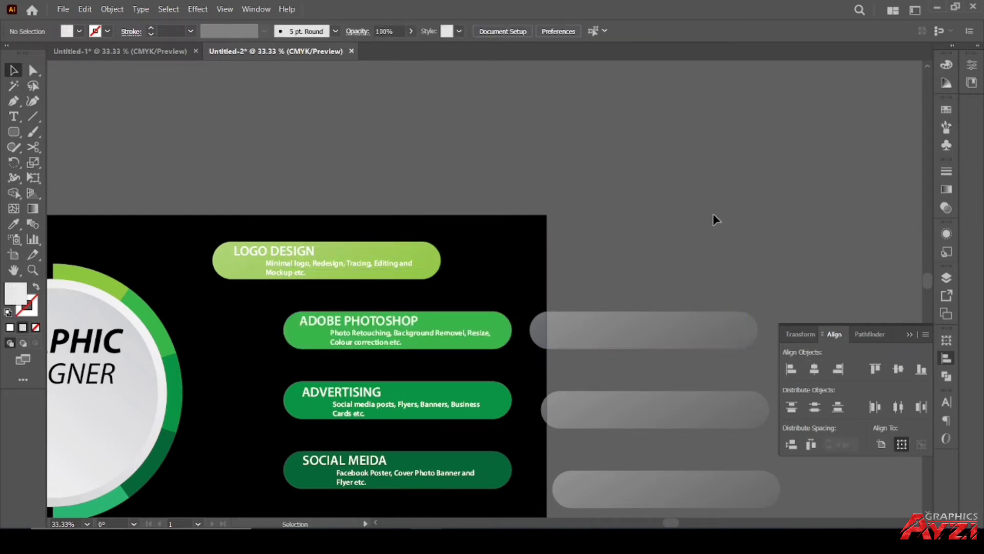
# Step: Undo and redo the recent alignment steps
pyautogui.scroll(1, 469, 323)
pyautogui.click(530, 329)
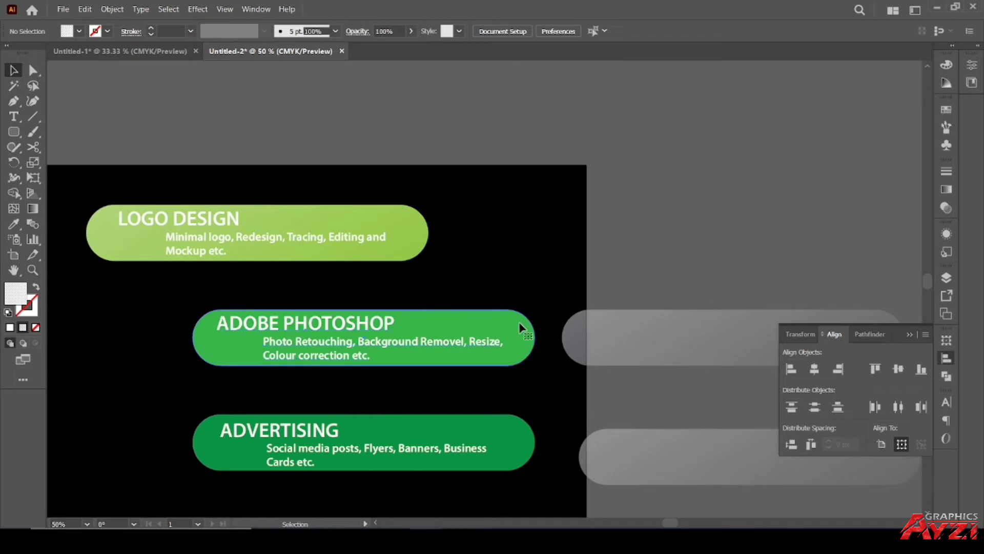
pyautogui.hotkey('ctrl', 'z')
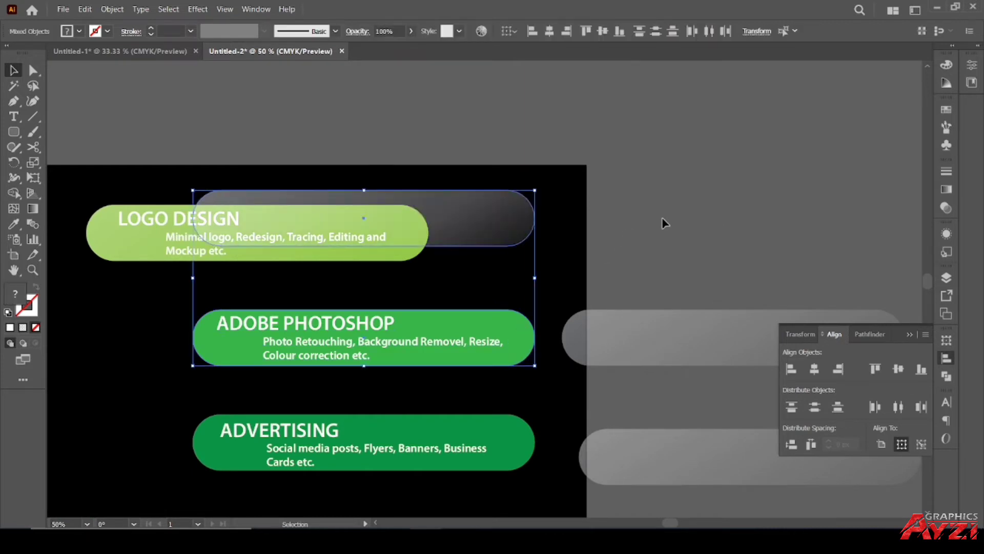
pyautogui.click(663, 218)
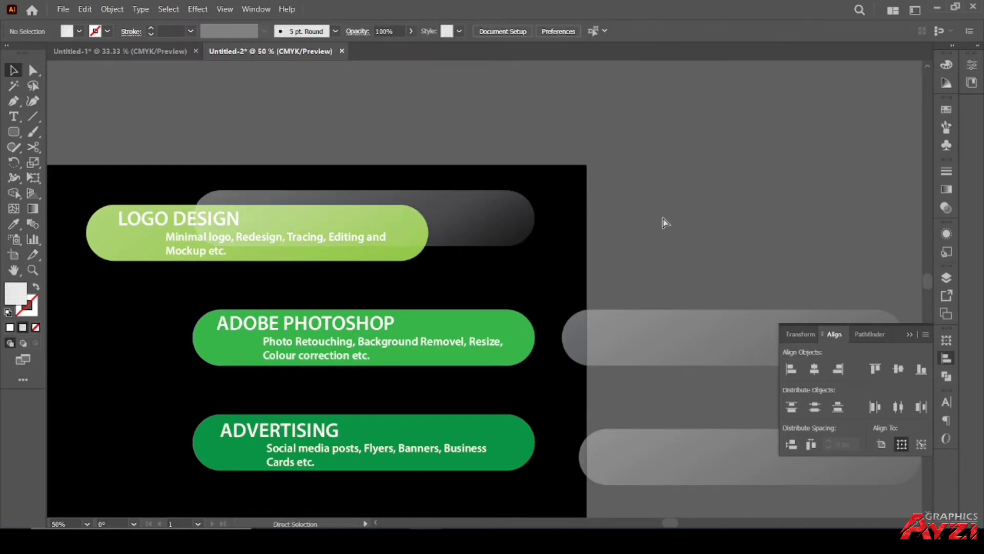
pyautogui.hotkey('ctrl', 'shift', 'z')
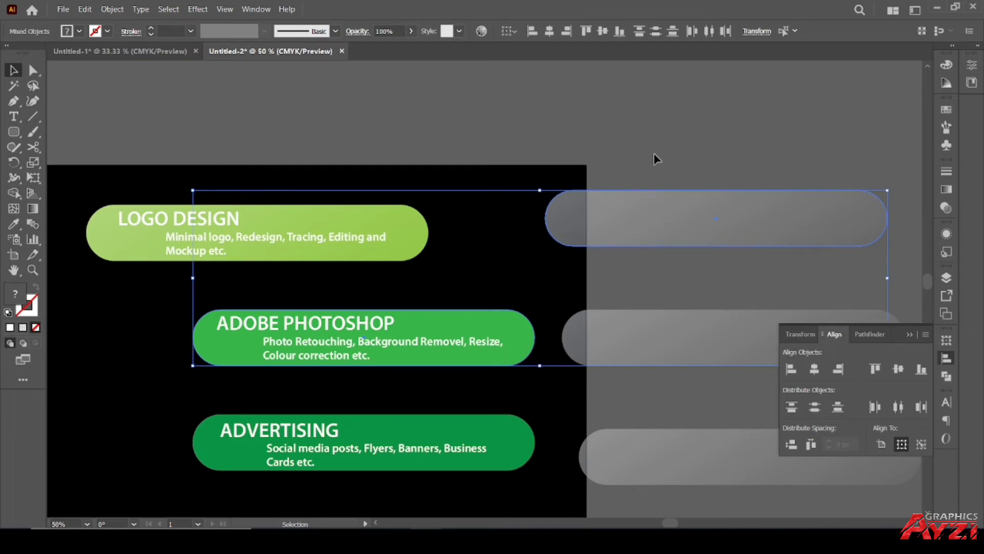
pyautogui.hotkey('ctrl', 'shift', 'z')
pyautogui.click(681, 147)
# Step: Bring the top and right grey pills in front of the green bars
pyautogui.click(405, 118)
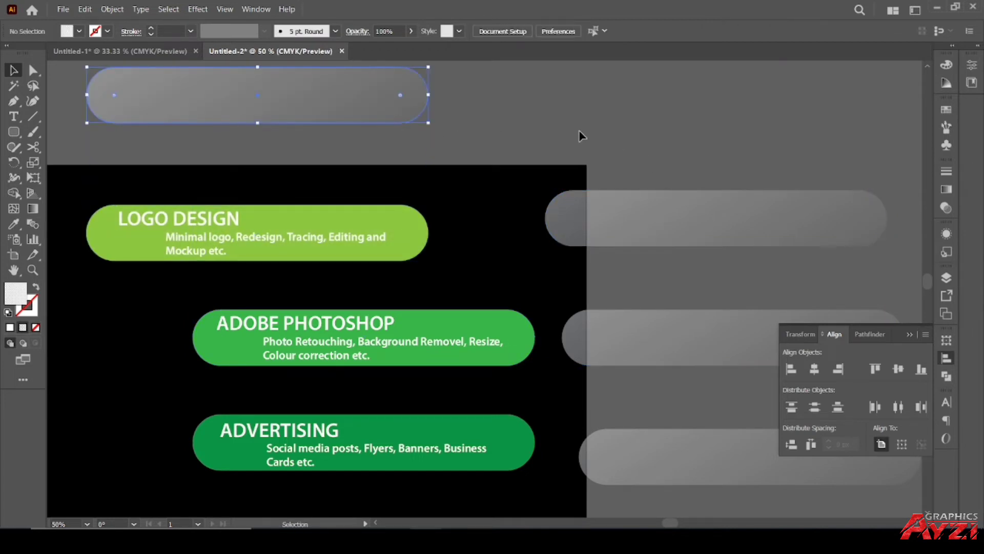
pyautogui.scroll(-1, 588, 142)
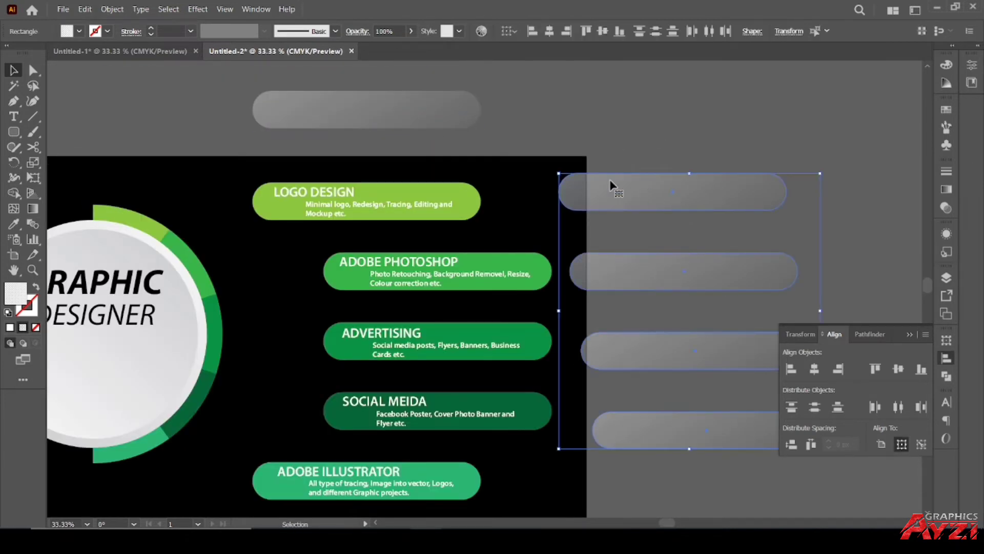
pyautogui.moveTo(758, 471); pyautogui.dragTo(454, 120)
pyautogui.rightClick(453, 119)
pyautogui.moveTo(485, 345)
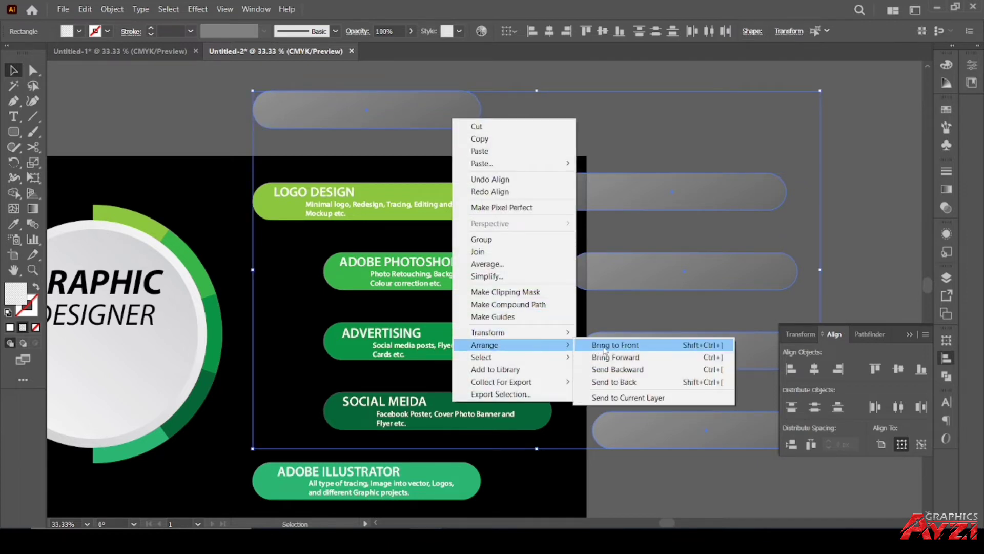
pyautogui.click(616, 345)
pyautogui.click(463, 85)
# Step: Align one pill onto the LOGO DESIGN bar and another onto ADOBE PHOTOSHOP
pyautogui.click(461, 102)
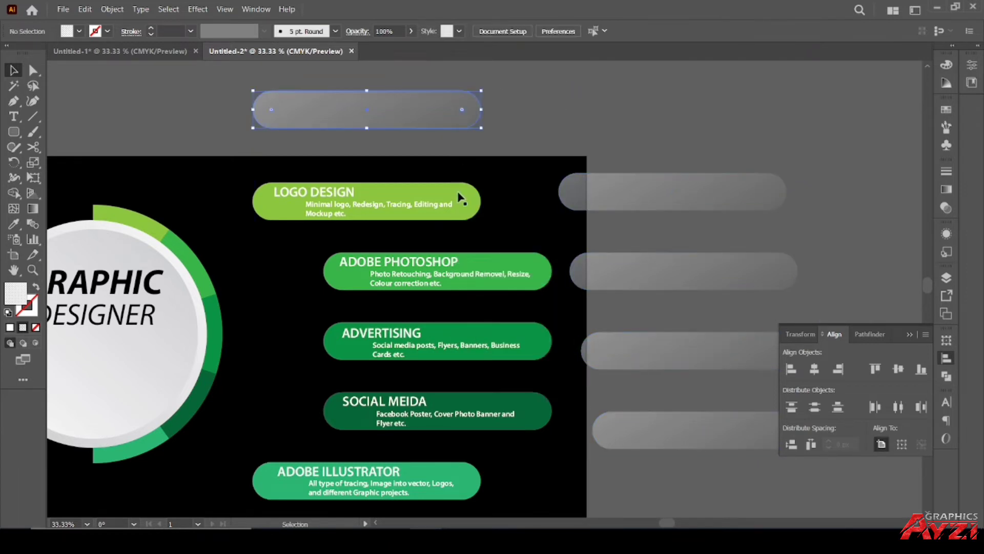
pyautogui.keyDown('shift'); pyautogui.click(480, 208); pyautogui.keyUp('shift')
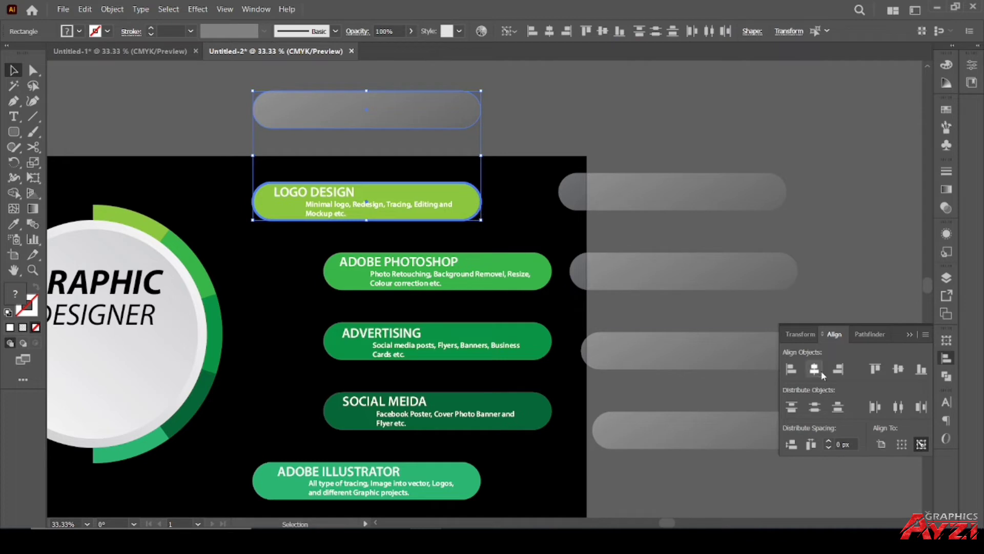
pyautogui.click(899, 369)
pyautogui.click(727, 193)
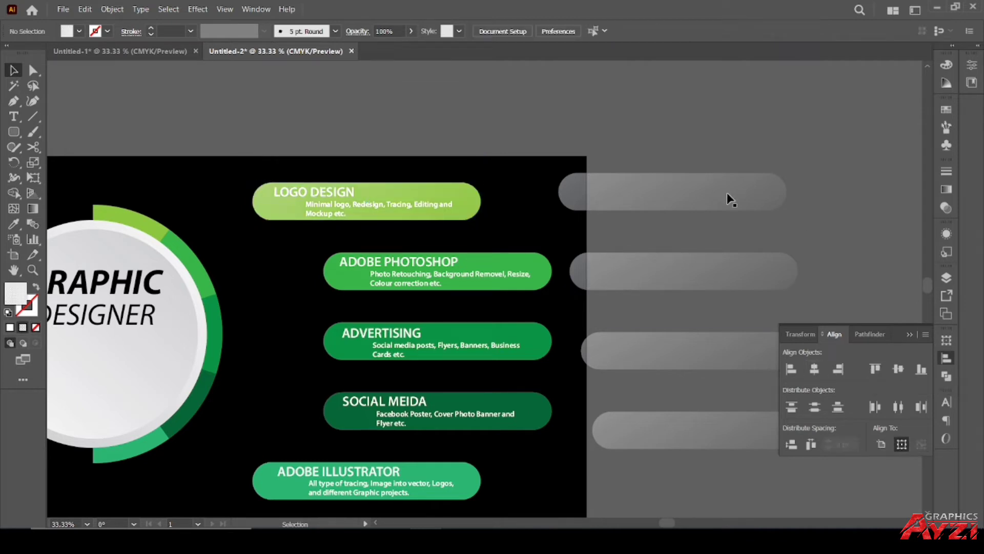
pyautogui.keyDown('shift'); pyautogui.click(536, 261); pyautogui.keyUp('shift')
pyautogui.click(536, 261)
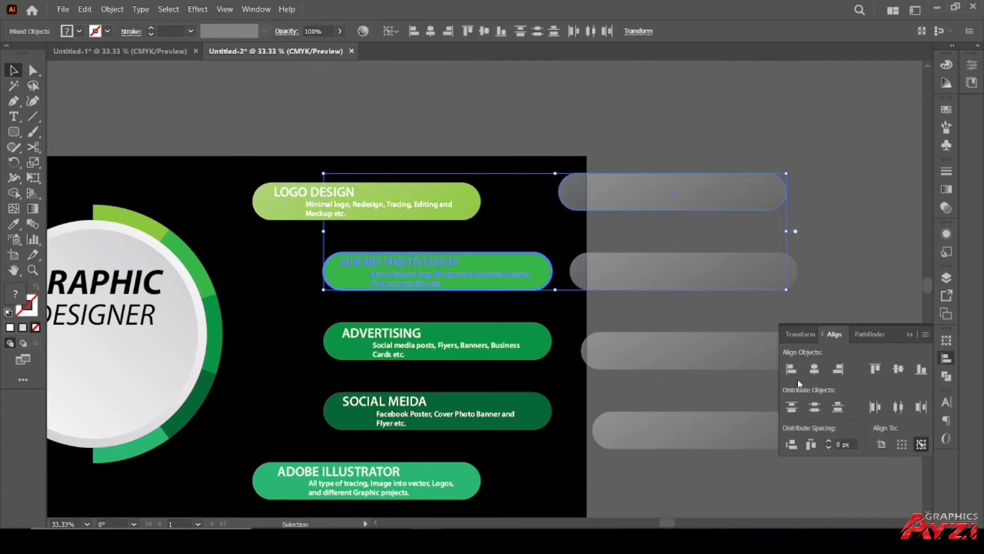
pyautogui.click(815, 369)
pyautogui.click(874, 370)
pyautogui.click(757, 220)
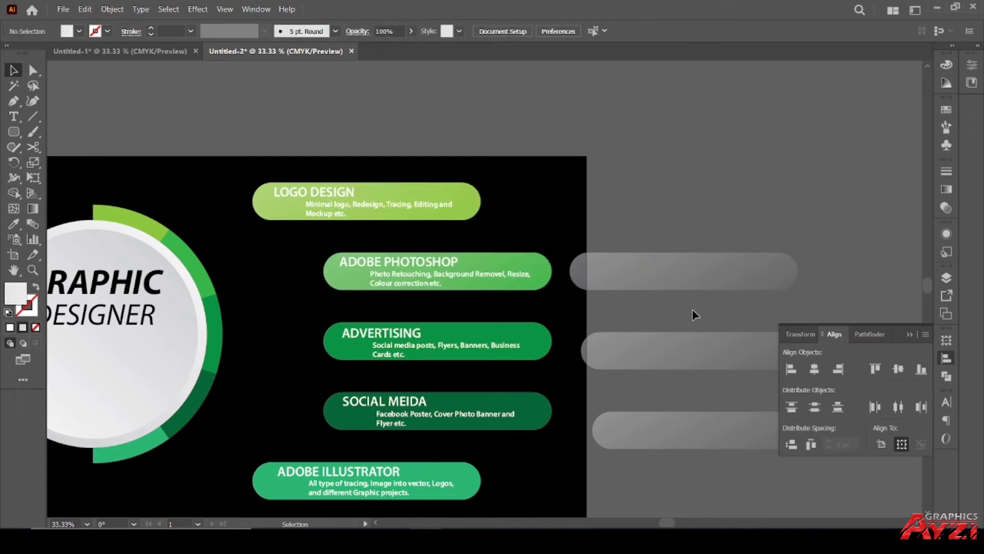
# Step: Centre pills on the ADVERTISING and SOCIAL MEIDA bars as key objects
pyautogui.click(620, 351)
pyautogui.keyDown('shift'); pyautogui.click(550, 349); pyautogui.keyUp('shift')
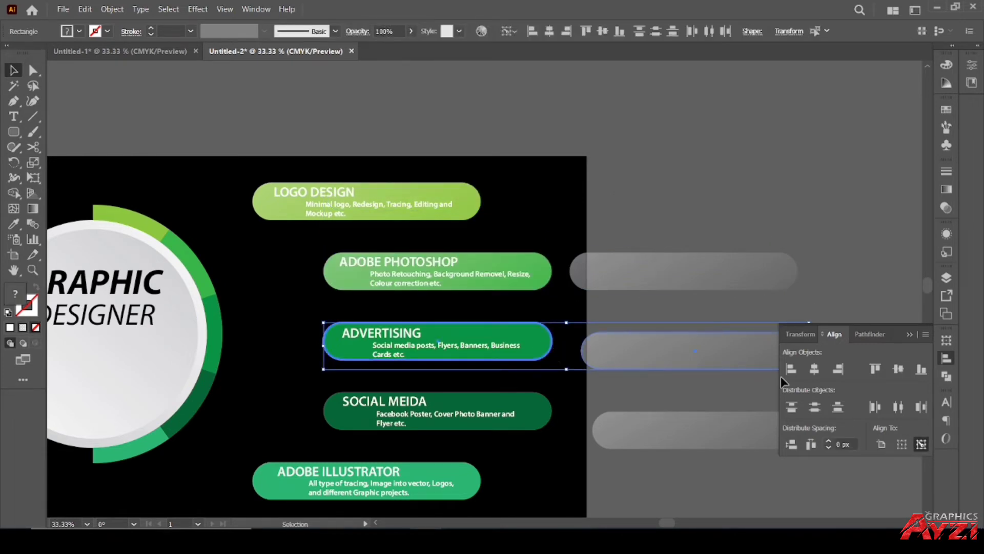
pyautogui.click(814, 369)
pyautogui.click(899, 369)
pyautogui.click(706, 376)
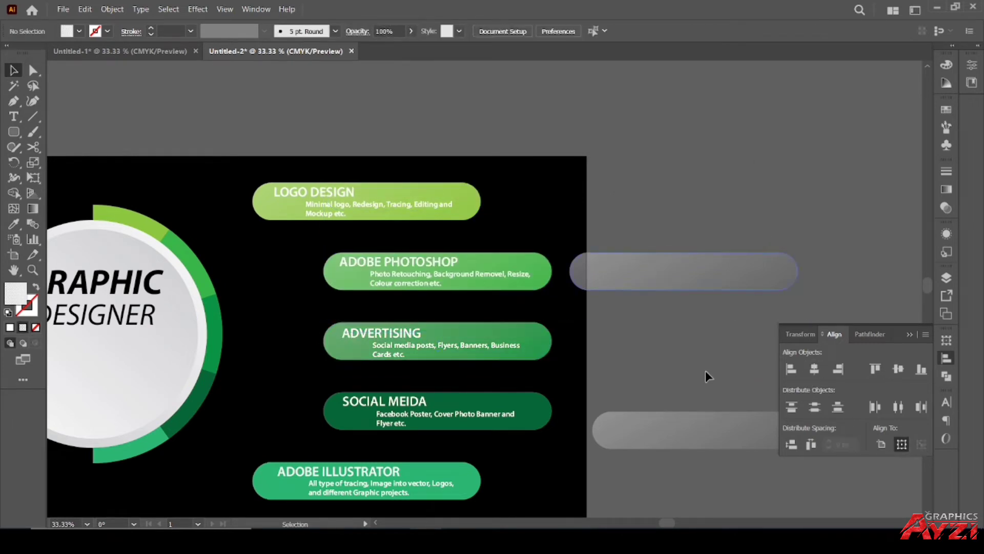
pyautogui.click(662, 427)
pyautogui.keyDown('shift'); pyautogui.click(549, 427); pyautogui.keyUp('shift')
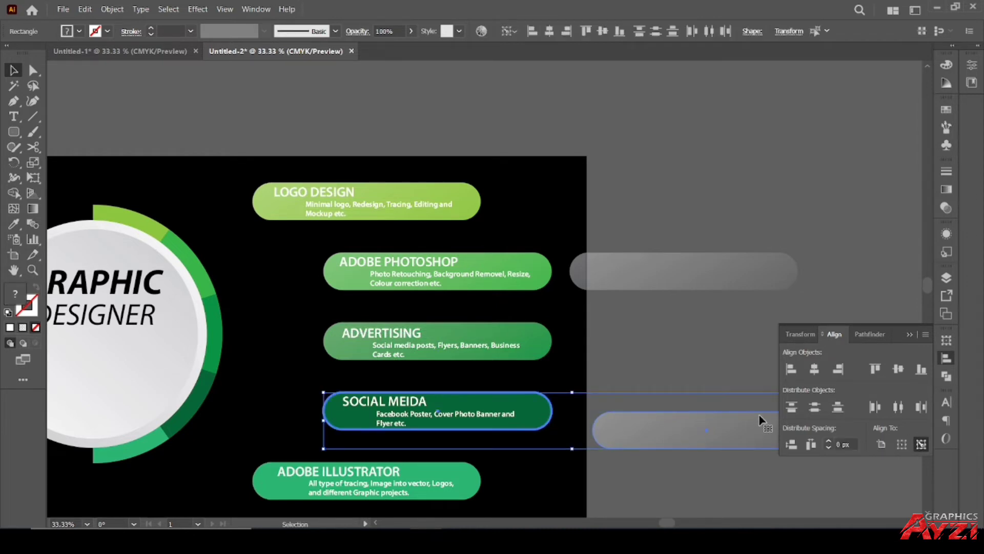
pyautogui.click(815, 369)
pyautogui.click(898, 369)
# Step: Centre the last pill on the ADOBE ILLUSTRATOR bar and zoom out to the artboard
pyautogui.click(727, 264)
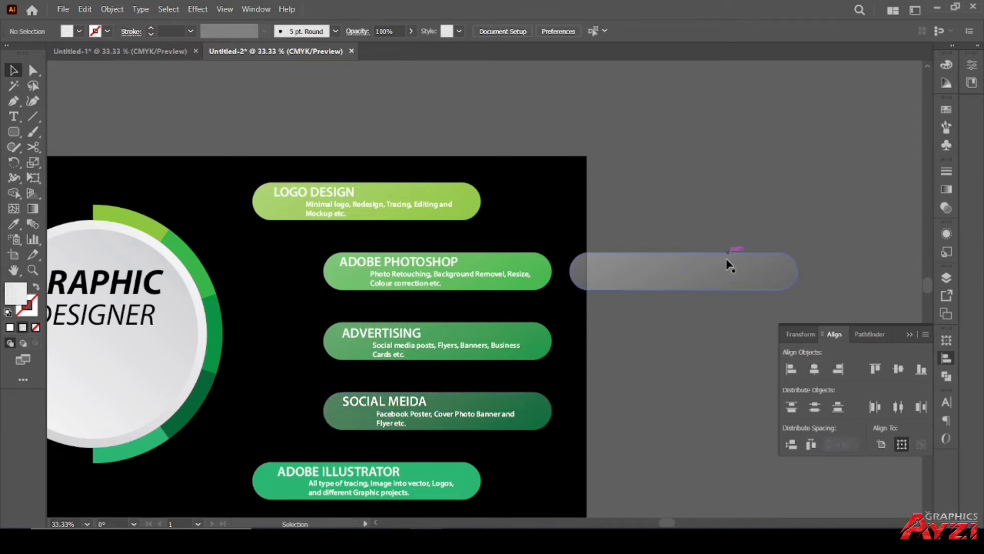
pyautogui.keyDown('shift'); pyautogui.click(474, 477); pyautogui.keyUp('shift')
pyautogui.click(475, 478)
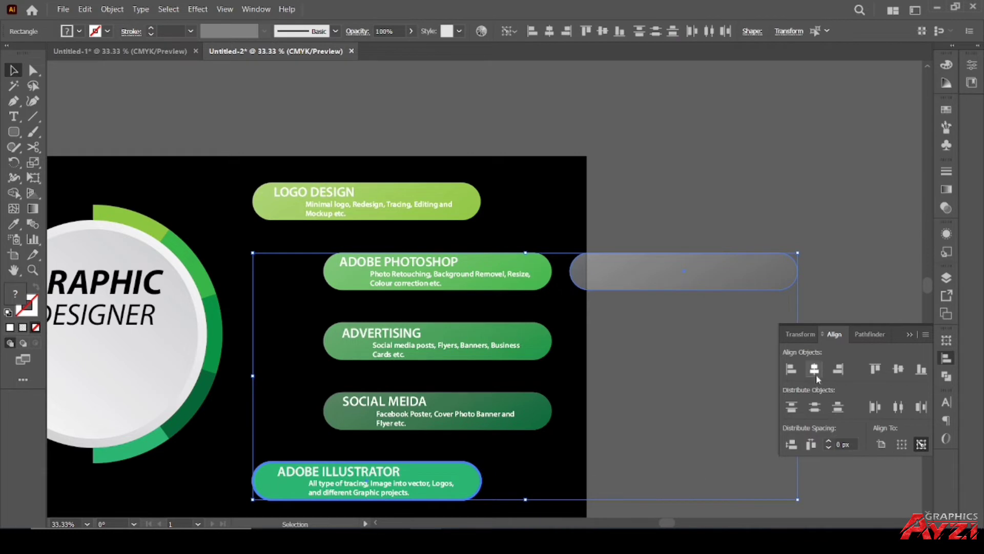
pyautogui.click(814, 369)
pyautogui.click(898, 369)
pyautogui.click(766, 265)
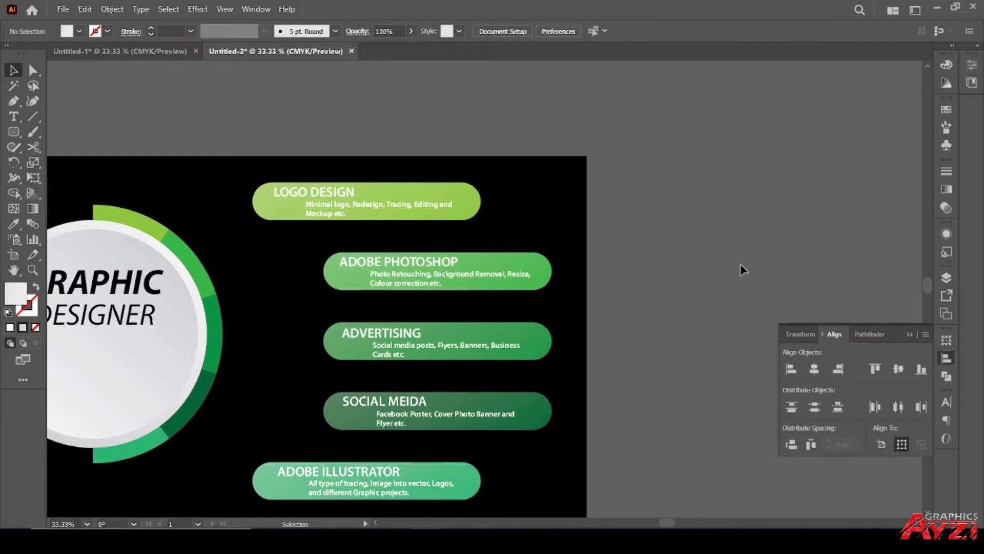
pyautogui.hotkey('ctrl', '-')
# Step: Marquee-select each service pill in turn, then all five together
pyautogui.moveTo(615, 183); pyautogui.dragTo(461, 233)
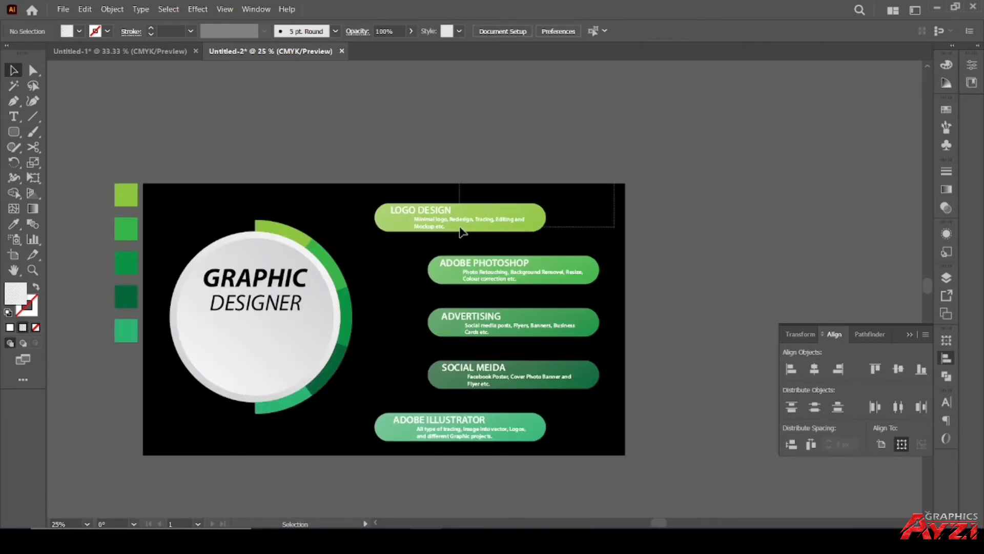
pyautogui.click(654, 248)
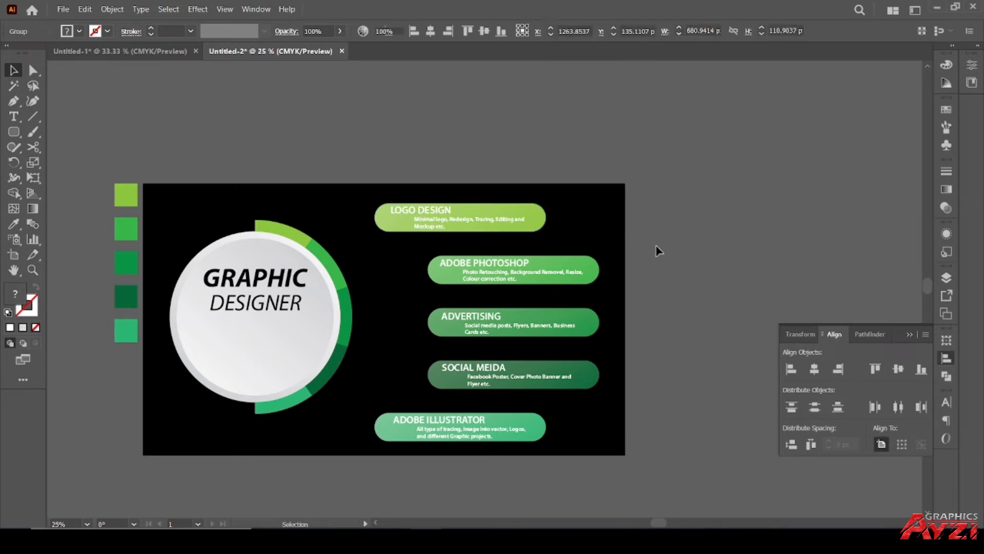
pyautogui.click(559, 283)
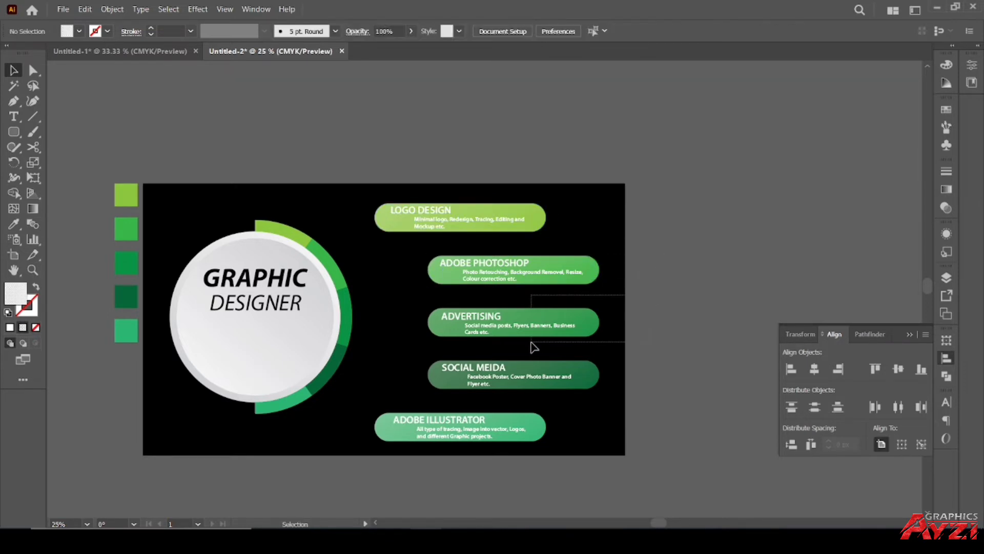
pyautogui.moveTo(646, 308); pyautogui.dragTo(532, 345)
pyautogui.moveTo(645, 350); pyautogui.dragTo(533, 387)
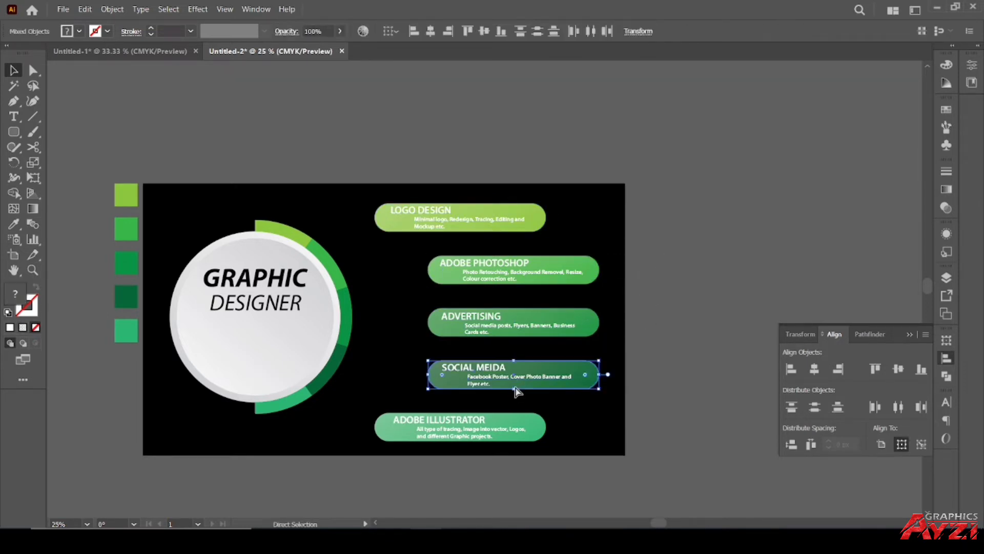
pyautogui.moveTo(638, 399); pyautogui.dragTo(467, 453)
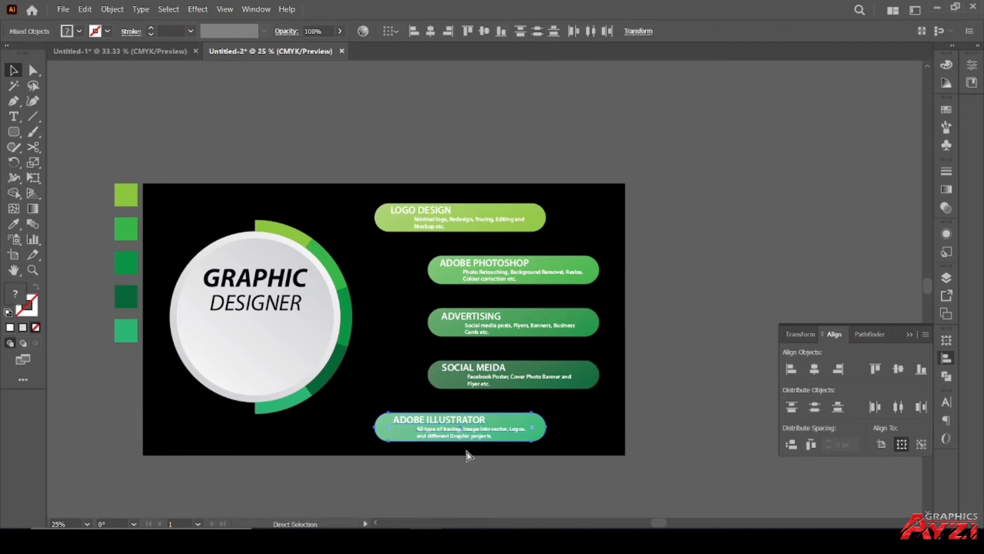
pyautogui.moveTo(708, 193)
pyautogui.mouseDown()
pyautogui.moveTo(369, 501)
pyautogui.moveTo(408, 486)
pyautogui.mouseUp()
# Step: Deselect, zoom in, close the Align panel and switch to Untitled-1
pyautogui.press('v')
pyautogui.click(329, 141)
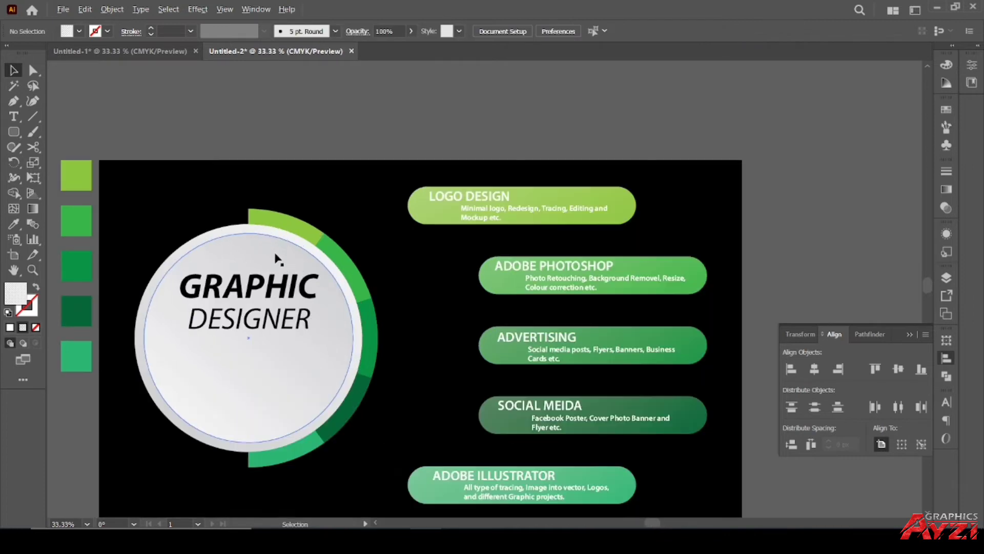
pyautogui.hotkey('ctrl', '+')
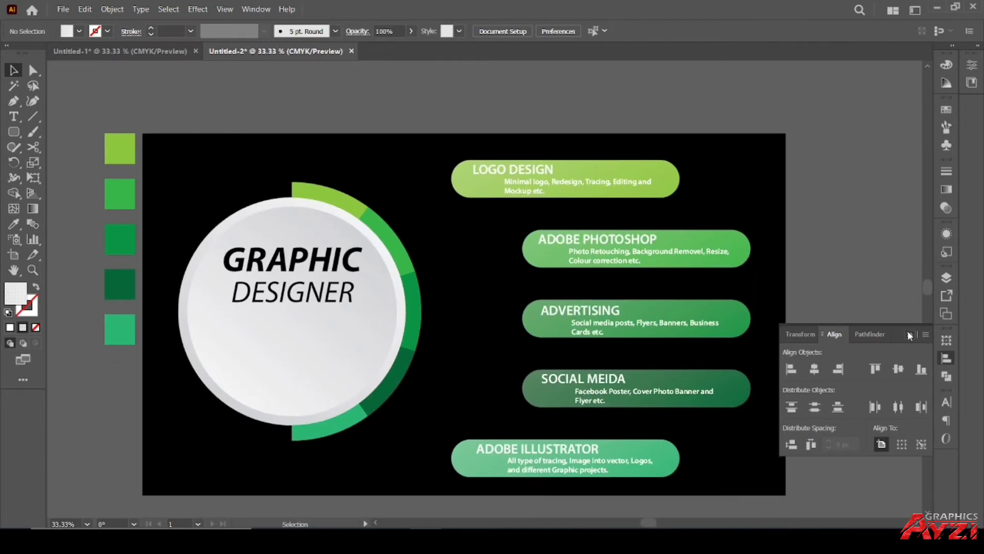
pyautogui.click(908, 334)
pyautogui.click(144, 52)
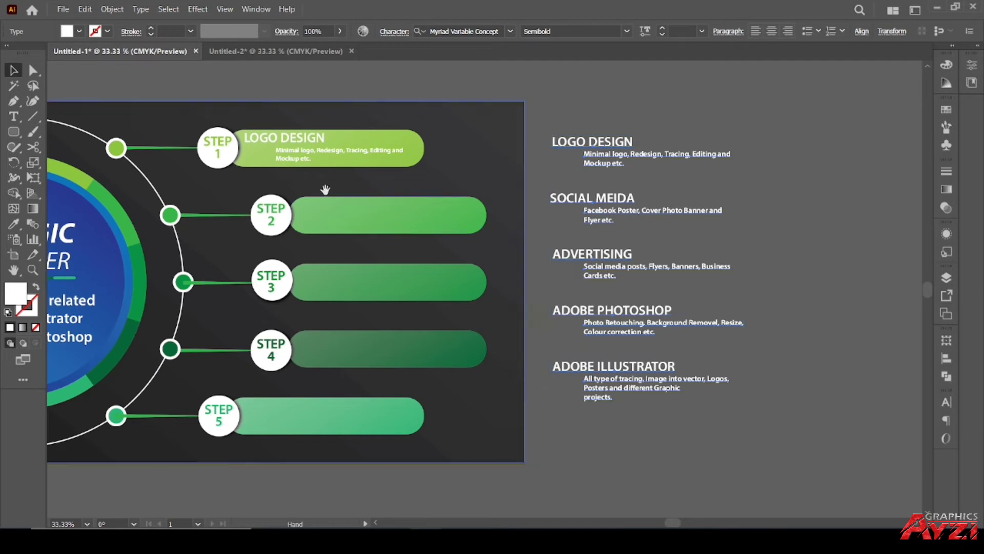
# Step: Grab the GRAPGIC DESIGNER title, underline and description in Untitled-1, then return to Untitled-2
pyautogui.moveTo(325, 191); pyautogui.dragTo(524, 191)
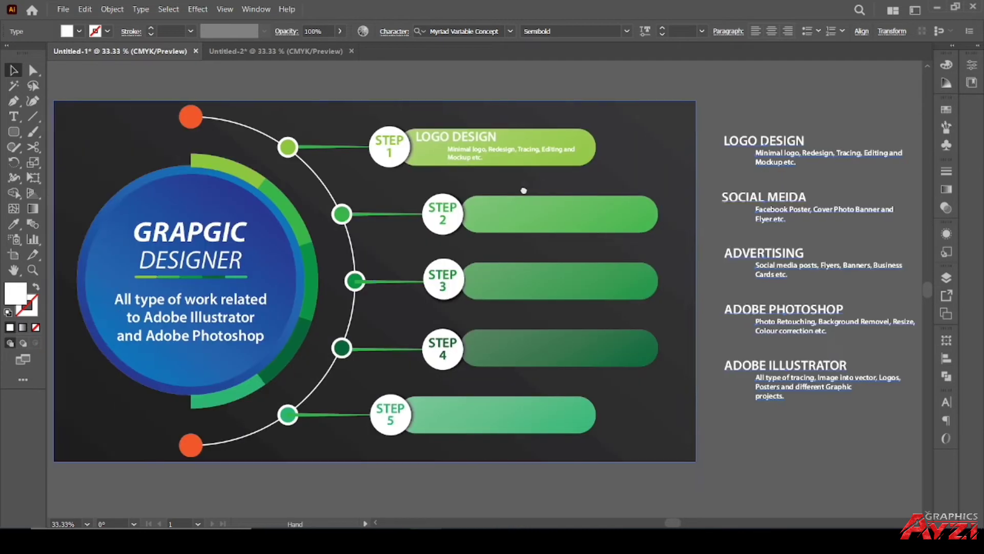
pyautogui.click(226, 233)
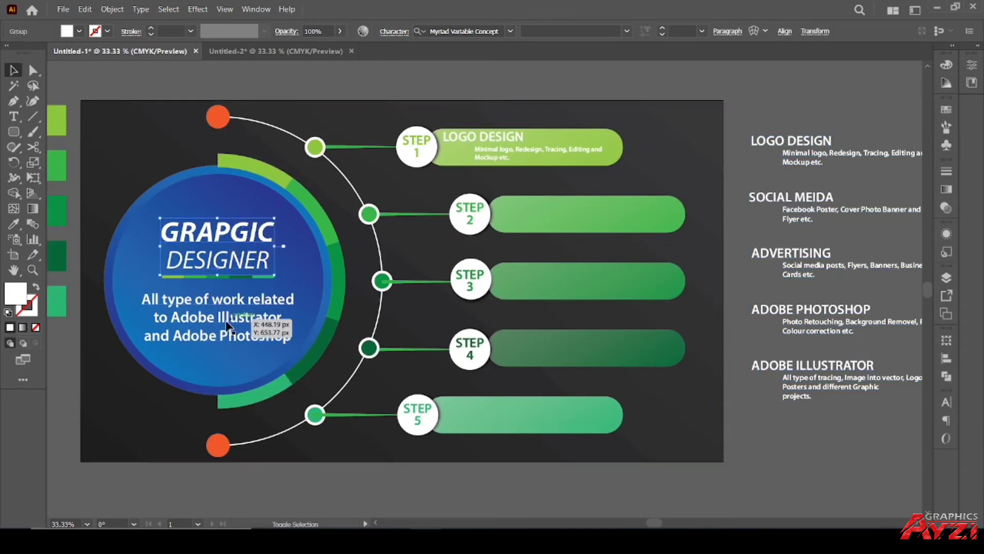
pyautogui.click(178, 277)
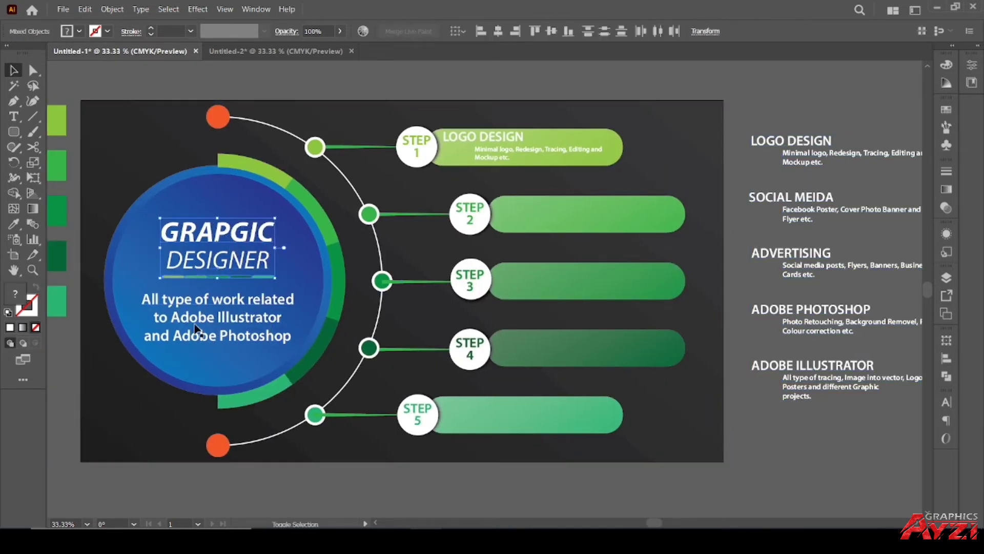
pyautogui.click(261, 54)
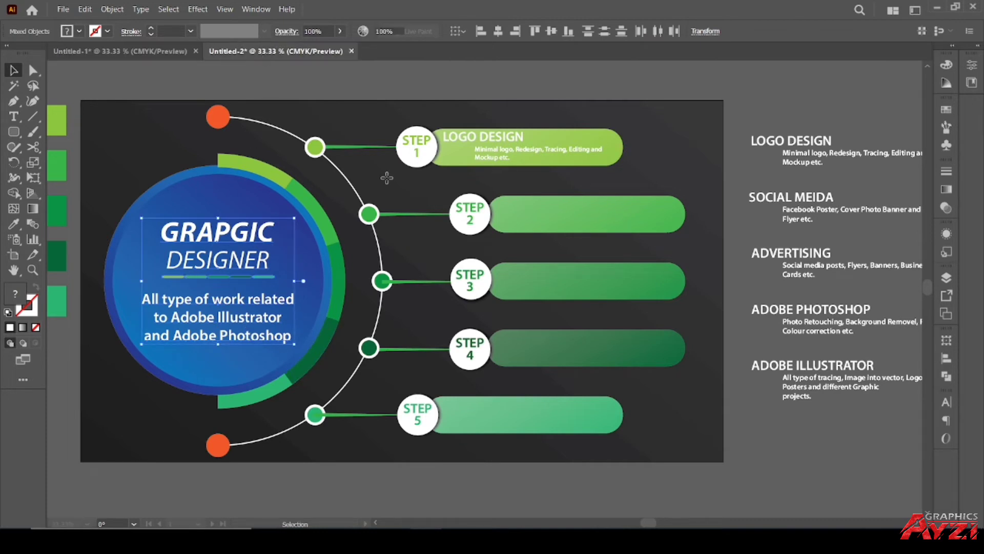
# Step: Replace the old GRAPHIC DESIGNER text with the pasted caption and centre it on the grey circle
pyautogui.click(328, 261)
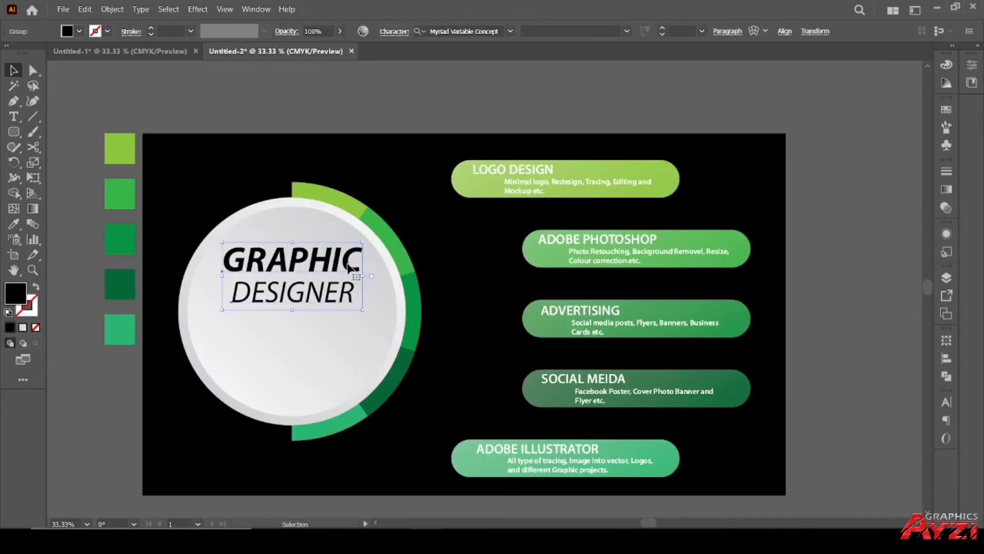
pyautogui.press('Delete')
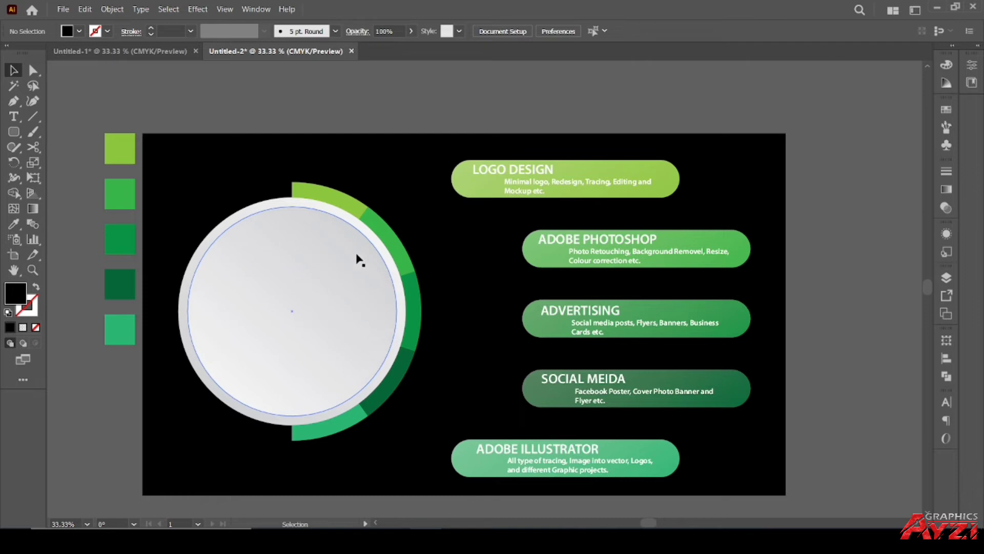
pyautogui.hotkey('ctrl', 'v')
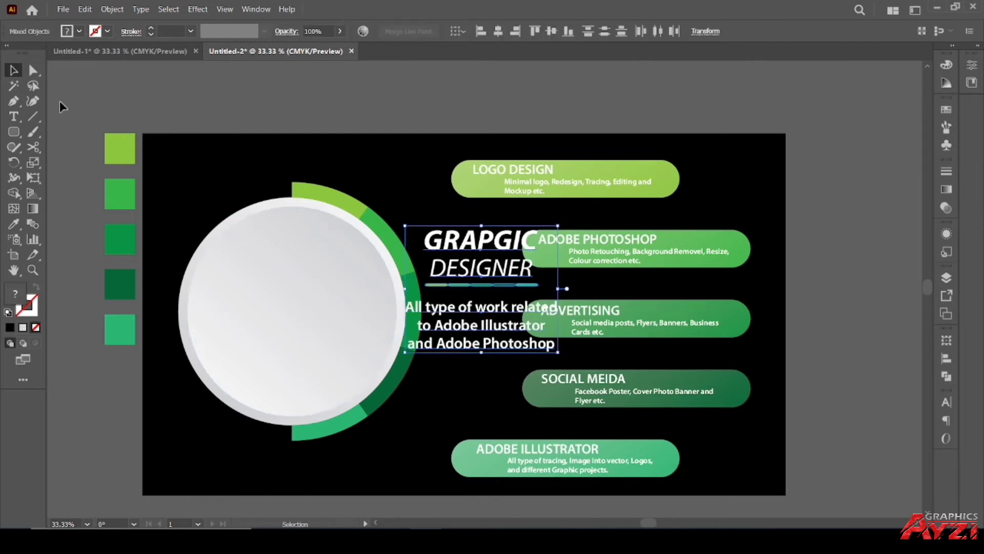
pyautogui.keyDown('shift'); pyautogui.click(207, 277); pyautogui.keyUp('shift')
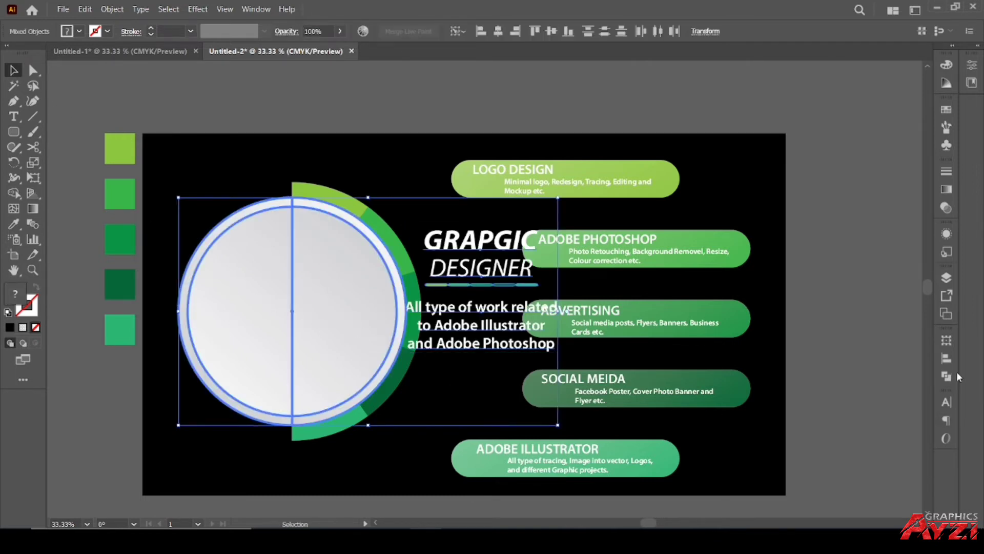
pyautogui.click(941, 362)
pyautogui.click(816, 370)
pyautogui.click(898, 370)
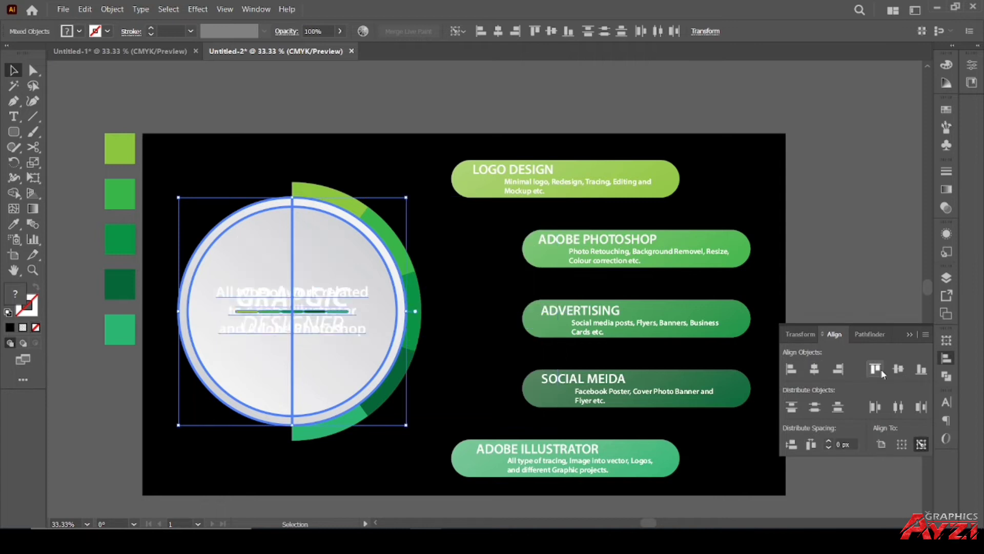
# Step: Undo the vertical centring and select the title group and description text
pyautogui.hotkey('ctrl', 'z')
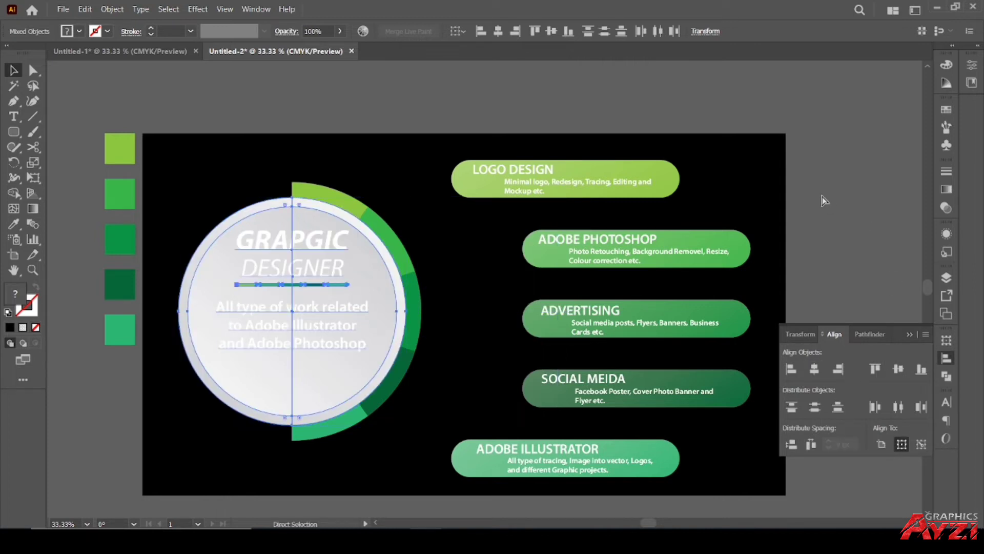
pyautogui.click(845, 178)
pyautogui.click(336, 268)
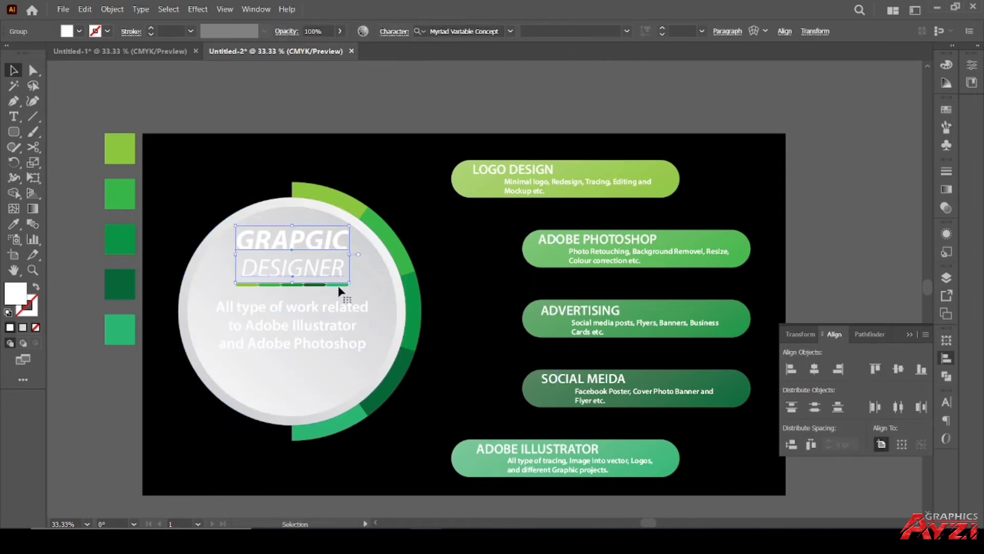
pyautogui.keyDown('shift'); pyautogui.click(321, 306); pyautogui.keyUp('shift')
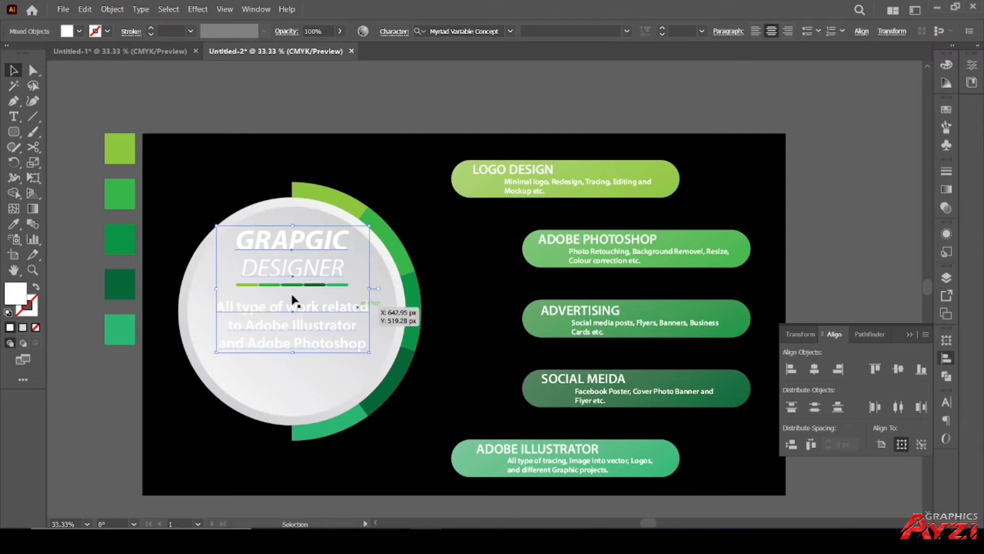
# Step: Make the caption and description text black from the Swatches panel
pyautogui.click(953, 110)
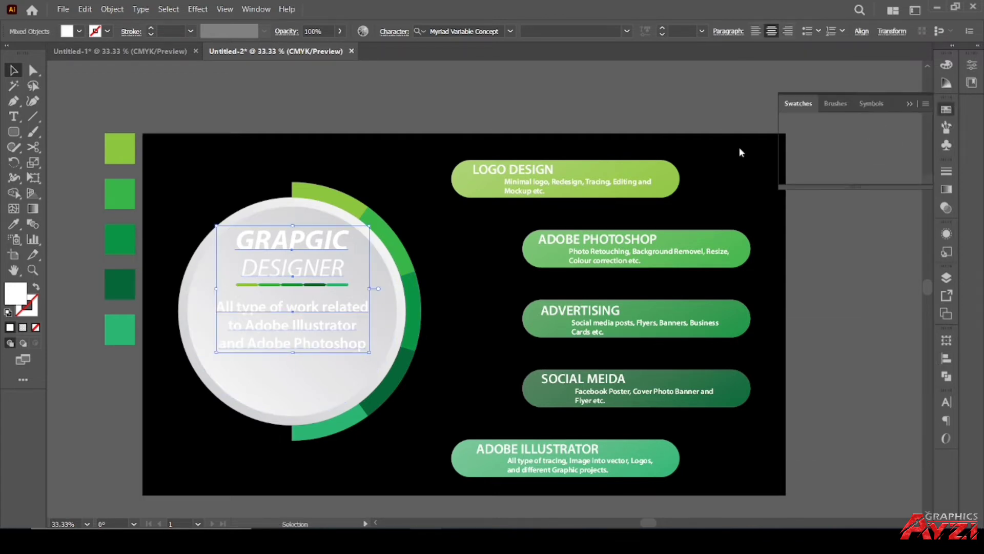
pyautogui.click(814, 146)
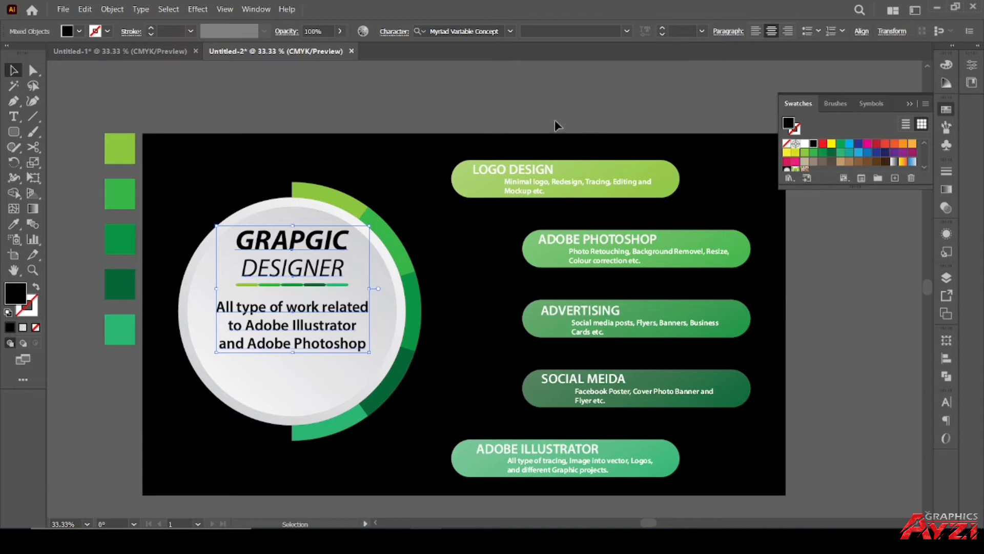
pyautogui.press('a')
pyautogui.click(334, 284)
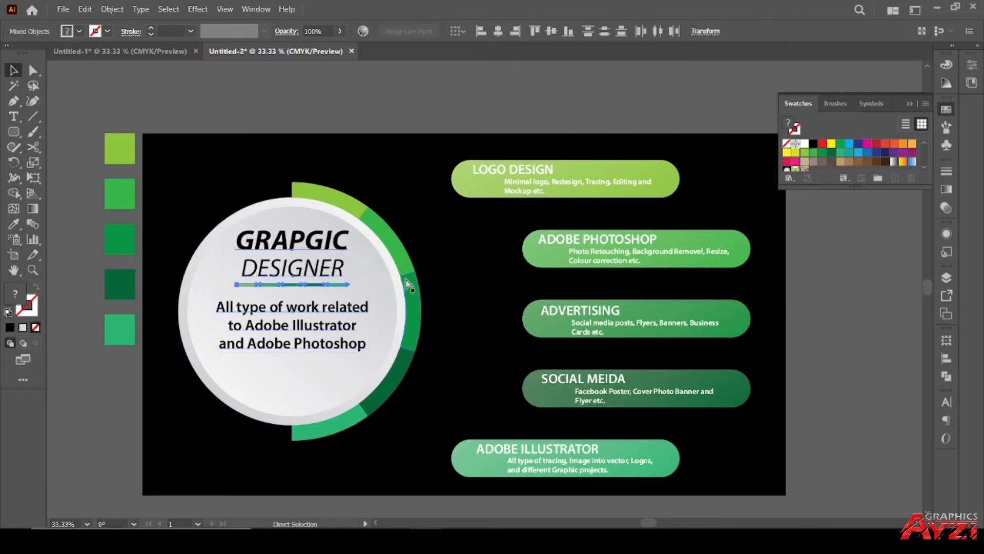
pyautogui.click(374, 311)
pyautogui.press('v')
# Step: Vertically centre the text within the grey circle and deselect everything
pyautogui.click(268, 395)
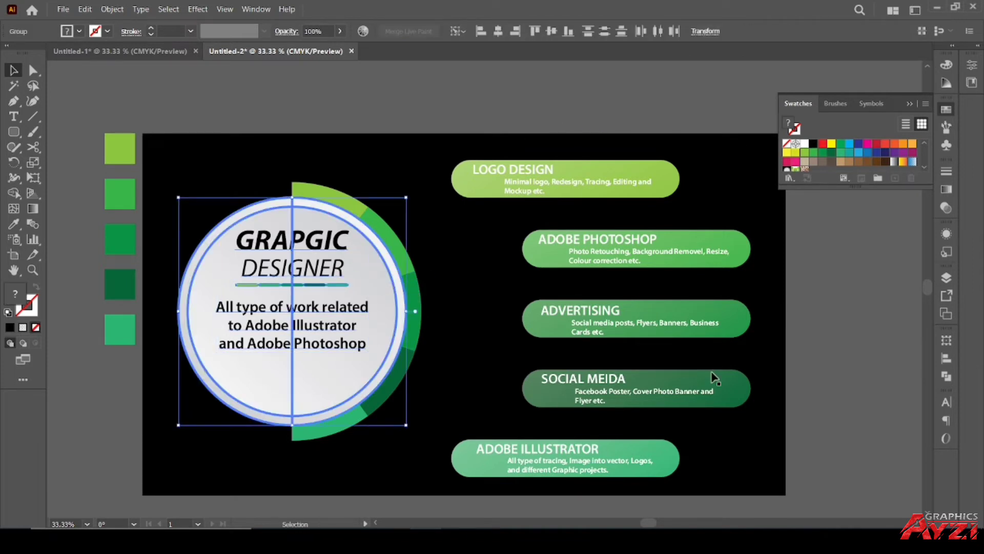
pyautogui.click(945, 358)
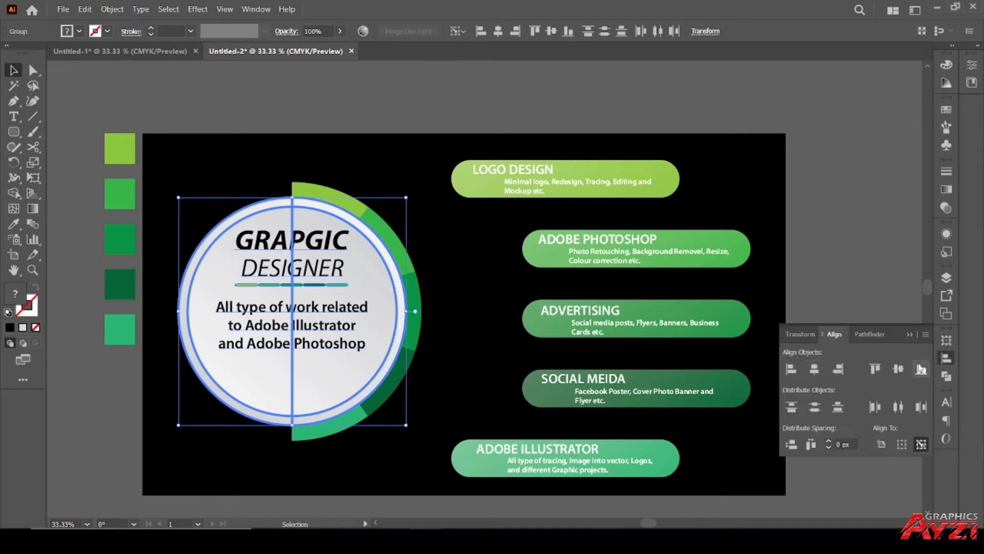
pyautogui.click(898, 369)
pyautogui.click(908, 333)
pyautogui.click(818, 218)
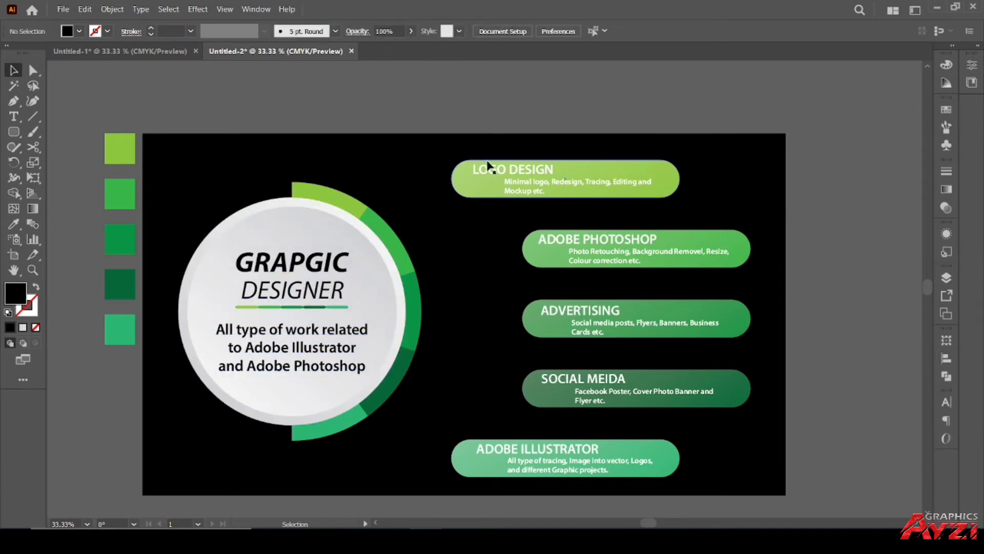
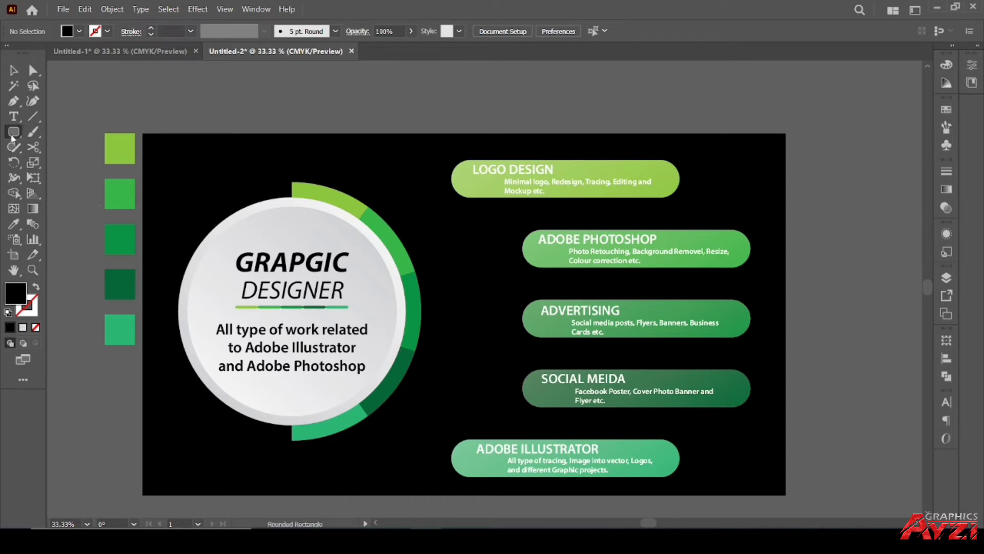
# Step: Draw a large circle outward from the centre of the GRAPGIC DESIGNER emblem
pyautogui.moveTo(14, 131); pyautogui.dragTo(77, 163)
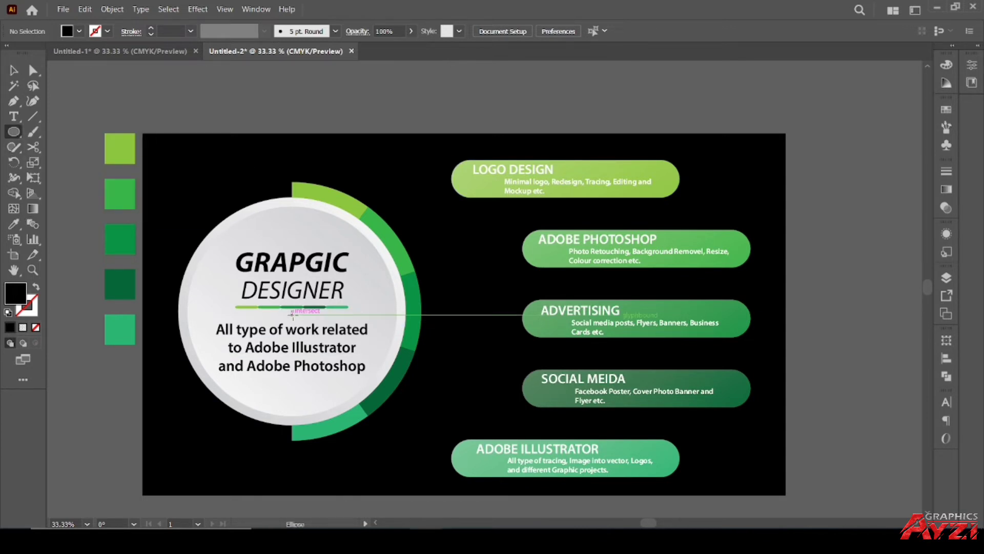
pyautogui.scroll(1, 292, 312)
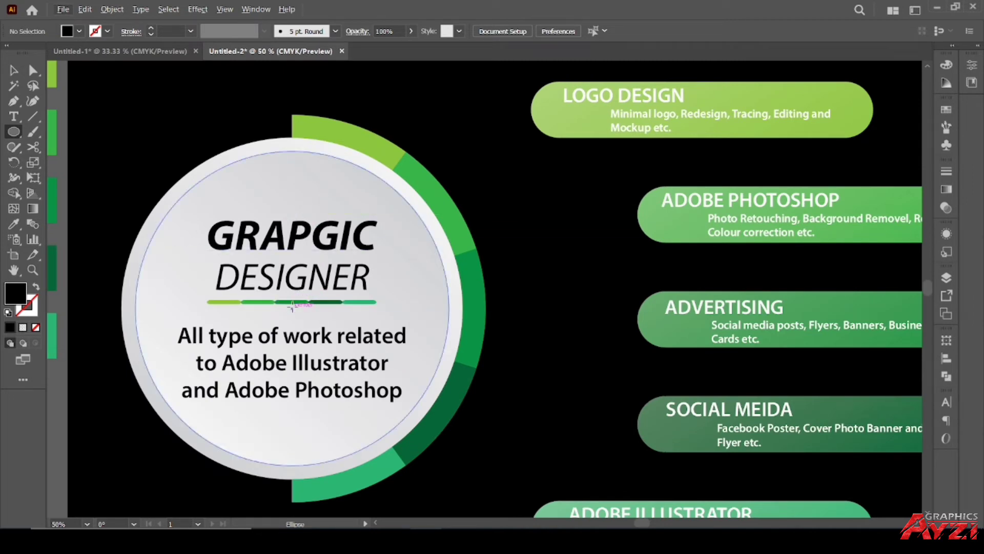
pyautogui.moveTo(297, 318); pyautogui.dragTo(425, 448)
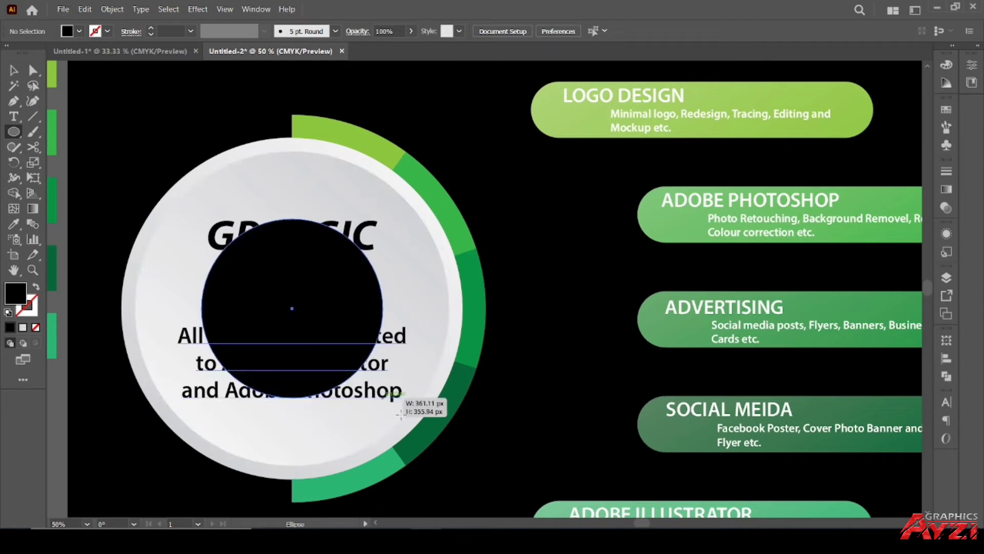
pyautogui.moveTo(447, 487)
pyautogui.mouseDown()
pyautogui.moveTo(509, 470)
pyautogui.moveTo(510, 479)
pyautogui.mouseUp()
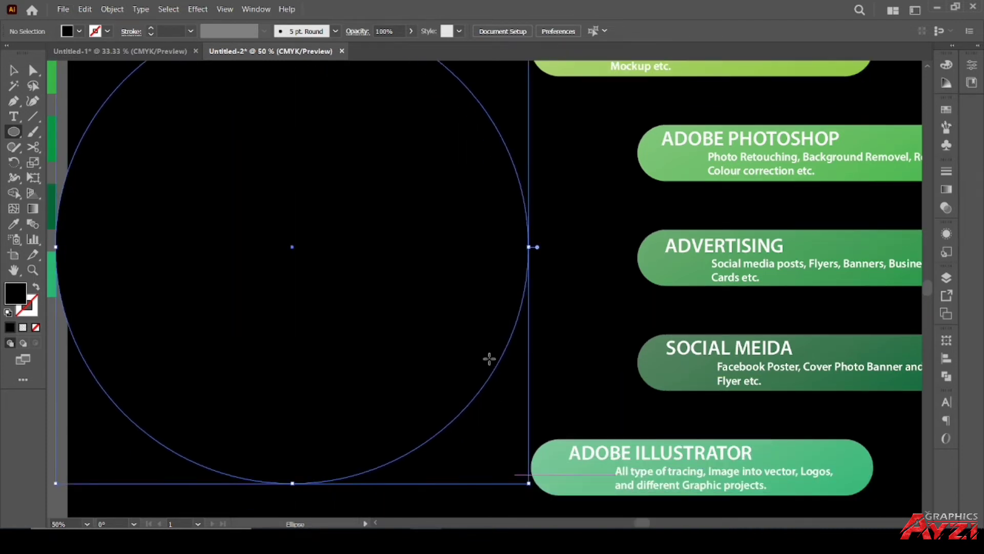
pyautogui.hotkey('ctrl', '-')
pyautogui.moveTo(462, 229); pyautogui.dragTo(436, 264)
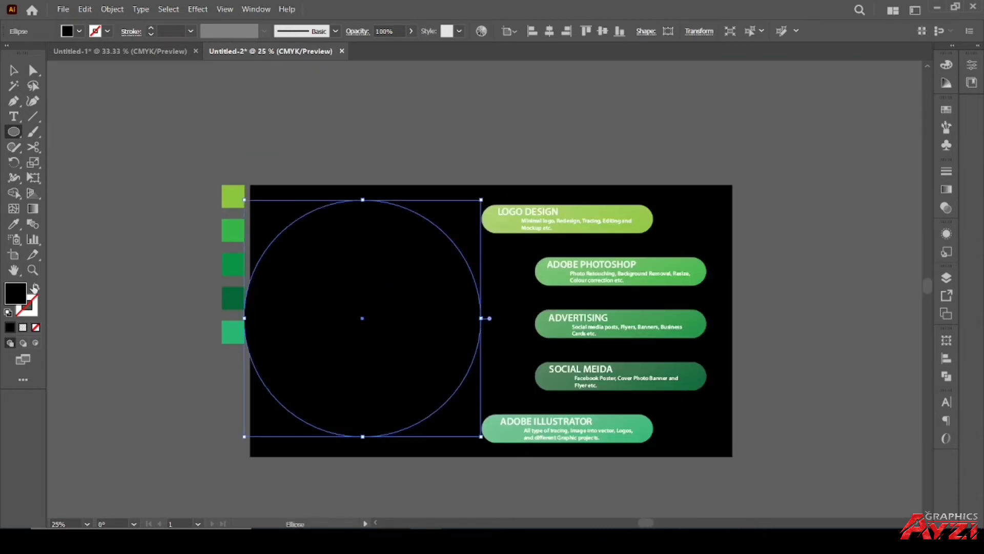
# Step: Give the circle no fill and a 3 pt white outline
pyautogui.click(35, 288)
pyautogui.click(945, 110)
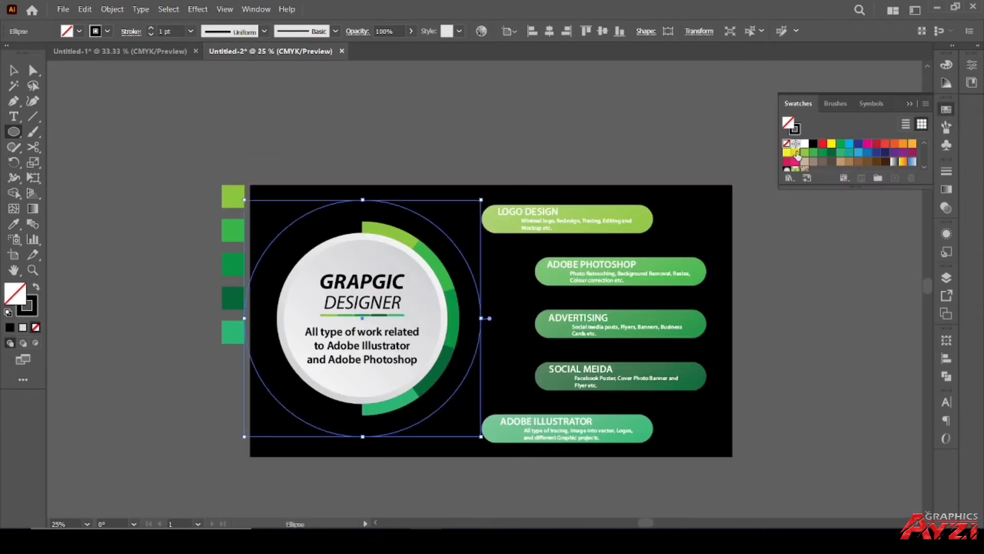
pyautogui.click(806, 145)
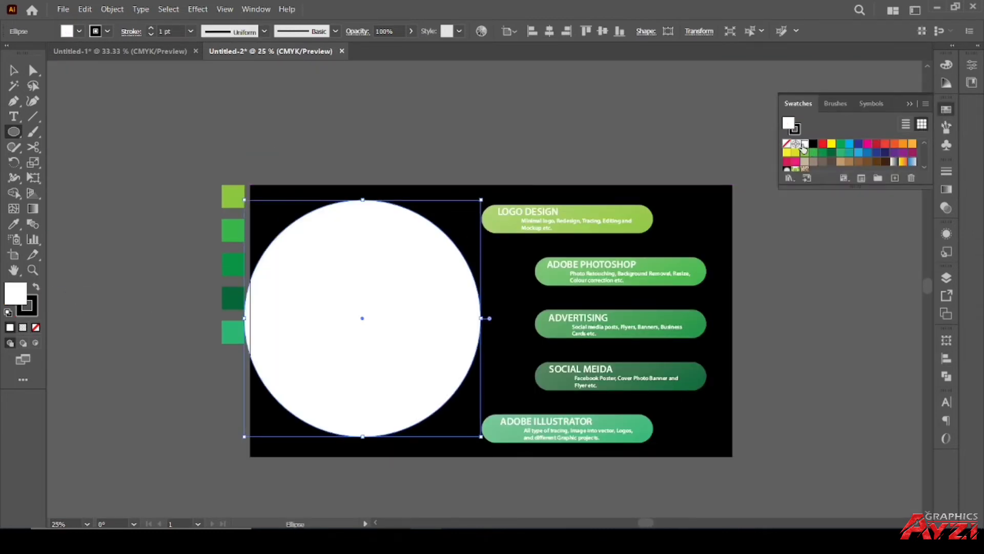
pyautogui.click(35, 288)
pyautogui.click(16, 297)
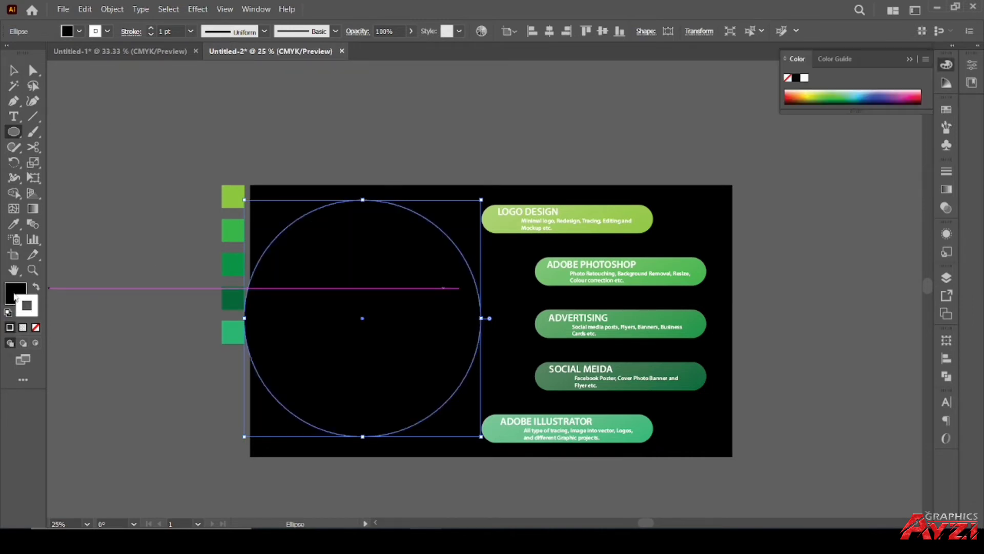
pyautogui.click(36, 327)
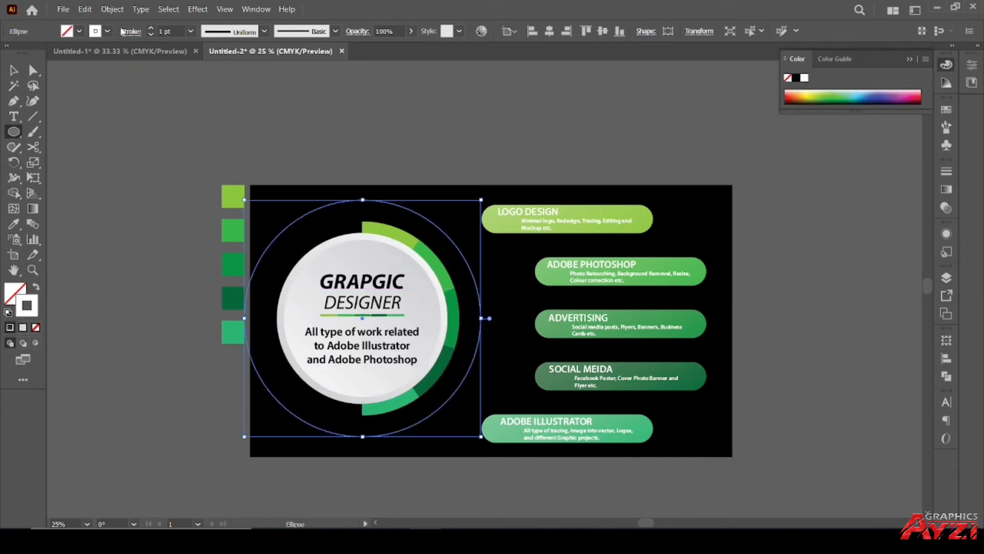
pyautogui.click(150, 28)
pyautogui.click(151, 29)
pyautogui.click(14, 70)
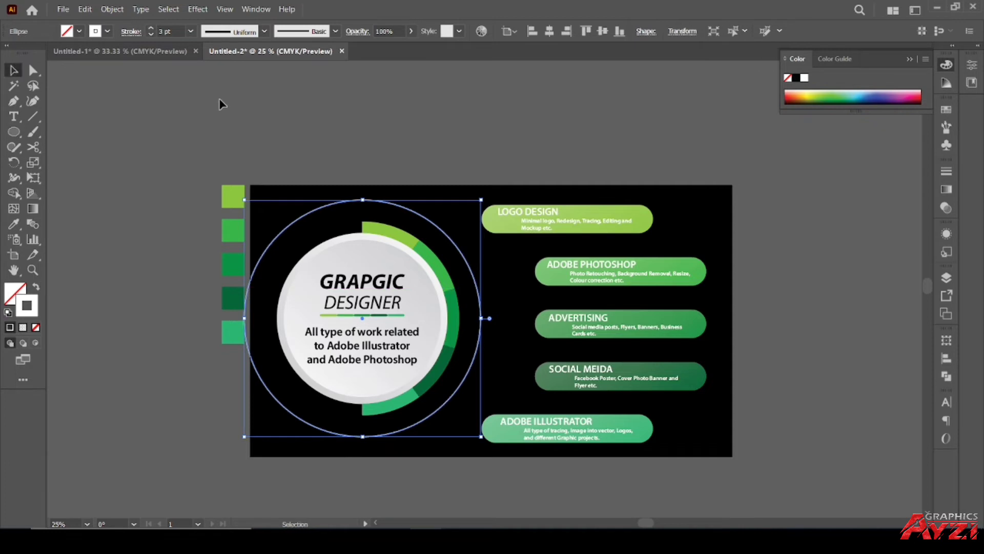
pyautogui.click(219, 102)
pyautogui.scroll(1, 428, 187)
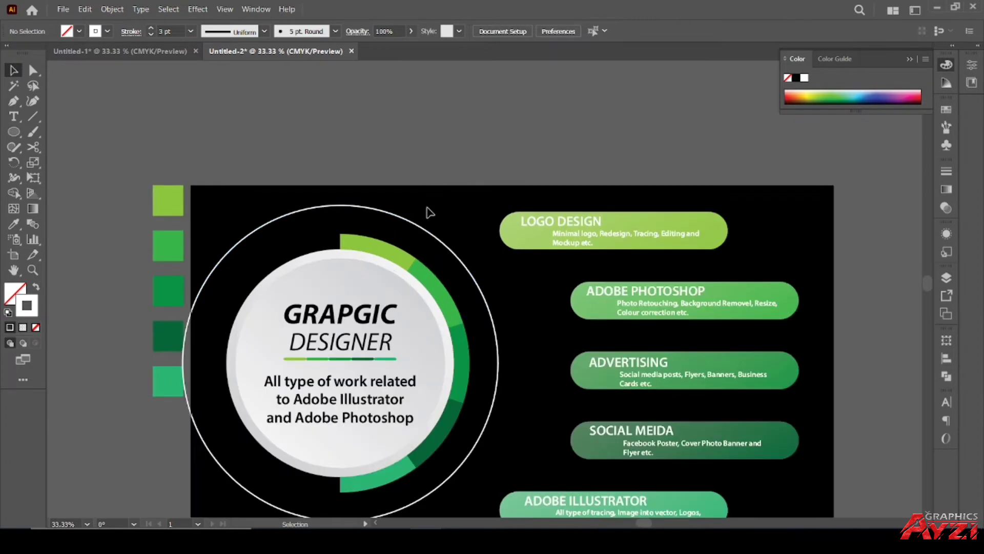
# Step: Enlarge the outer white circle around its centre and reselect it
pyautogui.click(453, 247)
pyautogui.moveTo(496, 204)
pyautogui.mouseDown()
pyautogui.moveTo(513, 190)
pyautogui.moveTo(496, 194)
pyautogui.moveTo(505, 190)
pyautogui.mouseUp()
pyautogui.click(390, 138)
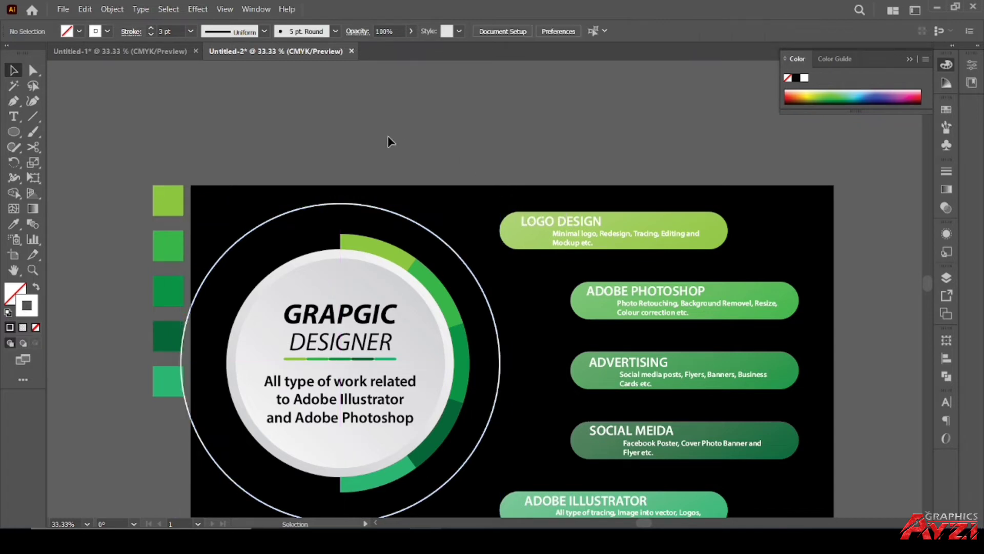
pyautogui.hotkey('ctrl', '-')
pyautogui.moveTo(344, 196)
pyautogui.mouseDown()
pyautogui.moveTo(428, 290)
pyautogui.moveTo(407, 277)
pyautogui.mouseUp()
pyautogui.click(390, 157)
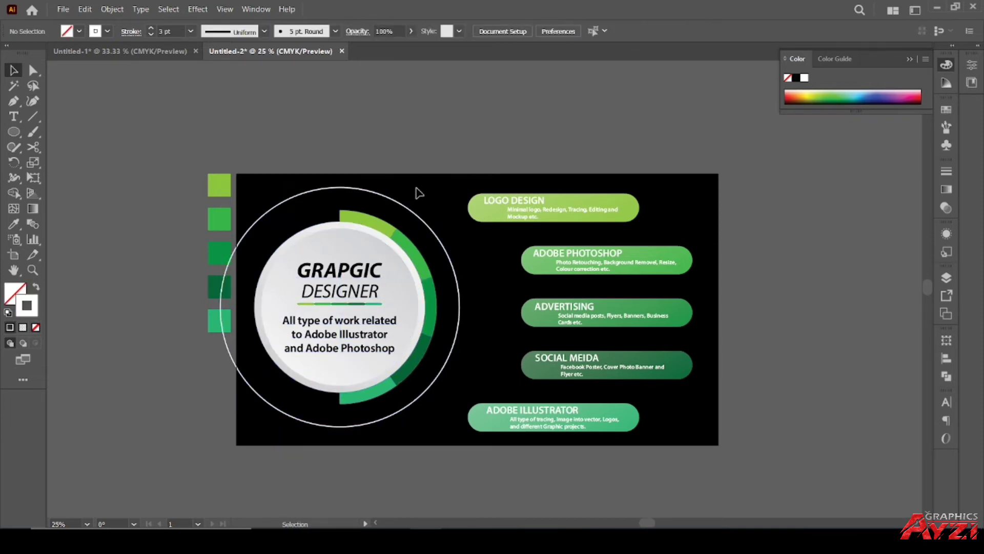
pyautogui.click(353, 190)
# Step: Cut the circle at top and bottom, delete the left half, and thicken the arc to 5 pt
pyautogui.click(33, 147)
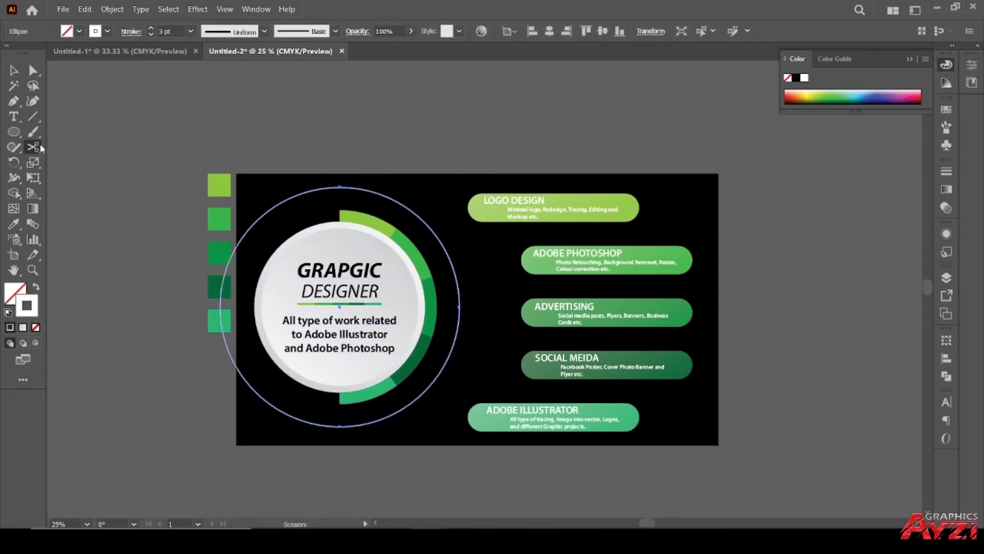
pyautogui.click(339, 188)
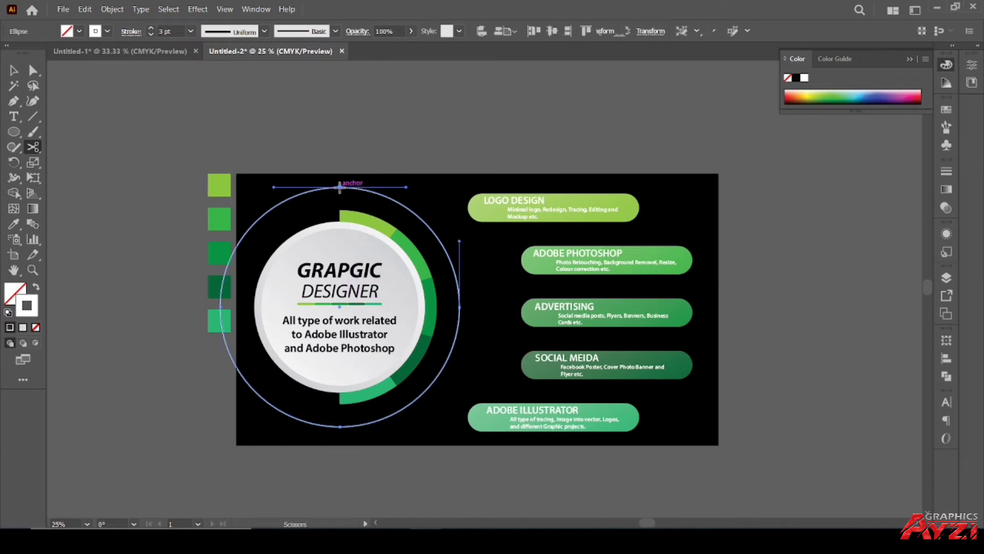
pyautogui.click(339, 426)
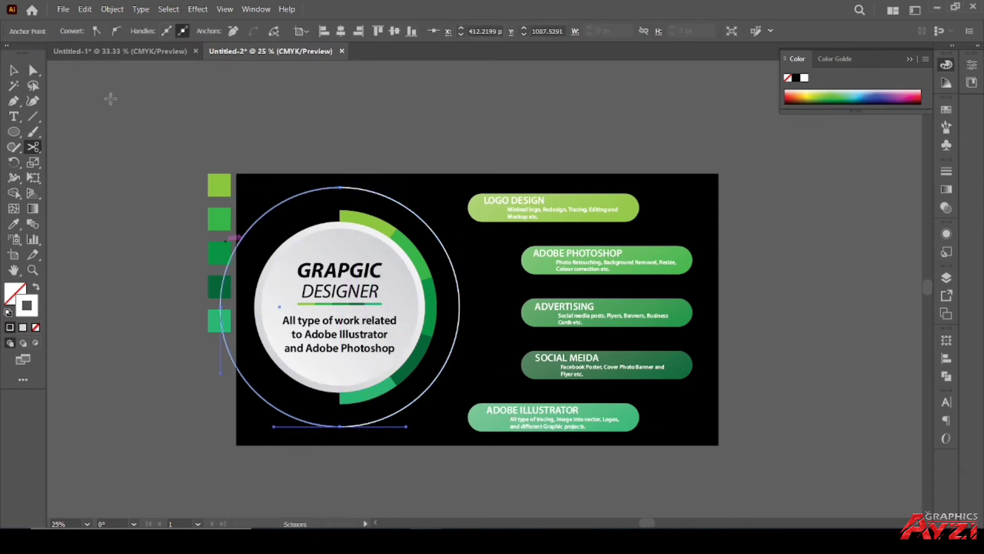
pyautogui.click(13, 69)
pyautogui.press('Delete')
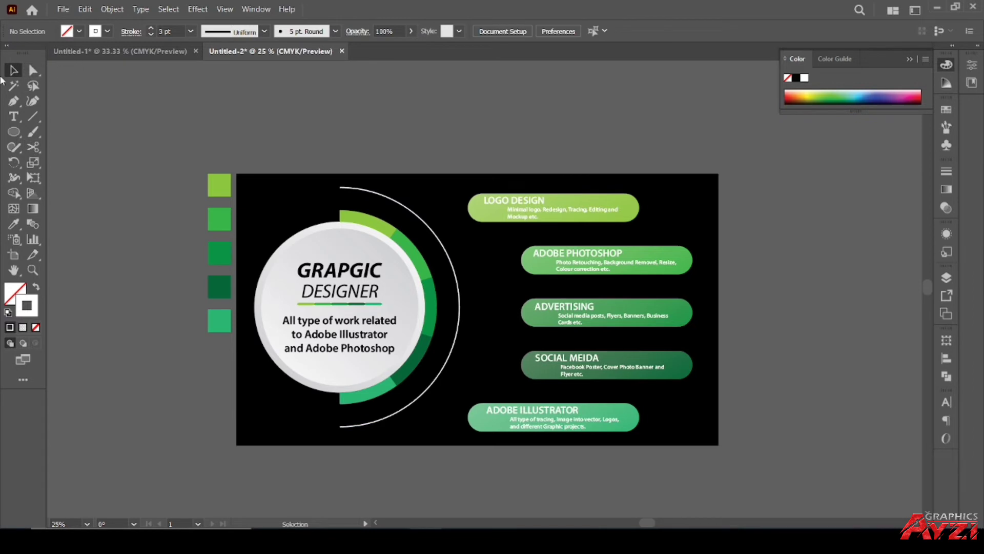
pyautogui.keyDown('alt'); pyautogui.scroll(1, 399, 213); pyautogui.keyUp('alt')
pyautogui.click(362, 186)
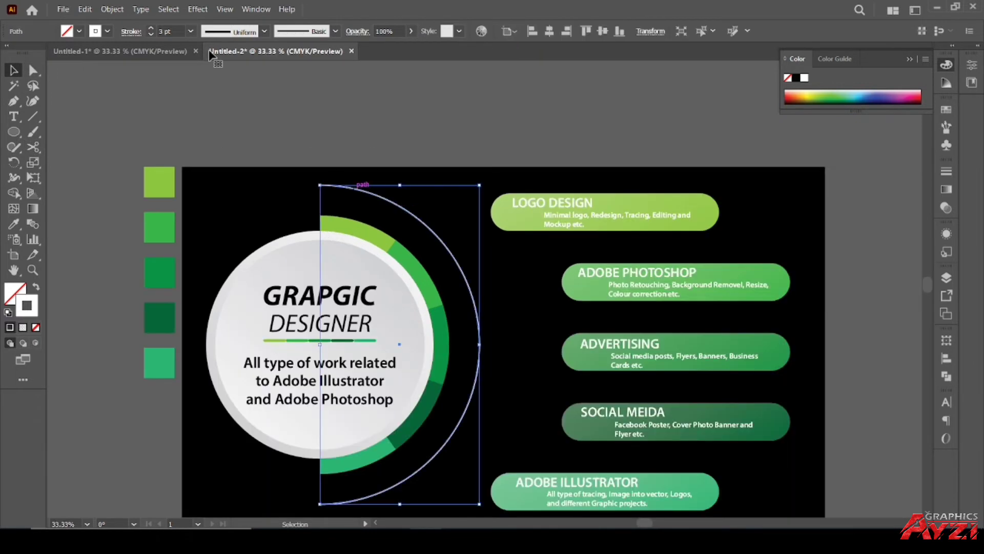
pyautogui.press('Up')
pyautogui.press('Up')
pyautogui.press('Up')
pyautogui.press('Up')
# Step: Draw a small solid white circle with no outline at the arc's top end
pyautogui.click(440, 103)
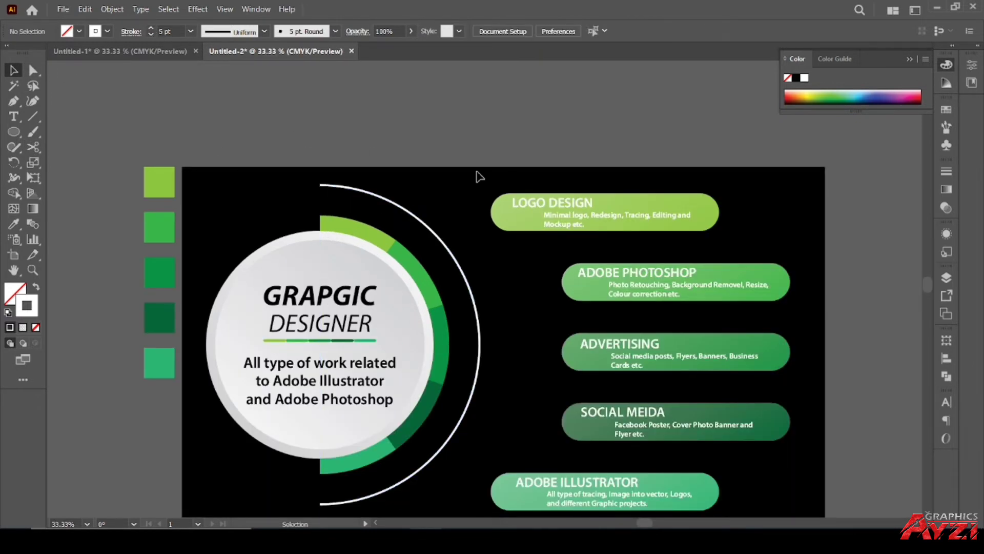
pyautogui.scroll(-1, 480, 176)
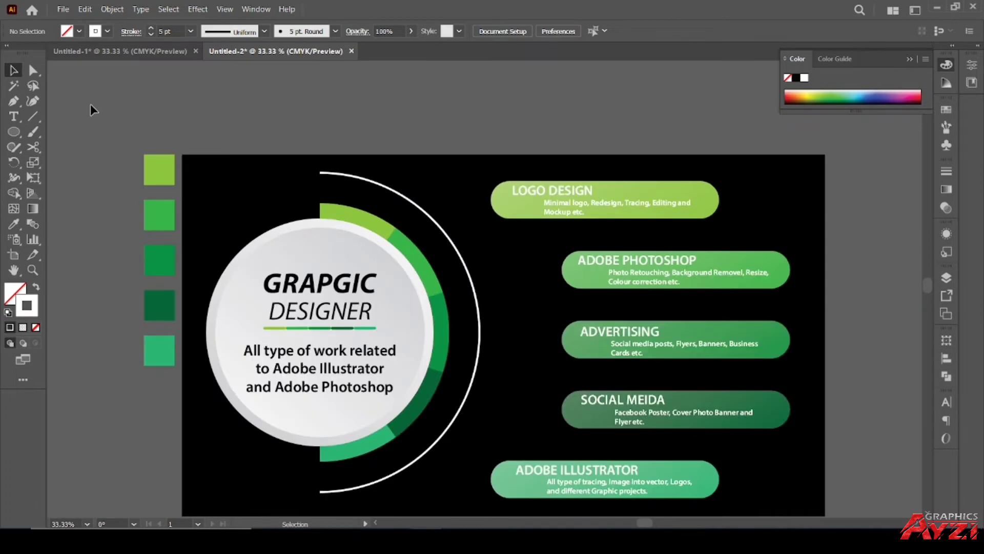
pyautogui.click(14, 132)
pyautogui.keyDown('alt'); pyautogui.scroll(2, 331, 172); pyautogui.keyUp('alt')
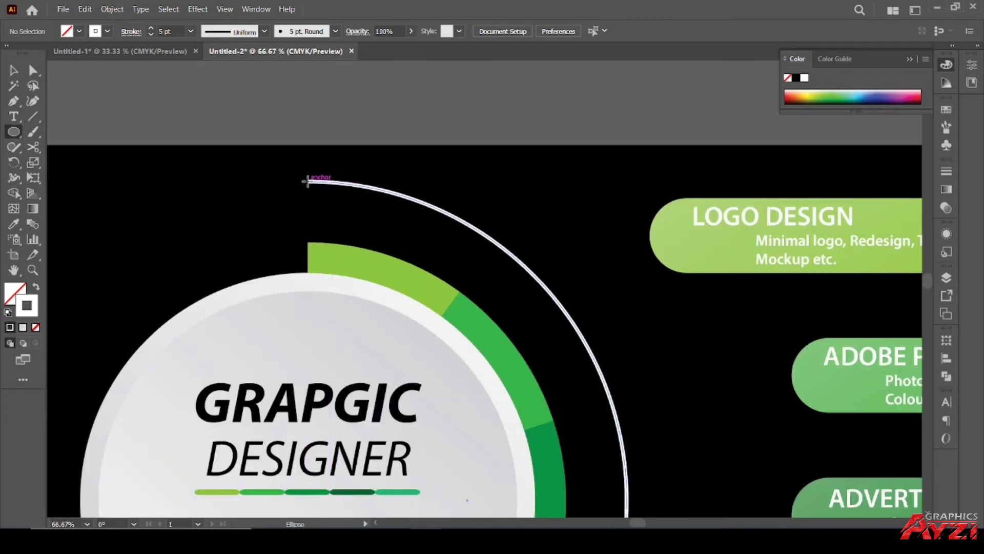
pyautogui.moveTo(308, 181); pyautogui.dragTo(329, 204)
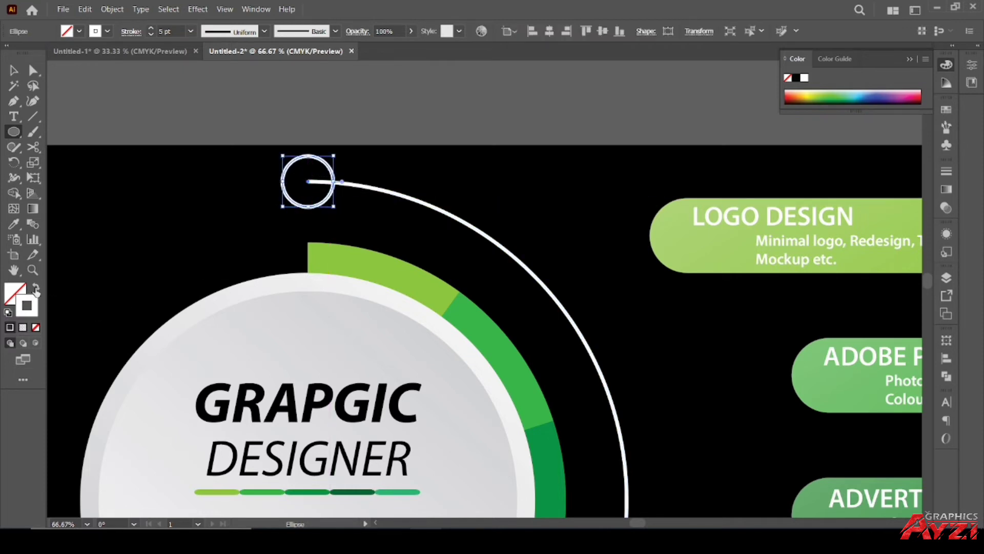
pyautogui.click(36, 288)
pyautogui.click(13, 72)
pyautogui.click(263, 103)
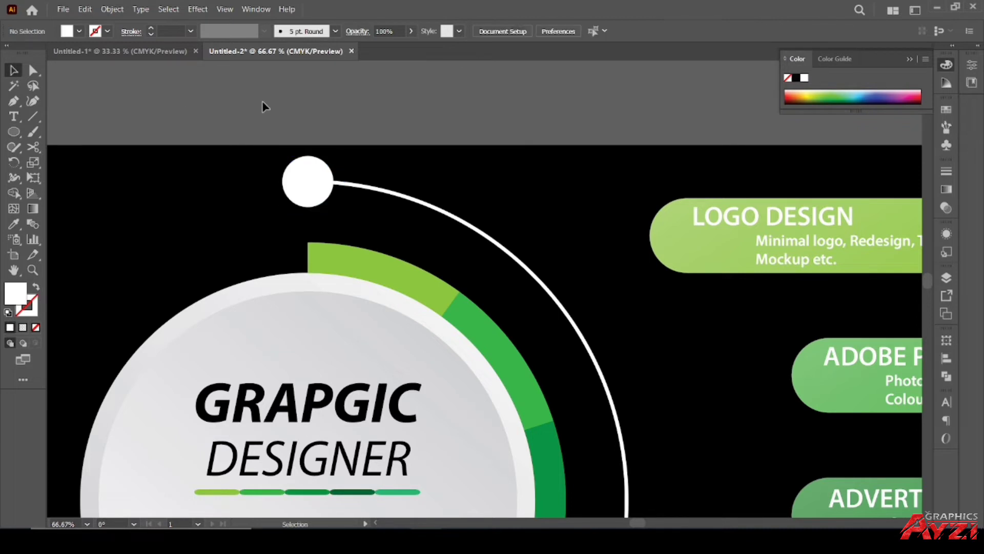
pyautogui.hotkey('ctrl', '0')
pyautogui.scroll(1, 295, 145)
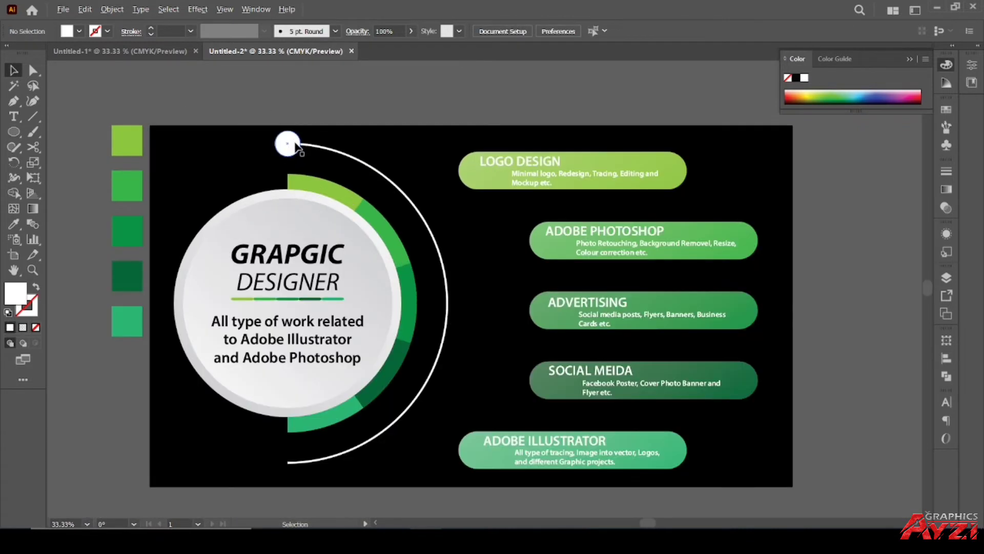
pyautogui.scroll(-1, 296, 145)
# Step: Copy the white dot down to cap the arc's bottom end
pyautogui.moveTo(290, 145); pyautogui.dragTo(293, 388)
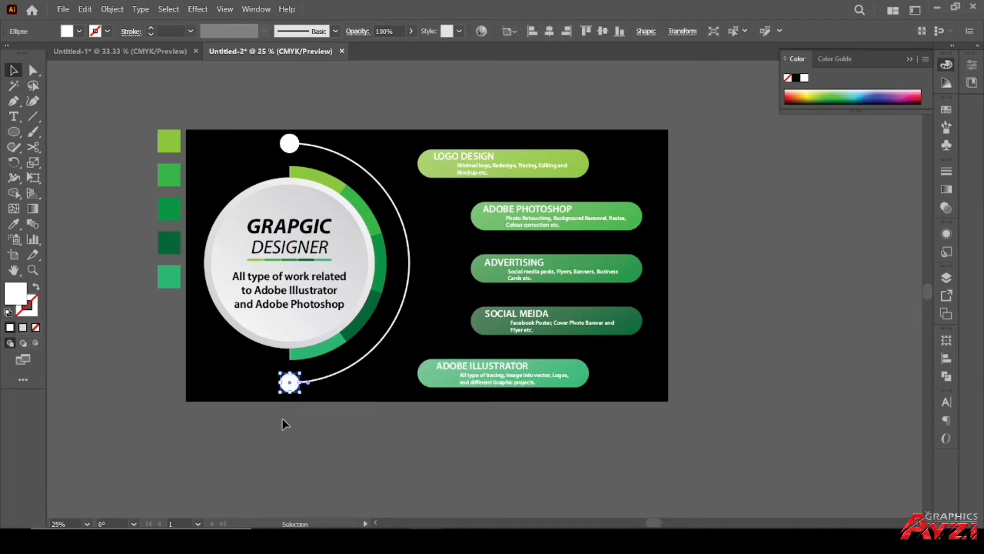
pyautogui.scroll(4, 281, 422)
pyautogui.scroll(2, 323, 340)
pyautogui.scroll(3, 406, 345)
pyautogui.moveTo(319, 314); pyautogui.dragTo(316, 321)
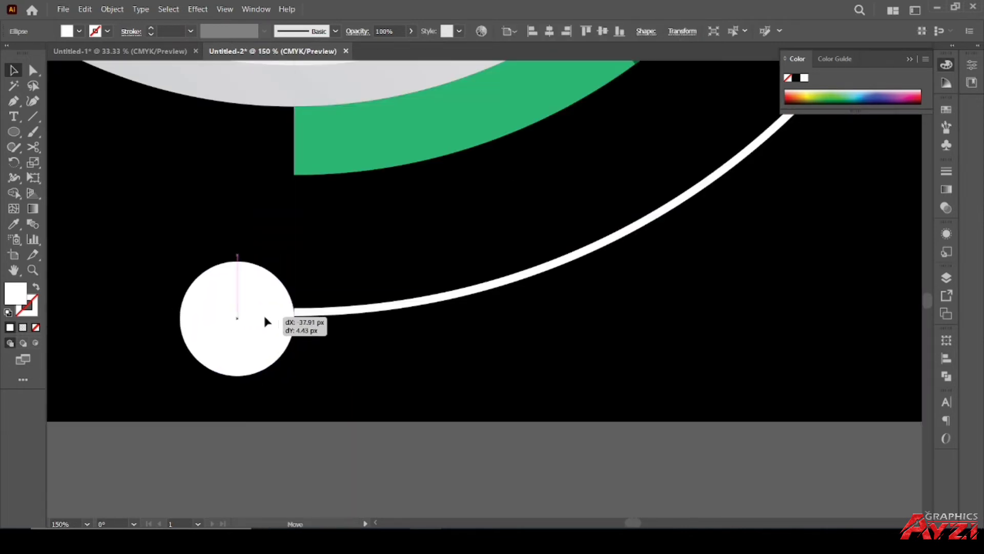
pyautogui.scroll(-3, 378, 370)
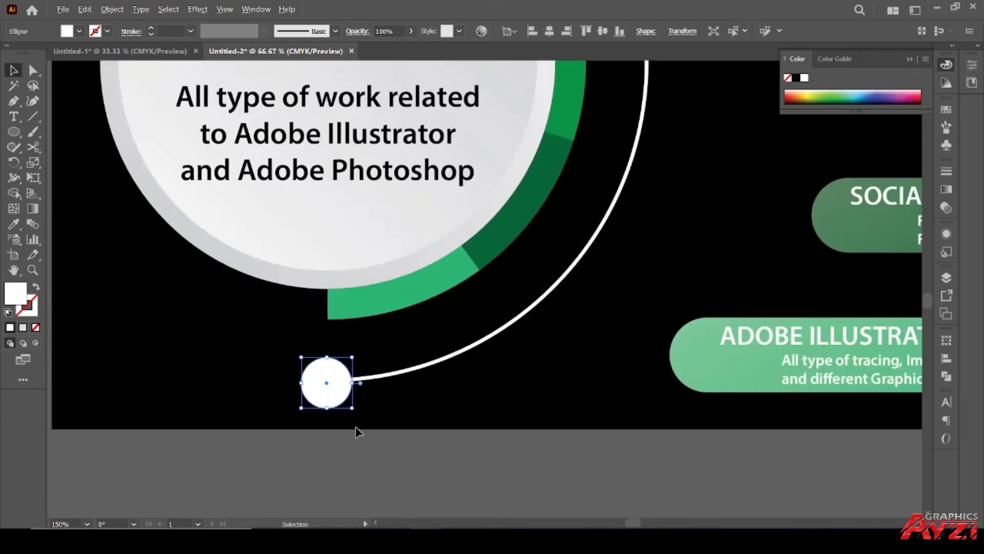
pyautogui.scroll(-2, 378, 370)
pyautogui.scroll(-1, 482, 292)
pyautogui.moveTo(493, 290); pyautogui.dragTo(497, 305)
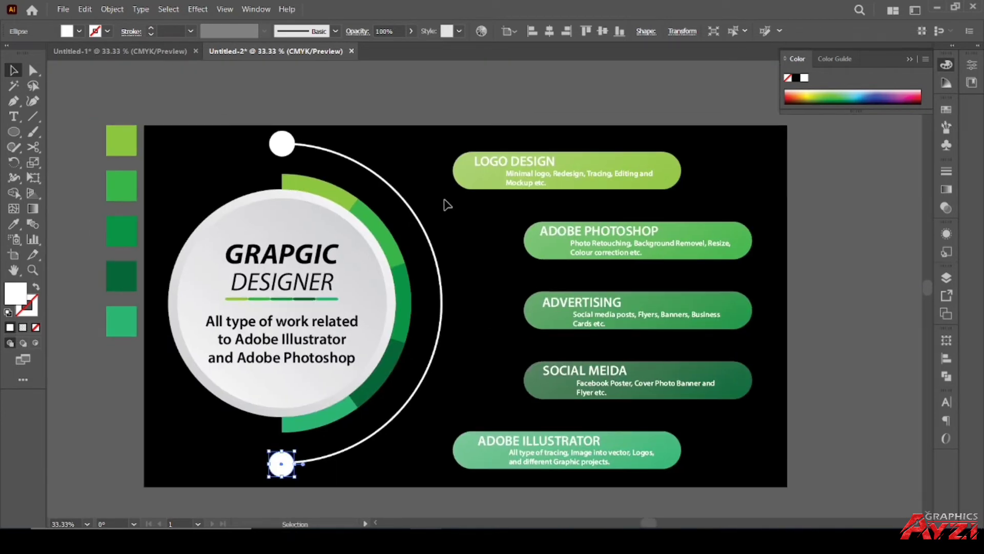
pyautogui.click(428, 113)
pyautogui.scroll(1, 374, 119)
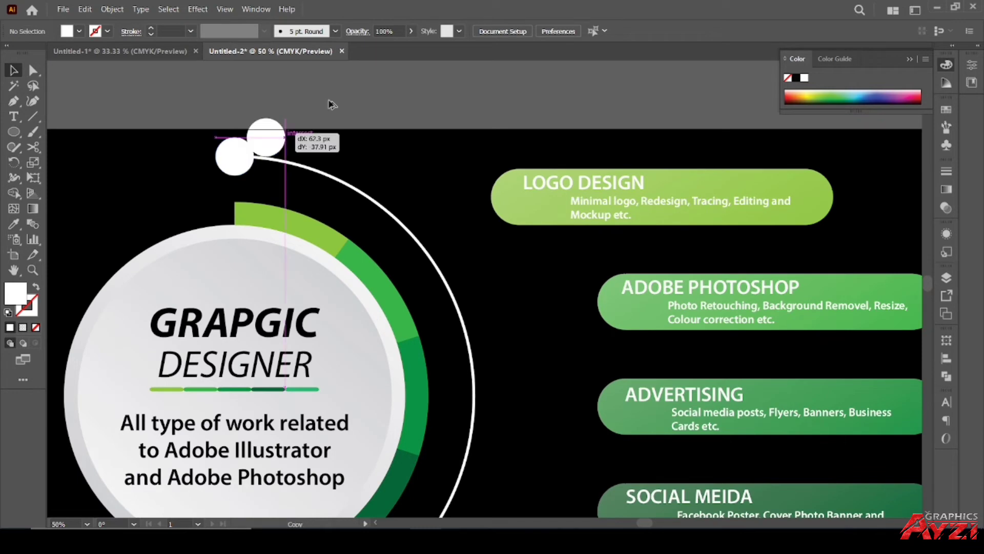
# Step: Duplicate the top white circle and shrink the copy to about 46 px
pyautogui.moveTo(245, 156); pyautogui.dragTo(348, 99)
pyautogui.moveTo(282, 100); pyautogui.dragTo(304, 195)
pyautogui.moveTo(376, 198)
pyautogui.mouseDown()
pyautogui.moveTo(263, 254)
pyautogui.moveTo(370, 187)
pyautogui.moveTo(406, 206)
pyautogui.mouseUp()
pyautogui.scroll(1, 366, 173)
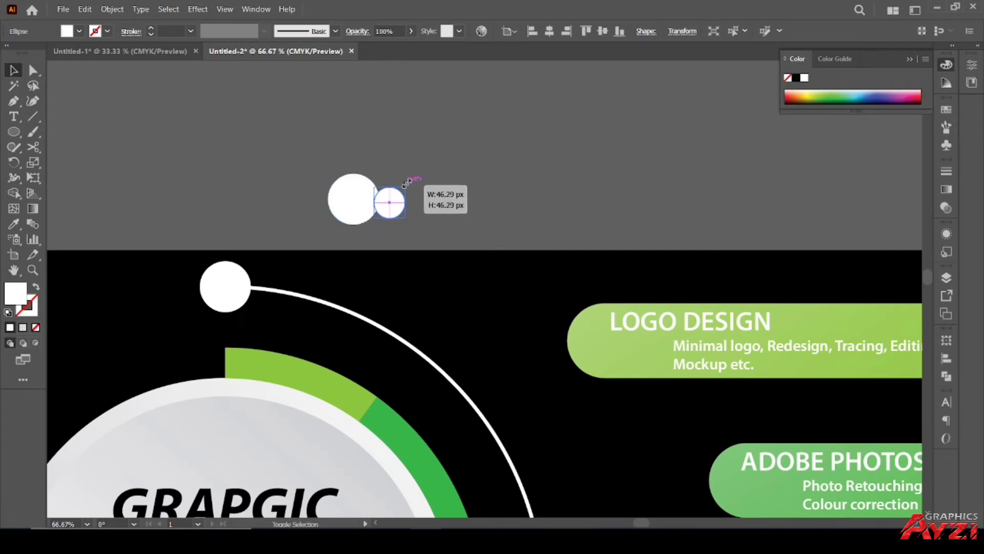
pyautogui.moveTo(416, 176); pyautogui.dragTo(358, 198)
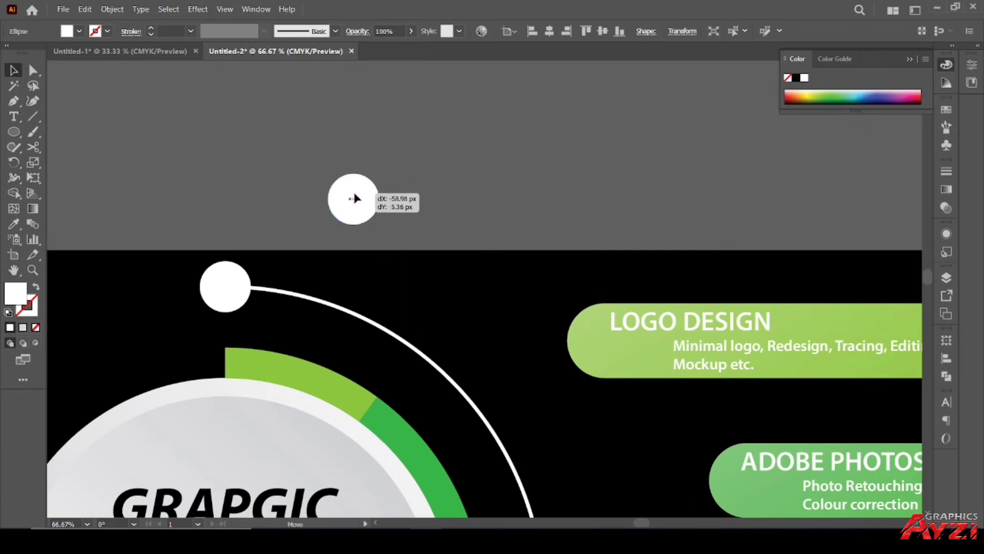
# Step: Fill the inner circle with the arc's green and enlarge it to about 49 px
pyautogui.press('i')
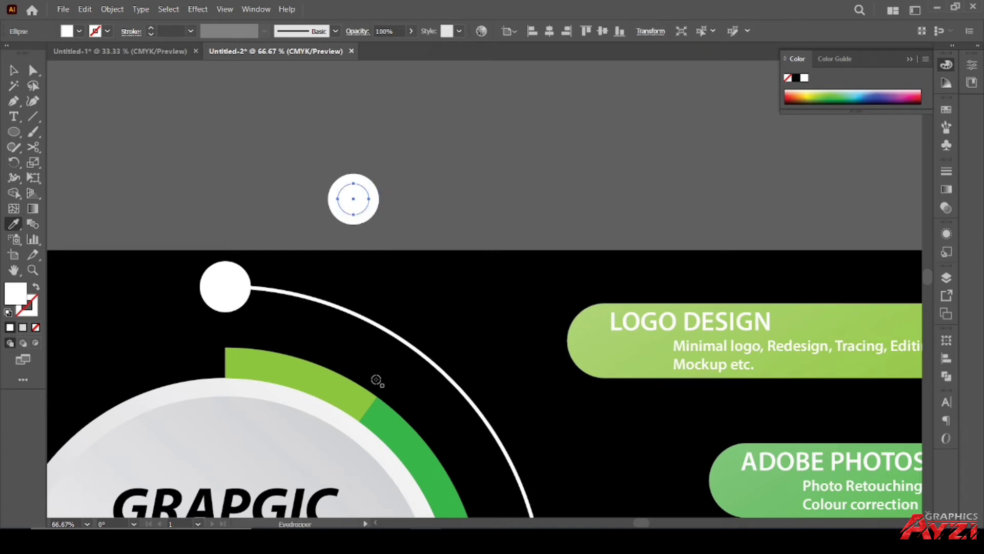
pyautogui.click(333, 387)
pyautogui.press('v')
pyautogui.click(336, 110)
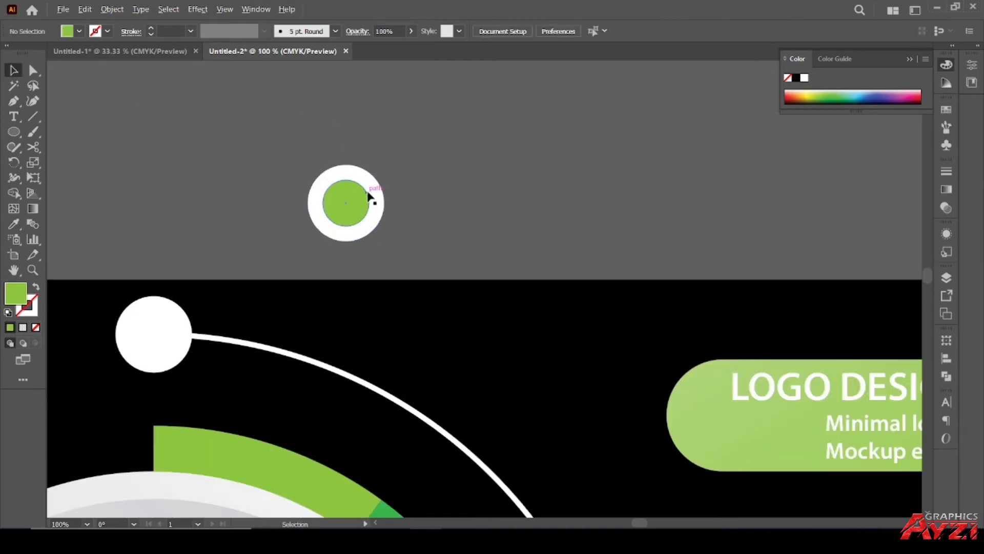
pyautogui.scroll(1, 367, 194)
pyautogui.click(352, 188)
pyautogui.moveTo(370, 179); pyautogui.dragTo(371, 178)
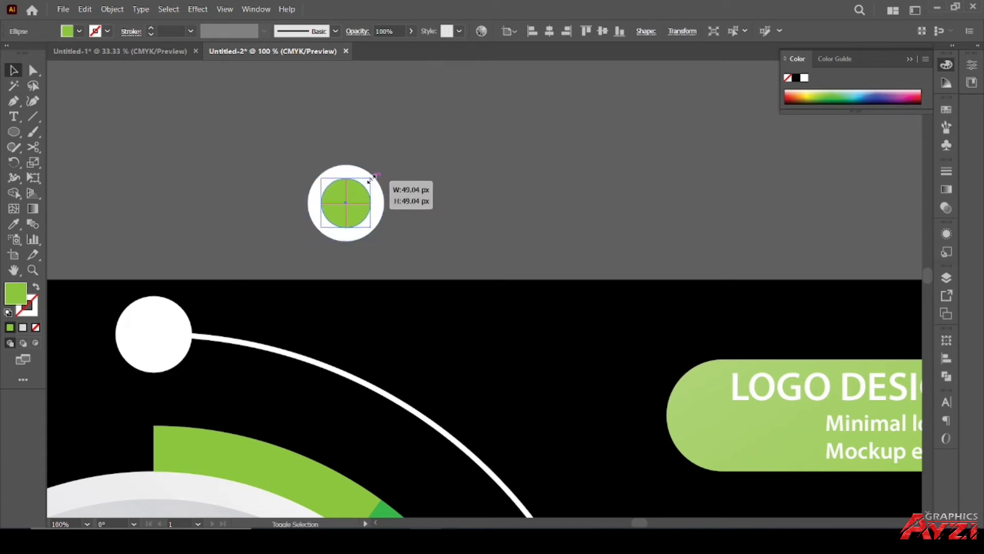
pyautogui.click(429, 153)
pyautogui.scroll(-3, 430, 153)
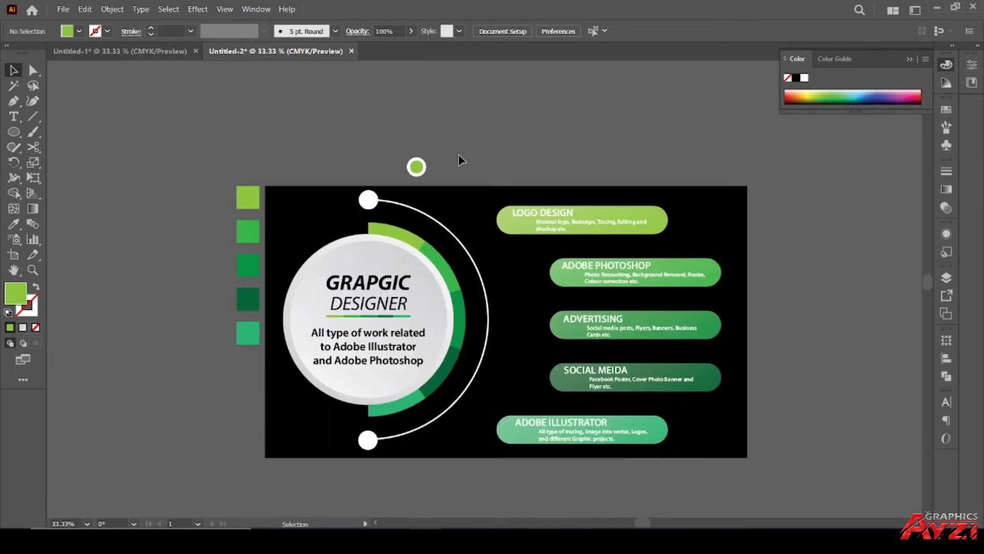
pyautogui.scroll(-1, 458, 154)
pyautogui.scroll(2, 383, 165)
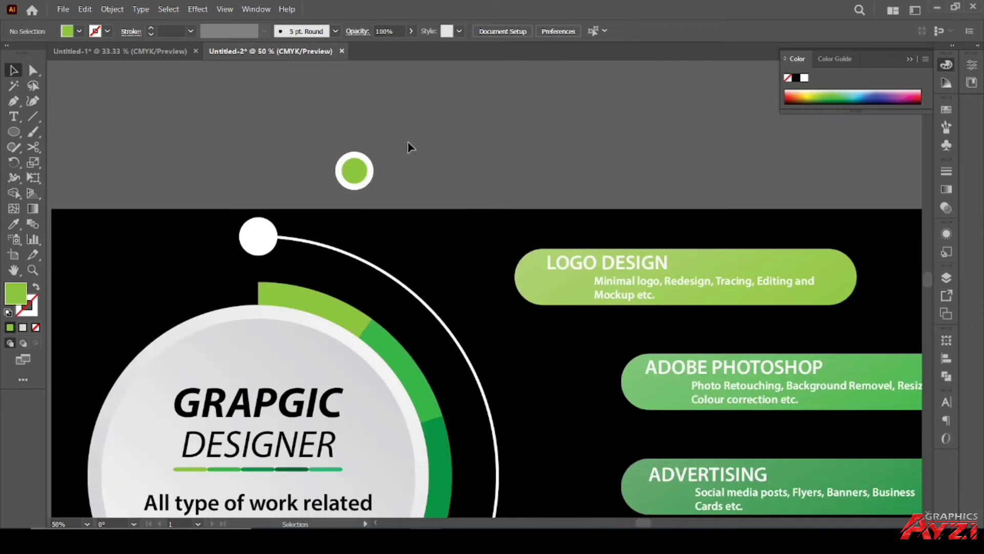
# Step: Place the green-centred dot on the arc beside LOGO DESIGN
pyautogui.click(354, 172)
pyautogui.scroll(-1, 514, 156)
pyautogui.moveTo(516, 161)
pyautogui.mouseDown()
pyautogui.moveTo(459, 109)
pyautogui.moveTo(424, 145)
pyautogui.mouseUp()
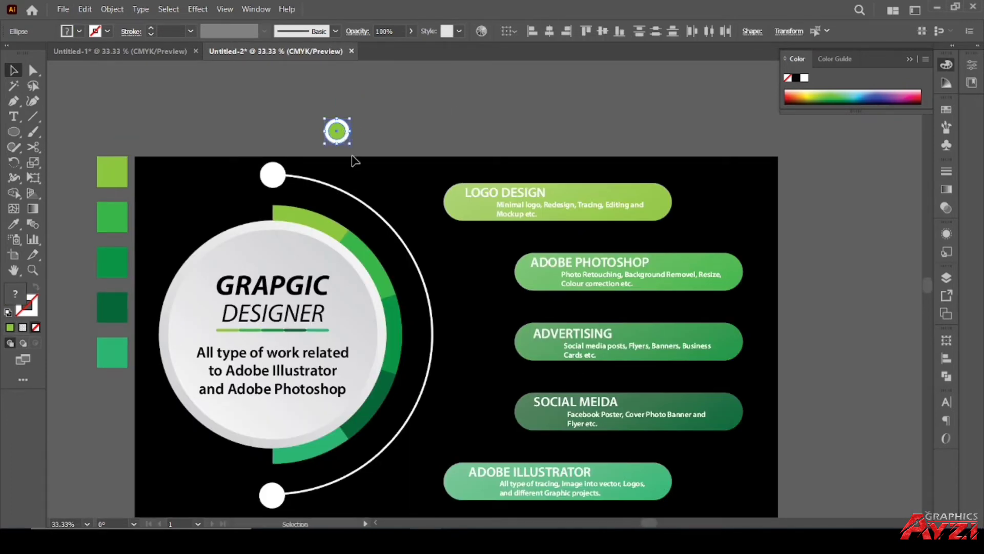
pyautogui.moveTo(343, 137)
pyautogui.mouseDown()
pyautogui.moveTo(380, 215)
pyautogui.moveTo(371, 207)
pyautogui.mouseUp()
pyautogui.hotkey('ctrl', 'shift', 'a')
pyautogui.scroll(1, 377, 189)
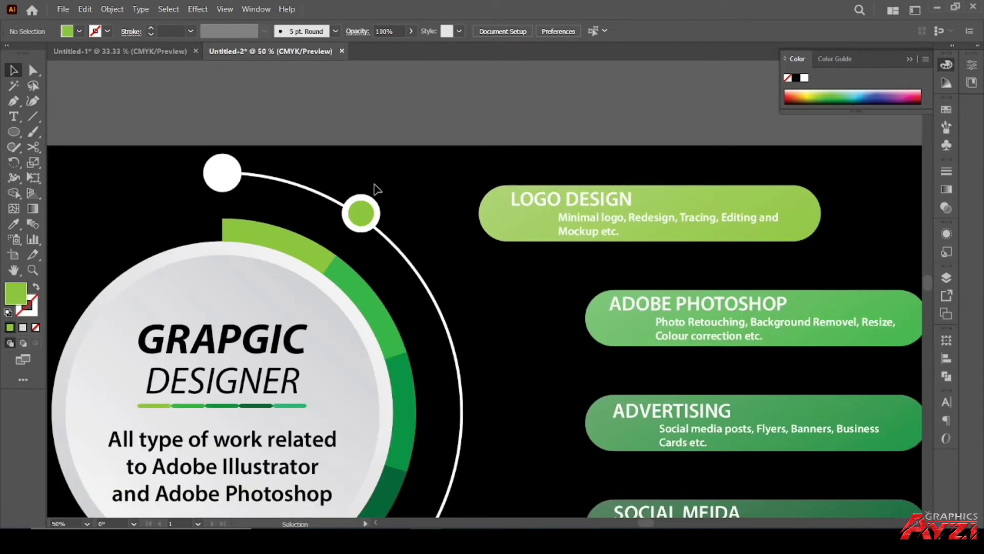
pyautogui.click(370, 217)
pyautogui.scroll(-1, 369, 218)
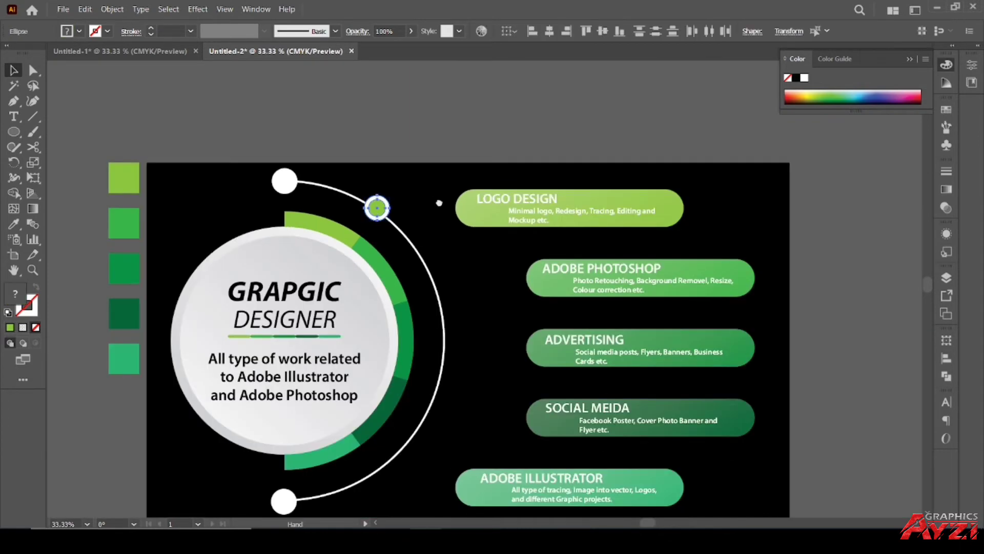
# Step: Place copies of the dot on the arc beside SOCIAL MEIDA and ADOBE ILLUSTRATOR
pyautogui.moveTo(382, 210)
pyautogui.mouseDown()
pyautogui.moveTo(370, 188)
pyautogui.moveTo(429, 261)
pyautogui.moveTo(436, 332)
pyautogui.moveTo(415, 396)
pyautogui.mouseUp()
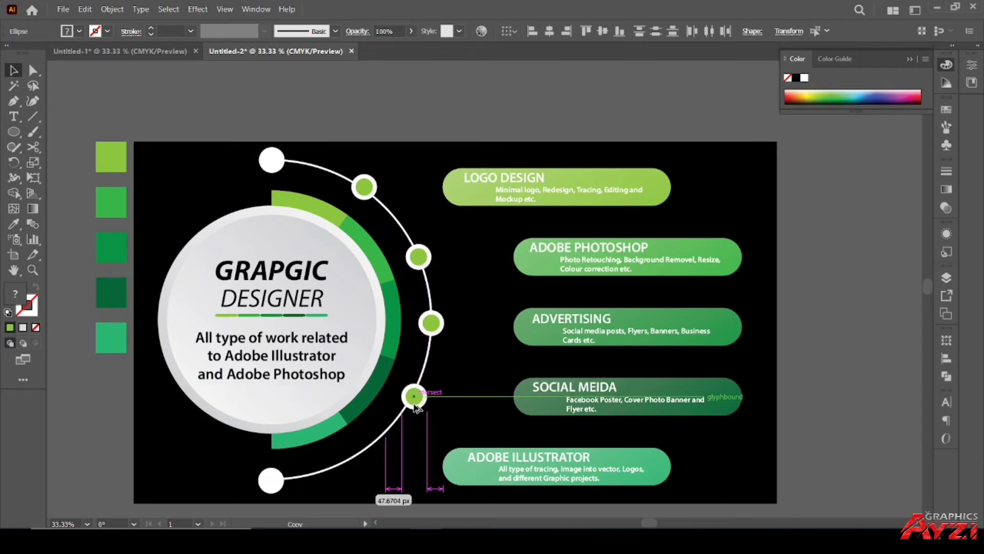
pyautogui.moveTo(417, 404)
pyautogui.mouseDown()
pyautogui.moveTo(355, 469)
pyautogui.moveTo(367, 462)
pyautogui.mouseUp()
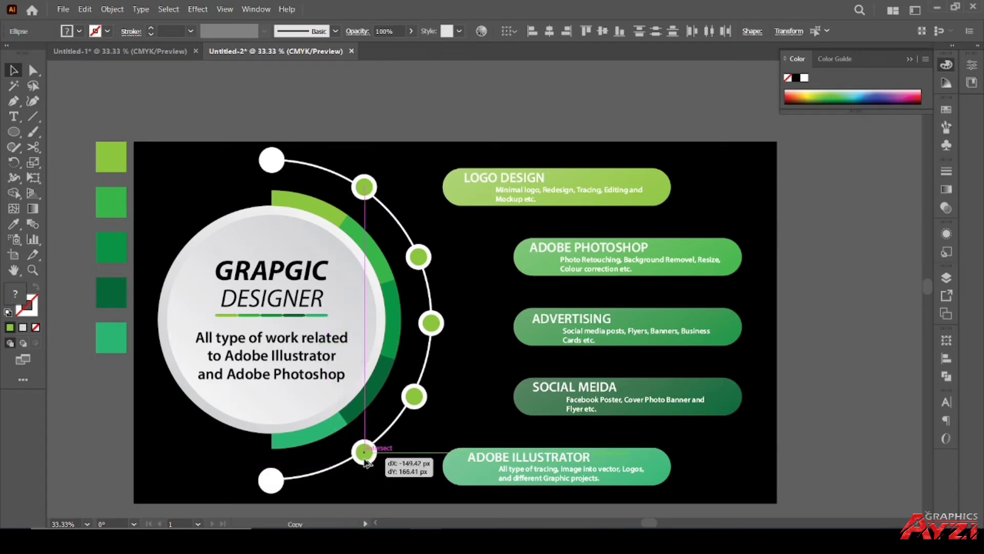
pyautogui.moveTo(362, 464); pyautogui.dragTo(340, 467)
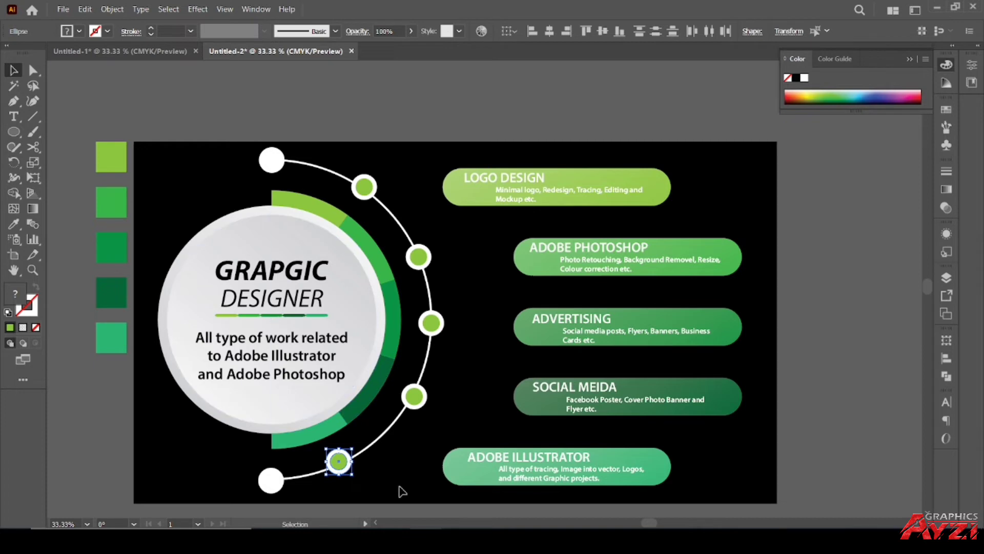
pyautogui.click(364, 488)
# Step: Colour the bottom dot teal and the SOCIAL MEIDA dot dark green from the arc
pyautogui.click(339, 463)
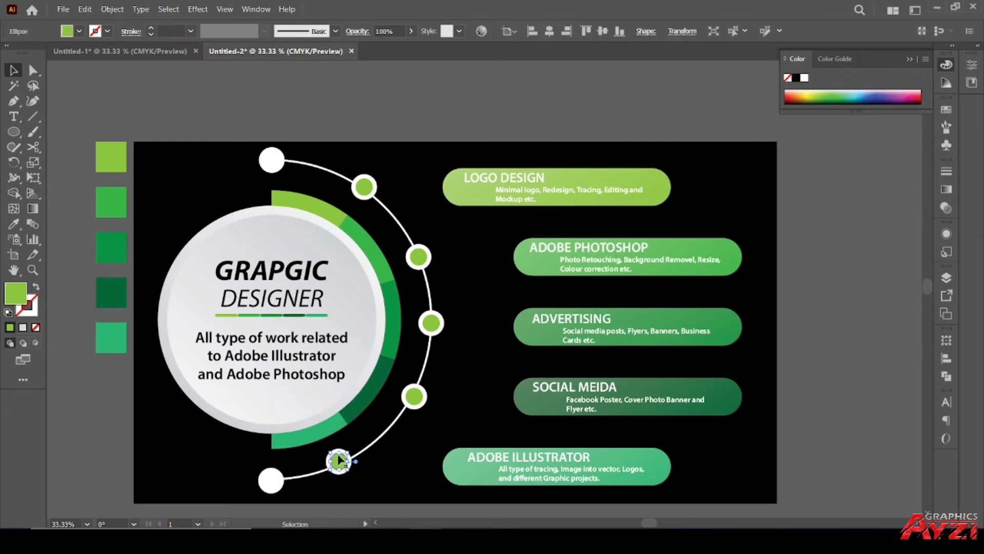
pyautogui.press('i')
pyautogui.click(318, 432)
pyautogui.press('v')
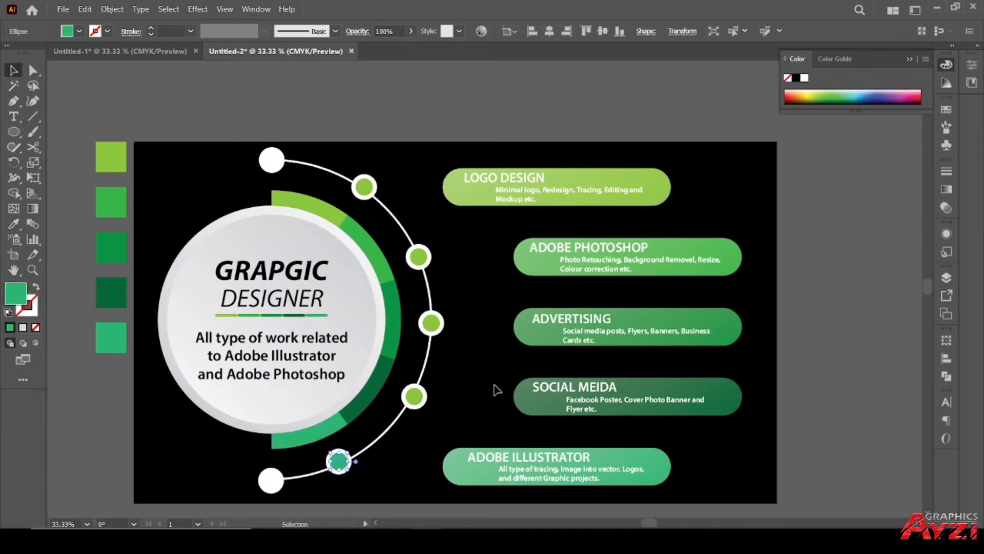
pyautogui.click(415, 398)
pyautogui.press('i')
pyautogui.click(375, 396)
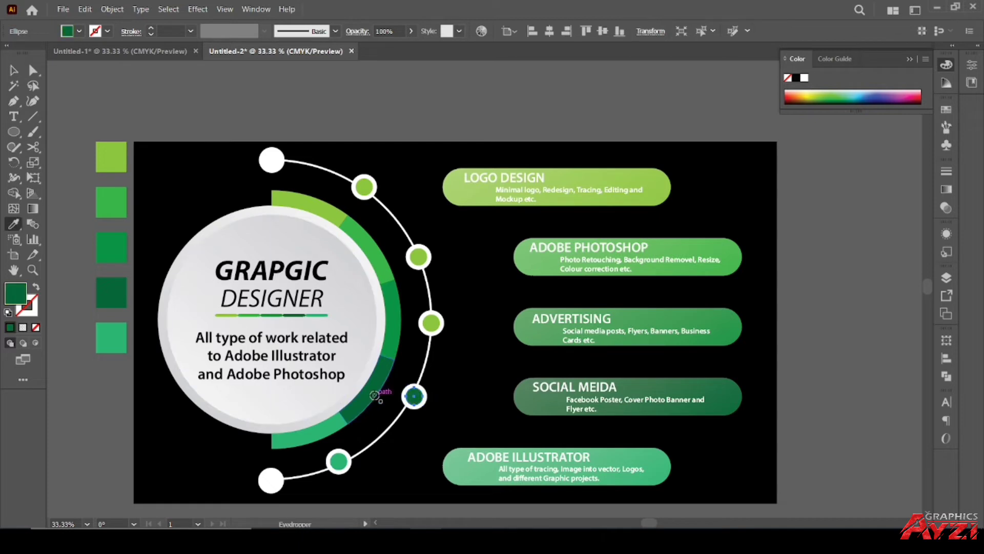
pyautogui.press('v')
# Step: Sample darker and medium arc greens into the ADVERTISING and ADOBE PHOTOSHOP dots
pyautogui.click(431, 323)
pyautogui.press('i')
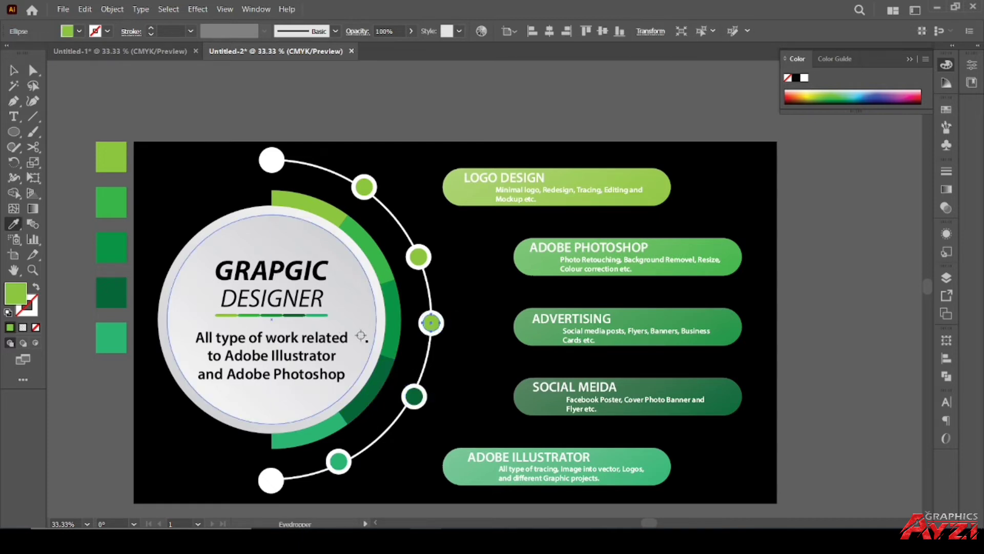
pyautogui.click(392, 328)
pyautogui.press('v')
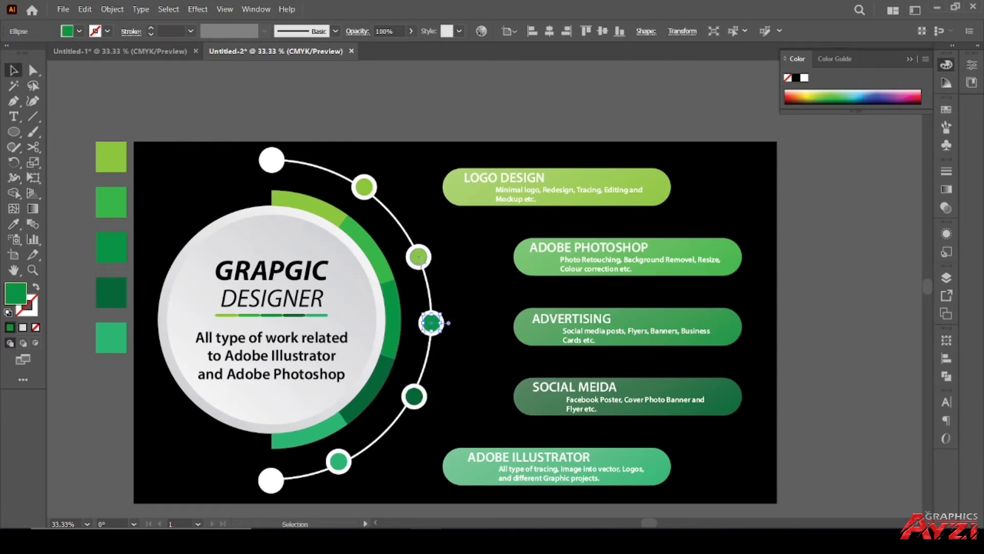
pyautogui.click(419, 259)
pyautogui.press('i')
pyautogui.click(333, 216)
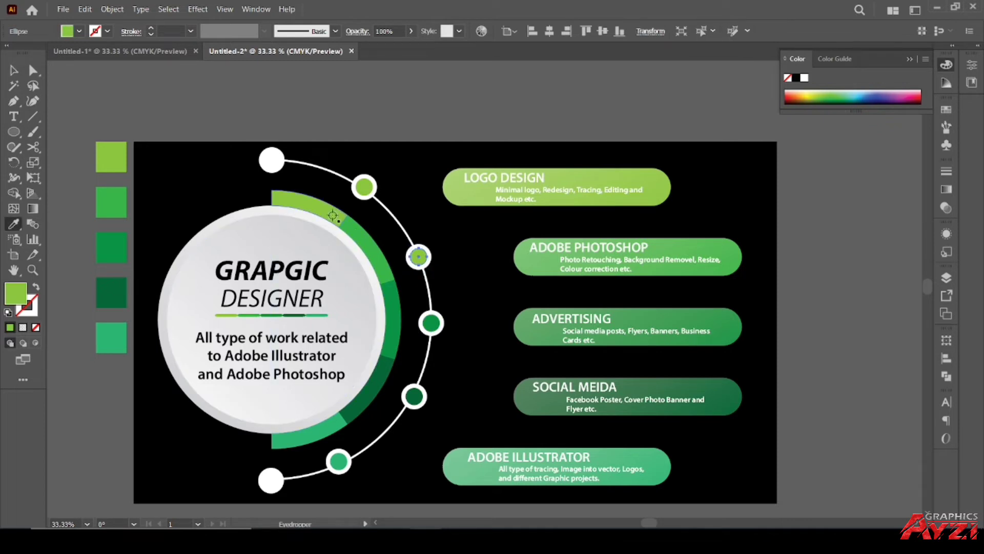
pyautogui.click(362, 249)
pyautogui.press('v')
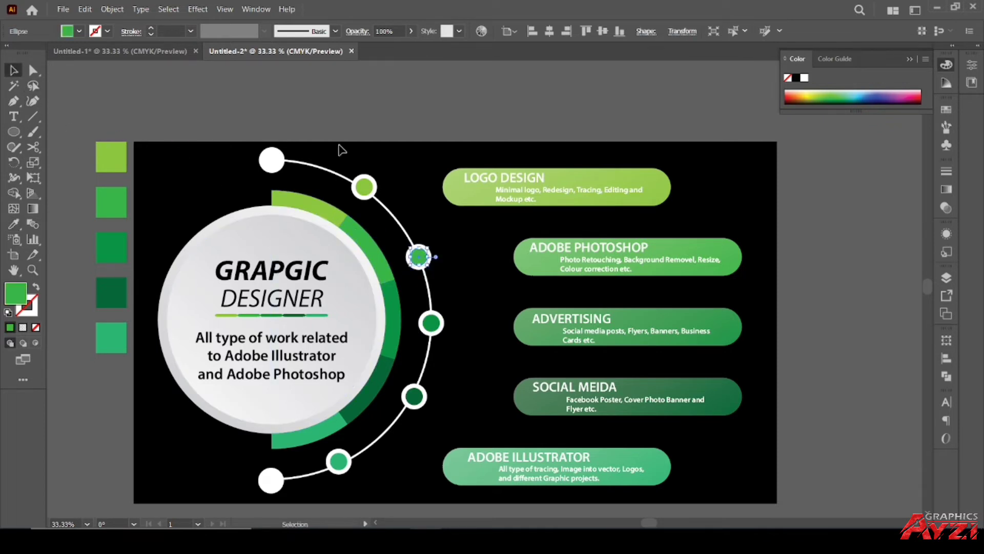
pyautogui.click(340, 150)
# Step: Check each dot along the arc, then select the arc and dots group
pyautogui.click(365, 192)
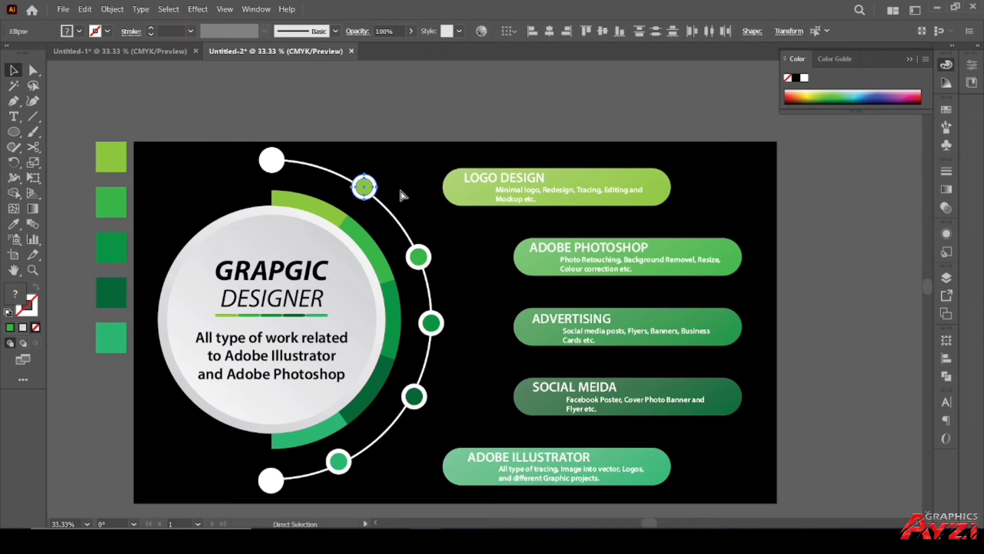
pyautogui.click(450, 247)
pyautogui.click(421, 260)
pyautogui.click(457, 306)
pyautogui.click(436, 335)
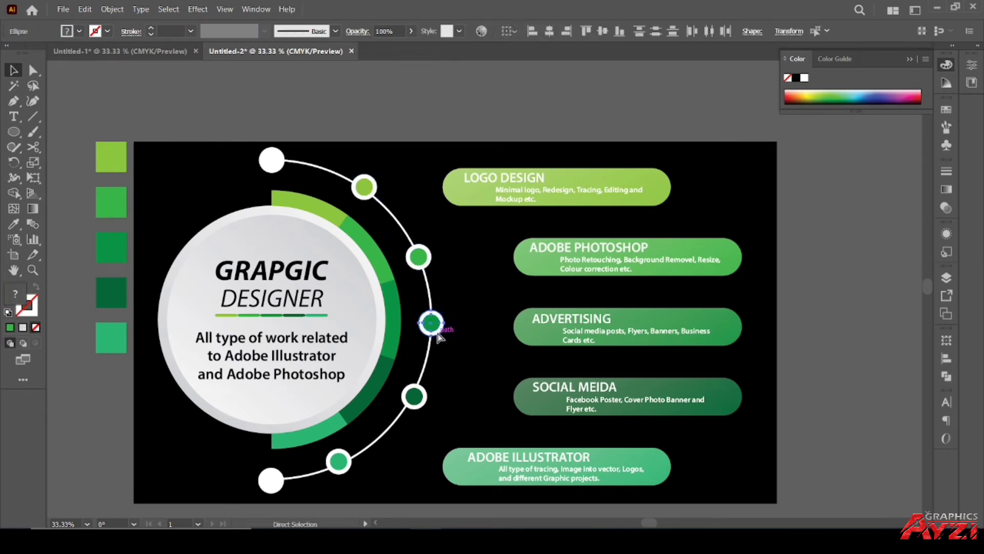
pyautogui.click(455, 394)
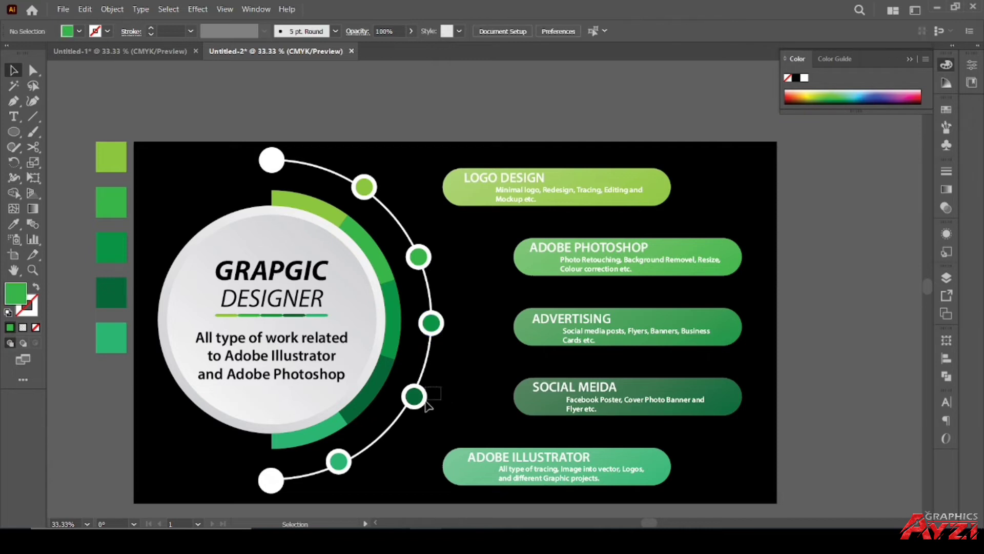
pyautogui.click(428, 412)
pyautogui.click(429, 466)
pyautogui.moveTo(339, 481); pyautogui.dragTo(340, 483)
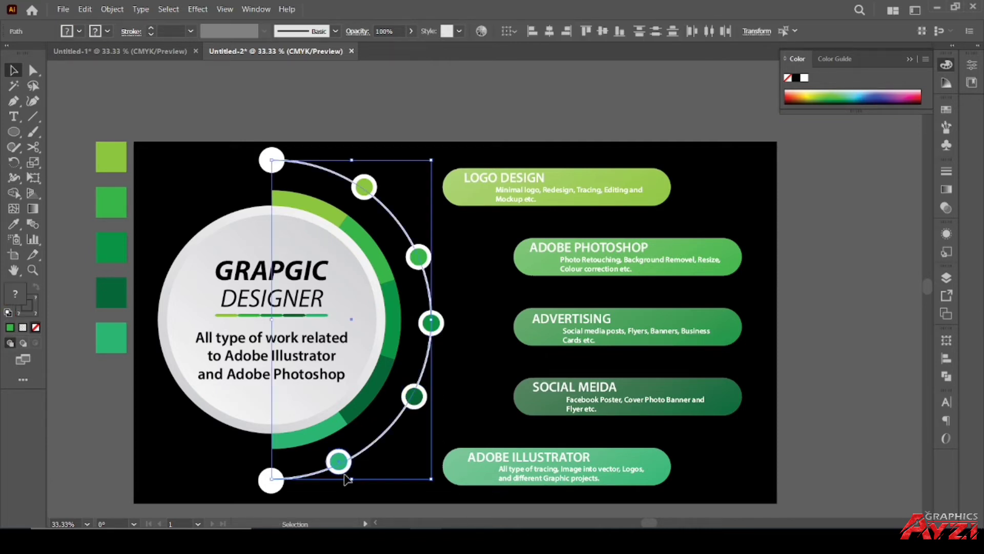
pyautogui.press('v')
pyautogui.click(401, 444)
# Step: Bring the four green dots and both white end caps in front of the arc
pyautogui.click(357, 252)
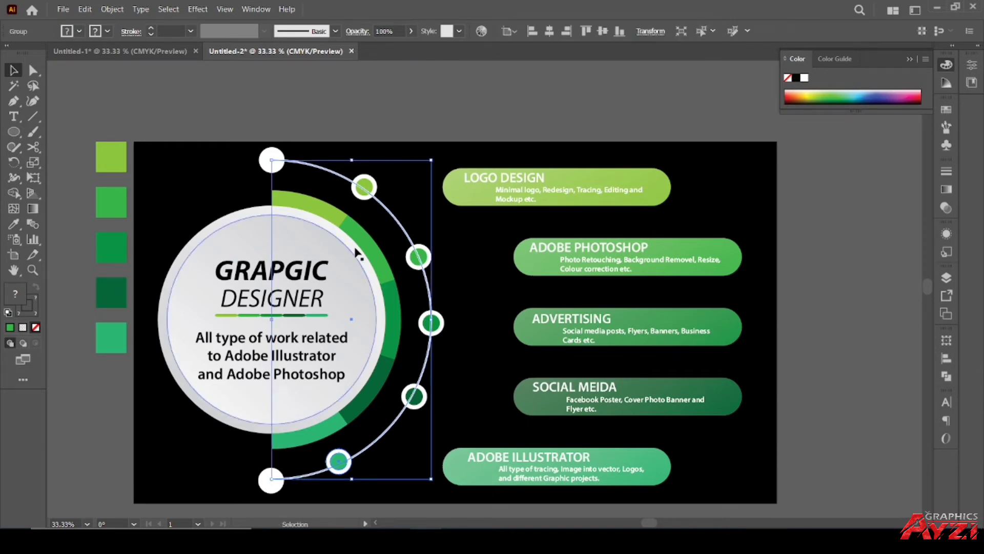
pyautogui.click(397, 103)
pyautogui.scroll(1, 386, 296)
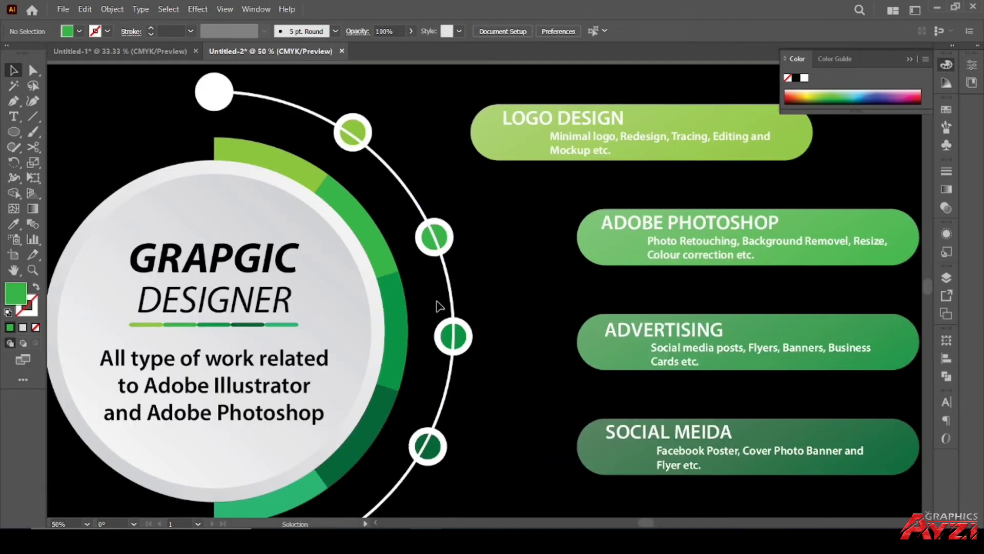
pyautogui.scroll(-1, 438, 306)
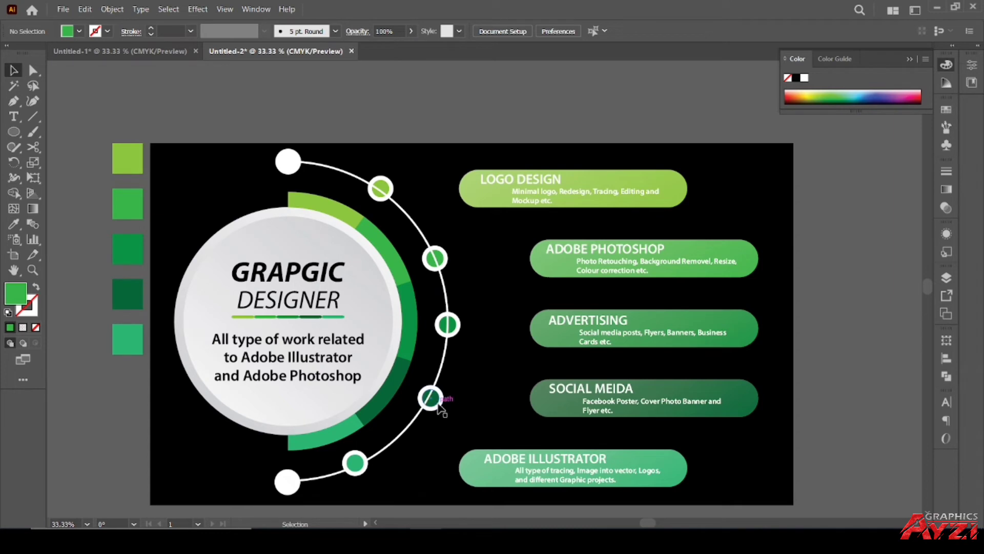
pyautogui.click(433, 399)
pyautogui.keyDown('shift'); pyautogui.click(454, 326); pyautogui.keyUp('shift')
pyautogui.keyDown('shift'); pyautogui.click(444, 257); pyautogui.keyUp('shift')
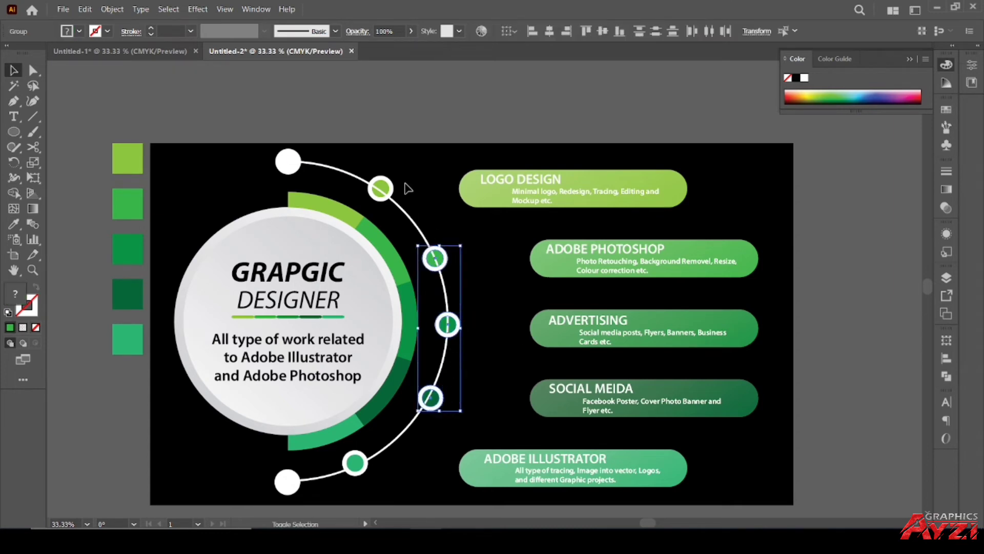
pyautogui.keyDown('shift'); pyautogui.click(384, 187); pyautogui.keyUp('shift')
pyautogui.keyDown('shift'); pyautogui.click(298, 168); pyautogui.keyUp('shift')
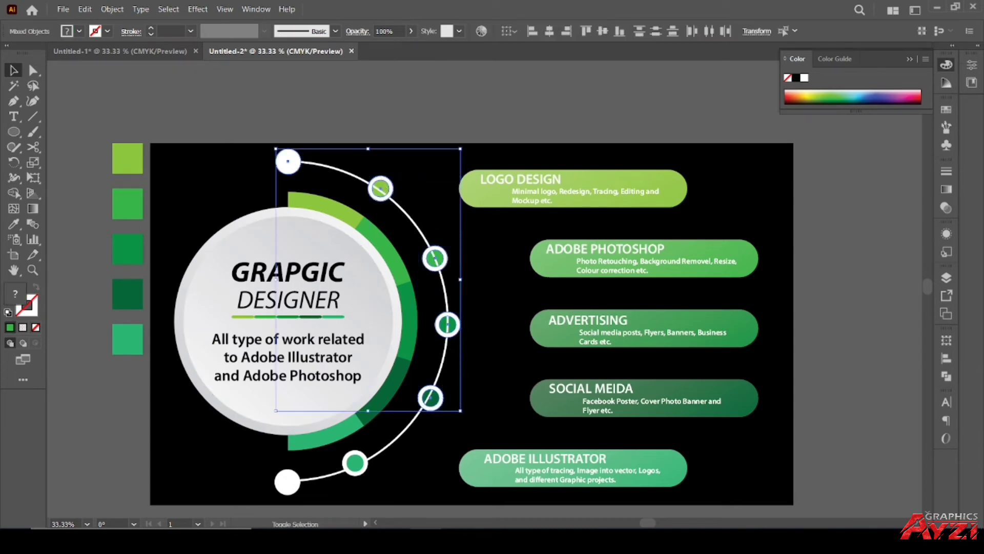
pyautogui.keyDown('shift'); pyautogui.click(291, 487); pyautogui.keyUp('shift')
pyautogui.rightClick(292, 487)
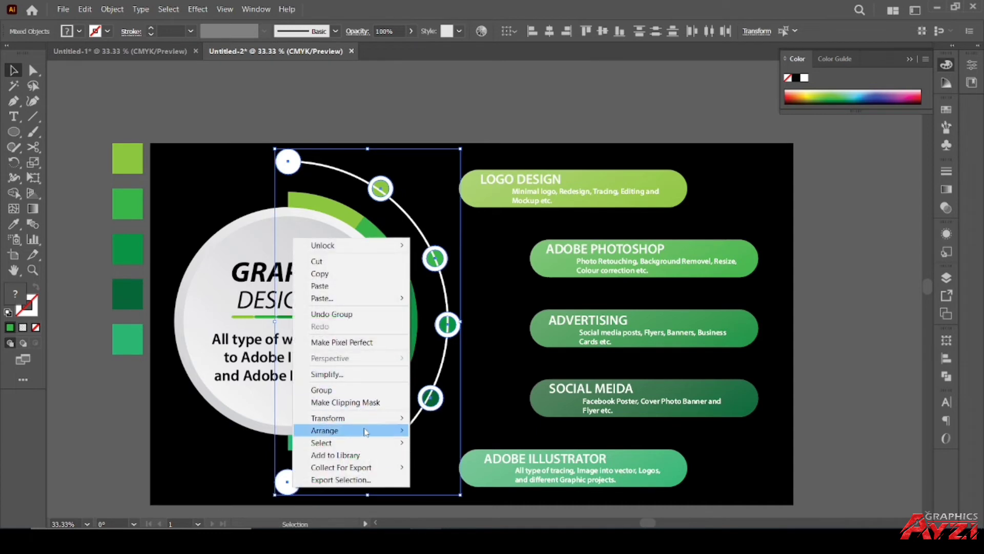
pyautogui.click(434, 430)
pyautogui.click(508, 140)
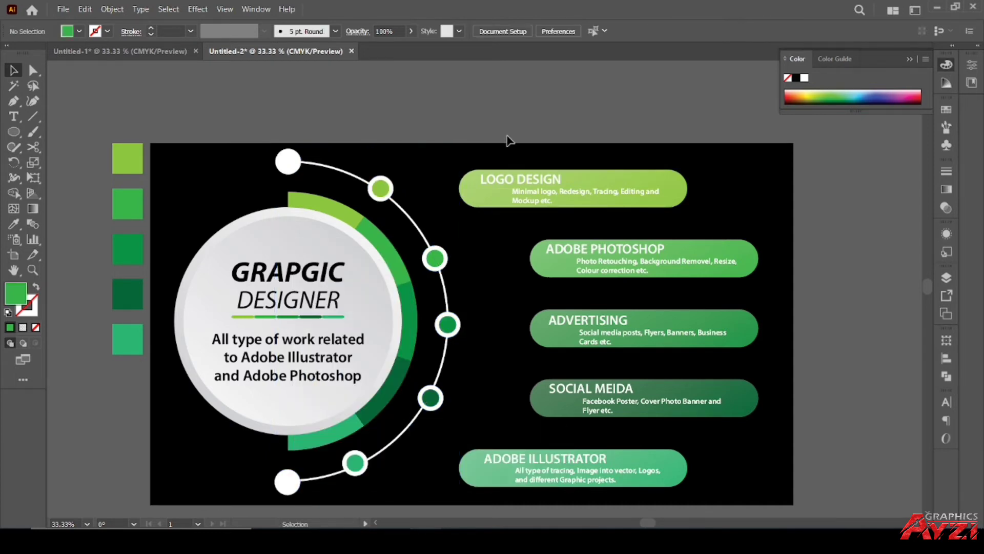
# Step: Ungroup the arc and its circles with Object > Ungroup
pyautogui.click(355, 462)
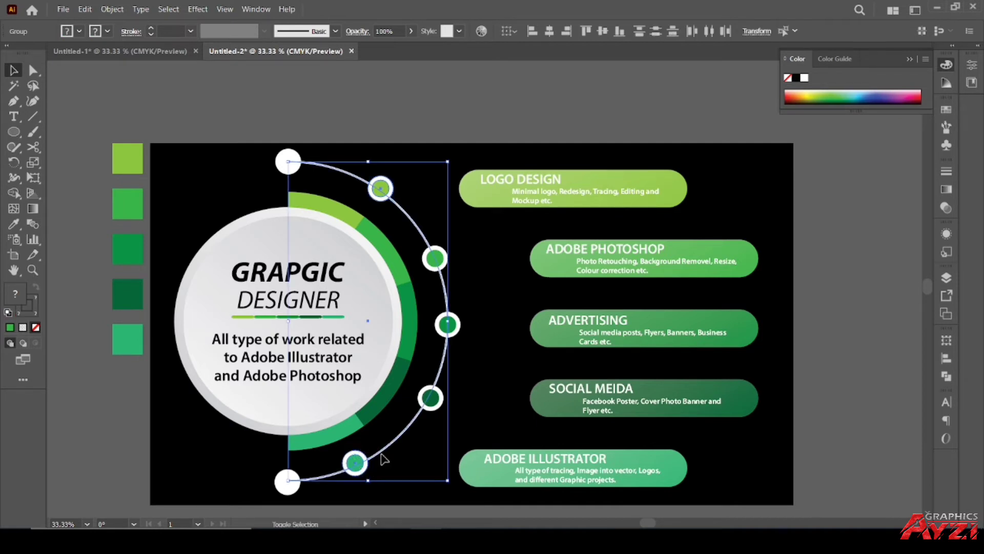
pyautogui.click(384, 452)
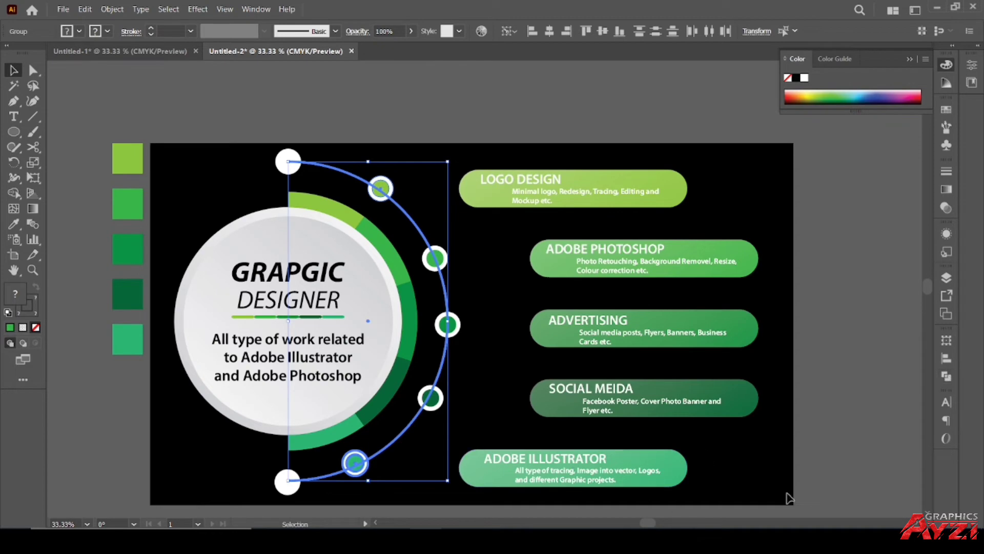
pyautogui.hotkey('ctrl', 'z')
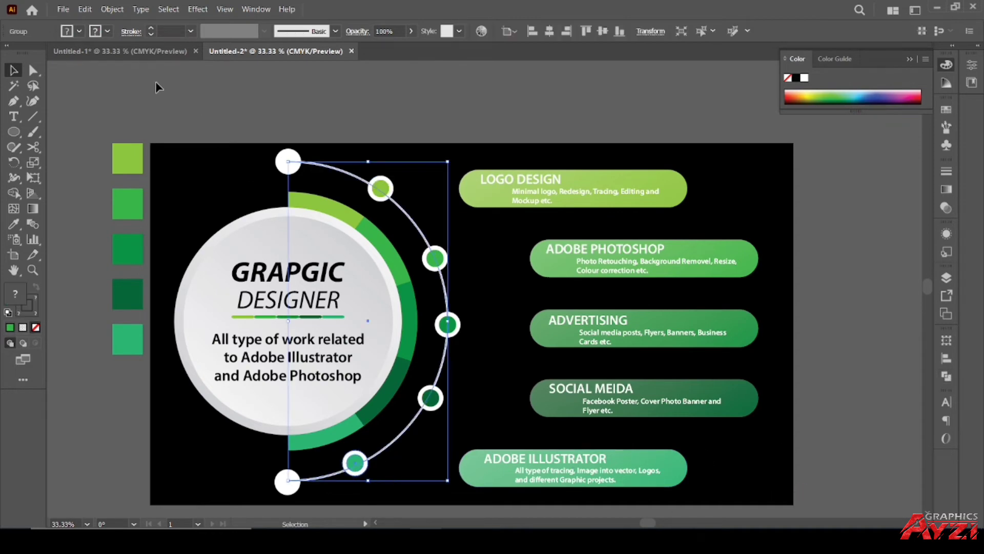
pyautogui.click(112, 8)
pyautogui.click(133, 87)
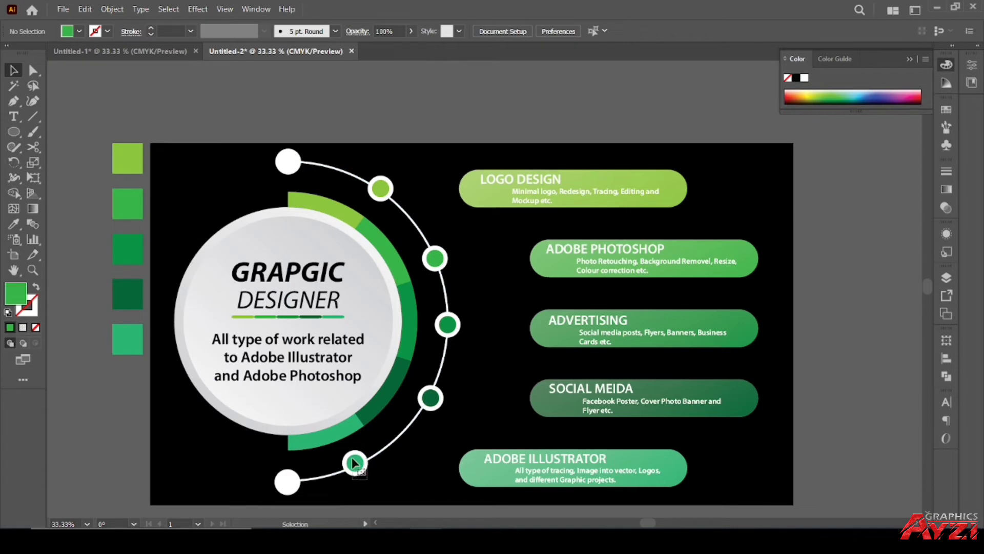
# Step: Horizontally centre the top small green circle on the bottom circle as key object
pyautogui.moveTo(353, 463); pyautogui.dragTo(388, 460)
pyautogui.keyDown('shift'); pyautogui.click(388, 460); pyautogui.keyUp('shift')
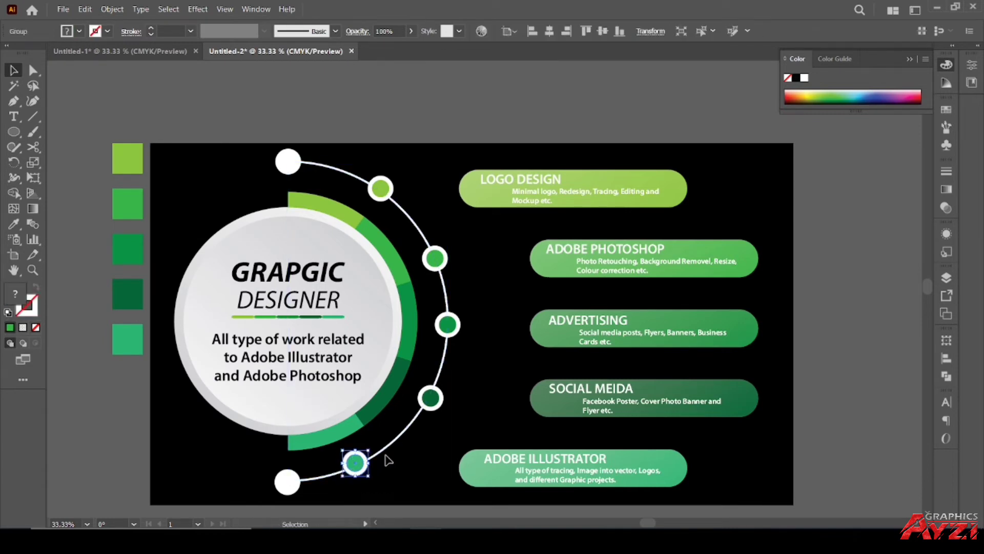
pyautogui.keyDown('shift'); pyautogui.click(381, 189); pyautogui.keyUp('shift')
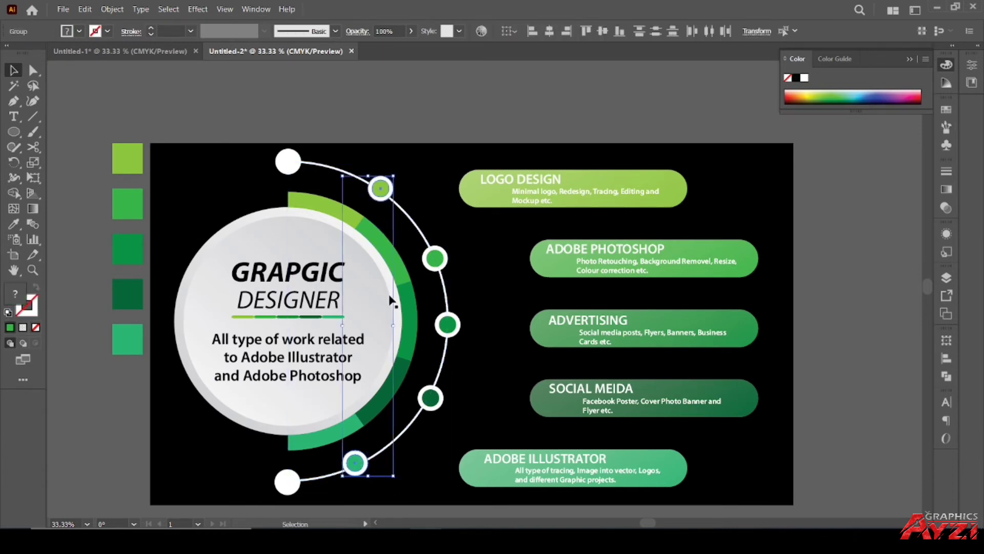
pyautogui.click(355, 463)
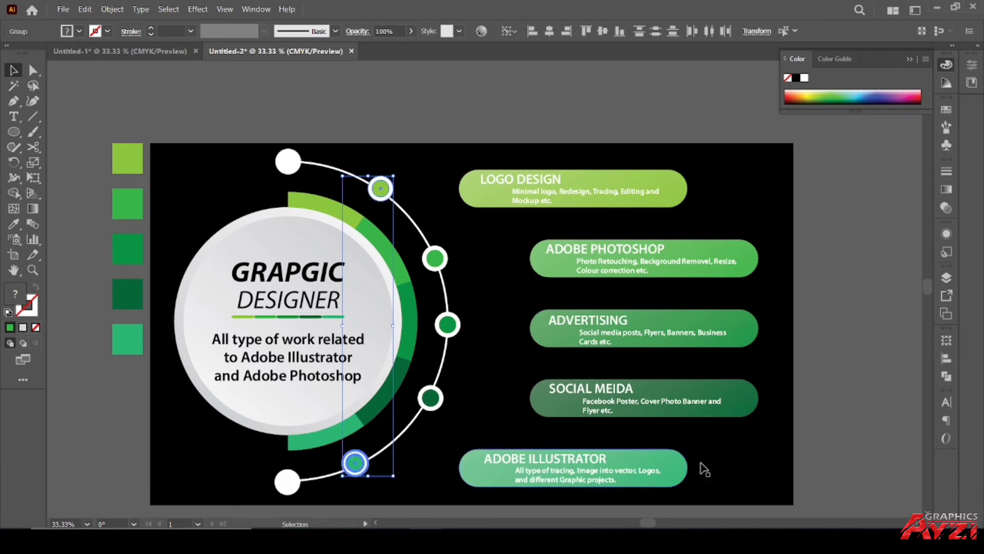
pyautogui.click(947, 360)
pyautogui.click(815, 369)
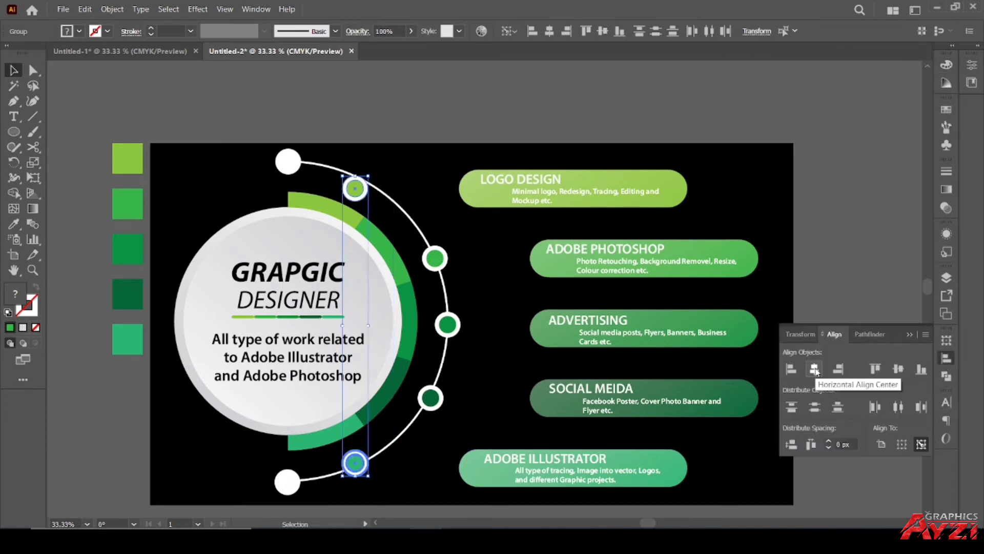
pyautogui.click(400, 128)
# Step: Move the top small green circle up onto the arc, level with LOGO DESIGN
pyautogui.scroll(1, 325, 180)
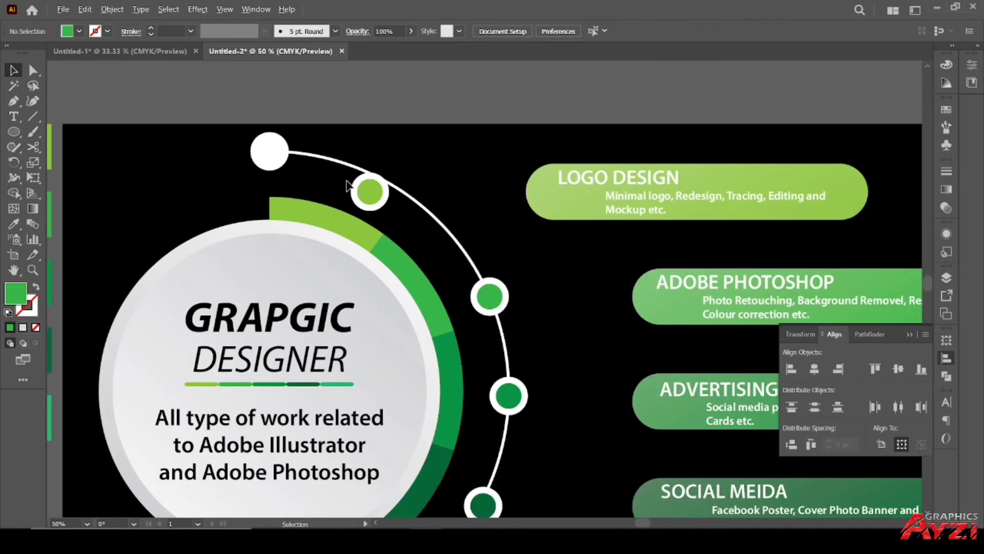
pyautogui.moveTo(372, 195)
pyautogui.mouseDown()
pyautogui.moveTo(373, 184)
pyautogui.moveTo(384, 188)
pyautogui.mouseUp()
pyautogui.scroll(-2, 395, 121)
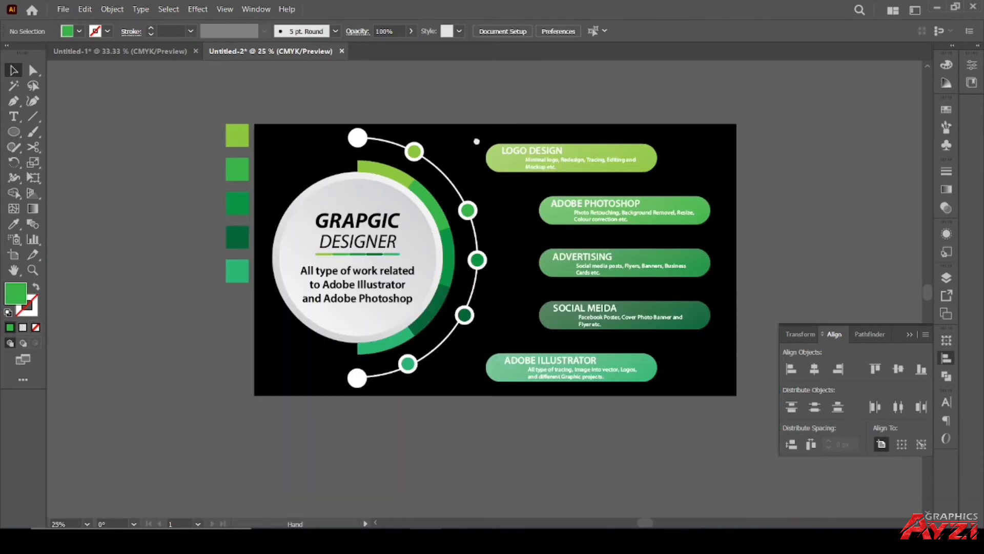
pyautogui.moveTo(476, 141); pyautogui.dragTo(408, 215)
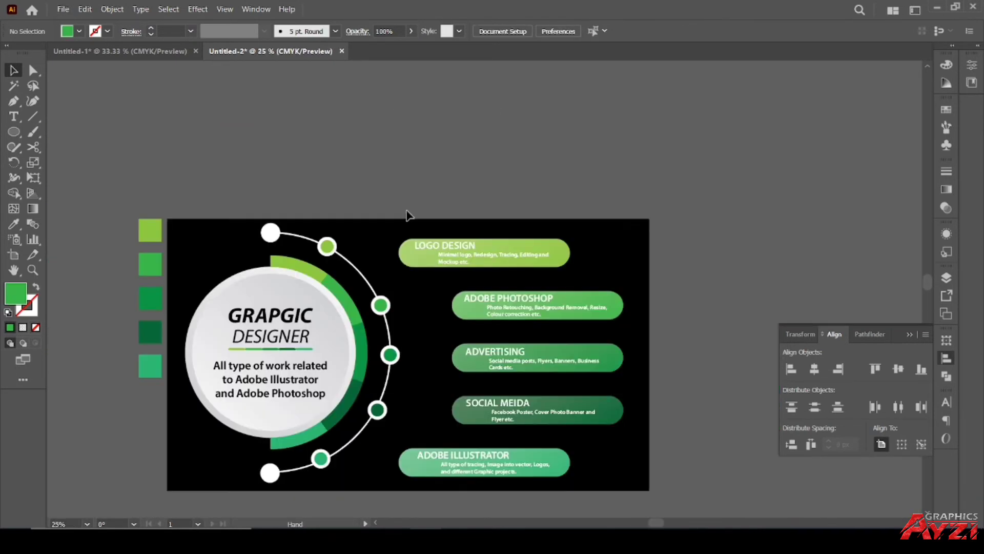
pyautogui.press('alt')
pyautogui.scroll(1, 420, 212)
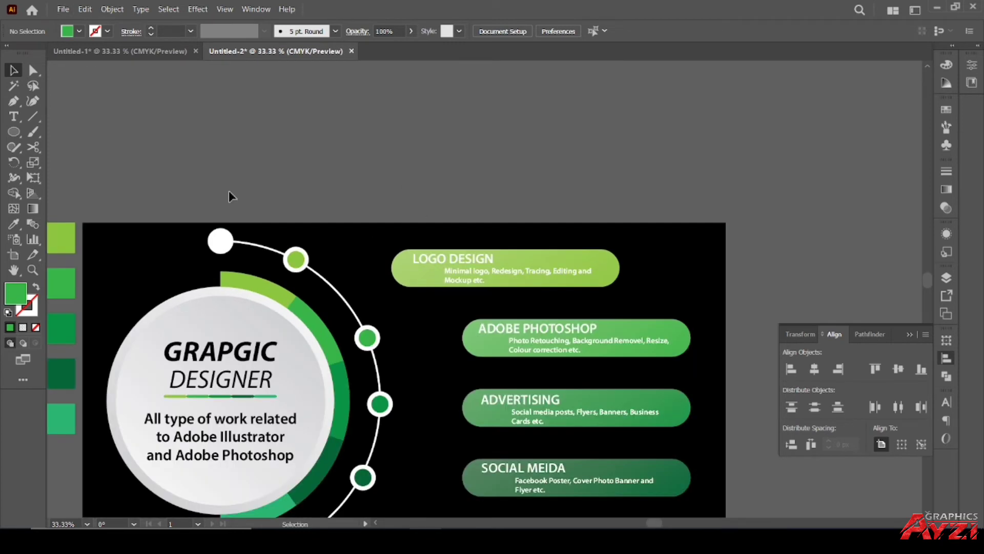
# Step: Draw a line from the top circle toward LOGO DESIGN with a white 10 pt stroke
pyautogui.click(32, 117)
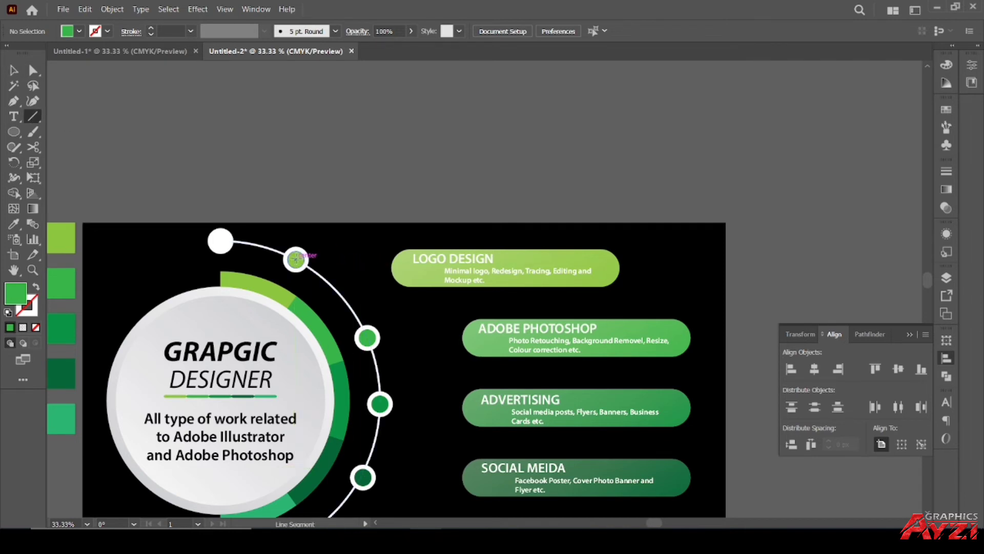
pyautogui.moveTo(296, 259)
pyautogui.mouseDown()
pyautogui.moveTo(385, 262)
pyautogui.moveTo(376, 259)
pyautogui.mouseUp()
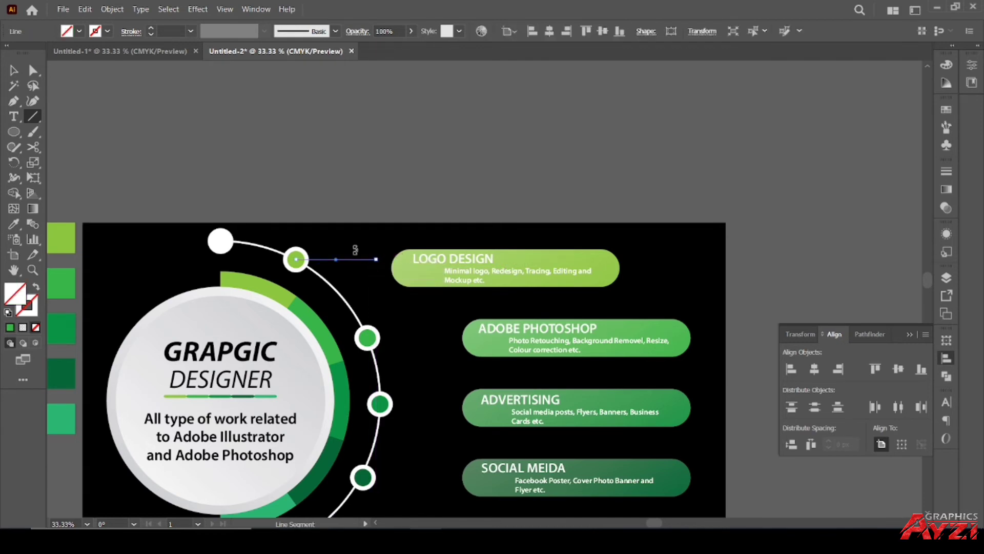
pyautogui.click(13, 70)
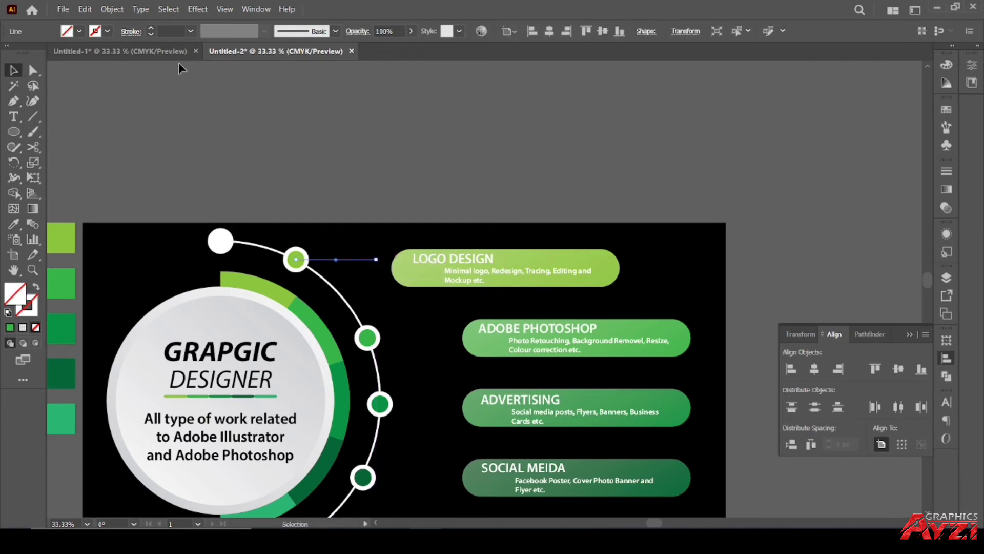
pyautogui.click(152, 31)
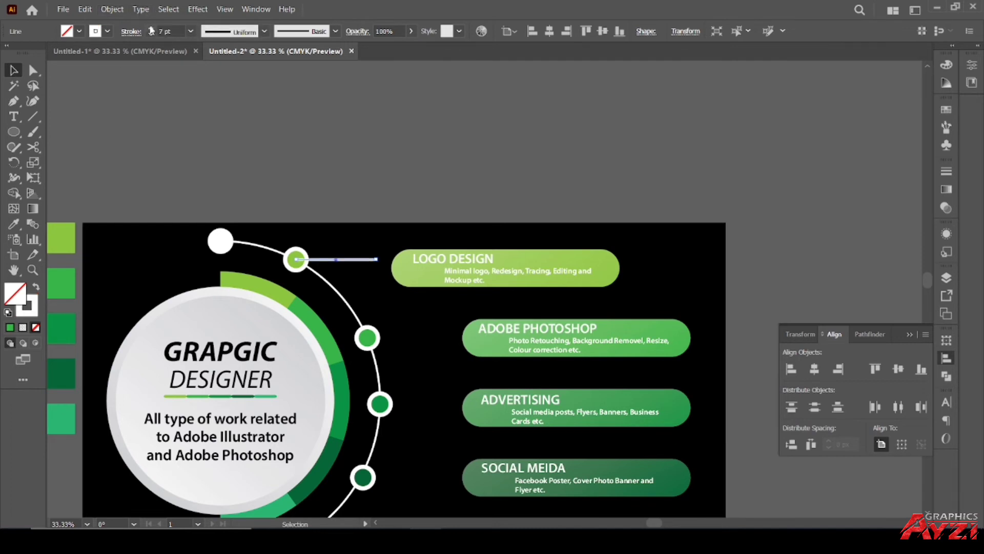
pyautogui.click(152, 29)
pyautogui.click(151, 28)
pyautogui.click(376, 190)
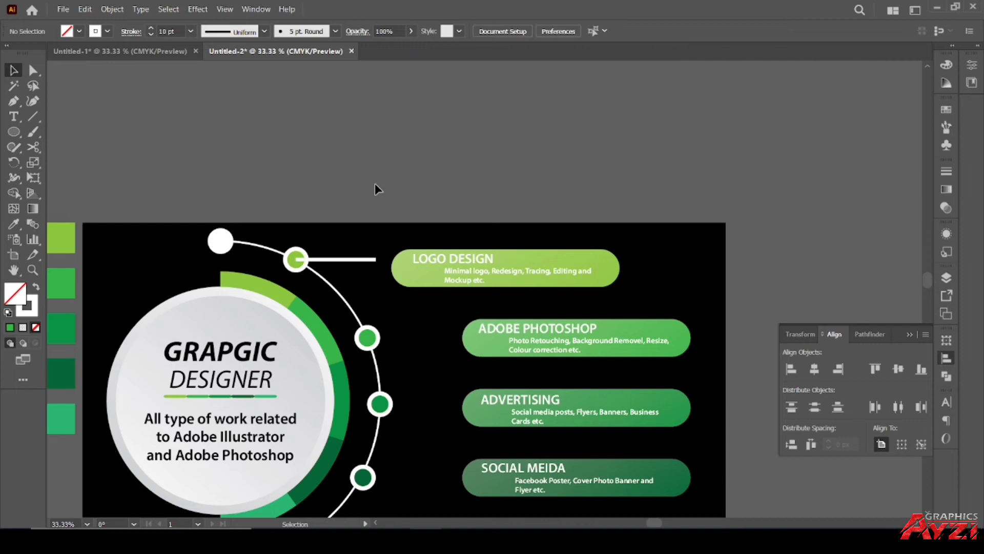
# Step: Give the connector line a tapered width profile and shift it slightly into place
pyautogui.click(357, 259)
pyautogui.click(255, 32)
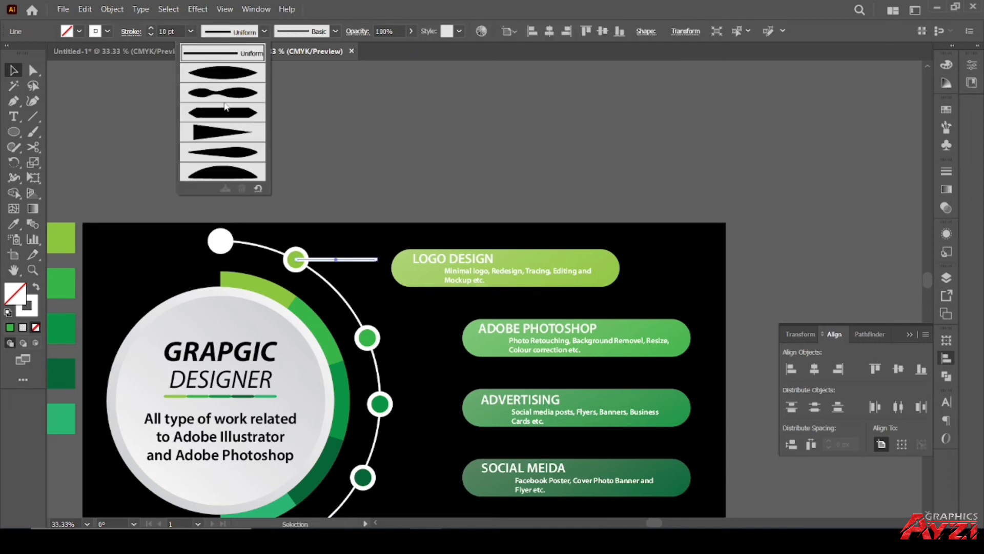
pyautogui.click(219, 132)
pyautogui.click(368, 158)
pyautogui.scroll(1, 295, 246)
pyautogui.moveTo(333, 272); pyautogui.dragTo(331, 269)
pyautogui.moveTo(300, 237)
pyautogui.mouseDown()
pyautogui.moveTo(333, 269)
pyautogui.moveTo(327, 277)
pyautogui.mouseUp()
pyautogui.keyDown('shift'); pyautogui.click(342, 298); pyautogui.keyUp('shift')
pyautogui.click(388, 195)
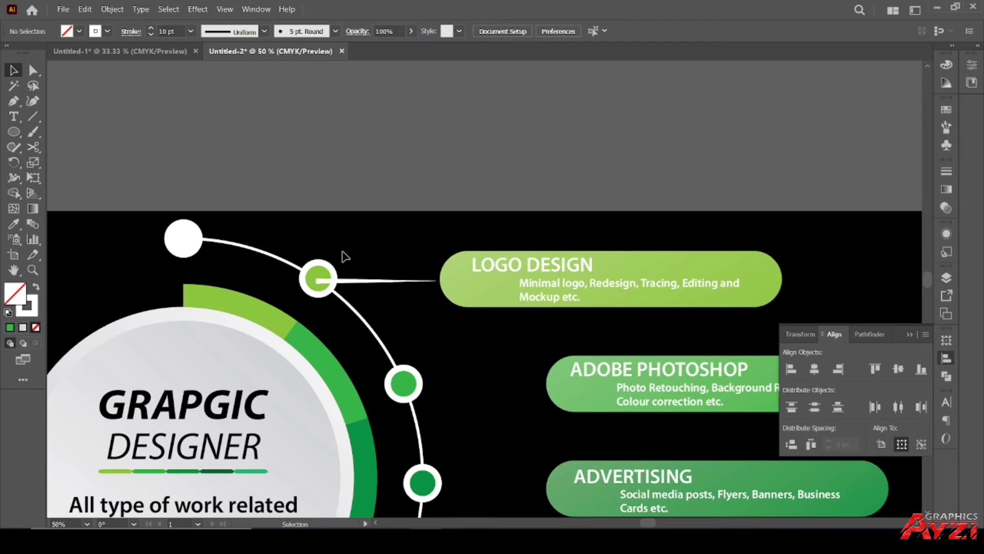
# Step: Bring the top green circle in front of its connector line
pyautogui.click(324, 276)
pyautogui.click(395, 178)
pyautogui.hotkey('ctrl', '-')
pyautogui.scroll(1, 355, 233)
pyautogui.scroll(1, 355, 233)
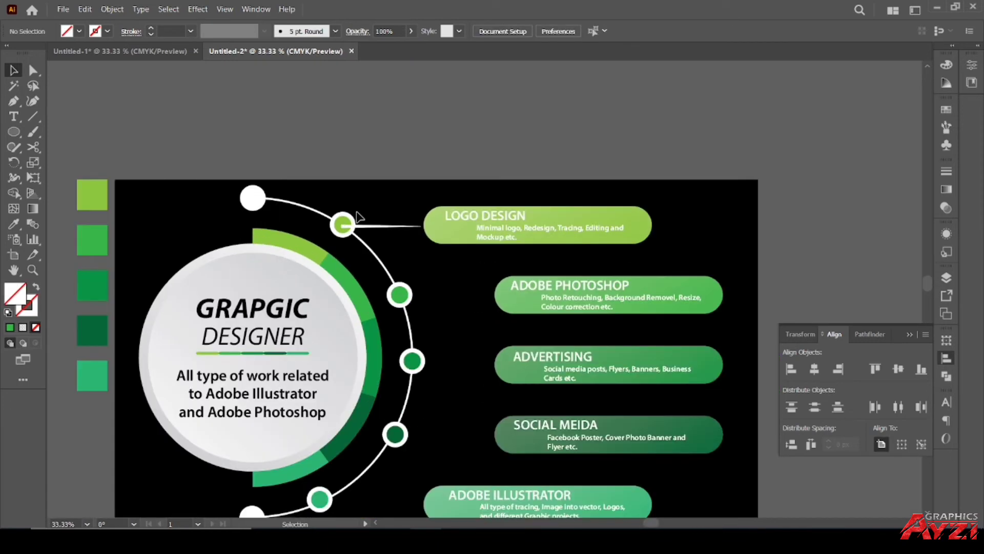
pyautogui.scroll(1, 355, 233)
pyautogui.rightClick(354, 232)
pyautogui.moveTo(381, 428)
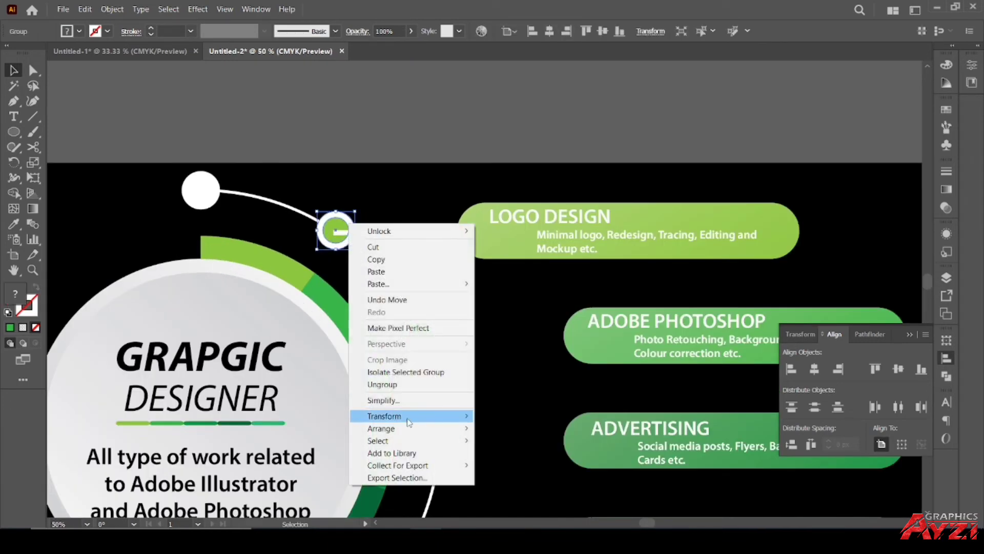
pyautogui.click(529, 433)
pyautogui.click(418, 143)
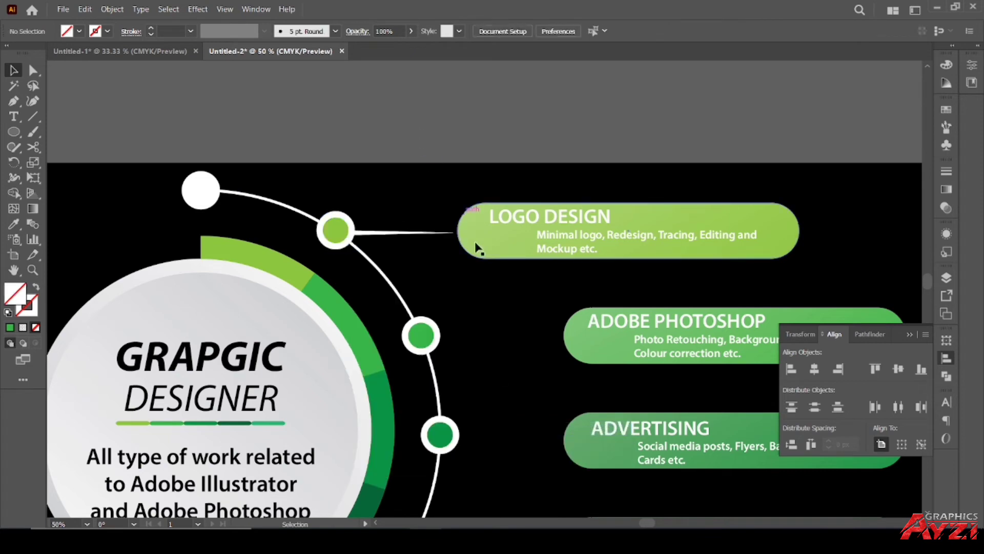
# Step: Copy the connector line to the second, third, fourth and bottom circles
pyautogui.hotkey('ctrl', '-')
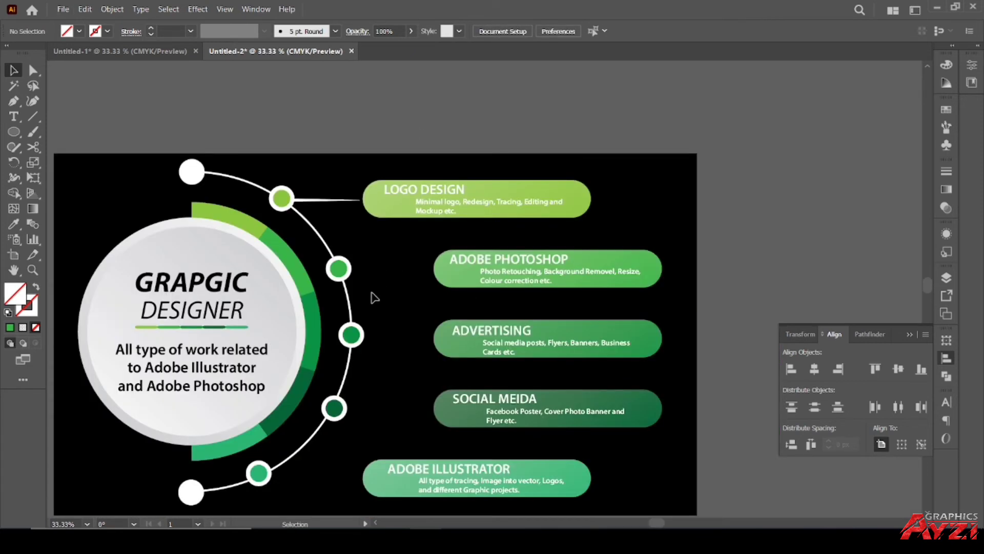
pyautogui.scroll(2, 349, 263)
pyautogui.moveTo(262, 135); pyautogui.dragTo(378, 276)
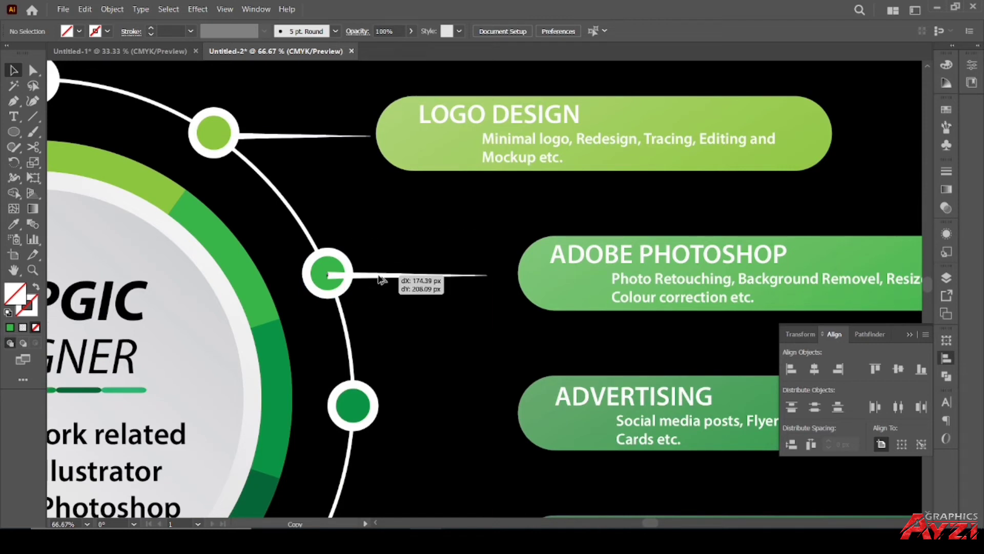
pyautogui.scroll(-1, 406, 266)
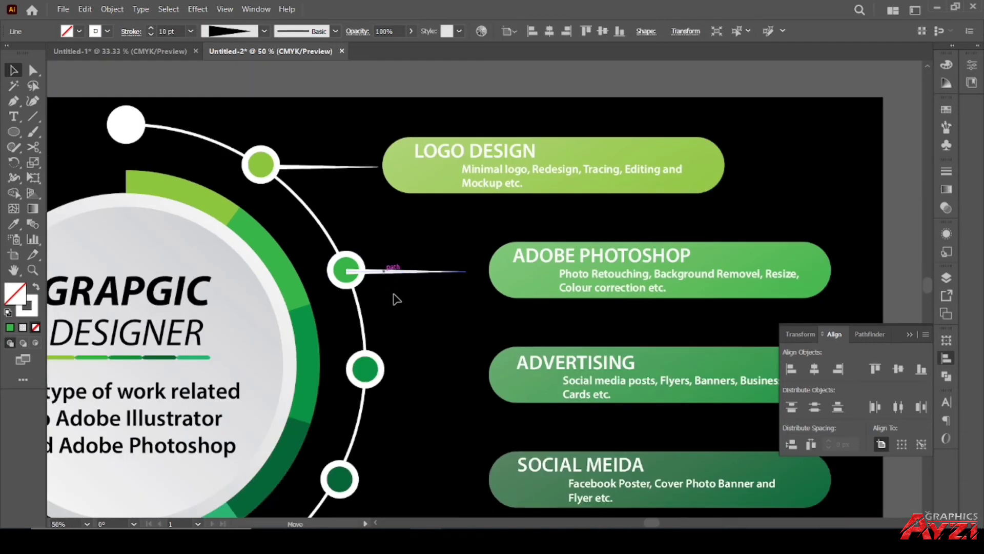
pyautogui.moveTo(385, 272); pyautogui.dragTo(406, 374)
pyautogui.scroll(-1, 440, 340)
pyautogui.hotkey('ctrl', '-')
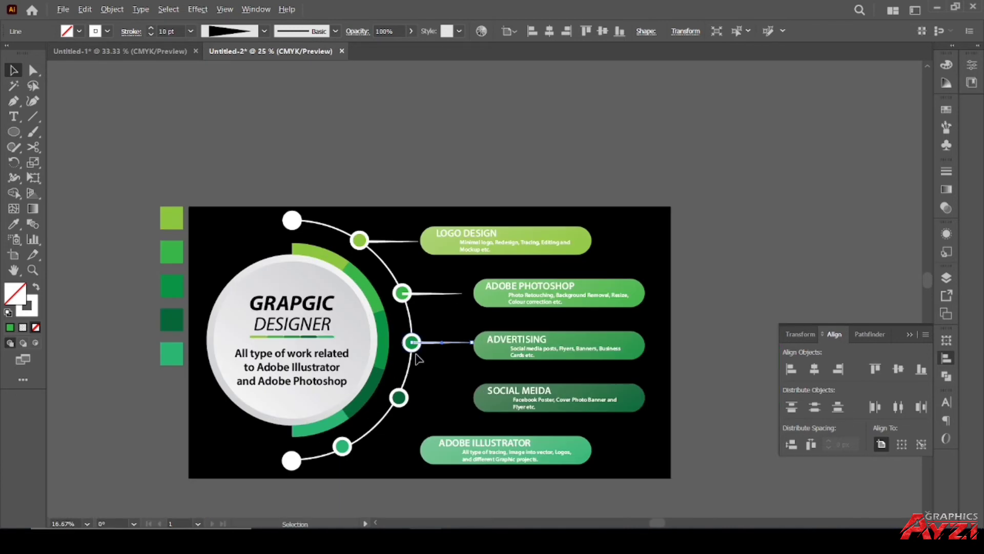
pyautogui.moveTo(433, 347)
pyautogui.mouseDown()
pyautogui.moveTo(423, 400)
pyautogui.moveTo(381, 456)
pyautogui.moveTo(368, 450)
pyautogui.moveTo(409, 455)
pyautogui.mouseUp()
pyautogui.hotkey('ctrl', '+')
pyautogui.hotkey('ctrl', '+')
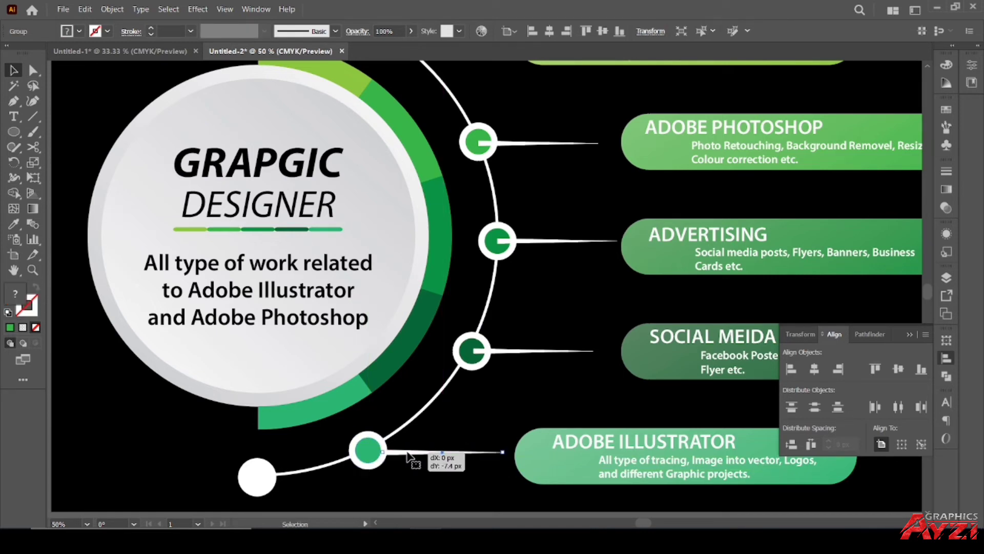
pyautogui.click(407, 411)
pyautogui.hotkey('ctrl', '-')
pyautogui.hotkey('ctrl', '-')
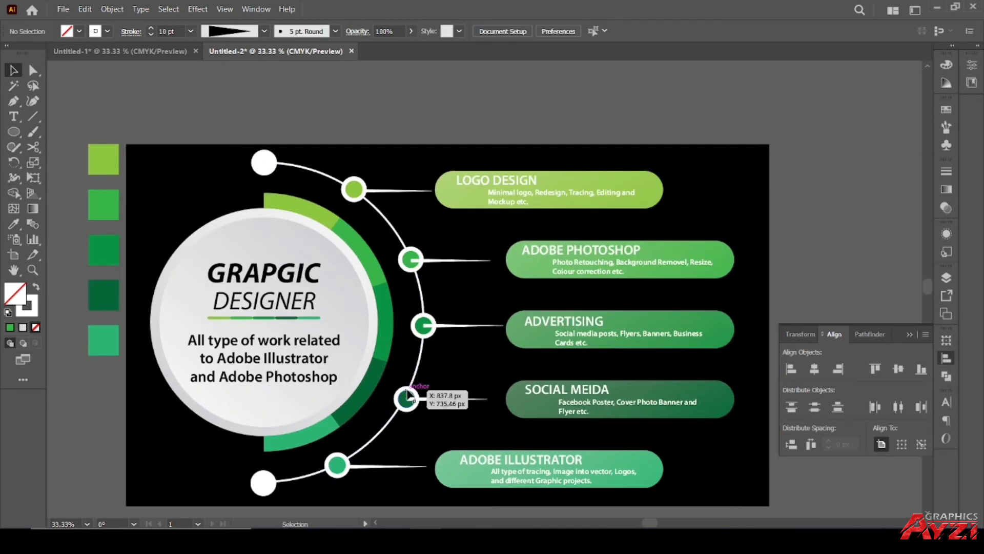
# Step: Bring the SOCIAL MEIDA, ADVERTISING and ADOBE PHOTOSHOP circles in front of their lines
pyautogui.click(407, 398)
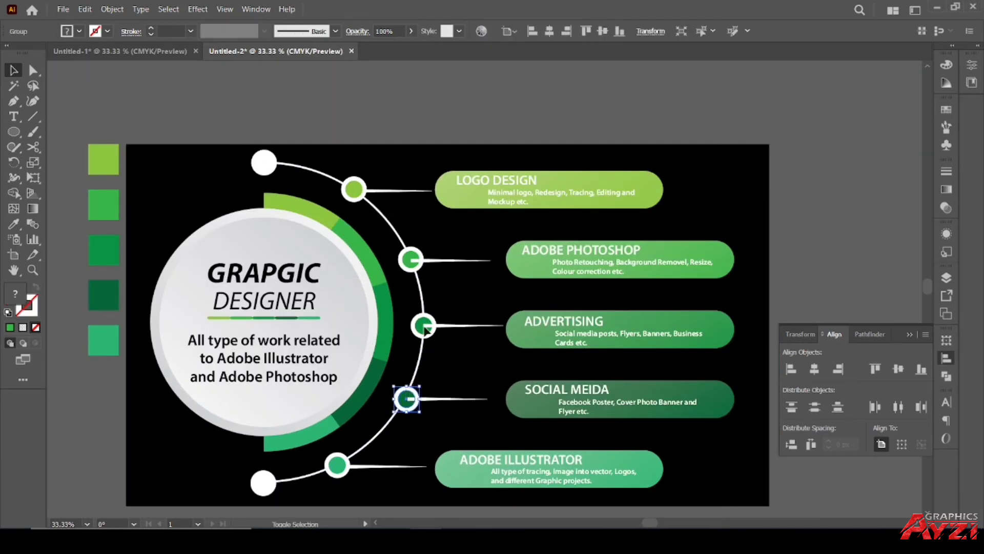
pyautogui.keyDown('shift'); pyautogui.click(423, 325); pyautogui.keyUp('shift')
pyautogui.keyDown('shift'); pyautogui.click(414, 254); pyautogui.keyUp('shift')
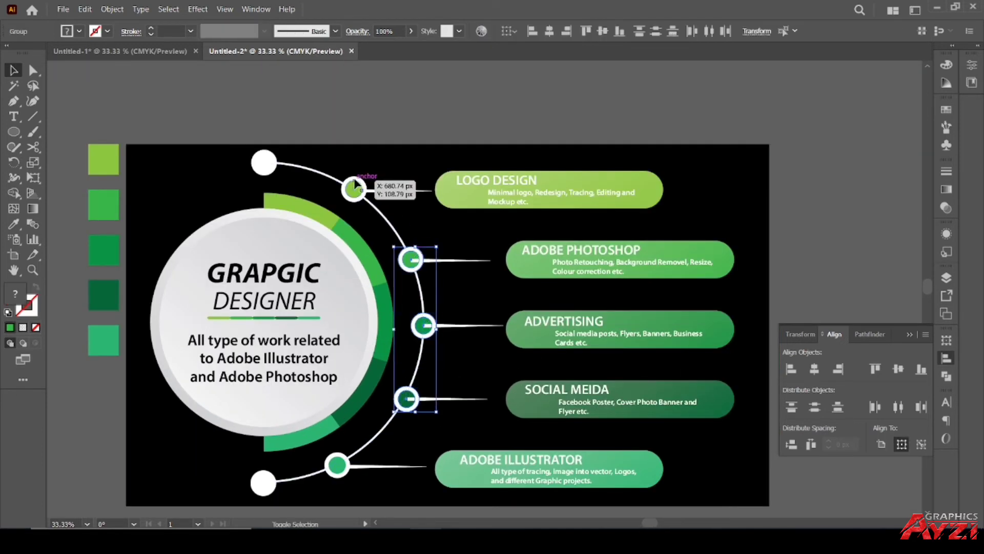
pyautogui.rightClick(408, 251)
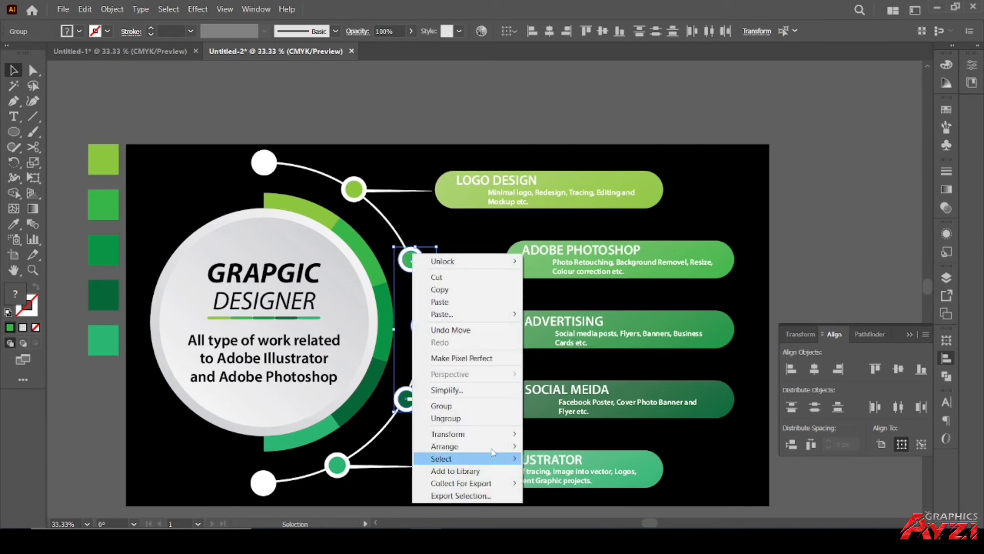
pyautogui.click(547, 446)
pyautogui.click(500, 116)
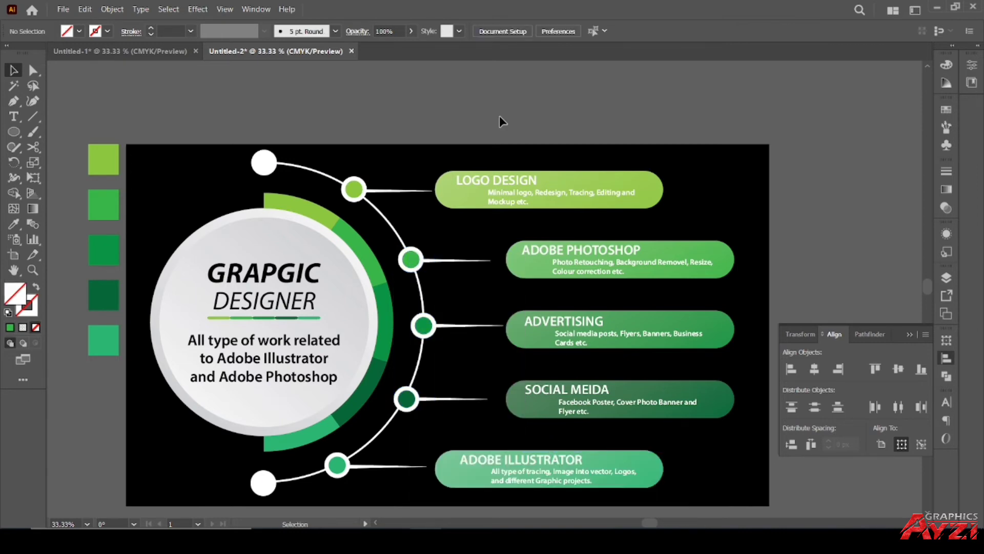
# Step: Select the bottom, SOCIAL MEIDA and ADVERTISING connector lines
pyautogui.scroll(-1, 499, 116)
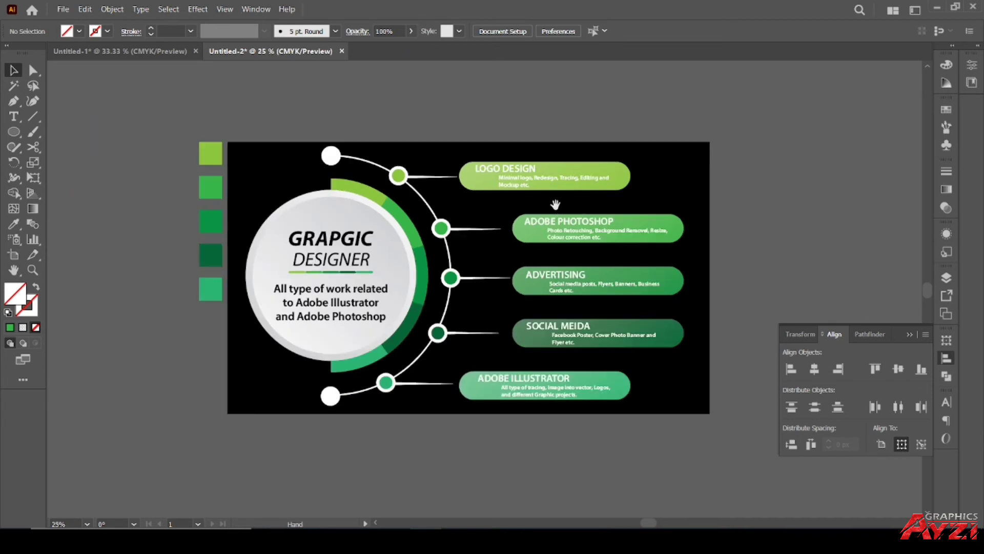
pyautogui.moveTo(531, 191); pyautogui.dragTo(484, 221)
pyautogui.click(359, 409)
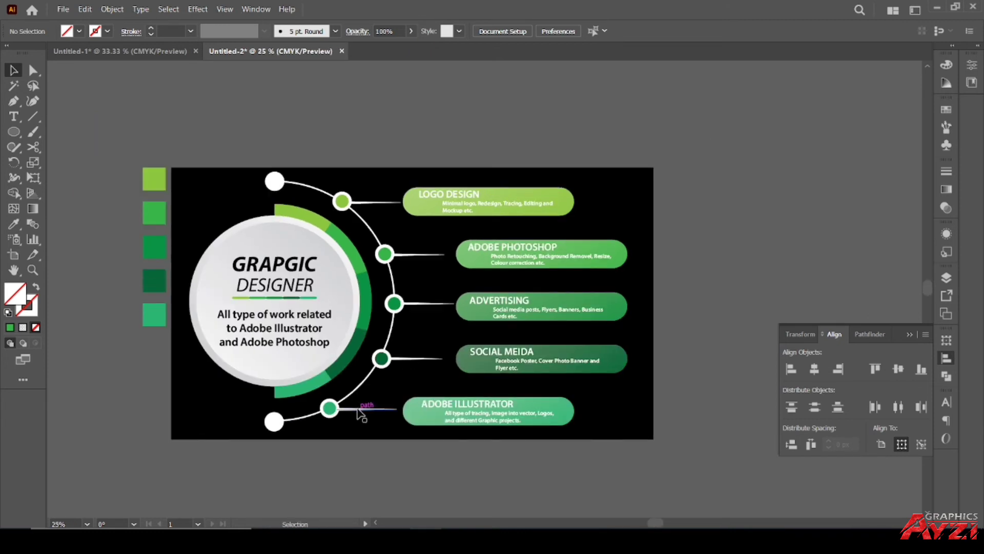
pyautogui.keyDown('shift'); pyautogui.click(415, 359); pyautogui.keyUp('shift')
pyautogui.keyDown('shift'); pyautogui.click(431, 305); pyautogui.keyUp('shift')
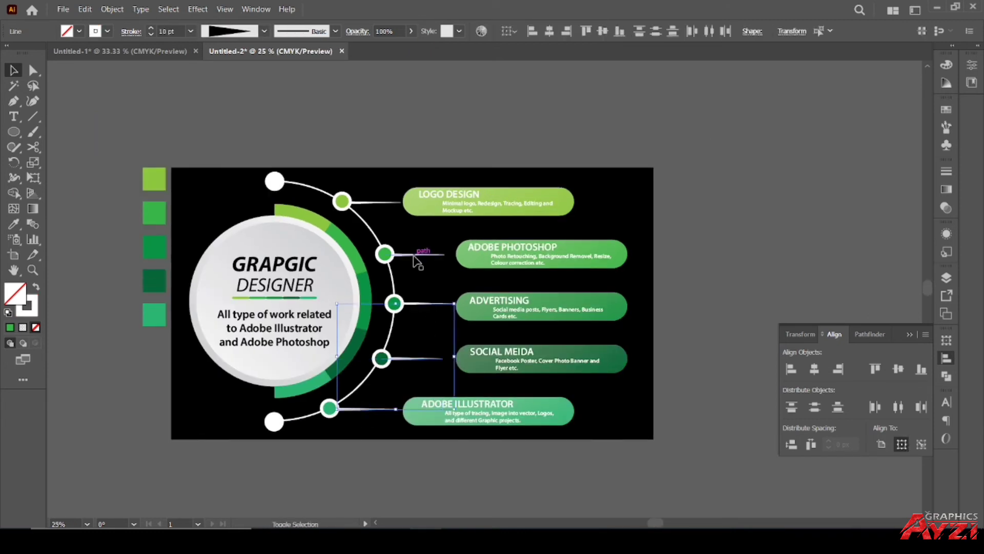
# Step: Add the remaining lines and make all five connector strokes yellow from Swatches
pyautogui.keyDown('shift'); pyautogui.click(416, 254); pyautogui.keyUp('shift')
pyautogui.keyDown('shift'); pyautogui.click(377, 203); pyautogui.keyUp('shift')
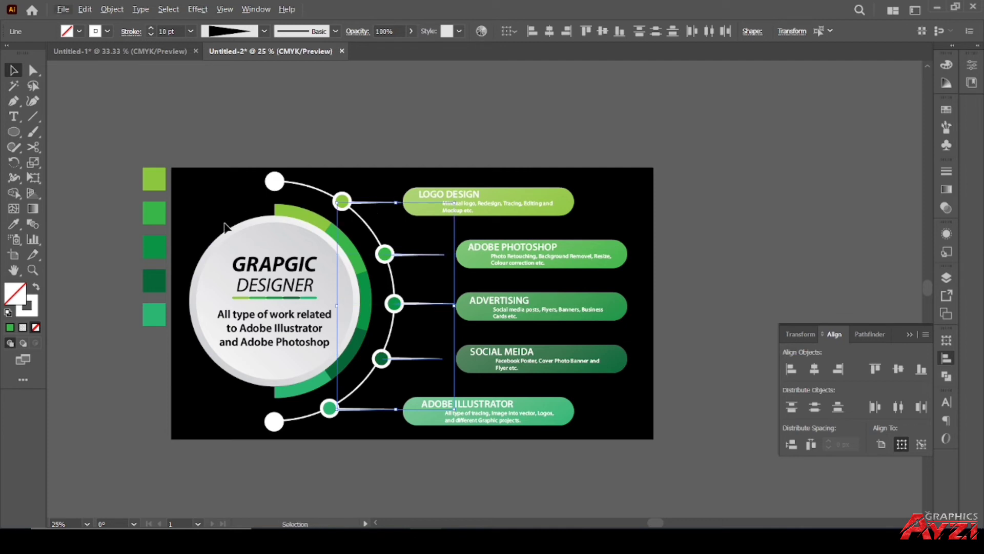
pyautogui.press('i')
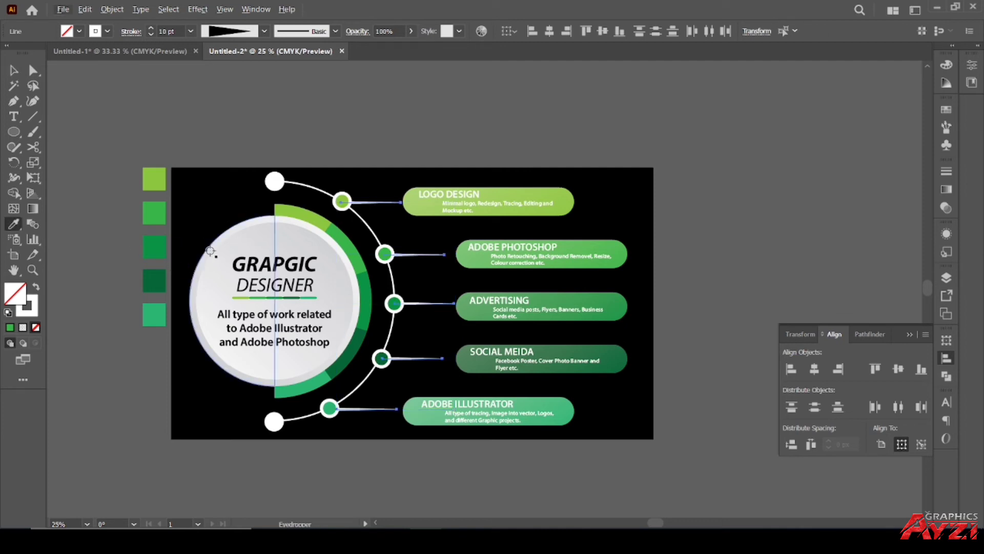
pyautogui.click(949, 112)
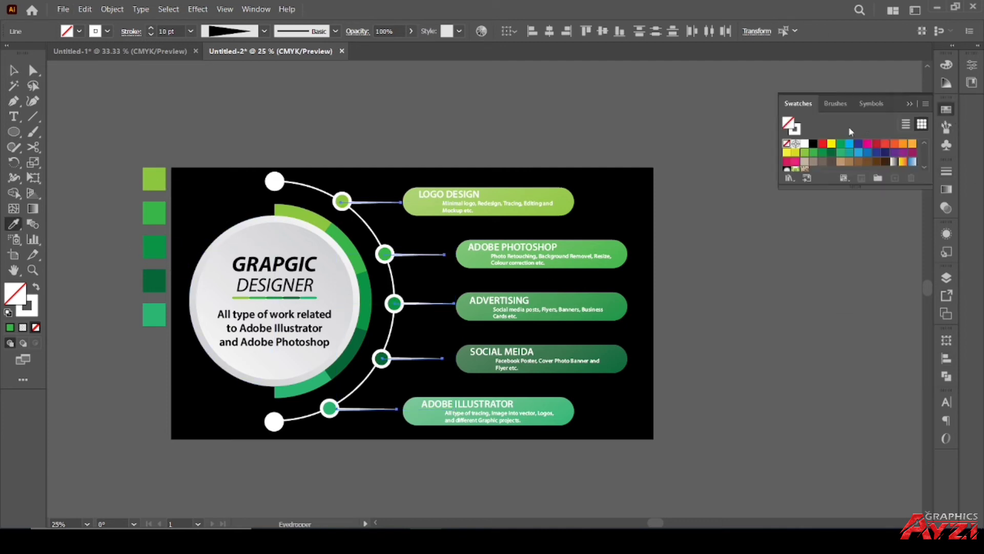
pyautogui.click(831, 144)
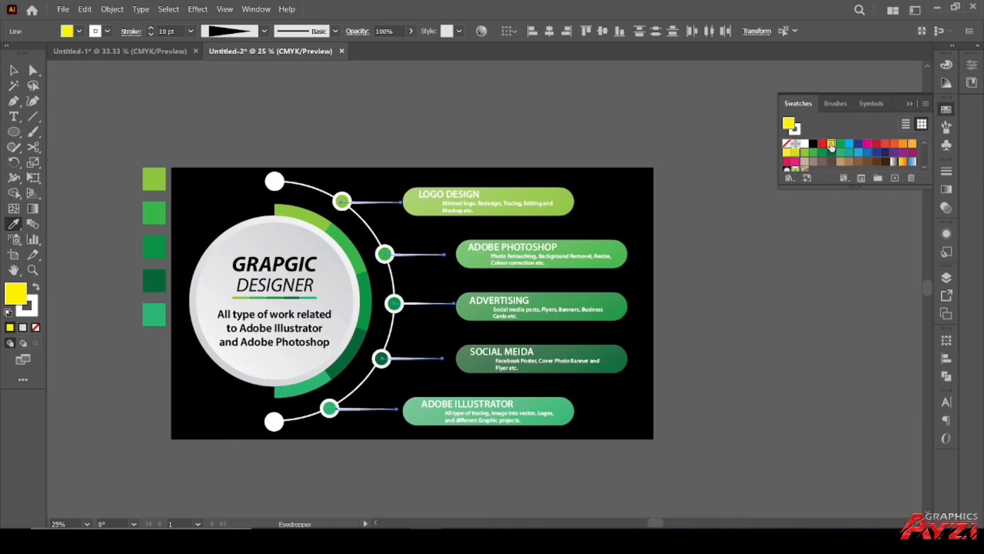
pyautogui.click(36, 287)
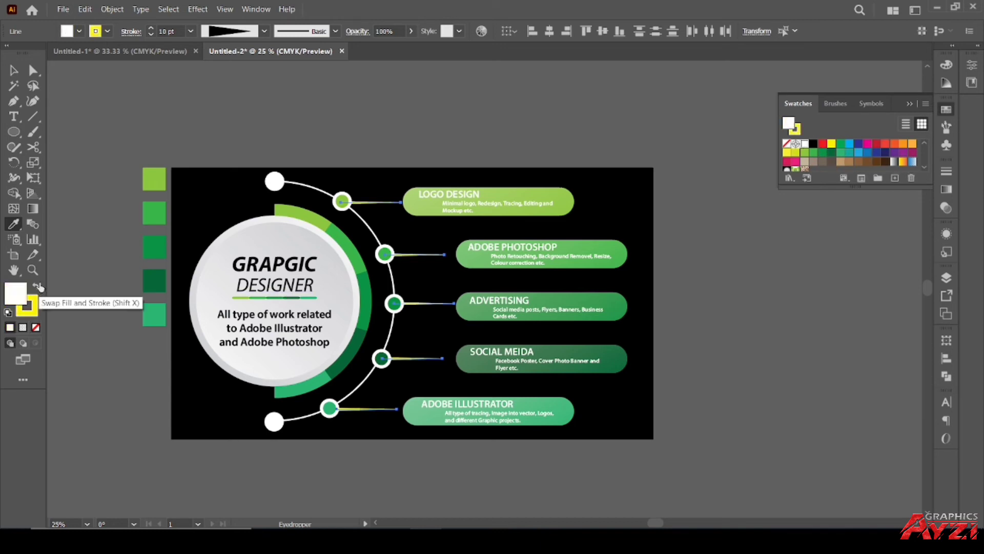
pyautogui.click(14, 70)
pyautogui.click(318, 109)
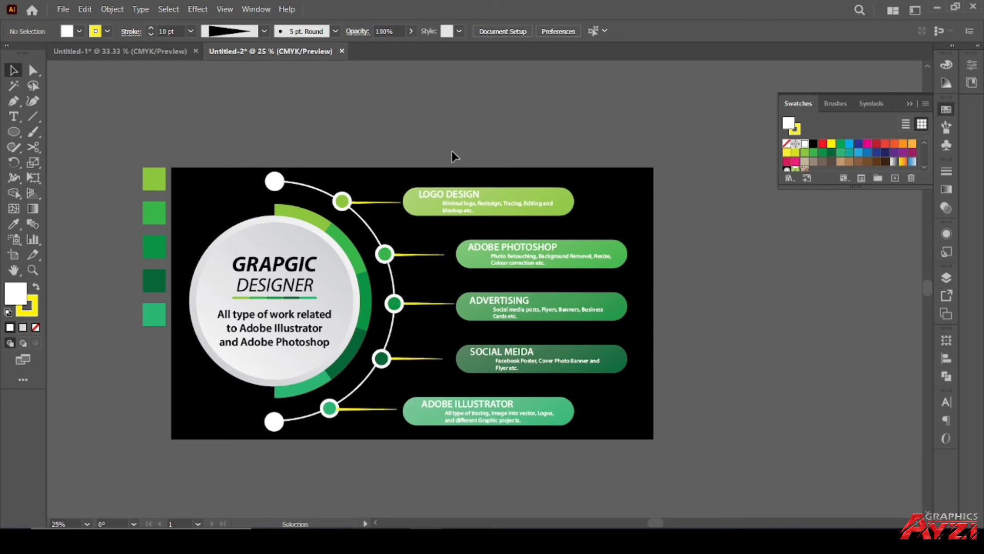
pyautogui.scroll(1, 397, 195)
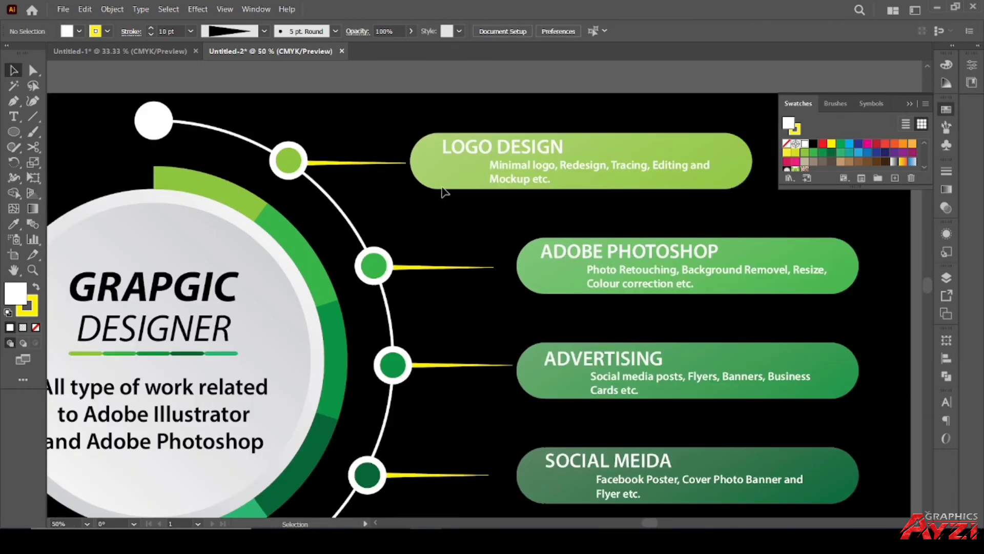
# Step: Draw a white circle at the LOGO DESIGN line's end and place a copy slightly right
pyautogui.scroll(1, 444, 193)
pyautogui.click(13, 132)
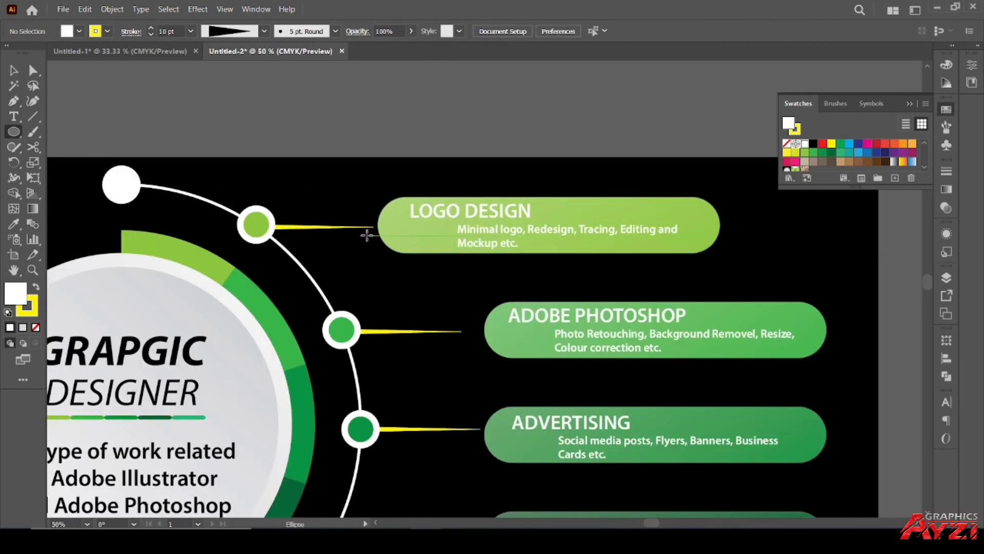
pyautogui.moveTo(361, 227); pyautogui.dragTo(383, 257)
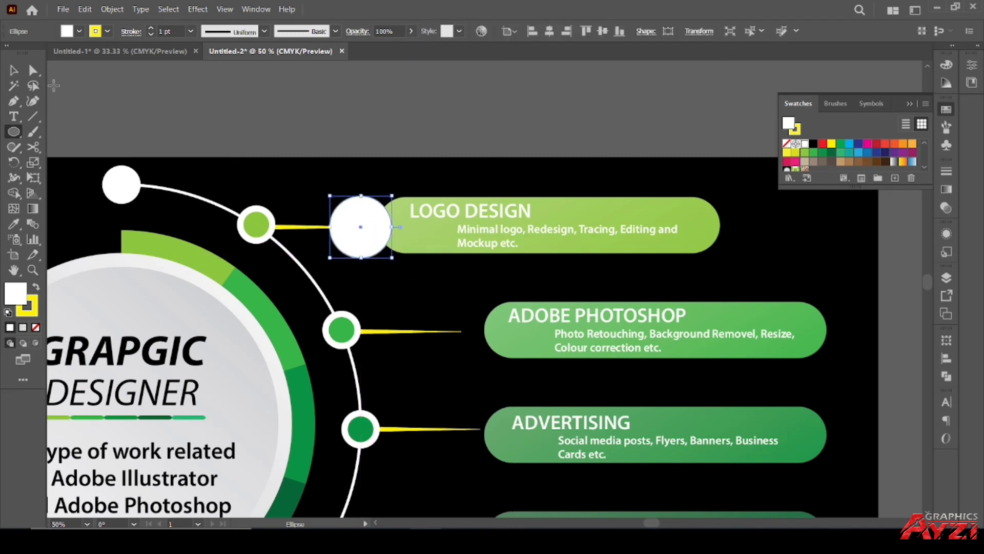
pyautogui.press('v')
pyautogui.hotkey('ctrl', 'shift', 'a')
pyautogui.click(388, 225)
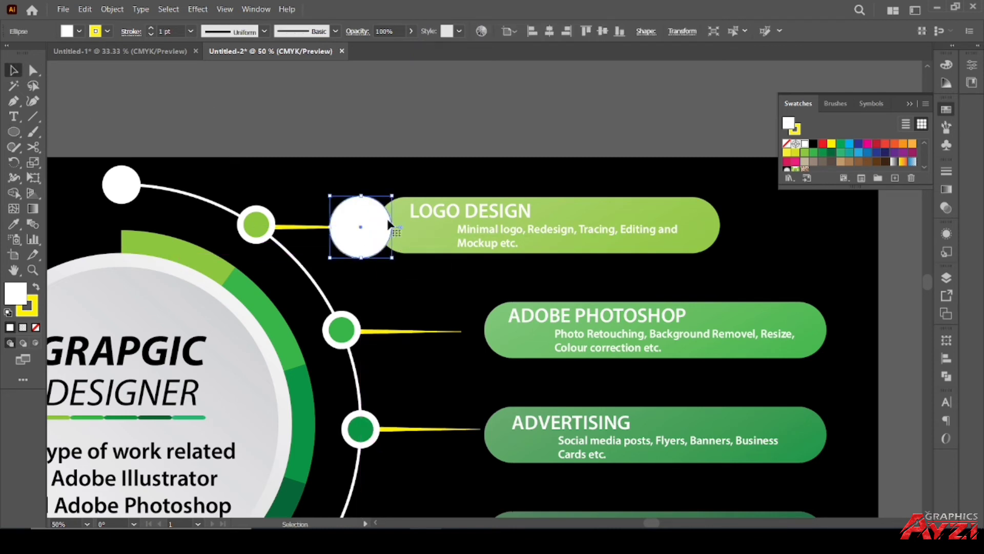
pyautogui.hotkey('ctrl', 'shift', 'a')
pyautogui.moveTo(380, 222); pyautogui.dragTo(390, 222)
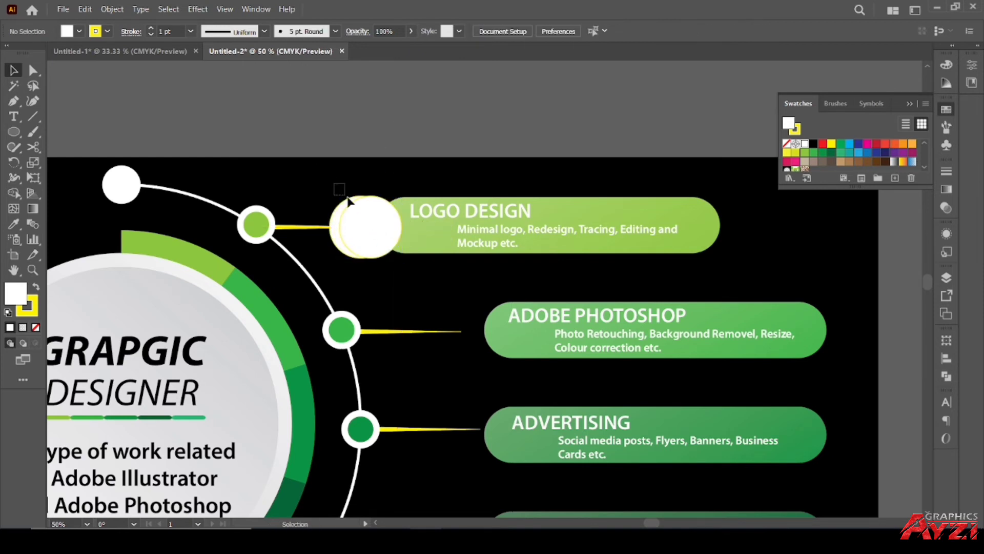
# Step: Remove both circles' strokes and bring the white circle in front of the black copy
pyautogui.moveTo(332, 181); pyautogui.dragTo(356, 208)
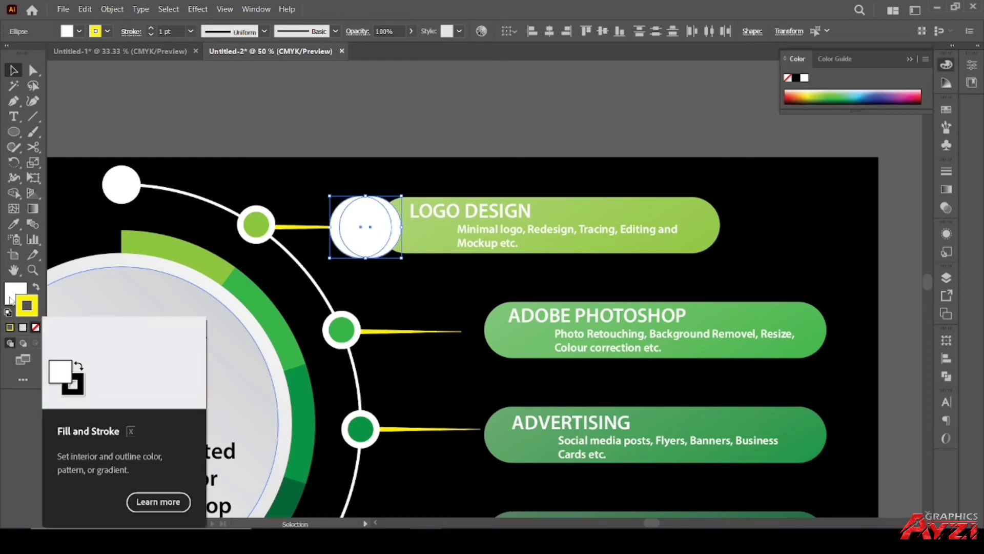
pyautogui.click(35, 327)
pyautogui.click(331, 149)
pyautogui.click(372, 222)
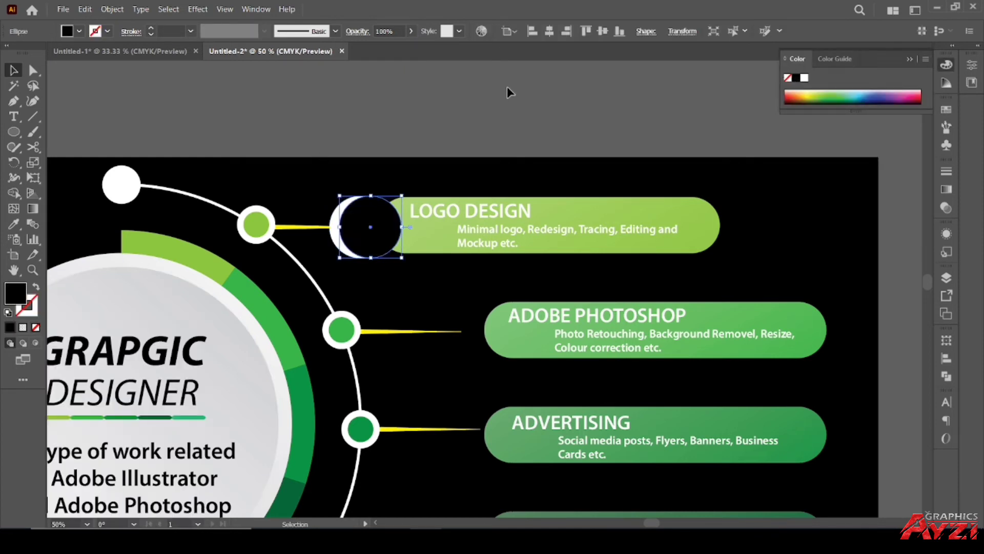
pyautogui.rightClick(339, 200)
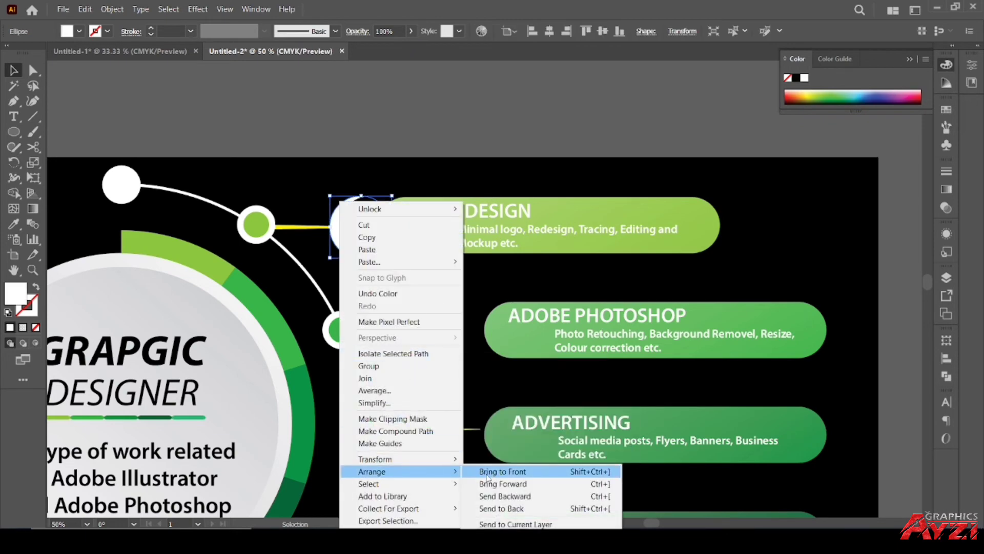
pyautogui.click(492, 471)
pyautogui.click(382, 188)
pyautogui.scroll(1, 394, 219)
pyautogui.scroll(1, 392, 216)
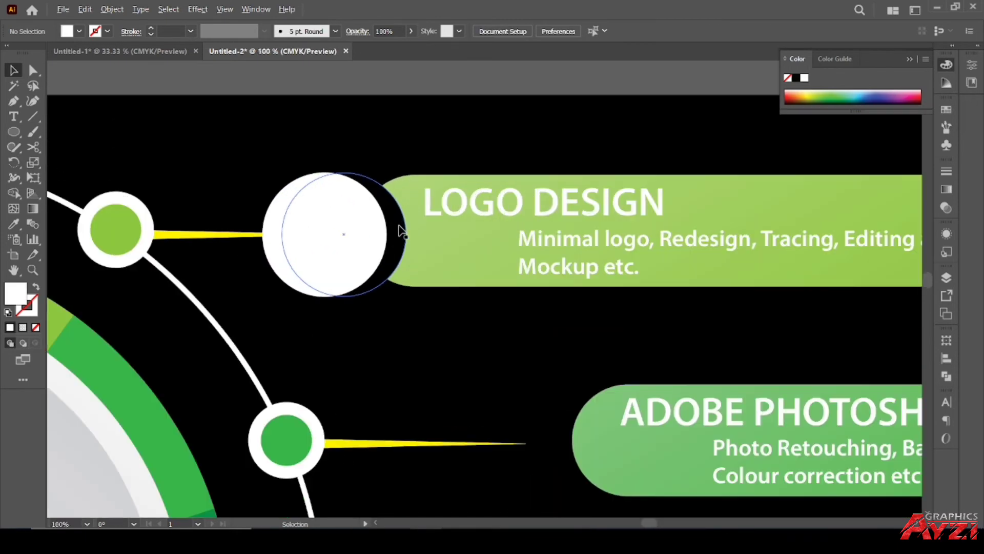
pyautogui.moveTo(373, 233); pyautogui.dragTo(379, 234)
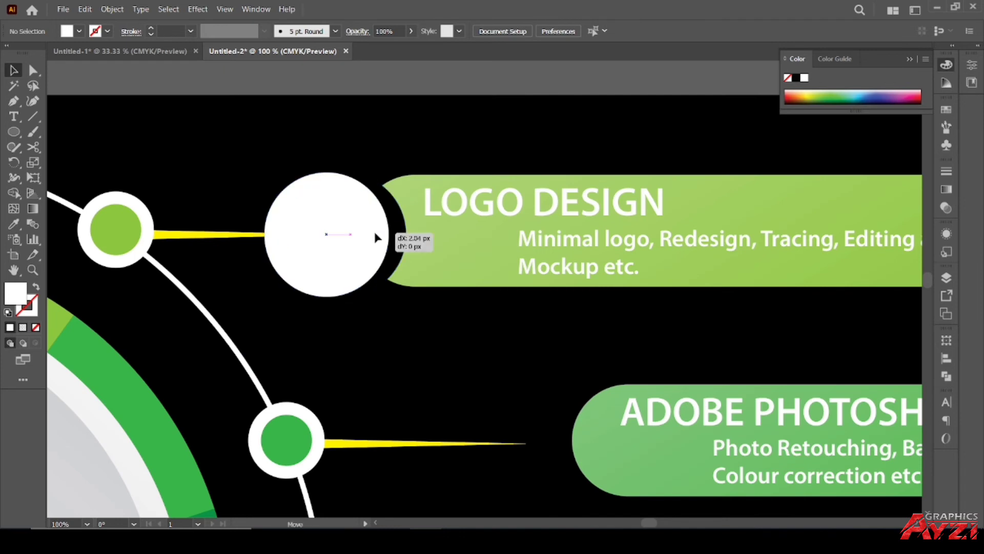
# Step: Give the black circle a 15 px Gaussian Blur and lower its opacity
pyautogui.click(405, 224)
pyautogui.click(196, 9)
pyautogui.moveTo(208, 256)
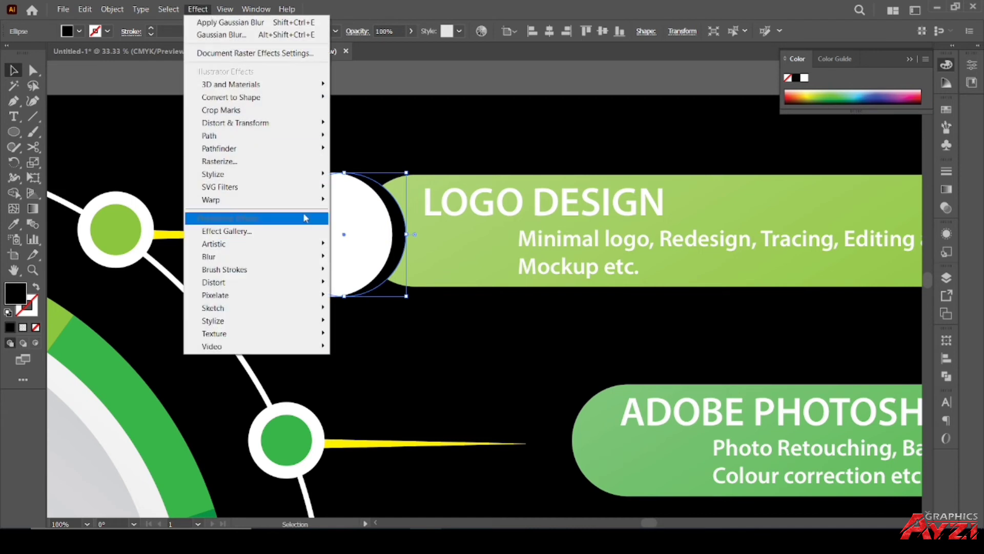
pyautogui.click(371, 258)
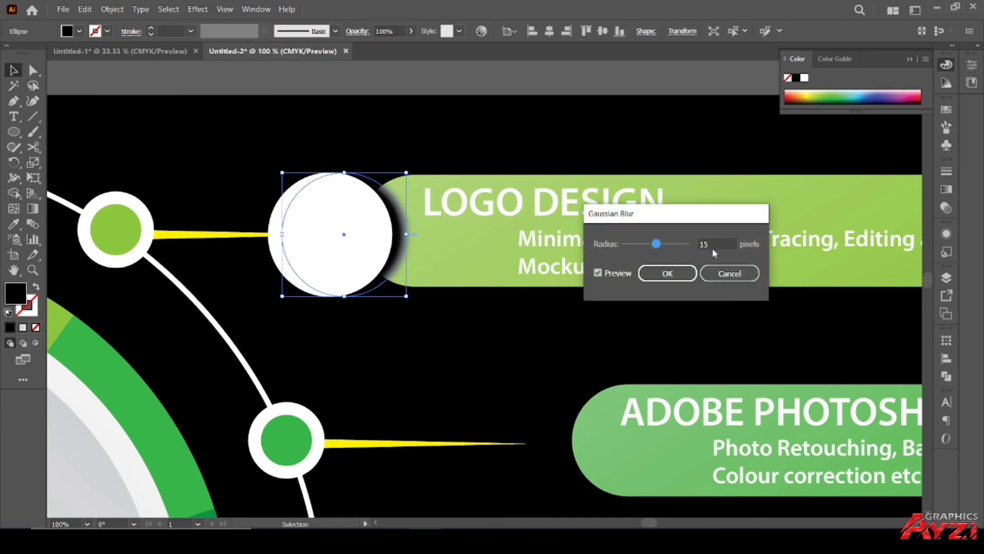
pyautogui.click(667, 273)
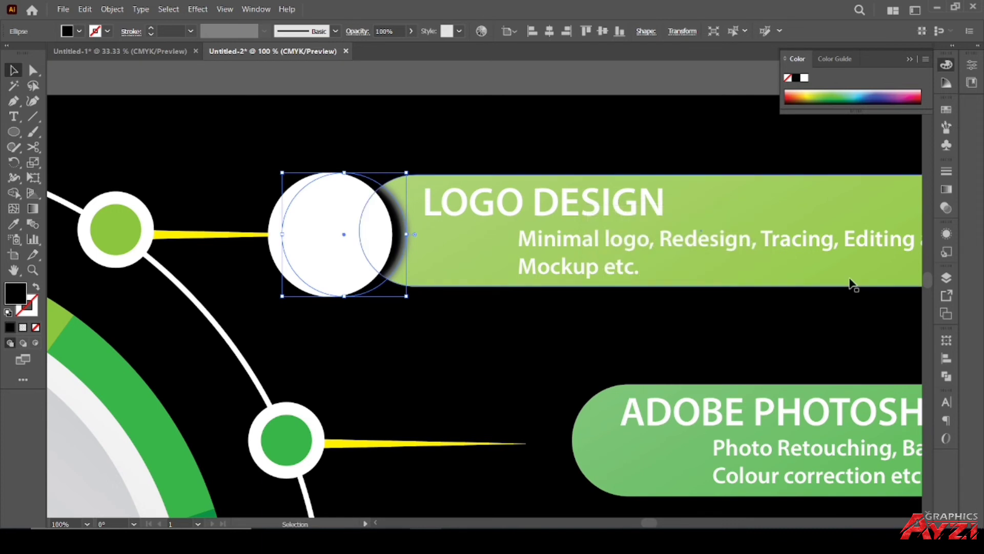
pyautogui.click(946, 206)
pyautogui.click(915, 185)
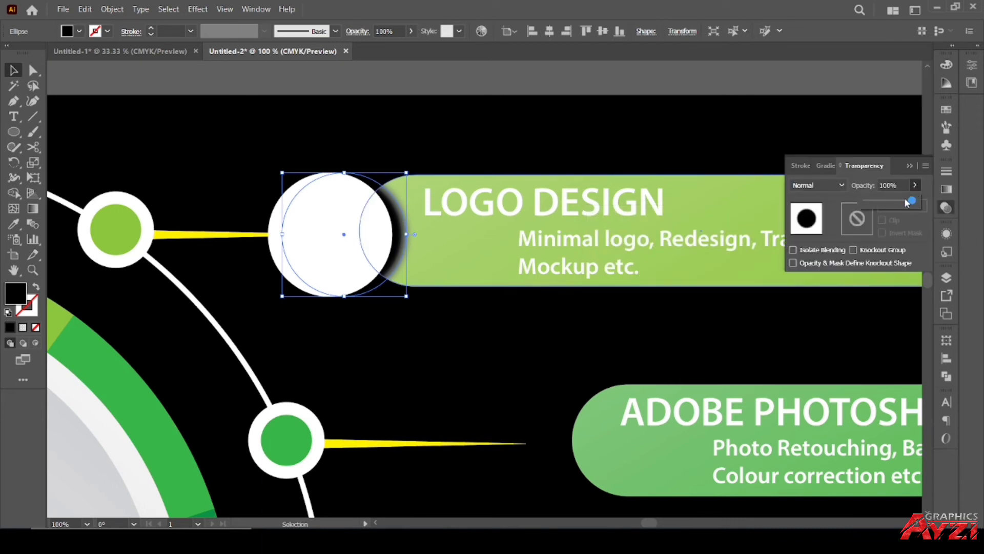
pyautogui.moveTo(912, 202); pyautogui.dragTo(903, 201)
pyautogui.click(891, 185)
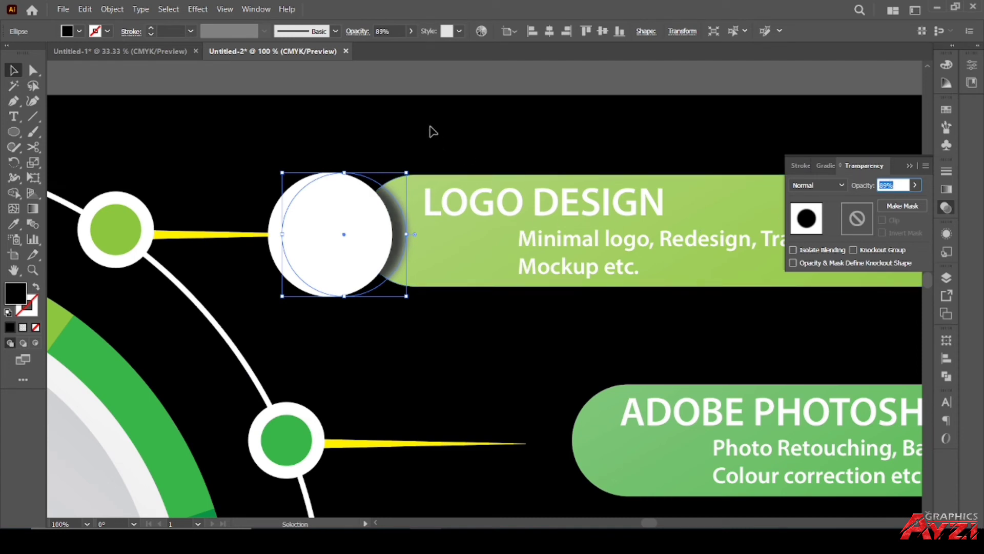
# Step: Nudge the white circle into position over the shadow with the arrow keys
pyautogui.click(365, 205)
pyautogui.press('Right')
pyautogui.press('Right')
pyautogui.press('Right')
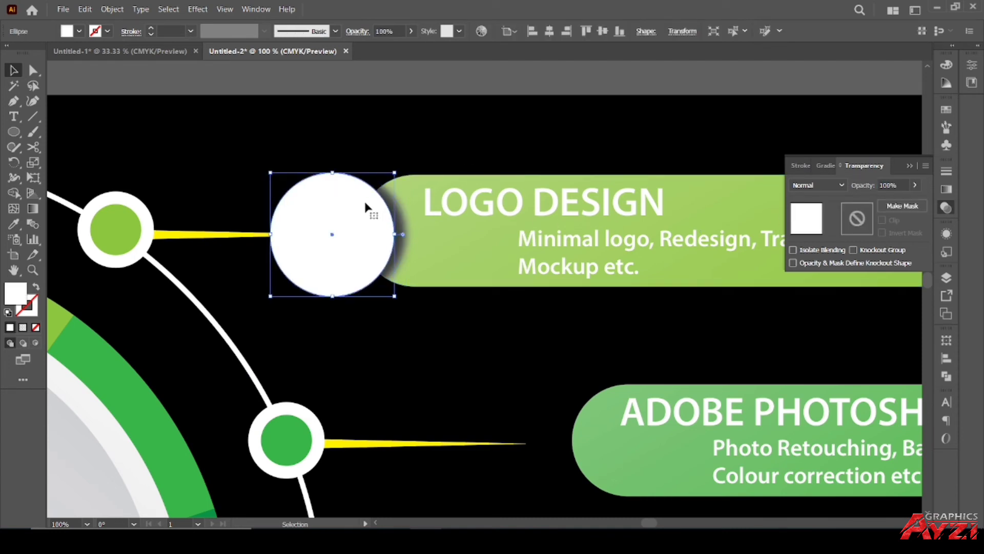
pyautogui.press('Right')
pyautogui.press('Right')
pyautogui.press('Right')
pyautogui.press('Right')
pyautogui.press('Right')
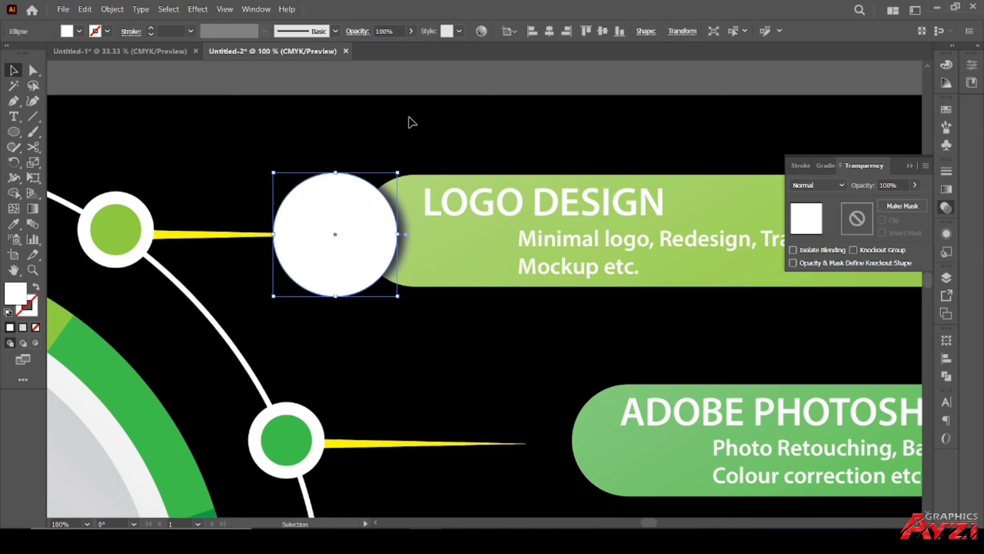
pyautogui.press('Left')
pyautogui.press('Left')
pyautogui.click(417, 77)
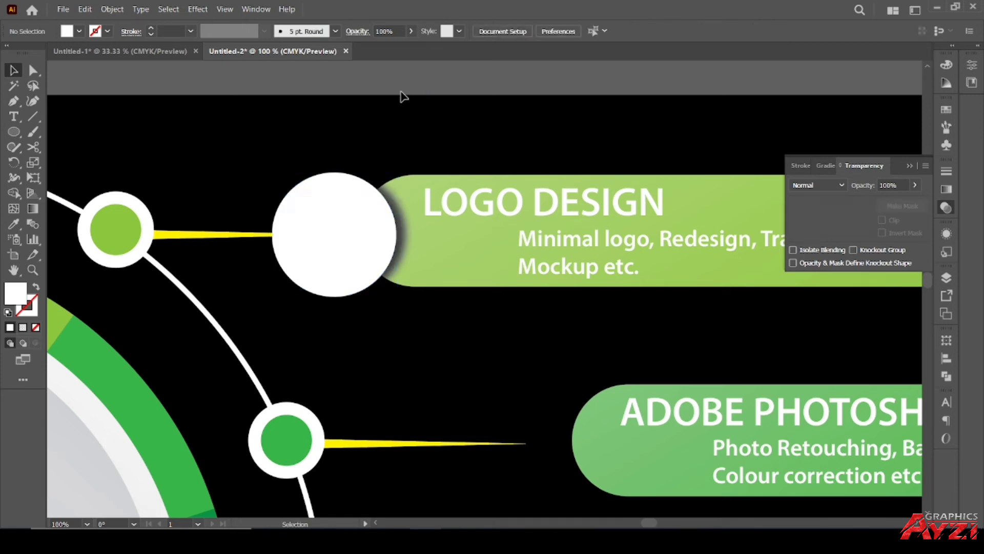
pyautogui.hotkey('ctrl', '-')
pyautogui.hotkey('ctrl', '-')
pyautogui.hotkey('ctrl', '-')
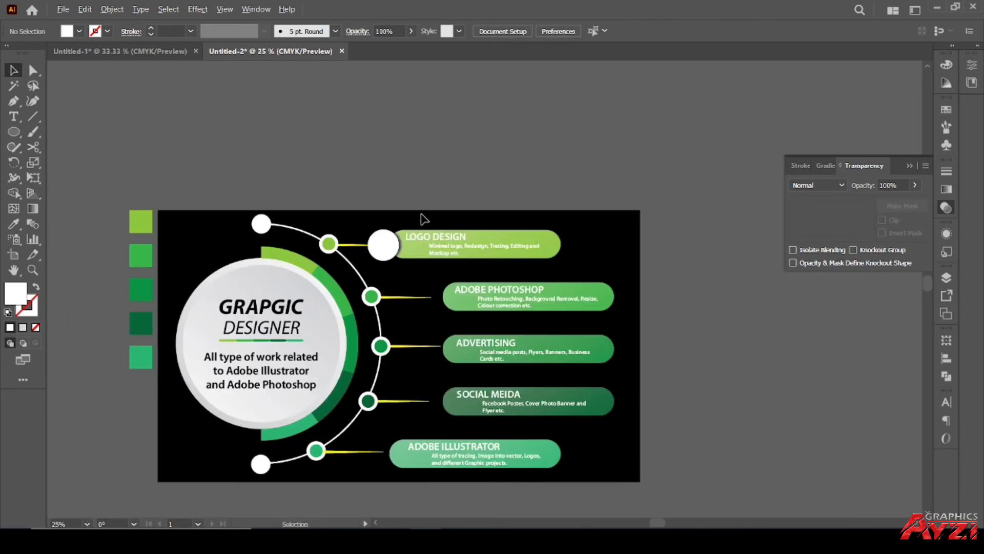
# Step: Copy the shadowed circle onto the ADOBE PHOTOSHOP pill and shift the ADVERTISING circle slightly
pyautogui.scroll(1, 421, 219)
pyautogui.scroll(1, 397, 229)
pyautogui.click(358, 250)
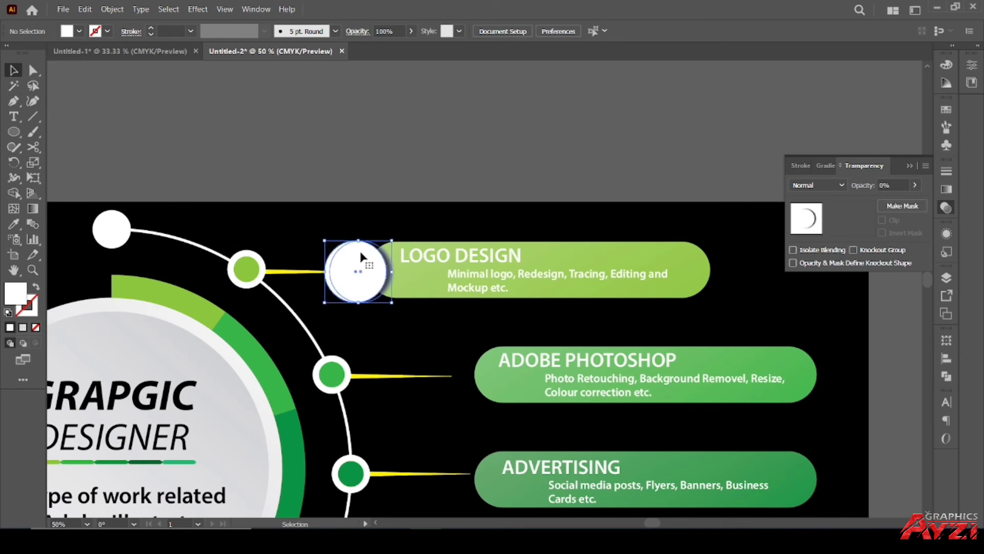
pyautogui.click(397, 183)
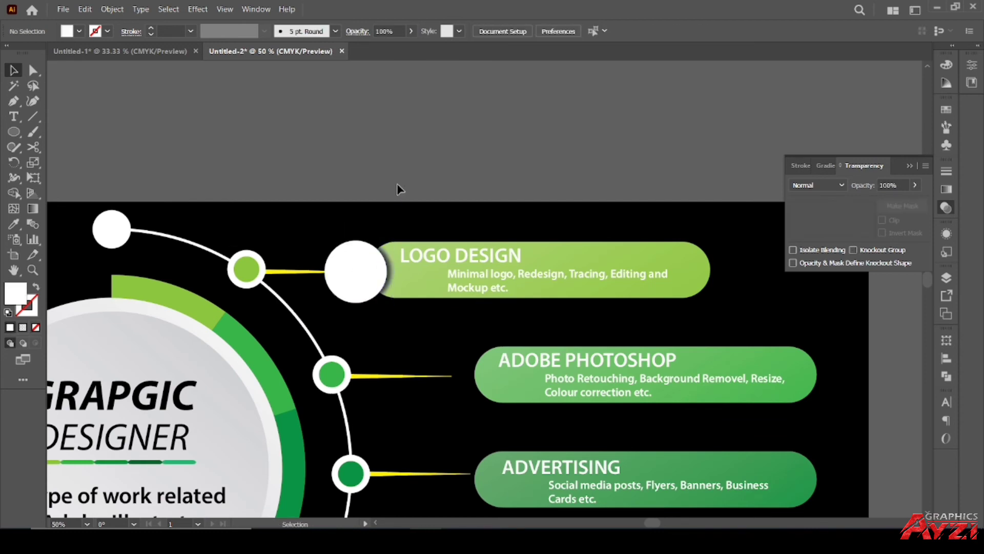
pyautogui.scroll(-1, 397, 183)
pyautogui.moveTo(319, 215)
pyautogui.mouseDown()
pyautogui.moveTo(391, 284)
pyautogui.moveTo(385, 278)
pyautogui.moveTo(390, 346)
pyautogui.mouseUp()
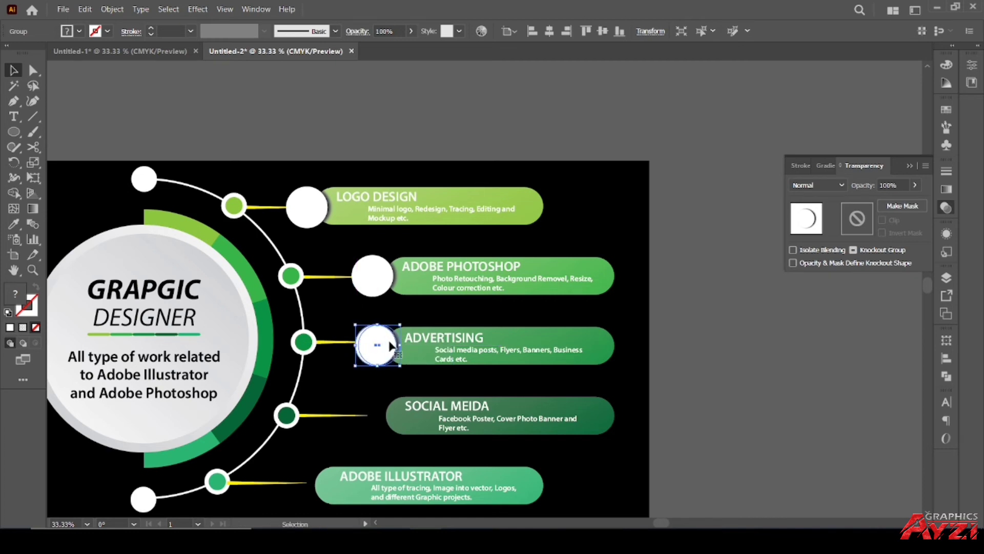
pyautogui.click(707, 310)
pyautogui.scroll(1, 243, 335)
pyautogui.scroll(1, 354, 359)
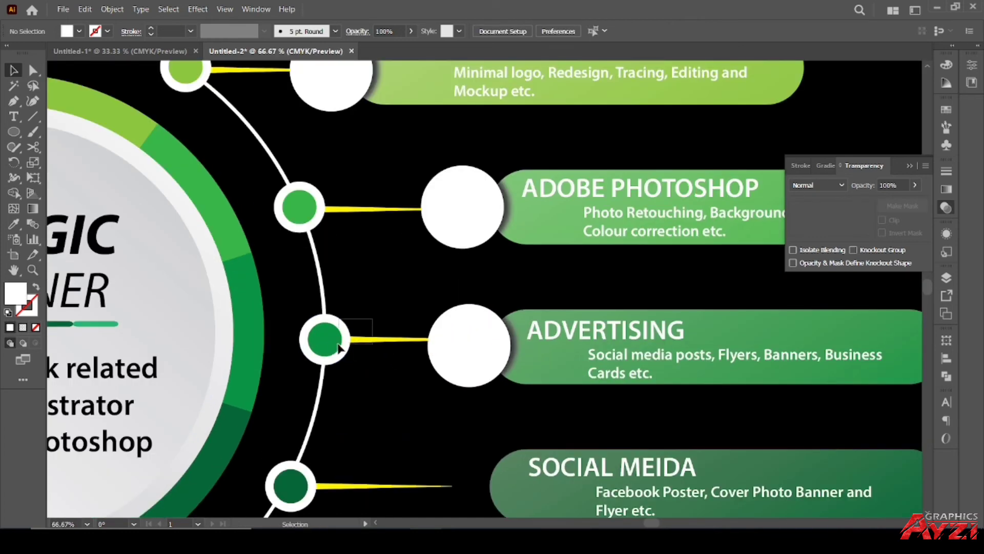
pyautogui.moveTo(338, 349); pyautogui.dragTo(333, 348)
pyautogui.click(378, 312)
# Step: Copy the white circle down to the Social Meida pill and nudge it into place
pyautogui.scroll(-1, 378, 311)
pyautogui.scroll(-1, 377, 312)
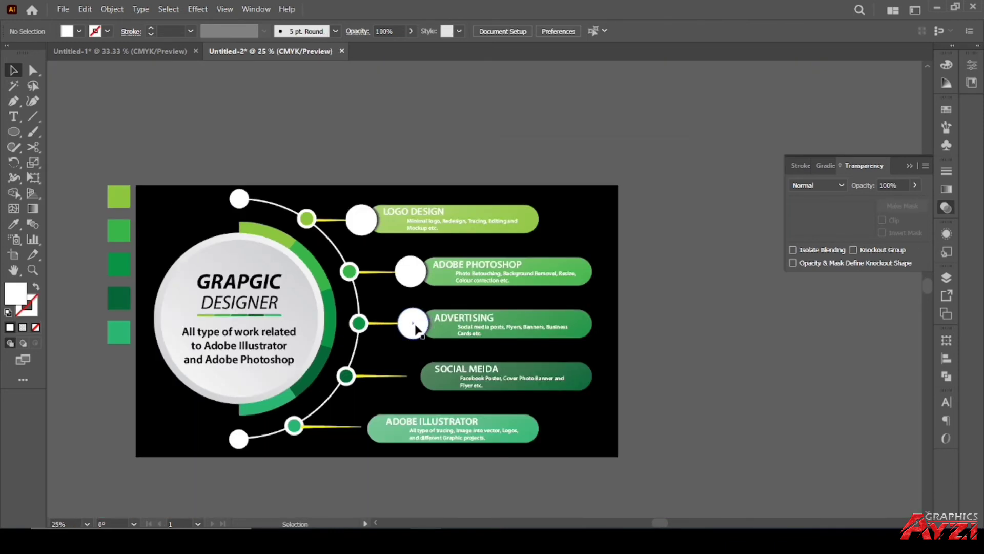
pyautogui.moveTo(417, 328); pyautogui.dragTo(414, 383)
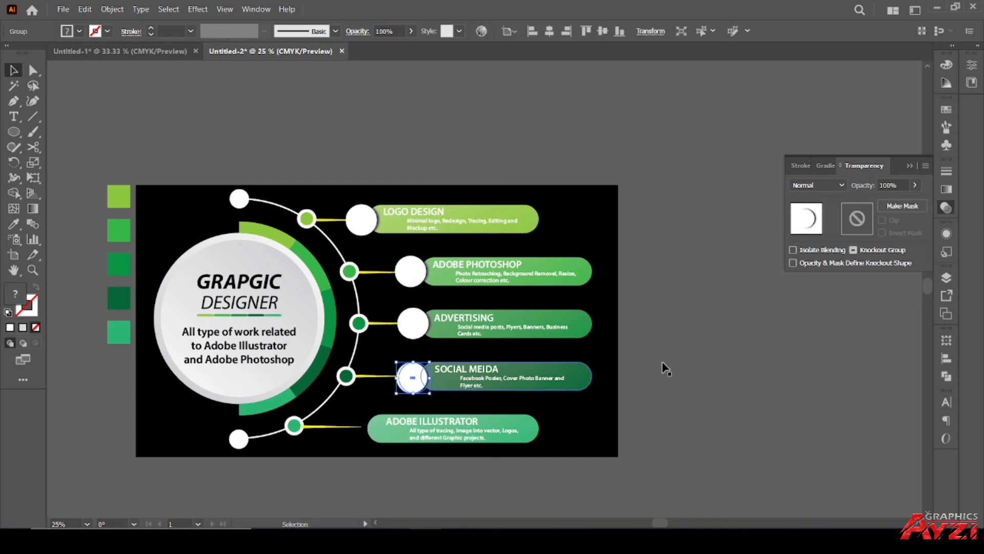
pyautogui.click(662, 367)
pyautogui.scroll(3, 439, 404)
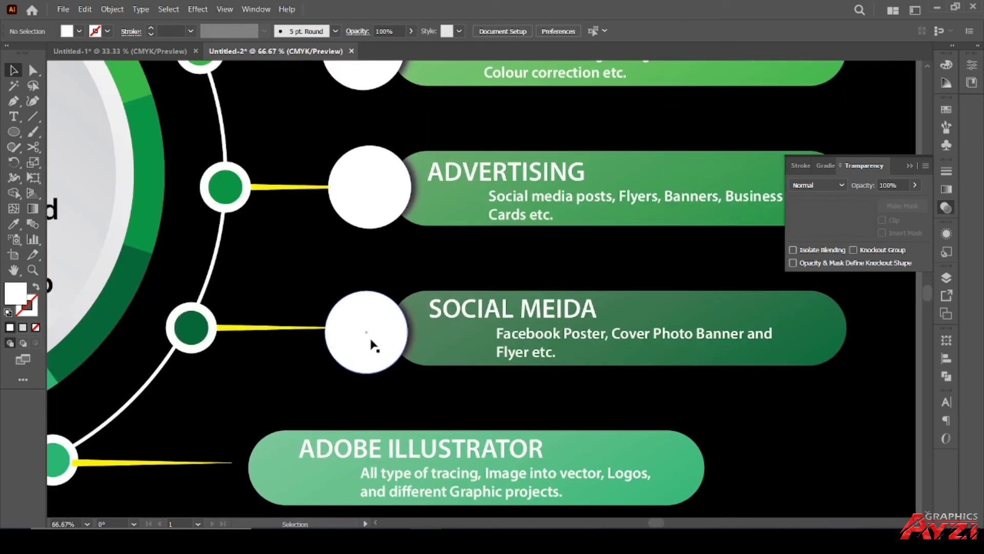
pyautogui.moveTo(374, 342); pyautogui.dragTo(374, 334)
# Step: Copy the white circle onto the Adobe Illustrator pill, then return view to Logo Design
pyautogui.hotkey('ctrl', '-')
pyautogui.hotkey('ctrl', '-')
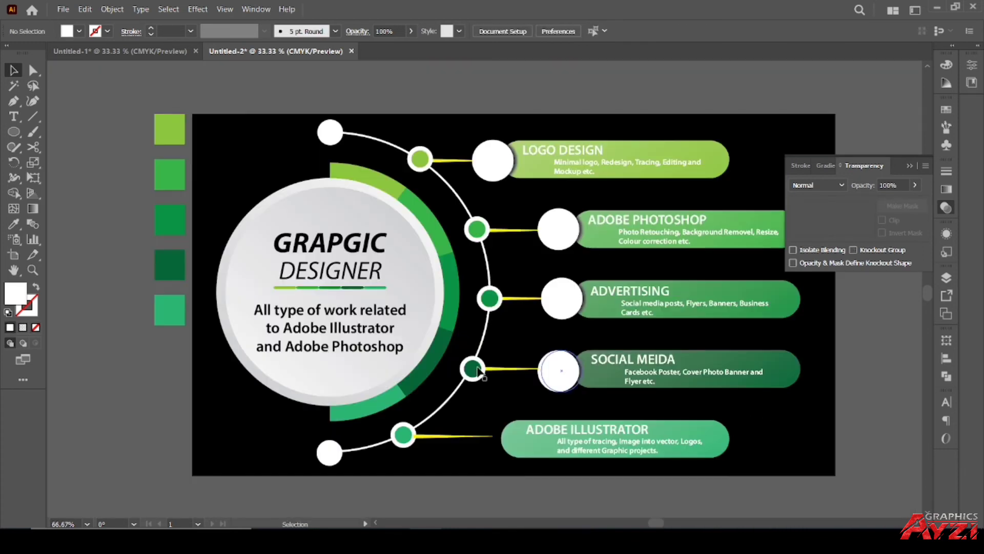
pyautogui.moveTo(561, 377); pyautogui.dragTo(490, 440)
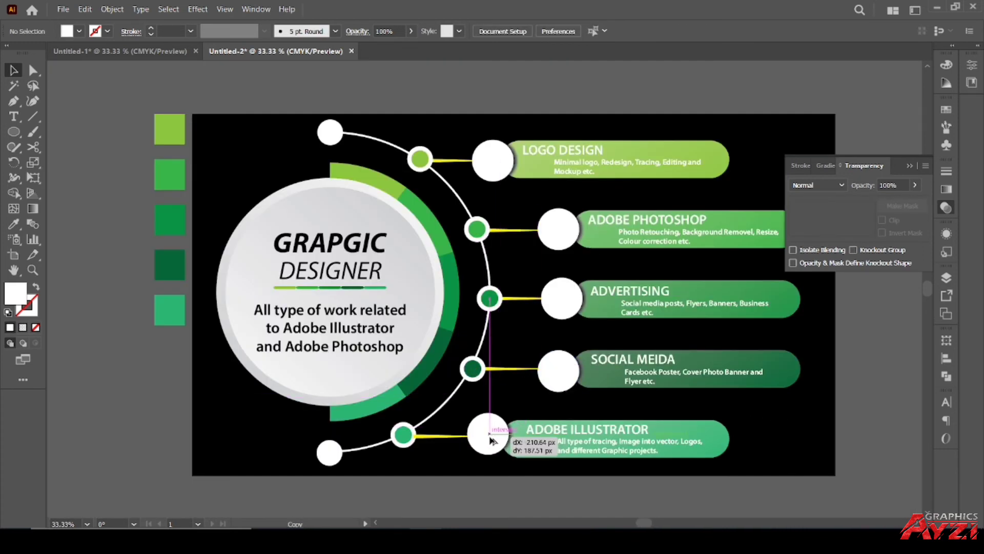
pyautogui.moveTo(490, 440); pyautogui.dragTo(491, 445)
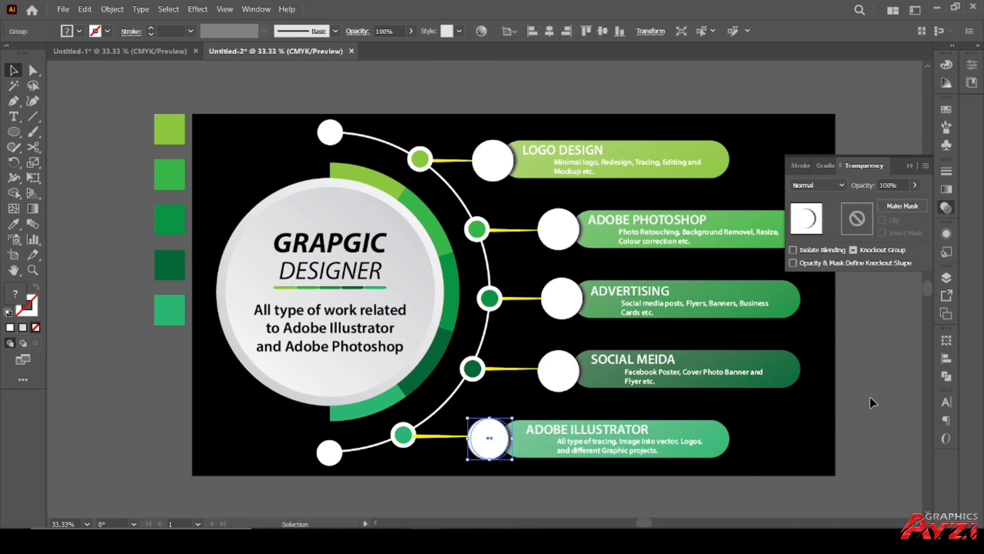
pyautogui.hotkey('ctrl', '-')
pyautogui.moveTo(676, 323); pyautogui.dragTo(503, 313)
pyautogui.scroll(1, 379, 195)
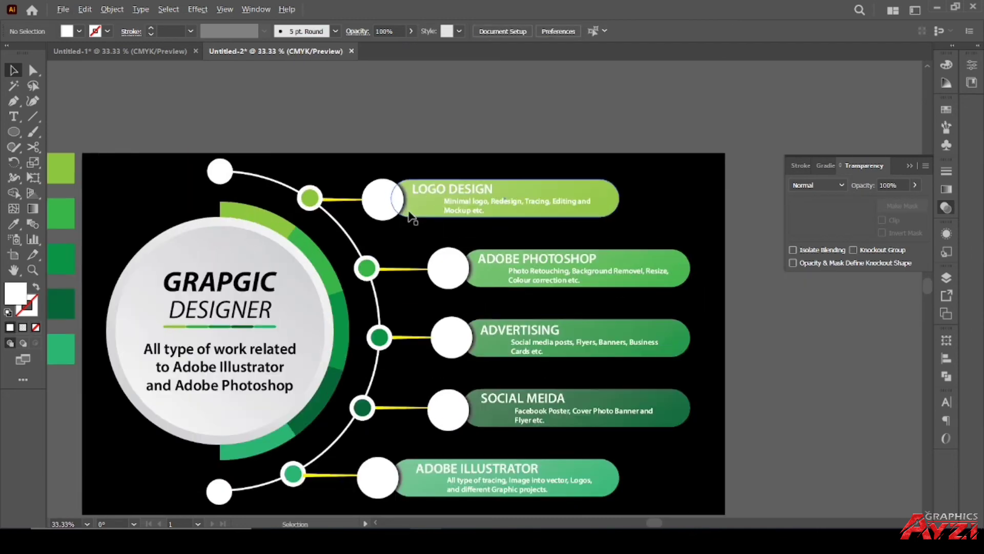
pyautogui.scroll(1, 382, 180)
pyautogui.moveTo(385, 177); pyautogui.dragTo(434, 257)
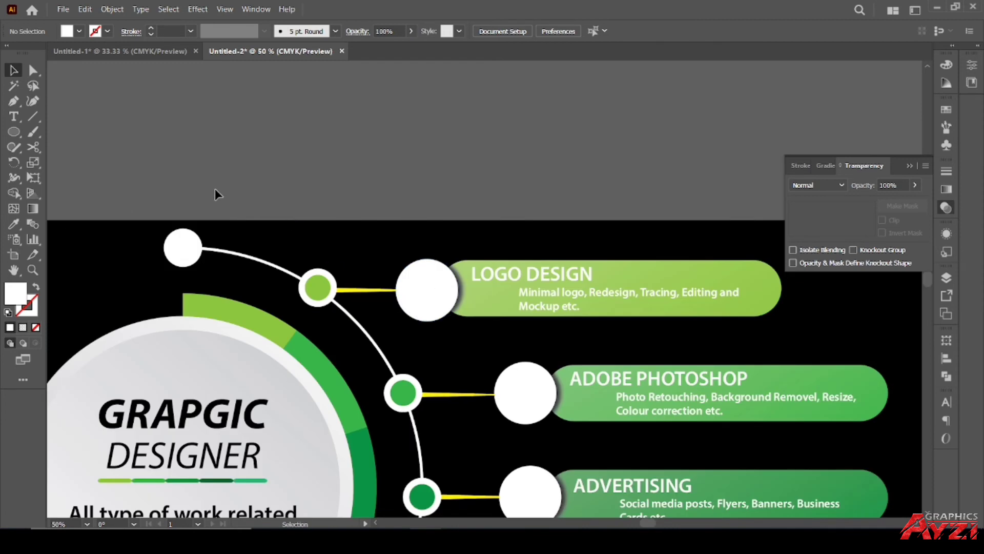
# Step: Add 48 pt 'STEP' text and place it inside the Logo Design circle
pyautogui.click(14, 116)
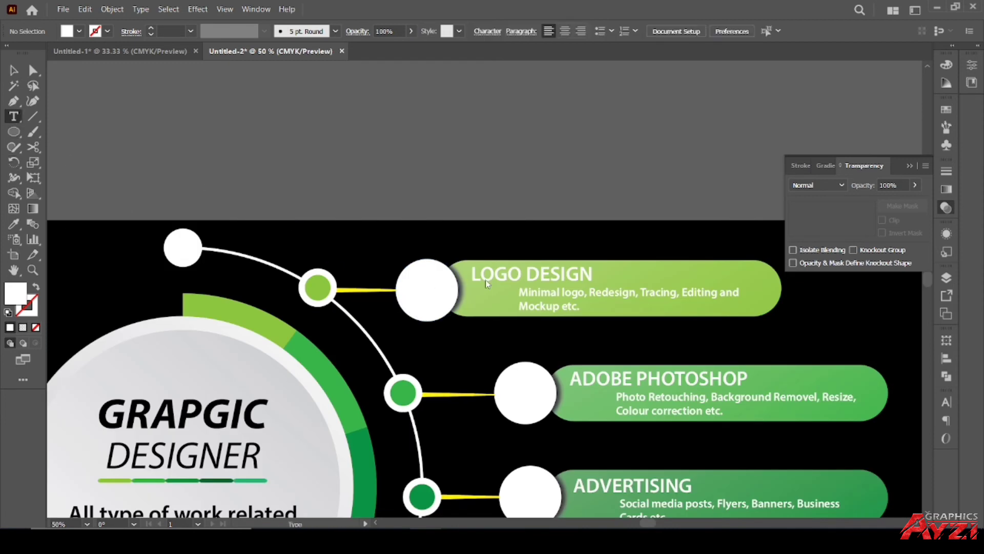
pyautogui.click(414, 275)
pyautogui.write('STE')
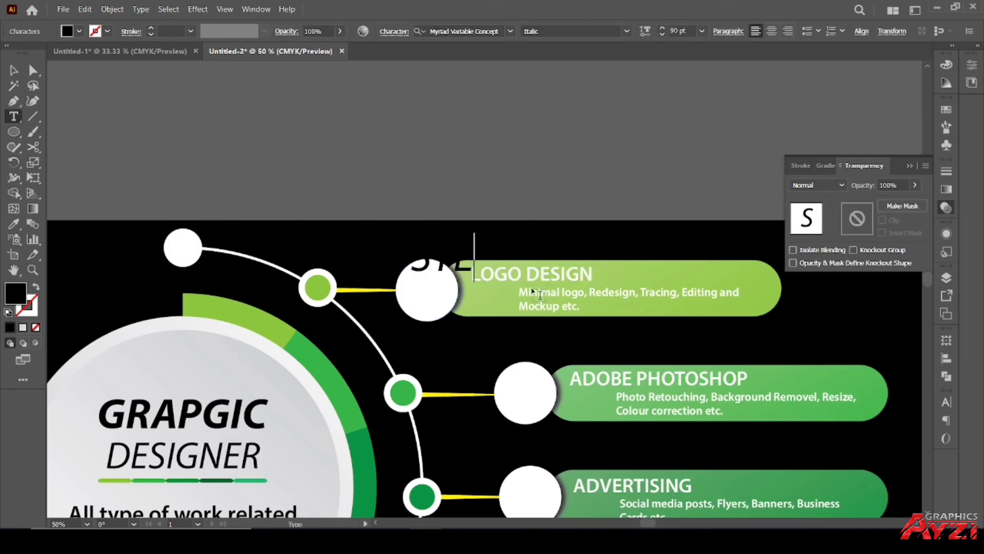
pyautogui.write('P')
pyautogui.press('Escape')
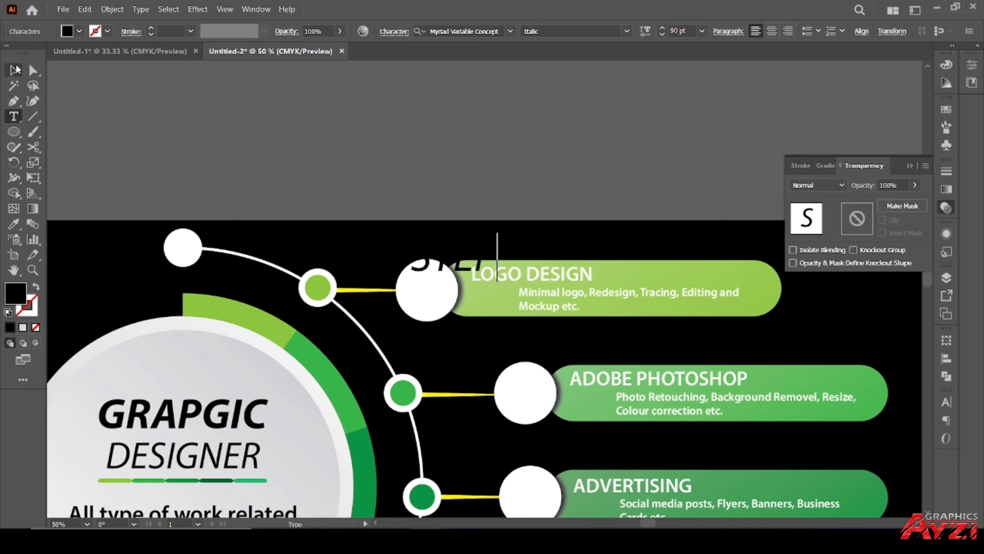
pyautogui.click(702, 32)
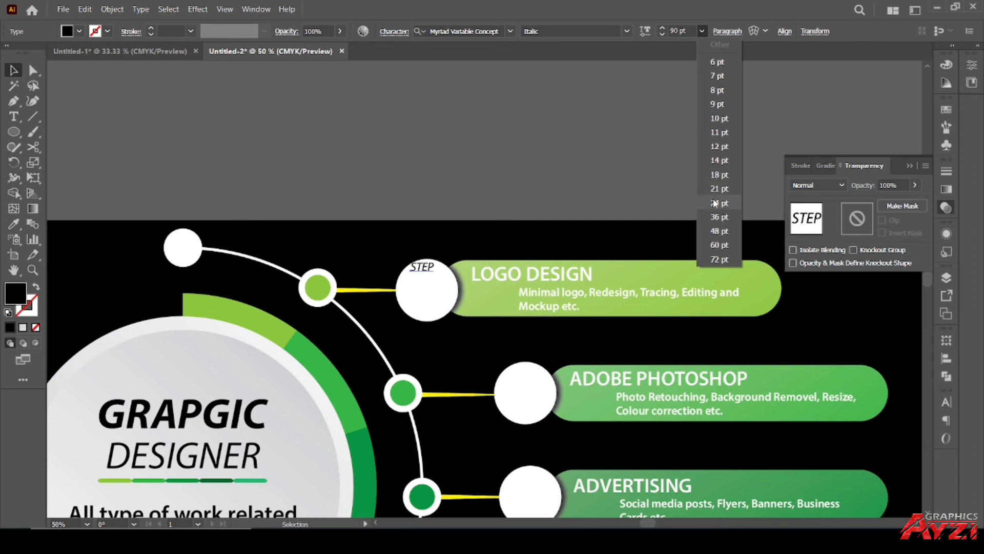
pyautogui.click(720, 232)
pyautogui.moveTo(425, 273); pyautogui.dragTo(430, 291)
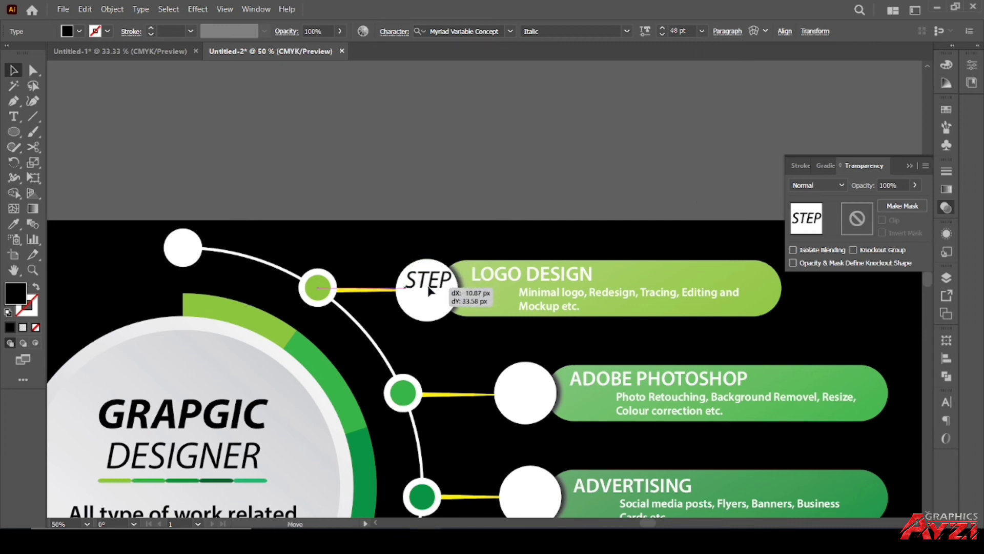
pyautogui.moveTo(429, 290); pyautogui.dragTo(427, 291)
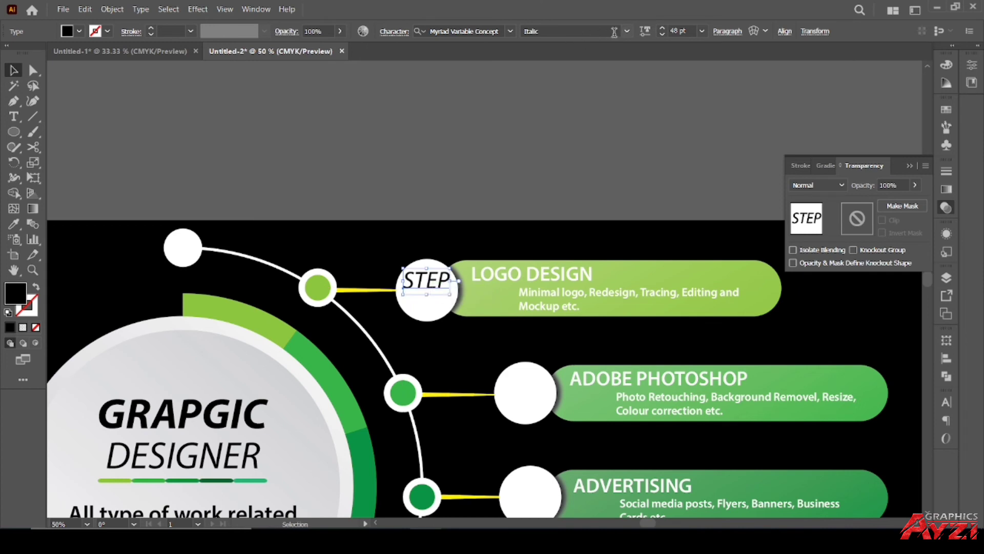
# Step: Keep the STEP text in Italic and nudge it into place in the circle
pyautogui.click(627, 31)
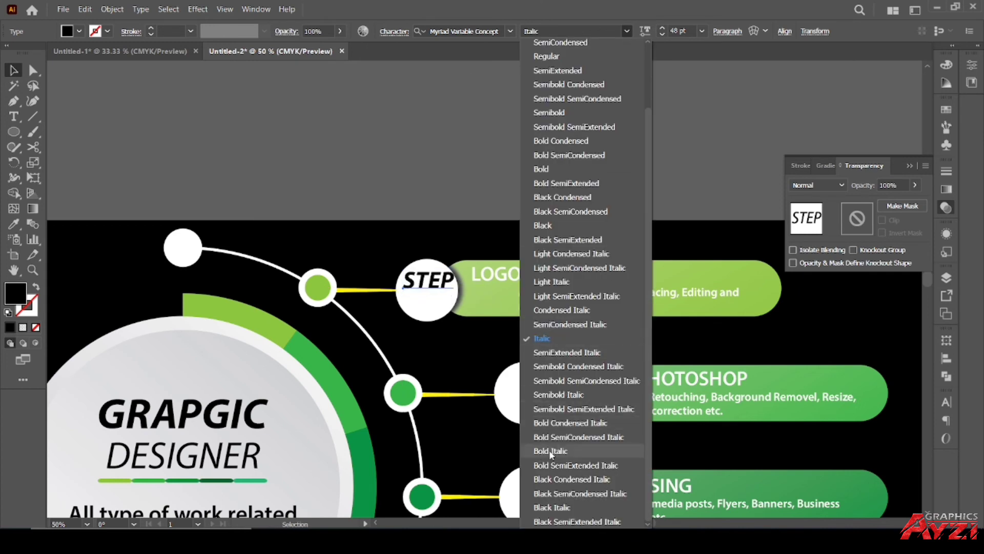
pyautogui.click(552, 334)
pyautogui.click(469, 160)
pyautogui.scroll(2, 424, 268)
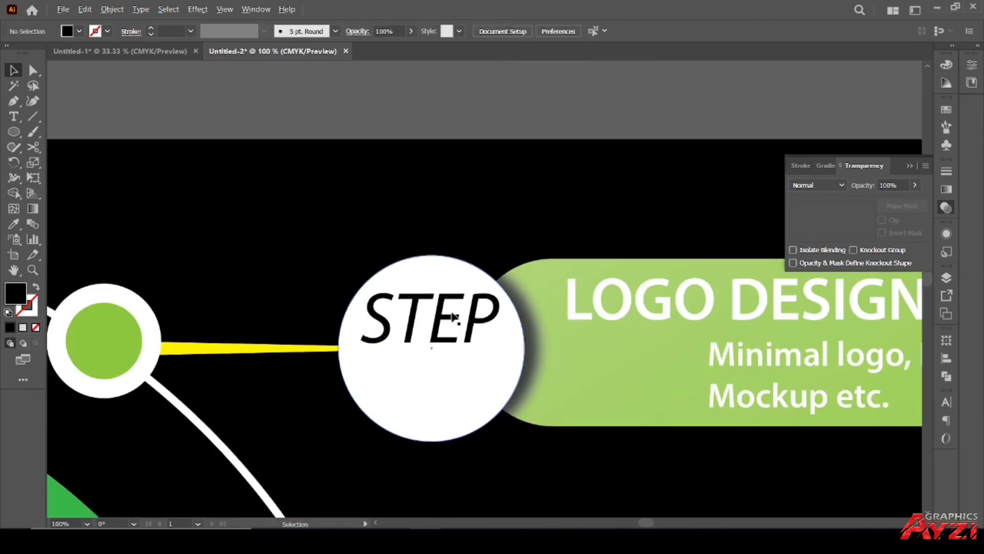
pyautogui.moveTo(452, 316); pyautogui.dragTo(437, 318)
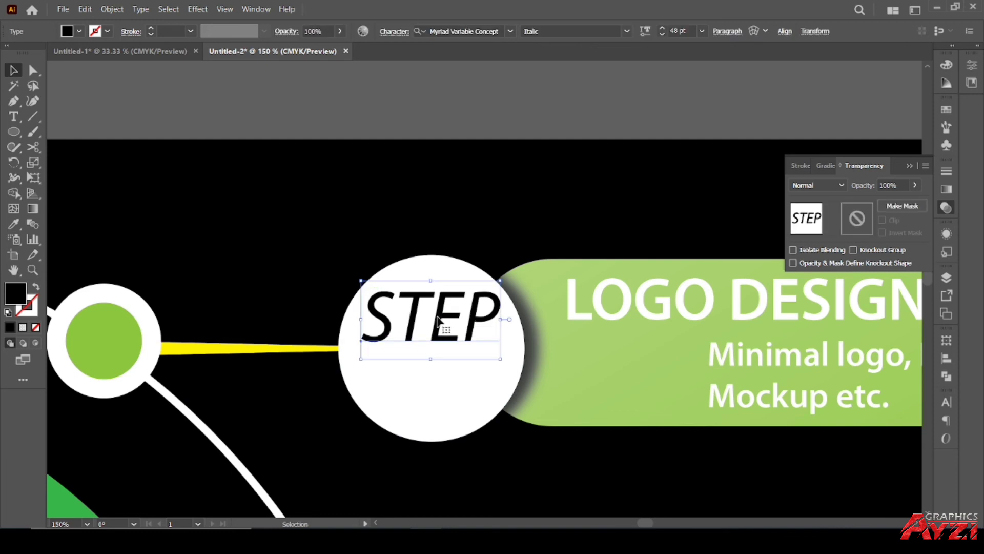
# Step: Duplicate STEP just below and change the copy to a Bold Italic '1'
pyautogui.moveTo(439, 356); pyautogui.dragTo(439, 413)
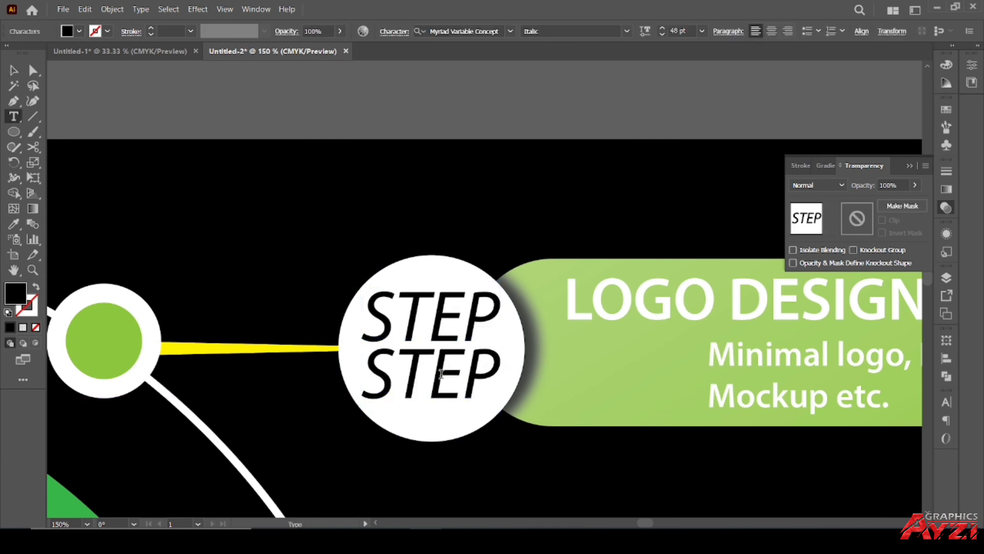
pyautogui.doubleClick(441, 374)
pyautogui.write('1')
pyautogui.press('Escape')
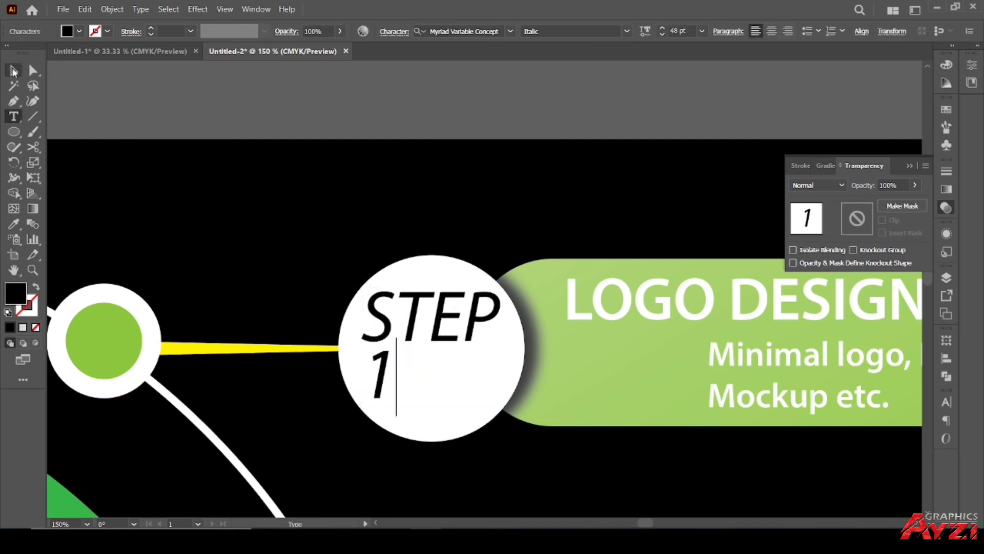
pyautogui.click(626, 31)
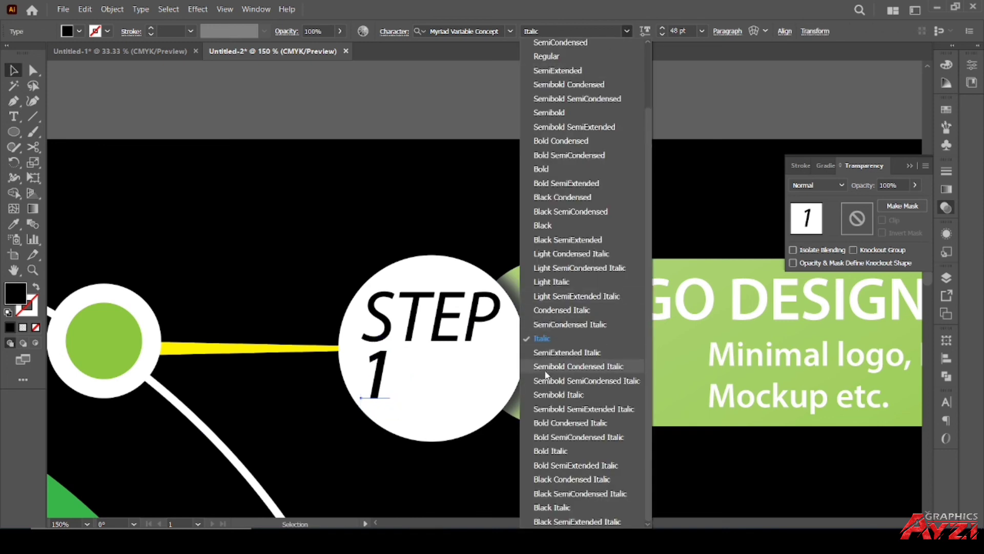
pyautogui.click(551, 450)
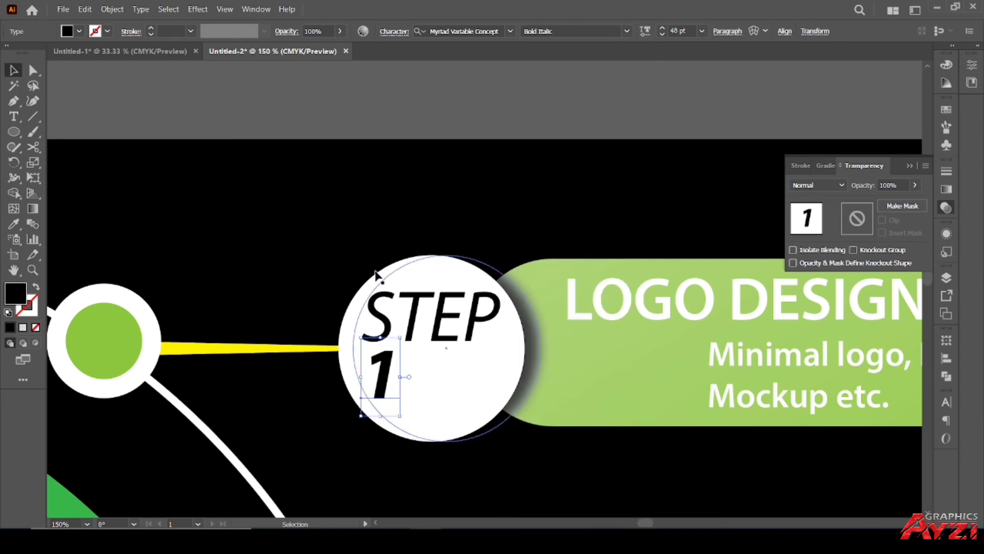
# Step: Centre the 1 and STEP horizontally on the circle, undoing the vertical centring
pyautogui.keyDown('shift'); pyautogui.click(487, 395); pyautogui.keyUp('shift')
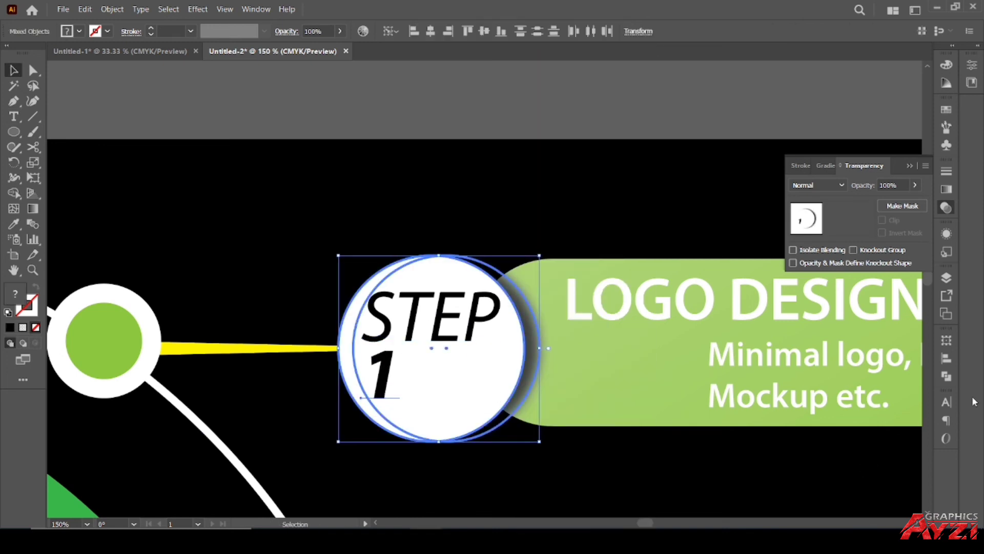
pyautogui.click(947, 361)
pyautogui.click(815, 369)
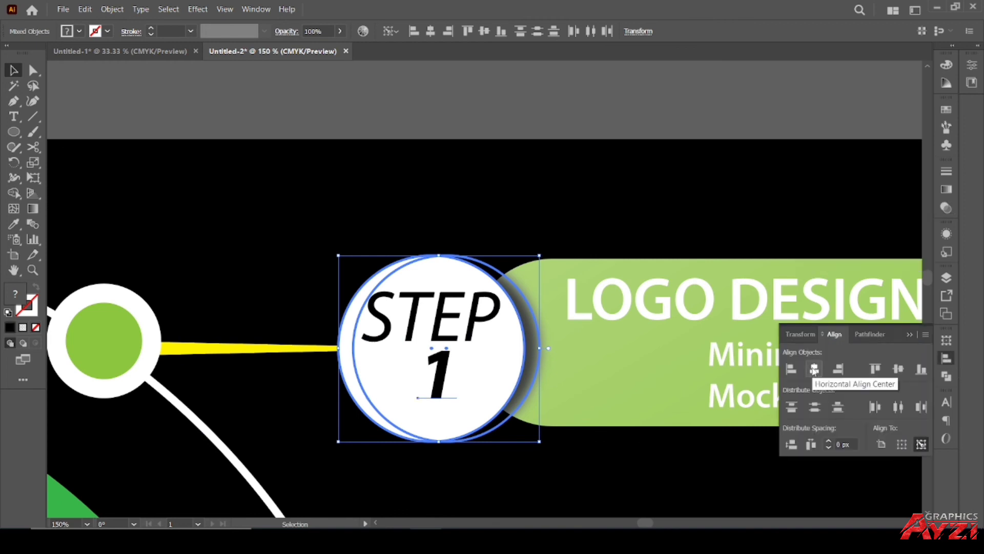
pyautogui.click(567, 189)
pyautogui.click(436, 288)
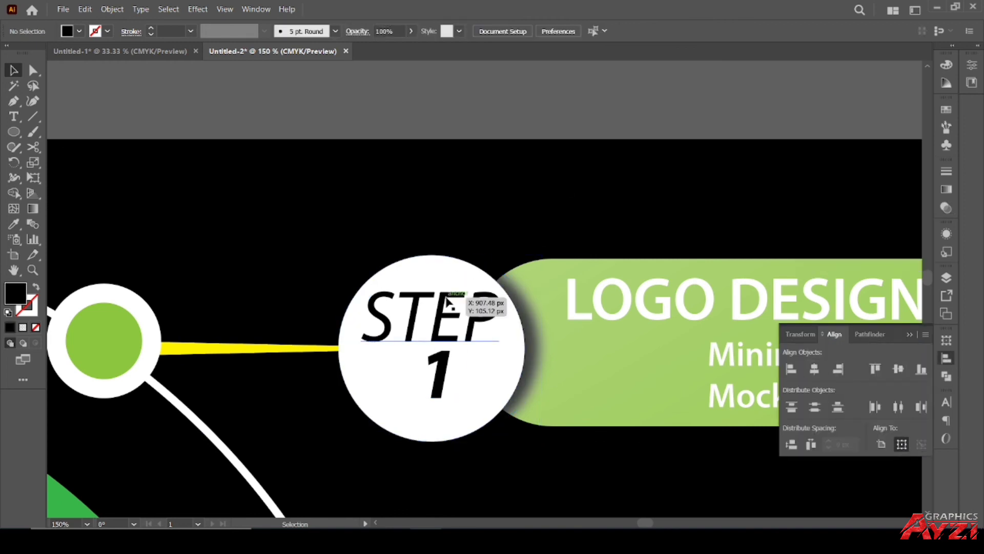
pyautogui.click(398, 266)
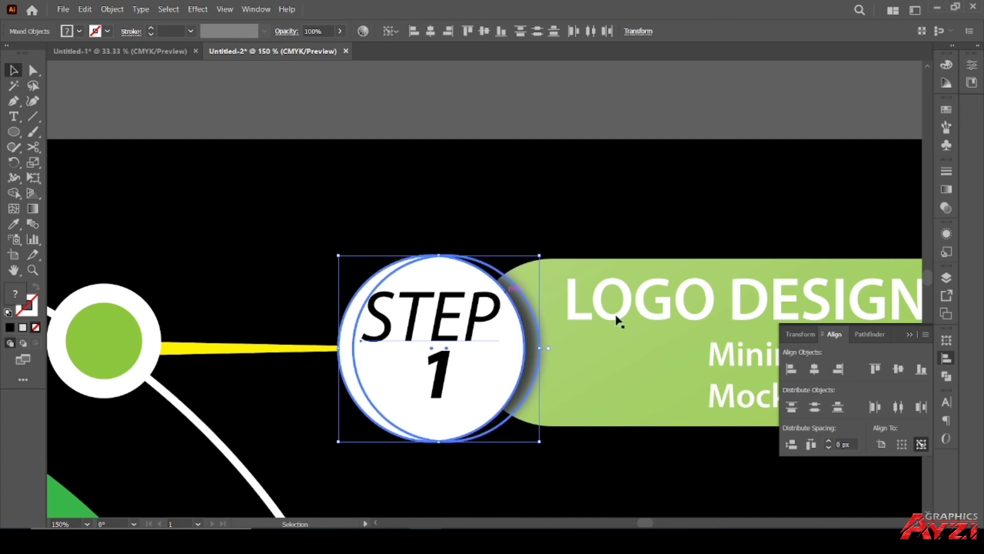
pyautogui.click(814, 370)
pyautogui.click(899, 369)
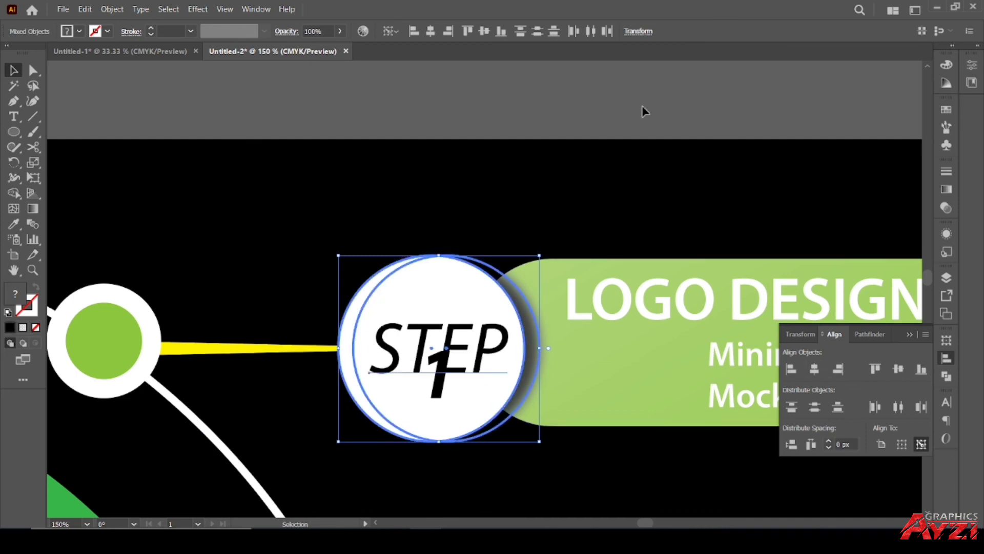
pyautogui.click(644, 110)
pyautogui.hotkey('ctrl', 'z')
pyautogui.hotkey('ctrl', 'z')
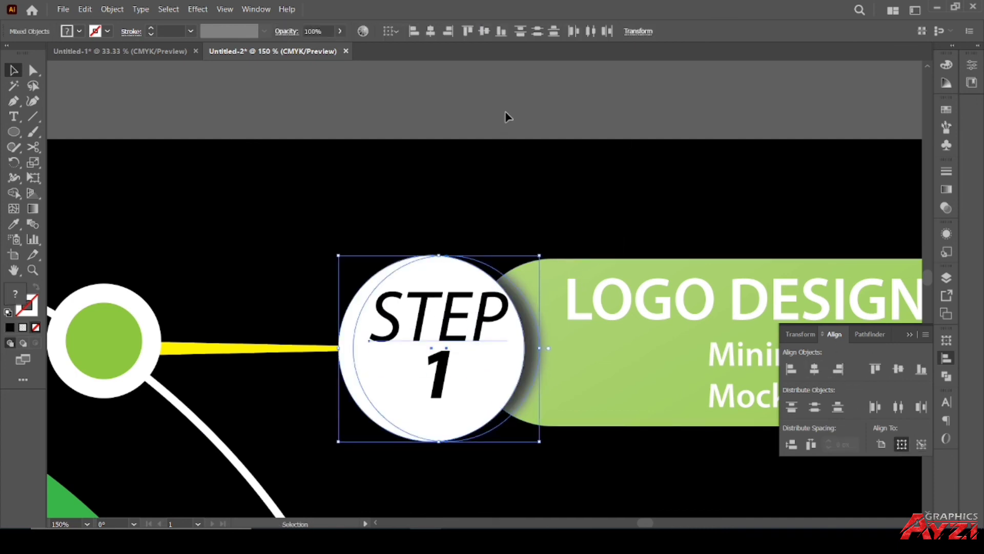
# Step: Shift the STEP and 1 texts together slightly left within the circle
pyautogui.click(508, 114)
pyautogui.click(444, 323)
pyautogui.keyDown('shift'); pyautogui.click(439, 379); pyautogui.keyUp('shift')
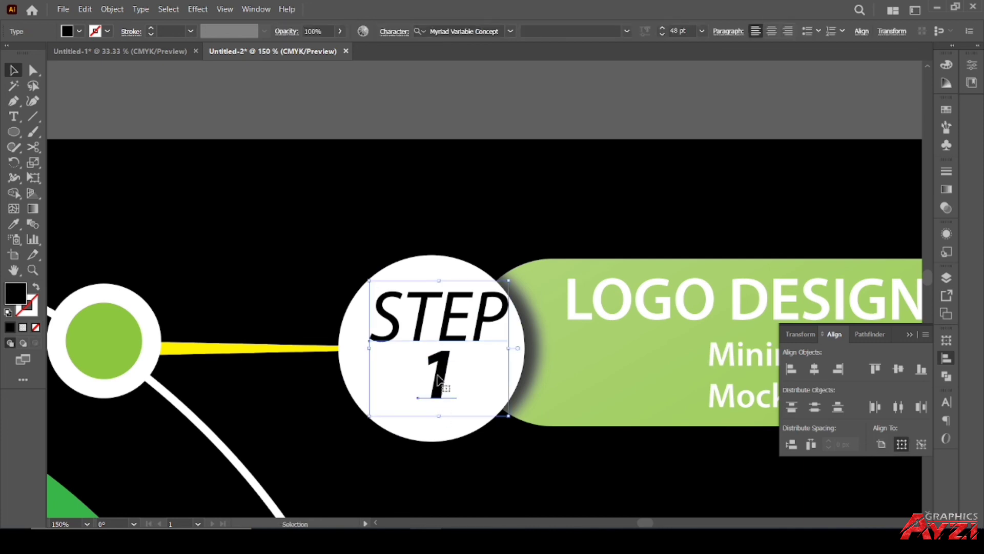
pyautogui.moveTo(441, 369); pyautogui.dragTo(434, 374)
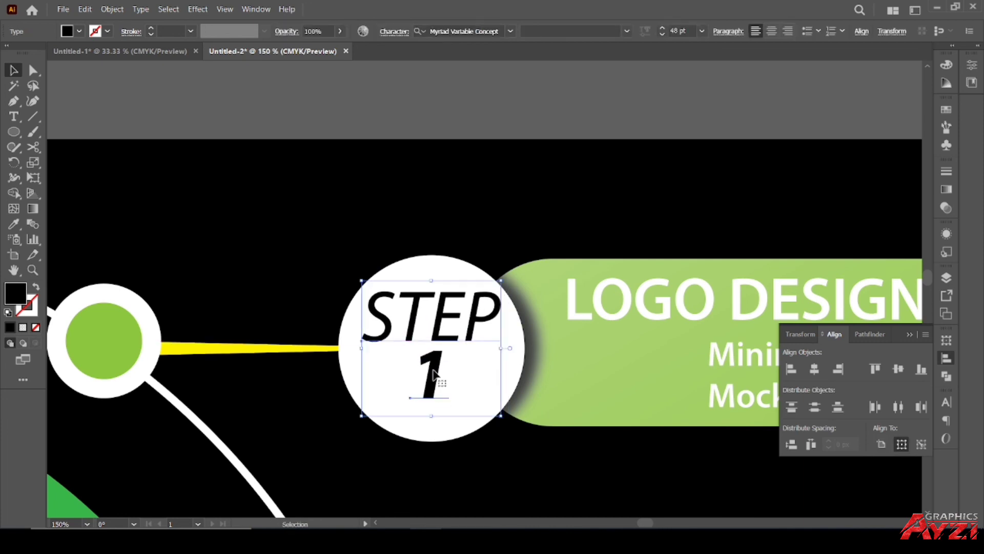
pyautogui.click(467, 117)
pyautogui.scroll(-3, 487, 185)
pyautogui.scroll(-2, 489, 184)
# Step: Group the STEP 1 label and colour it with the first swatch's light green
pyautogui.scroll(-1, 492, 190)
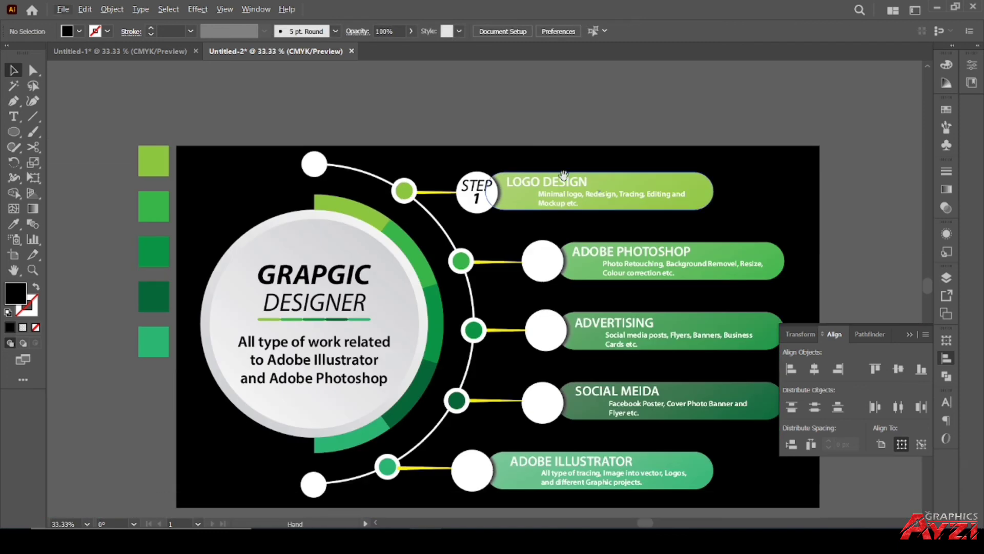
pyautogui.scroll(1, 456, 200)
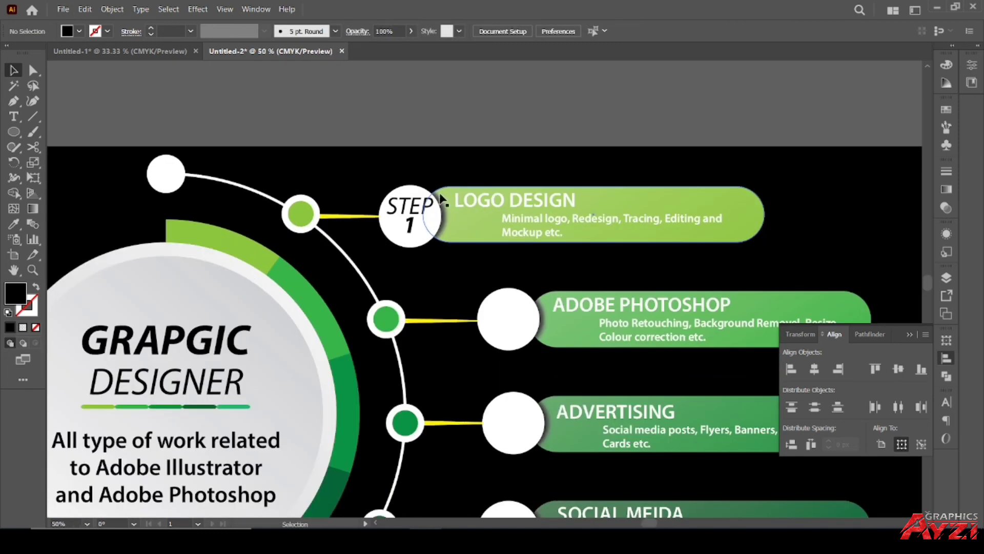
pyautogui.click(405, 206)
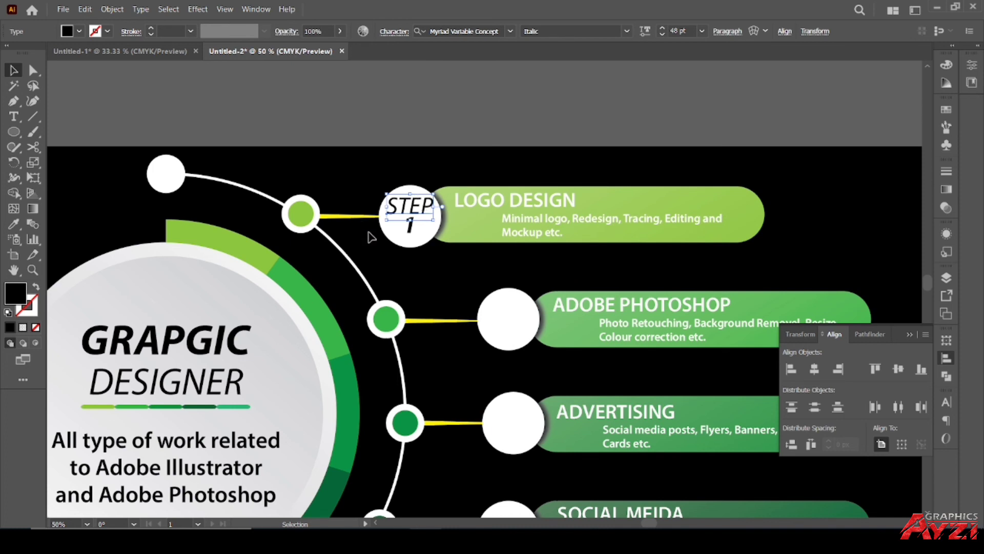
pyautogui.keyDown('shift'); pyautogui.click(410, 228); pyautogui.keyUp('shift')
pyautogui.hotkey('ctrl', 'g')
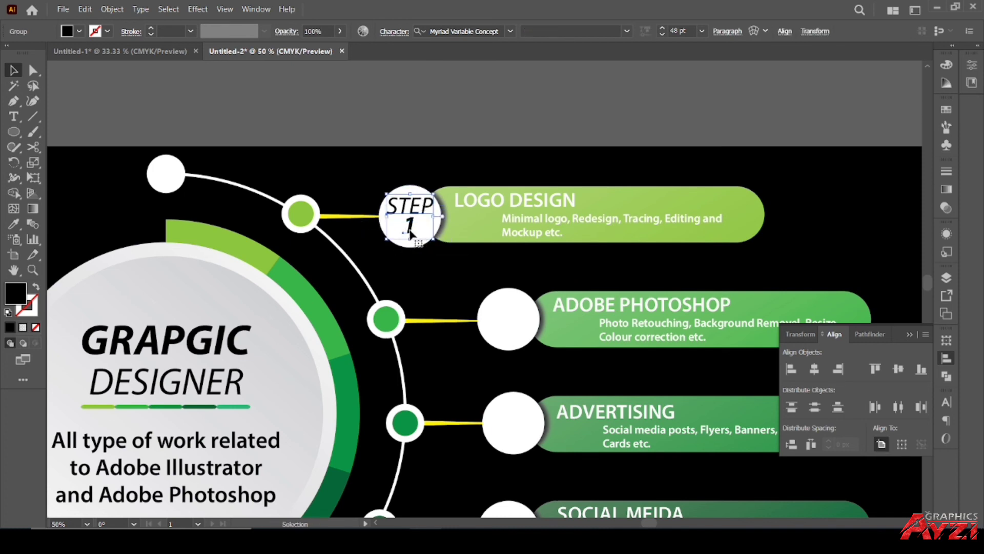
pyautogui.press('i')
pyautogui.click(231, 237)
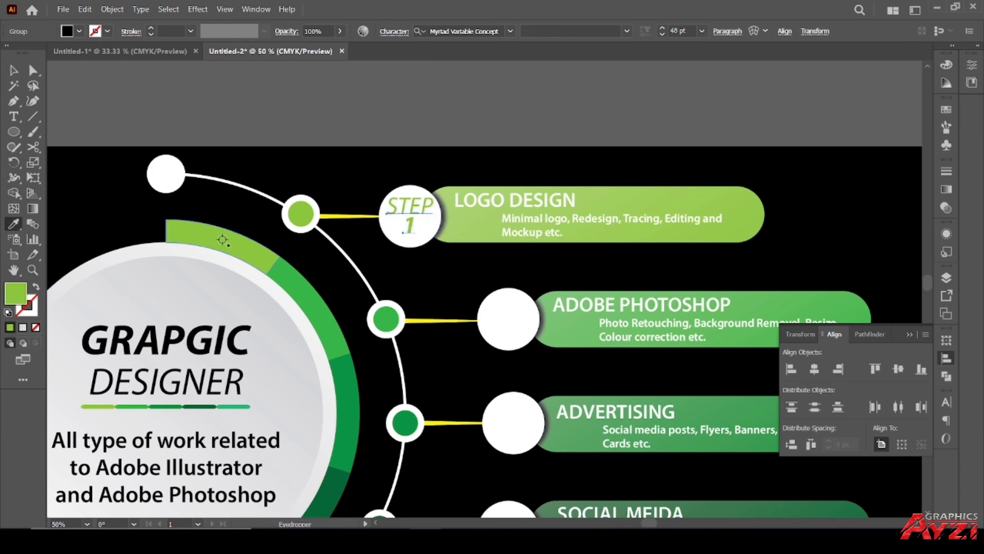
# Step: Copy the green STEP 1 label onto the other service circles, starting with ADOBE PHOTOSHOP
pyautogui.click(13, 70)
pyautogui.click(282, 114)
pyautogui.hotkey('ctrl', '-')
pyautogui.hotkey('ctrl', '-')
pyautogui.hotkey('ctrl', '+')
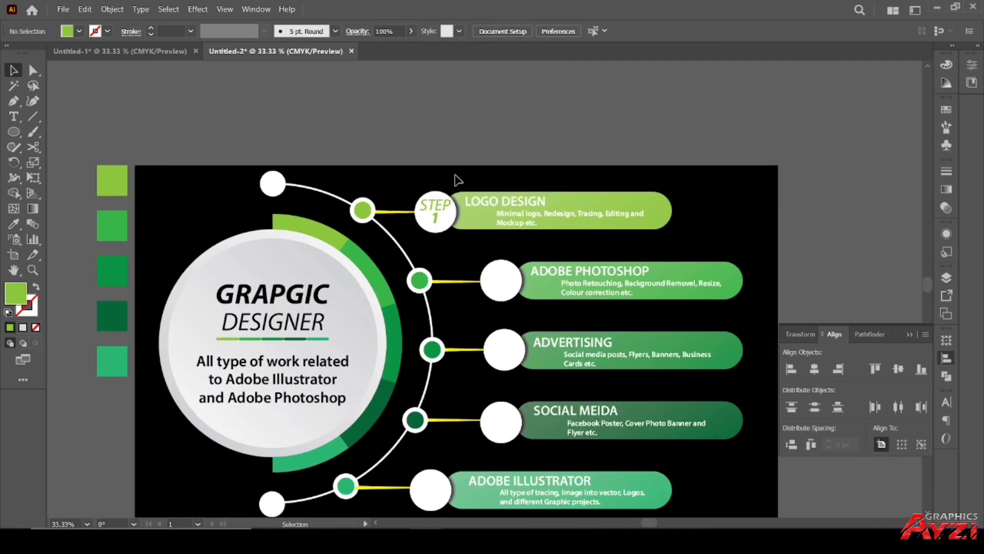
pyautogui.moveTo(440, 208)
pyautogui.mouseDown()
pyautogui.moveTo(506, 284)
pyautogui.moveTo(507, 425)
pyautogui.moveTo(431, 493)
pyautogui.mouseUp()
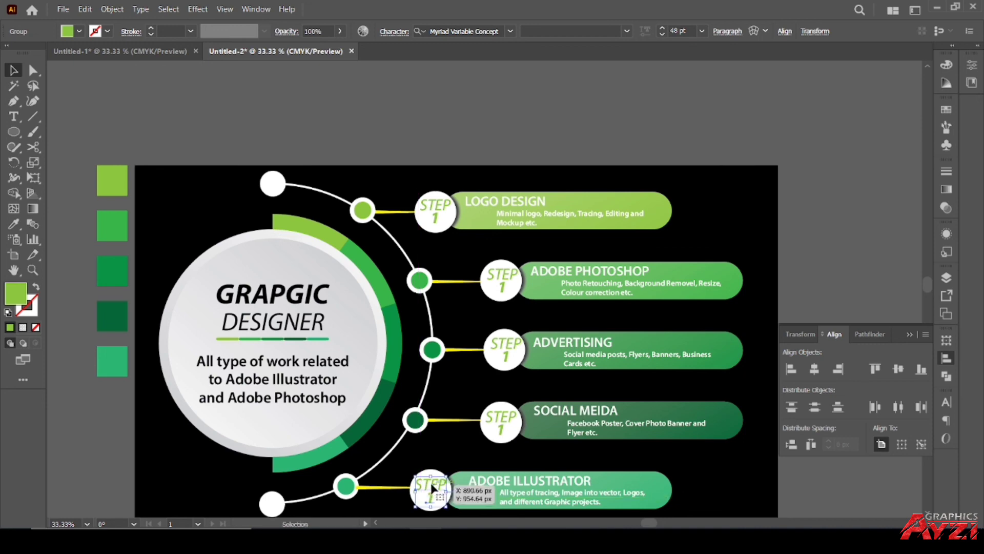
pyautogui.scroll(2, 513, 279)
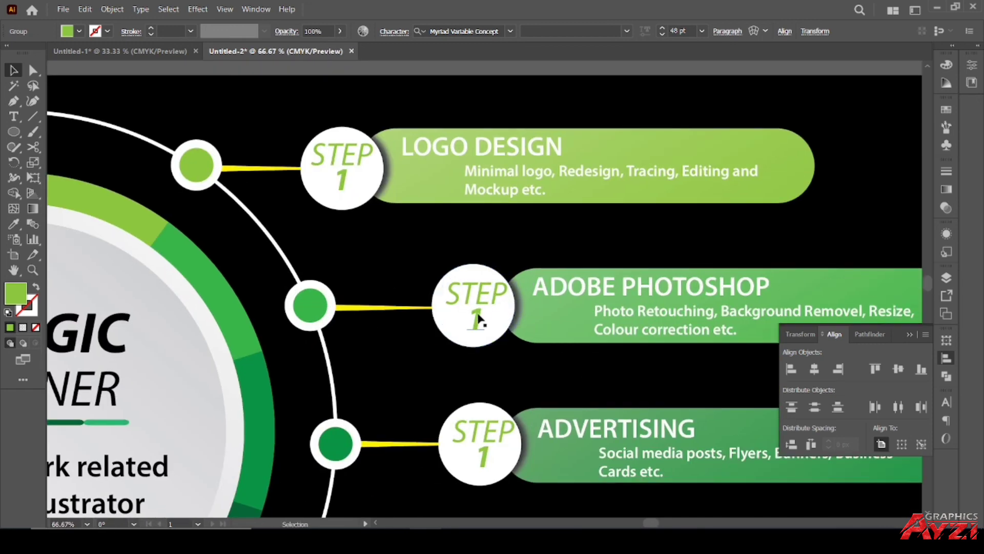
# Step: Renumber the second badge to 2 and the ADVERTISING badge to 3
pyautogui.doubleClick(481, 322)
pyautogui.press('BackSpace')
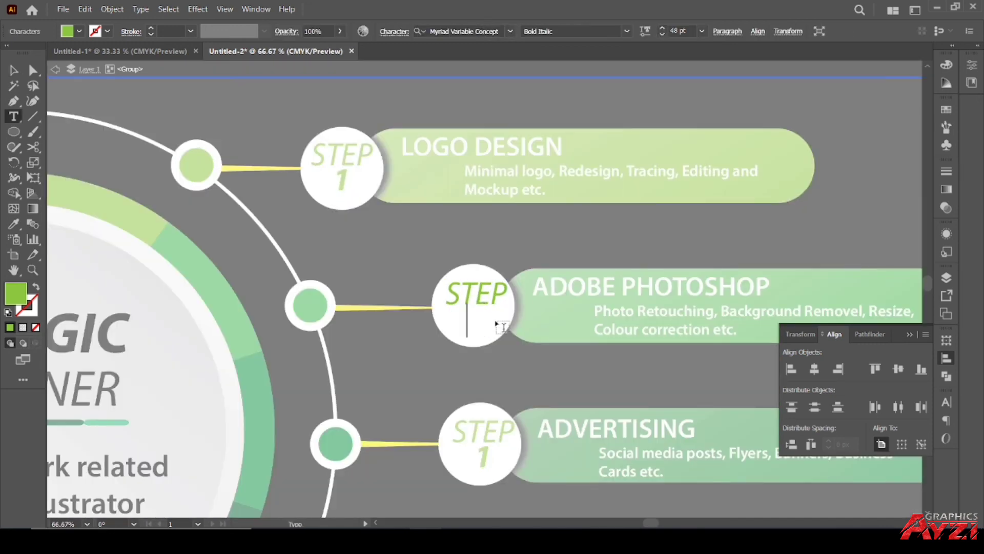
pyautogui.write('2')
pyautogui.click(14, 70)
pyautogui.scroll(-1, 482, 389)
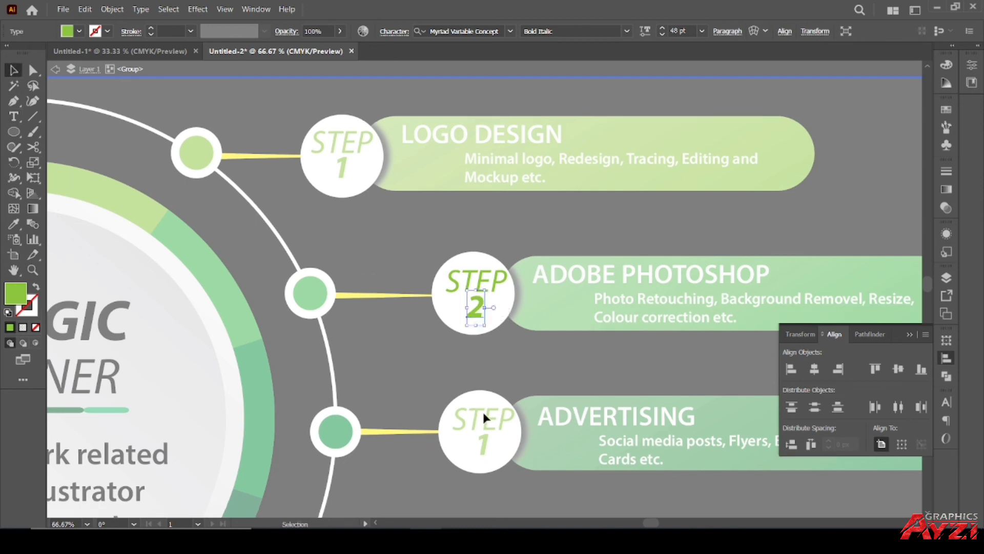
pyautogui.press('Escape')
pyautogui.doubleClick(483, 437)
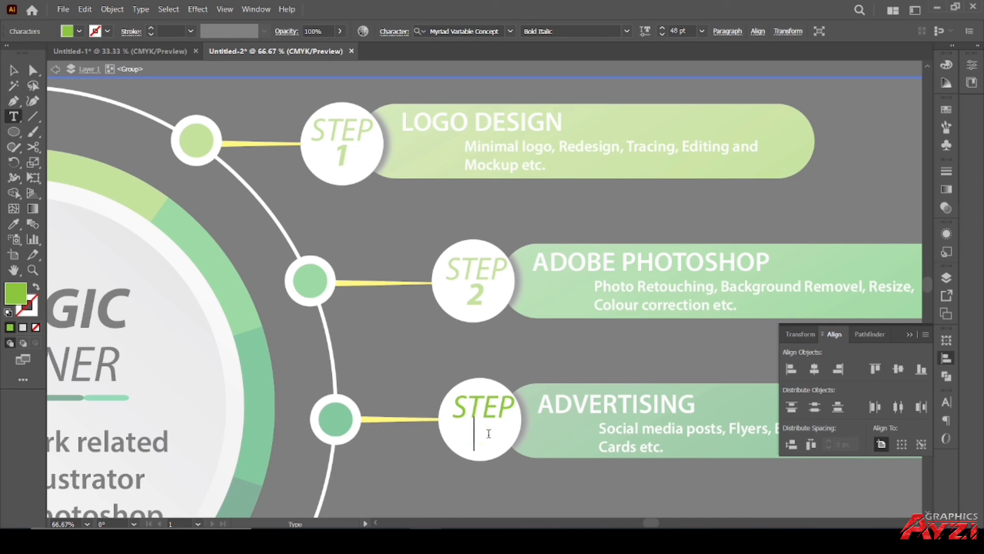
pyautogui.write('3')
pyautogui.click(14, 69)
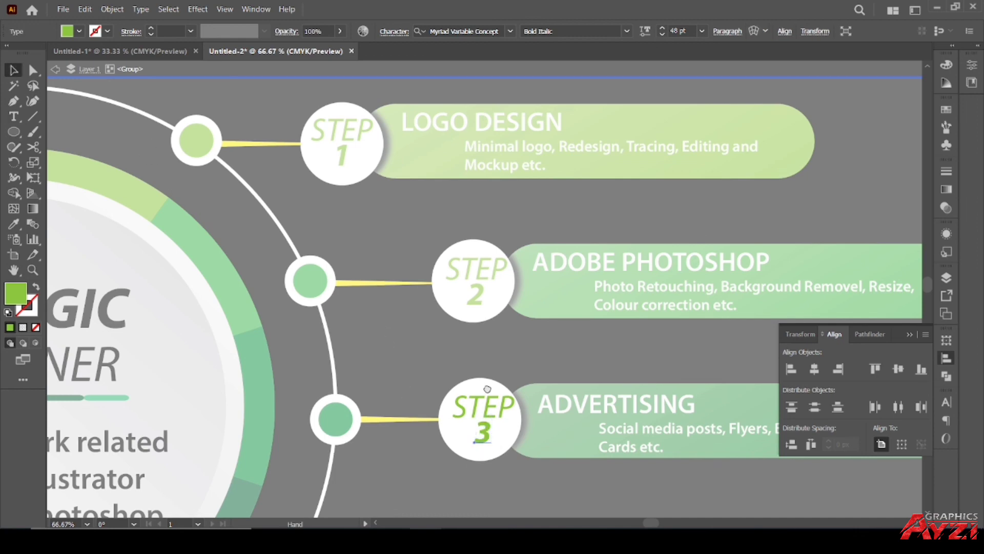
pyautogui.scroll(-2, 487, 389)
pyautogui.scroll(-4, 512, 349)
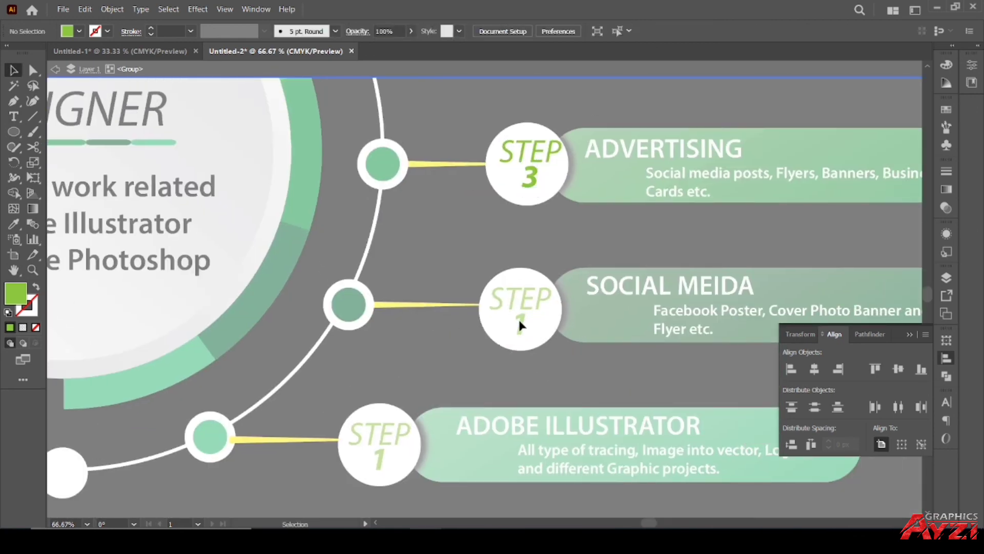
# Step: Renumber the SOCIAL MEIDA badge to 4 and the ADOBE ILLUSTRATOR badge to 5
pyautogui.doubleClick(519, 324)
pyautogui.doubleClick(525, 328)
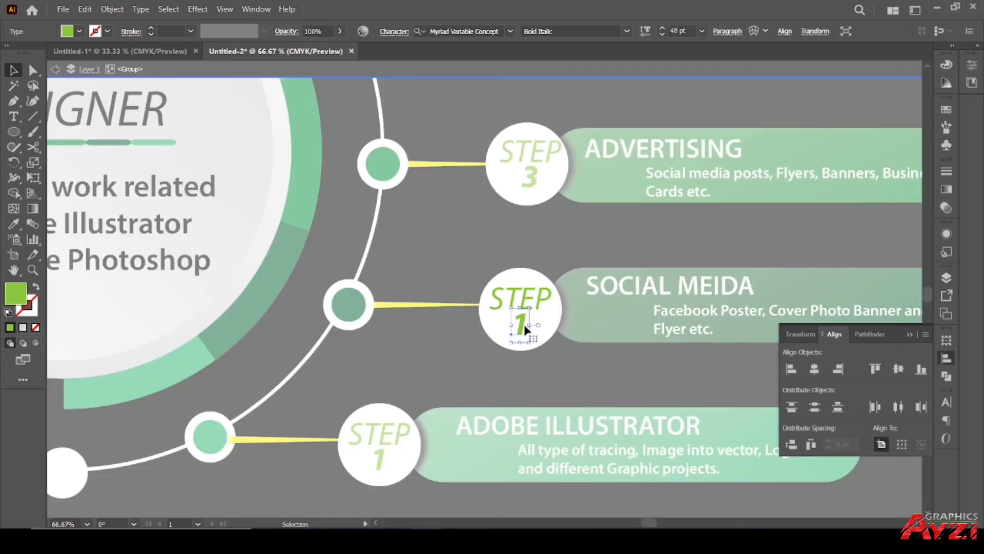
pyautogui.doubleClick(525, 327)
pyautogui.write('4')
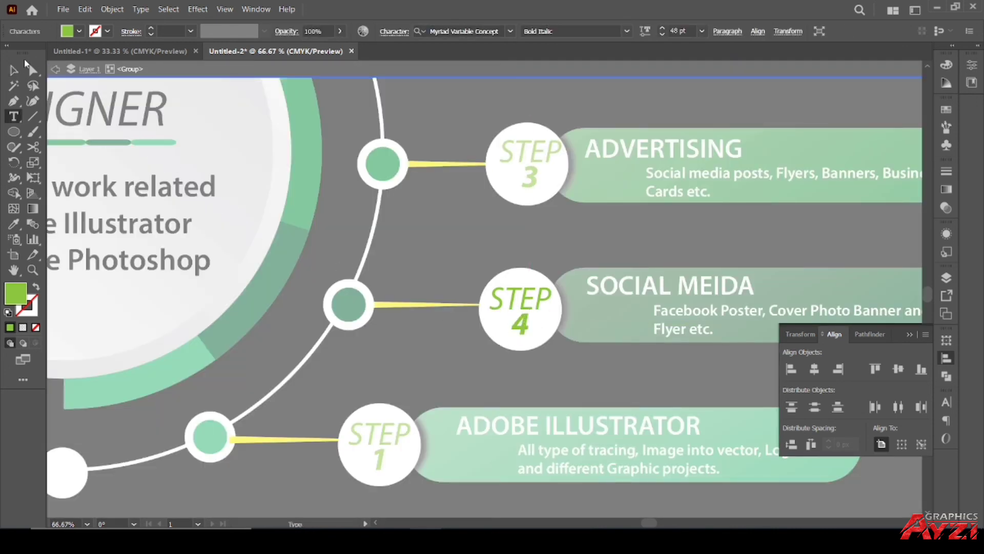
pyautogui.click(14, 69)
pyautogui.scroll(-1, 468, 427)
pyautogui.hscroll(-2, 467, 426)
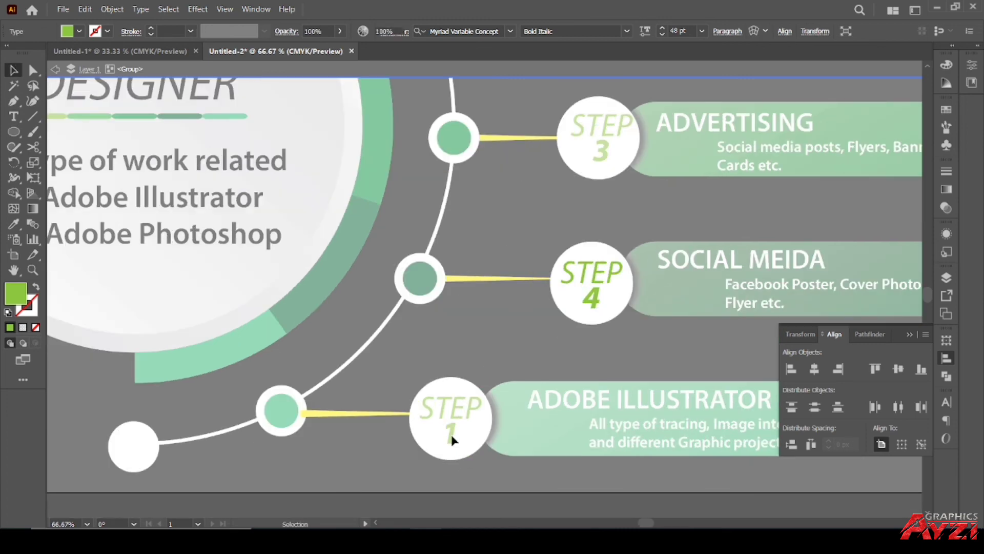
pyautogui.click(453, 439)
pyautogui.doubleClick(460, 435)
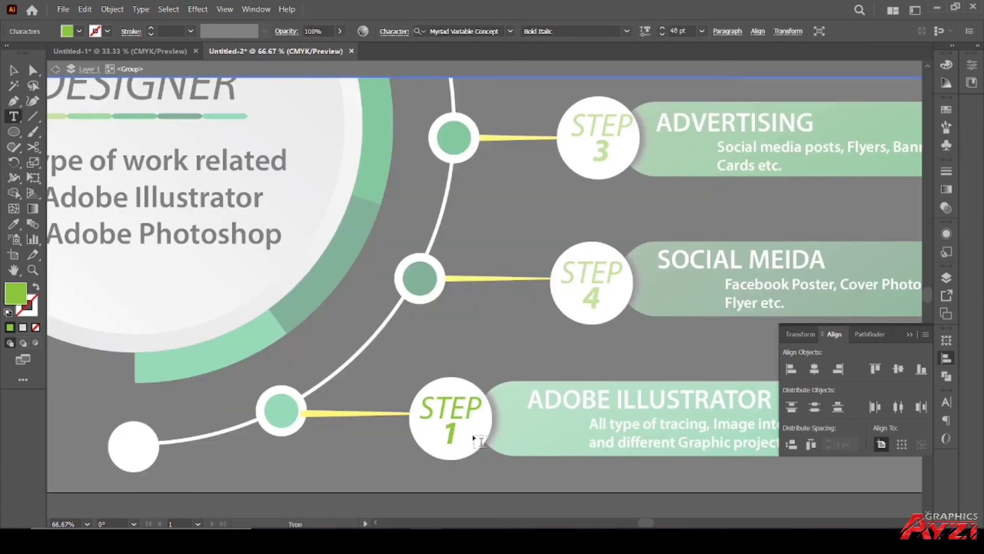
pyautogui.press('BackSpace')
pyautogui.write('5')
pyautogui.click(9, 67)
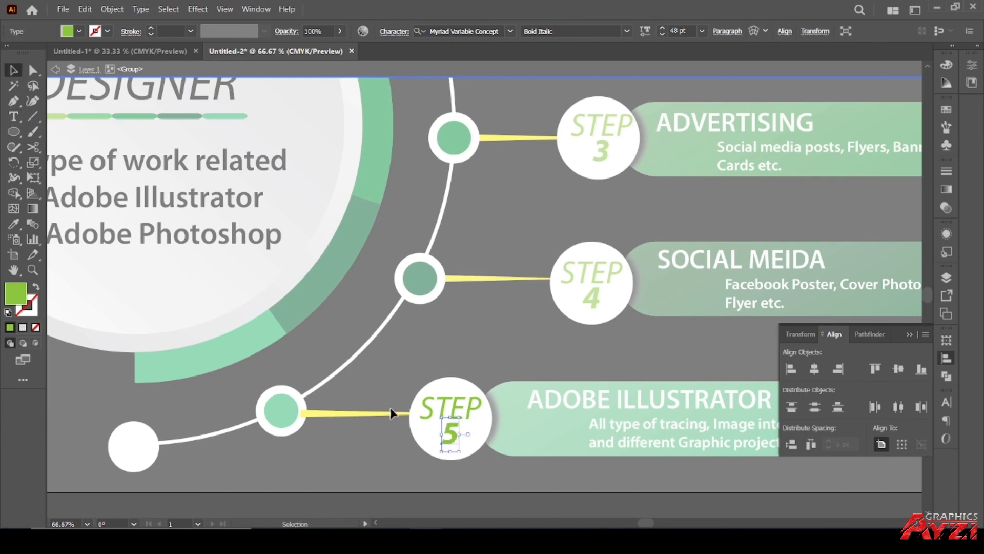
pyautogui.click(386, 471)
pyautogui.scroll(-2, 385, 471)
# Step: Colour STEP 2 and STEP 3 with the second and third swatch greens
pyautogui.press('Escape')
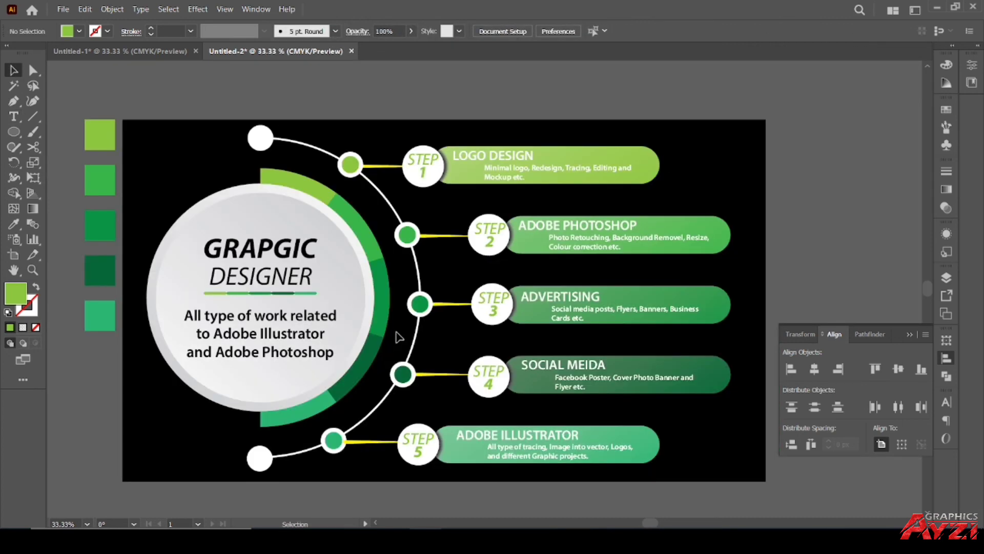
pyautogui.click(506, 233)
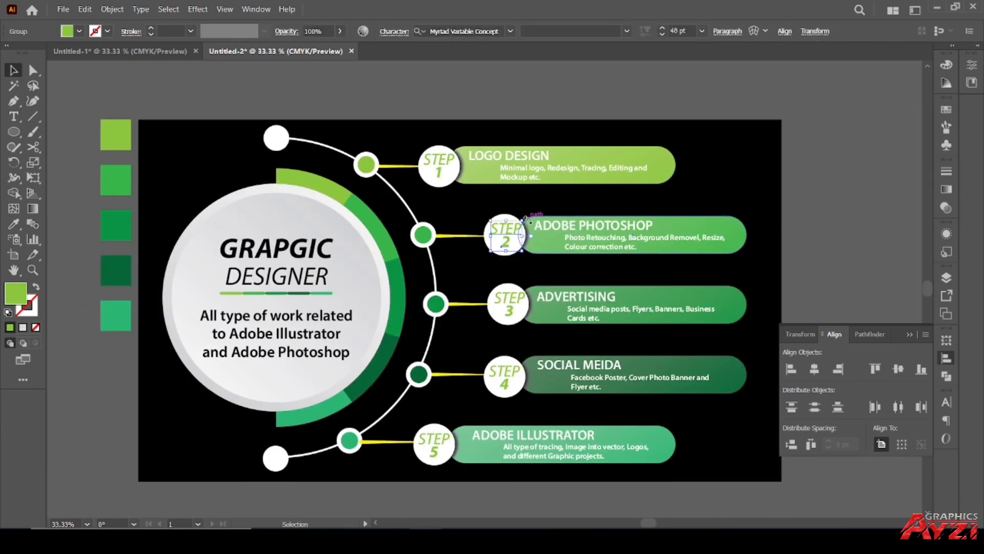
pyautogui.press('i')
pyautogui.click(110, 176)
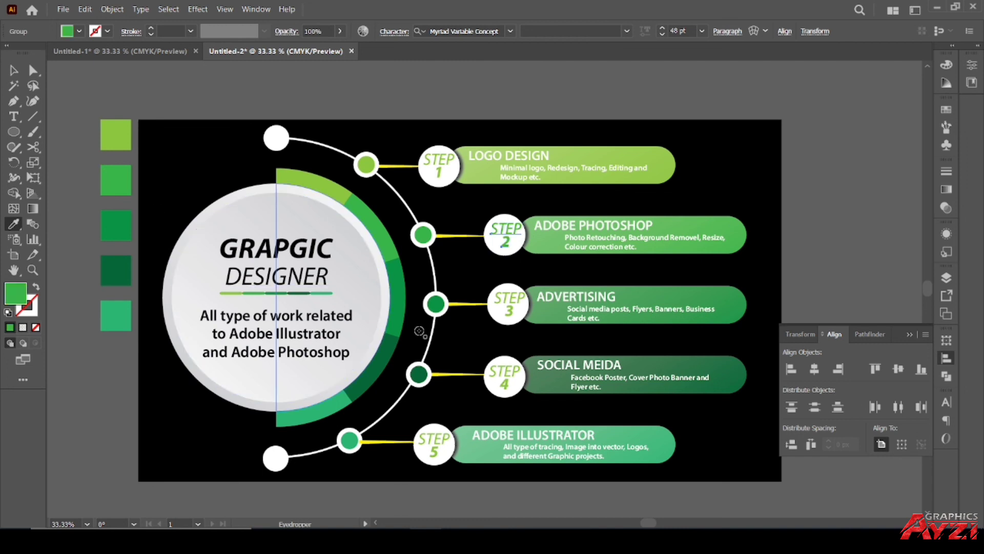
pyautogui.press('v')
pyautogui.click(508, 304)
pyautogui.press('i')
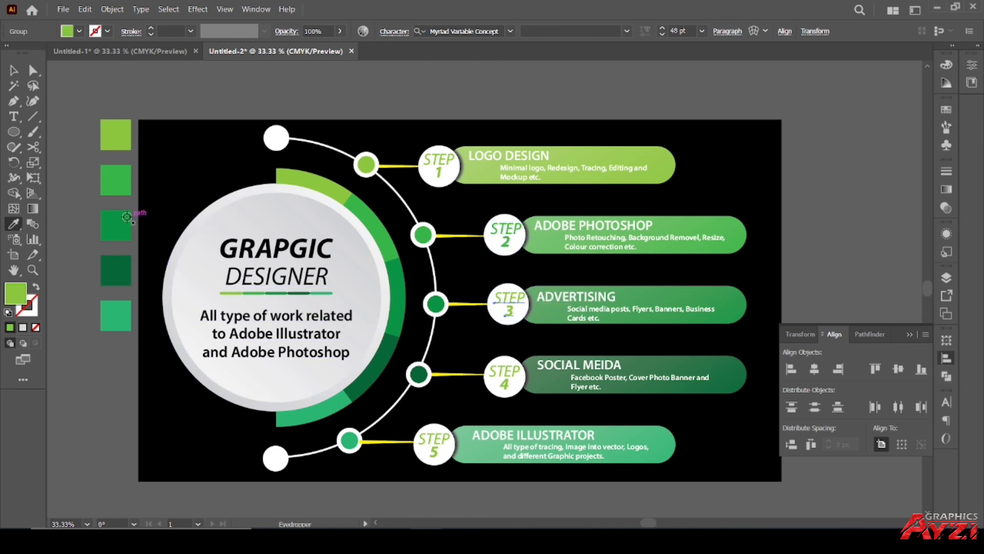
pyautogui.click(123, 219)
pyautogui.press('v')
# Step: Colour STEP 4 and STEP 5 with the fourth and fifth swatch greens
pyautogui.click(516, 378)
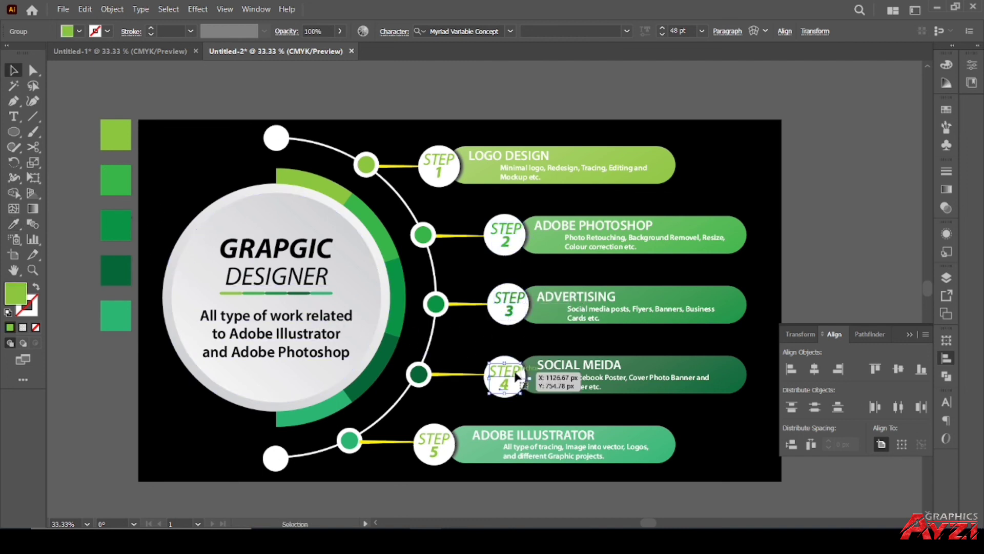
pyautogui.press('i')
pyautogui.click(117, 277)
pyautogui.press('v')
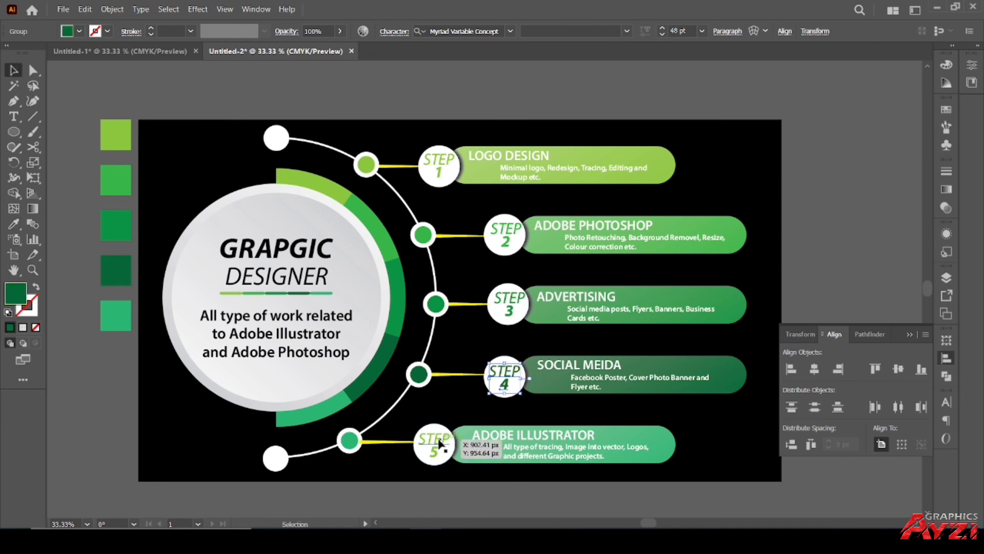
pyautogui.click(436, 450)
pyautogui.press('i')
pyautogui.click(114, 316)
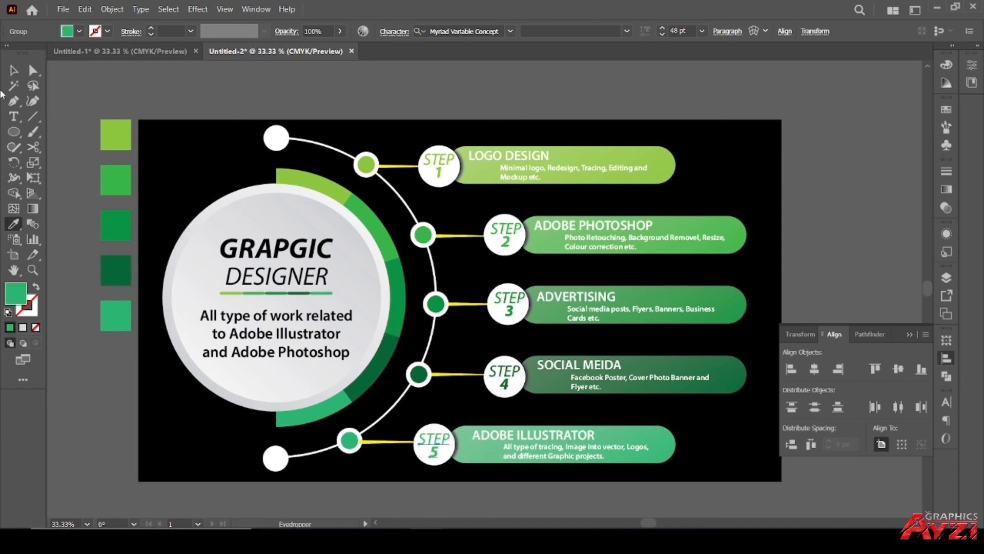
pyautogui.click(14, 70)
pyautogui.click(282, 97)
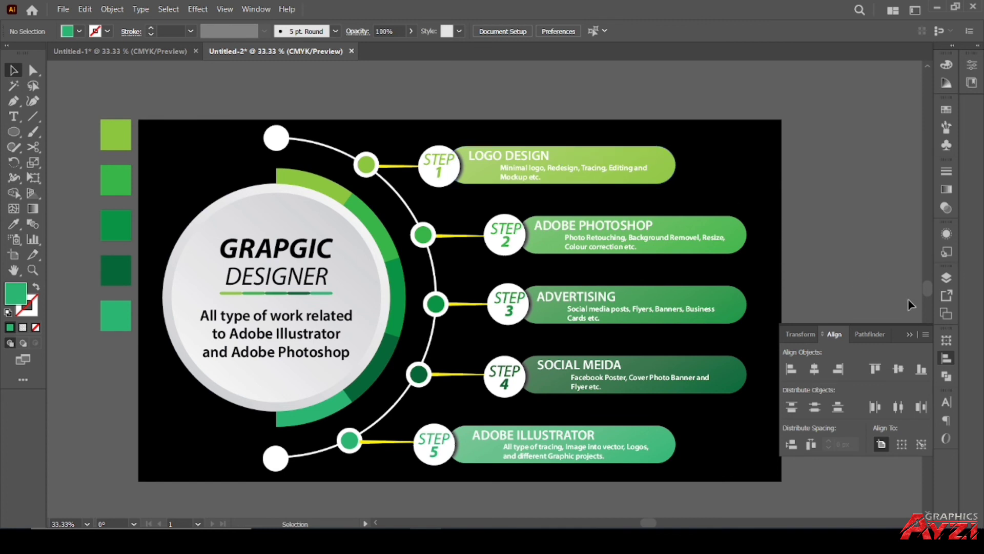
pyautogui.click(905, 331)
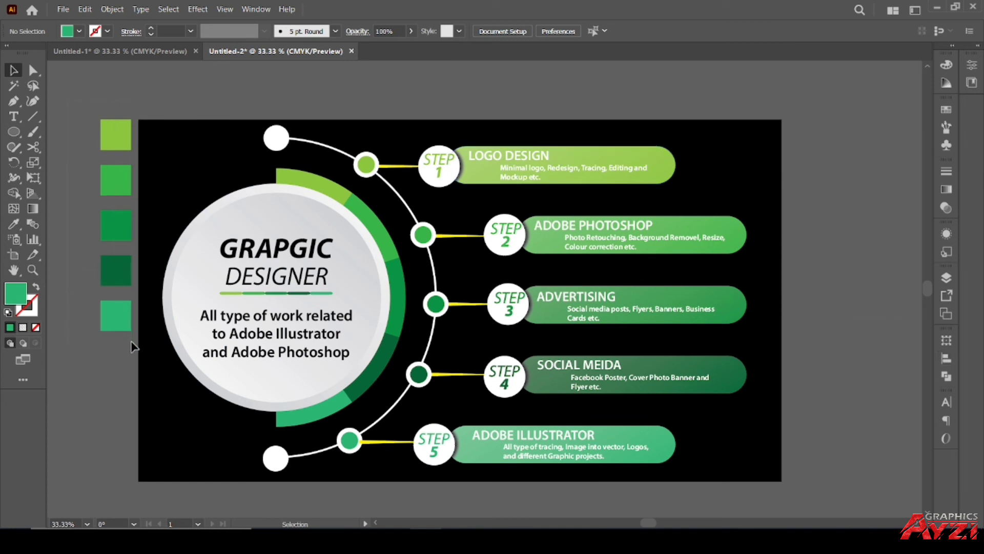
# Step: Unlock all objects and delete the five colour swatches beside the Untitled-2 artboard
pyautogui.click(112, 9)
pyautogui.click(134, 109)
pyautogui.click(108, 97)
pyautogui.moveTo(123, 334); pyautogui.dragTo(93, 110)
pyautogui.press('Delete')
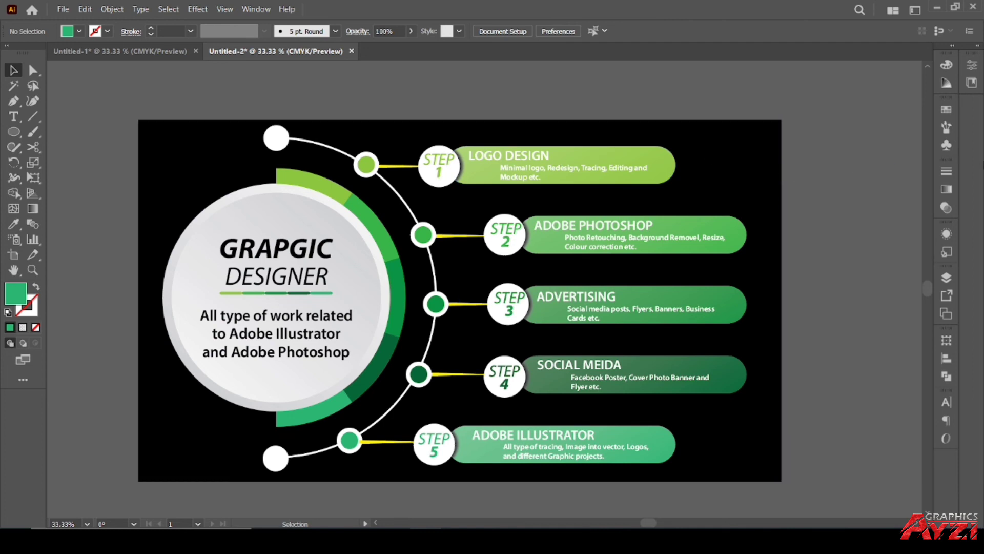
# Step: In Untitled-1, delete the spare service text list and colour swatches, then return to Untitled-2
pyautogui.click(156, 54)
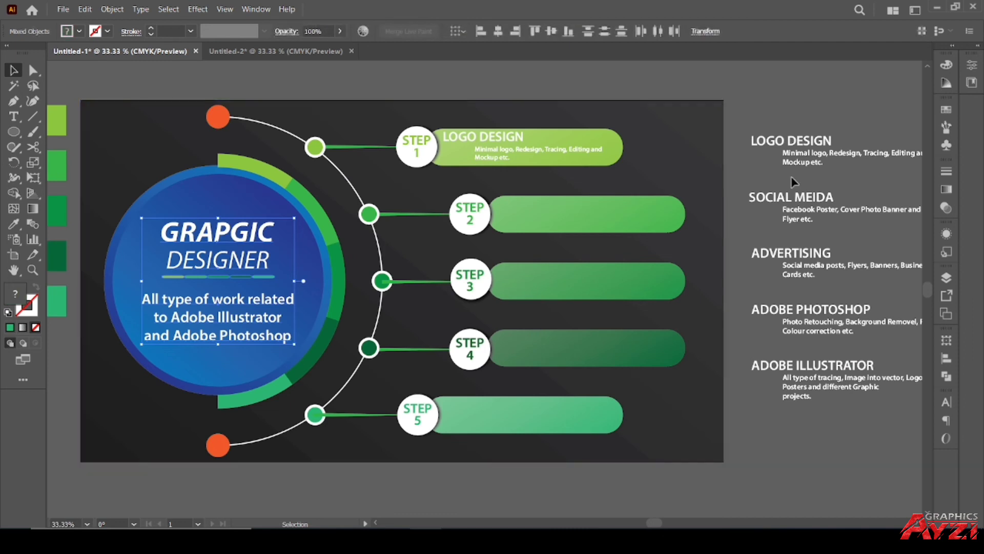
pyautogui.moveTo(810, 123); pyautogui.dragTo(900, 460)
pyautogui.press('Delete')
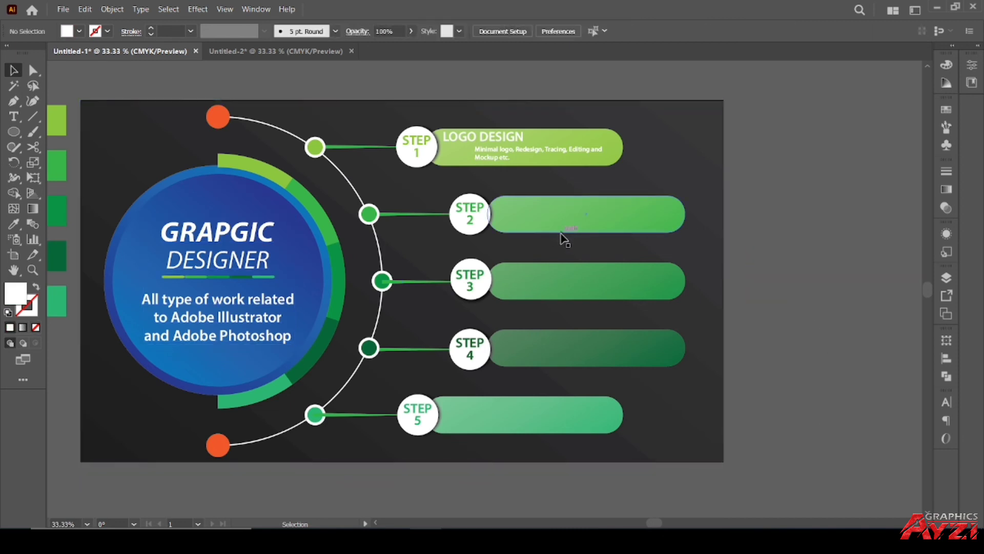
pyautogui.moveTo(541, 232); pyautogui.dragTo(629, 246)
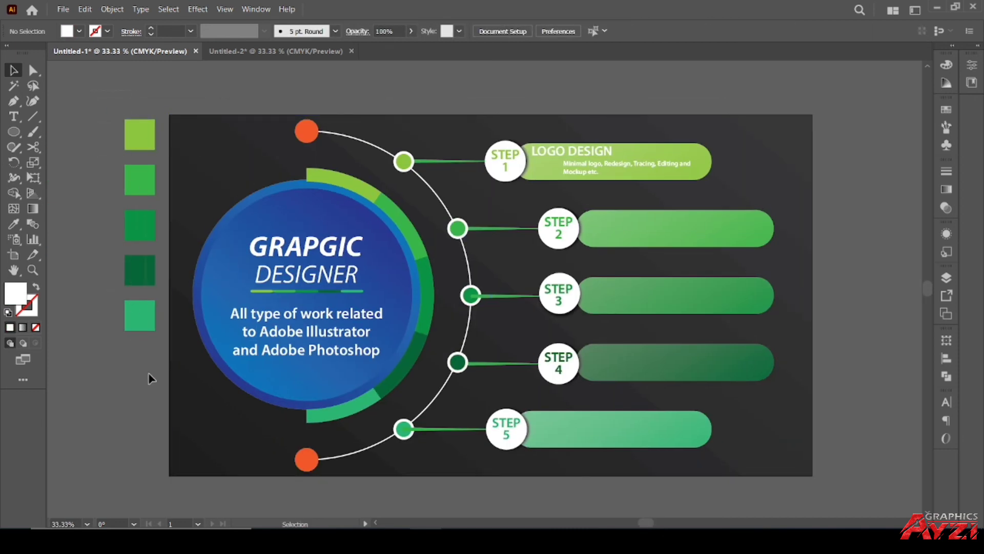
pyautogui.moveTo(149, 378); pyautogui.dragTo(118, 110)
pyautogui.press('Delete')
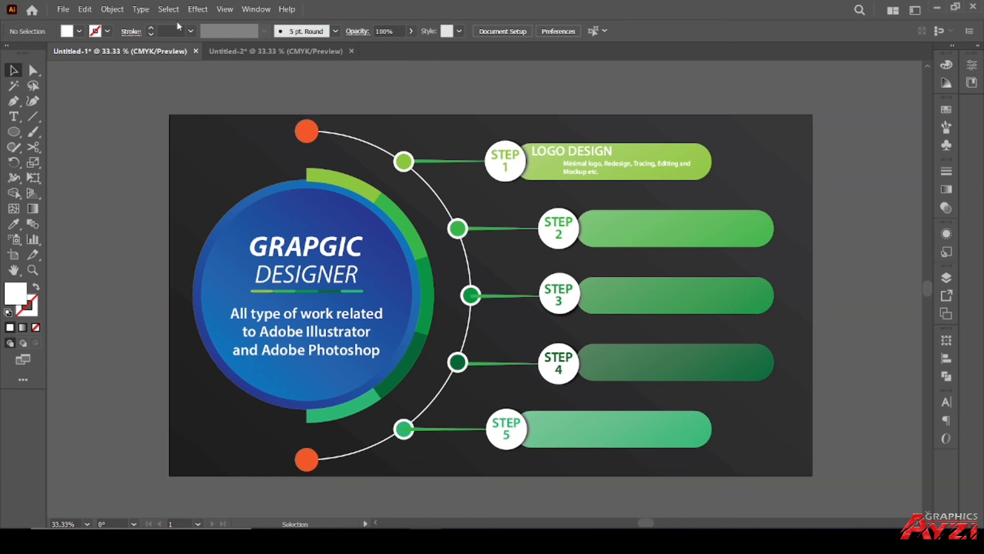
pyautogui.click(245, 51)
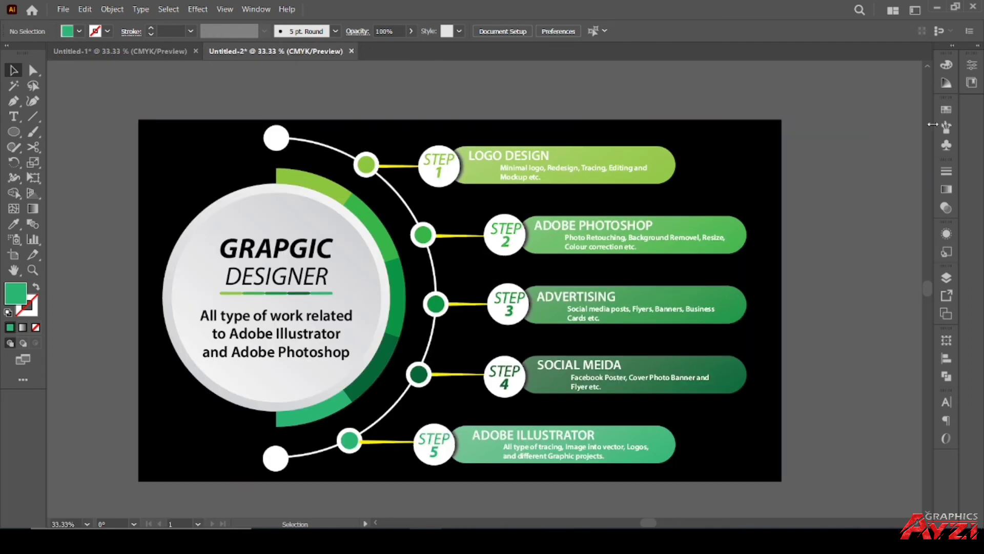